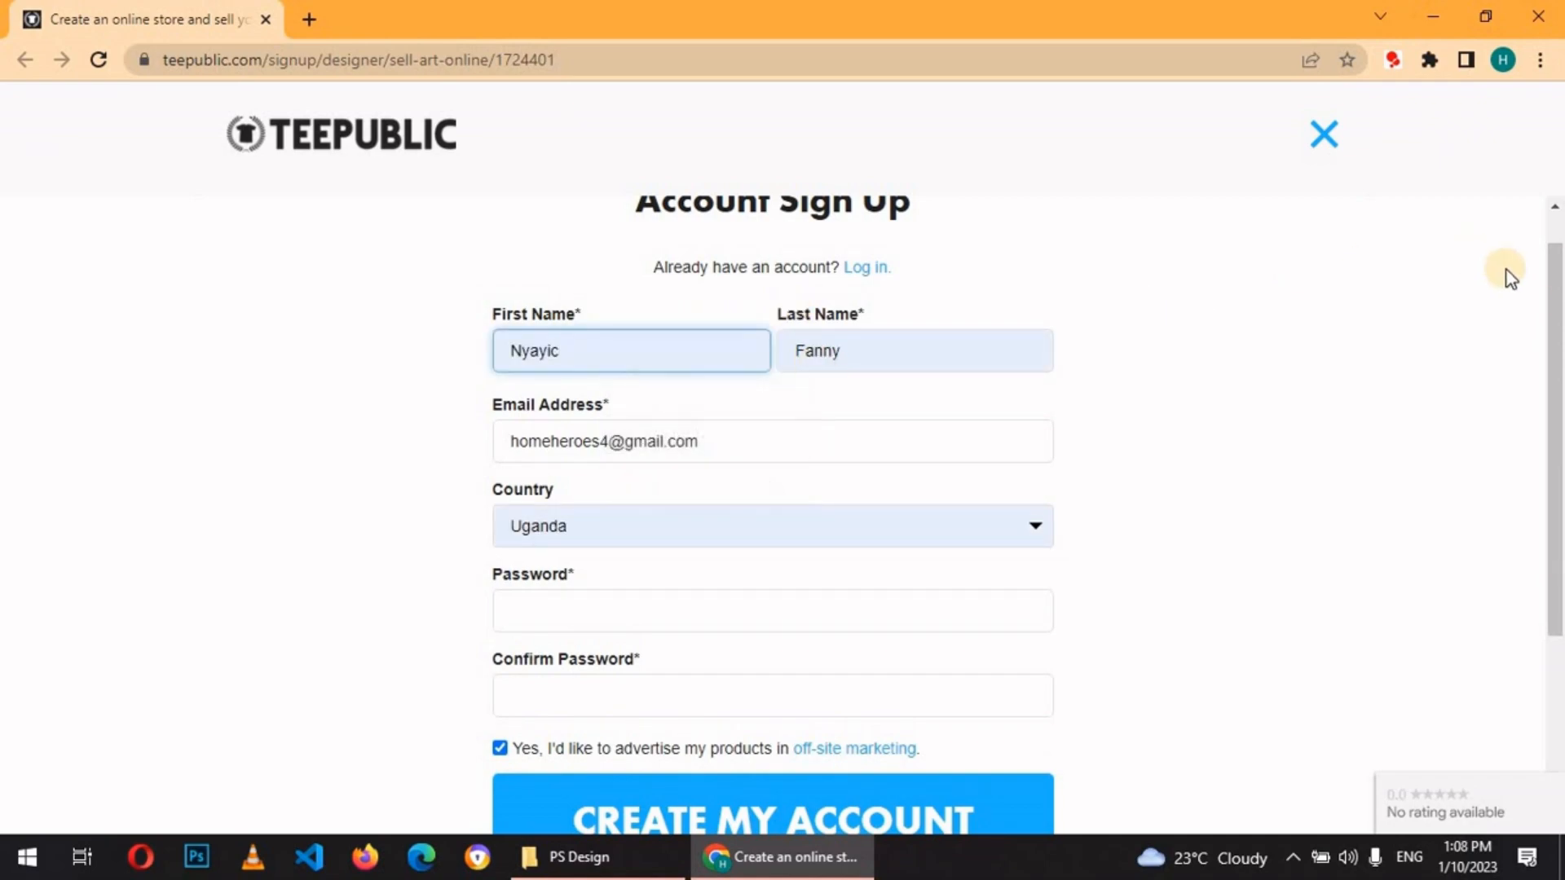
Use the suggested strong password for the password fields and create the designer account
scroll(684, 338, "down", 3)
left_click(683, 337)
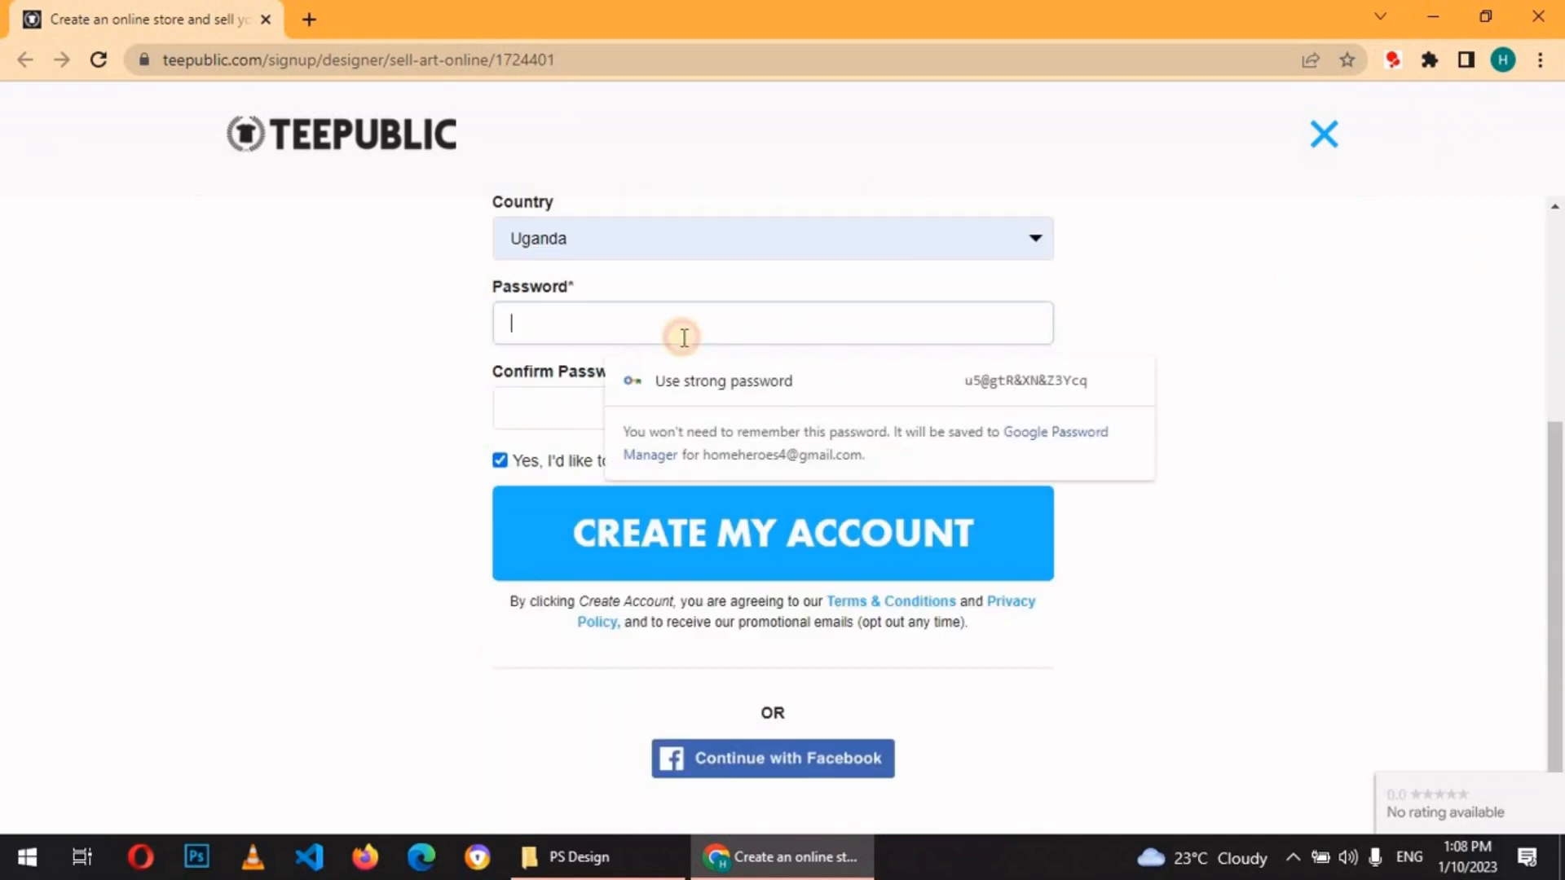
left_click(723, 381)
left_click(847, 531)
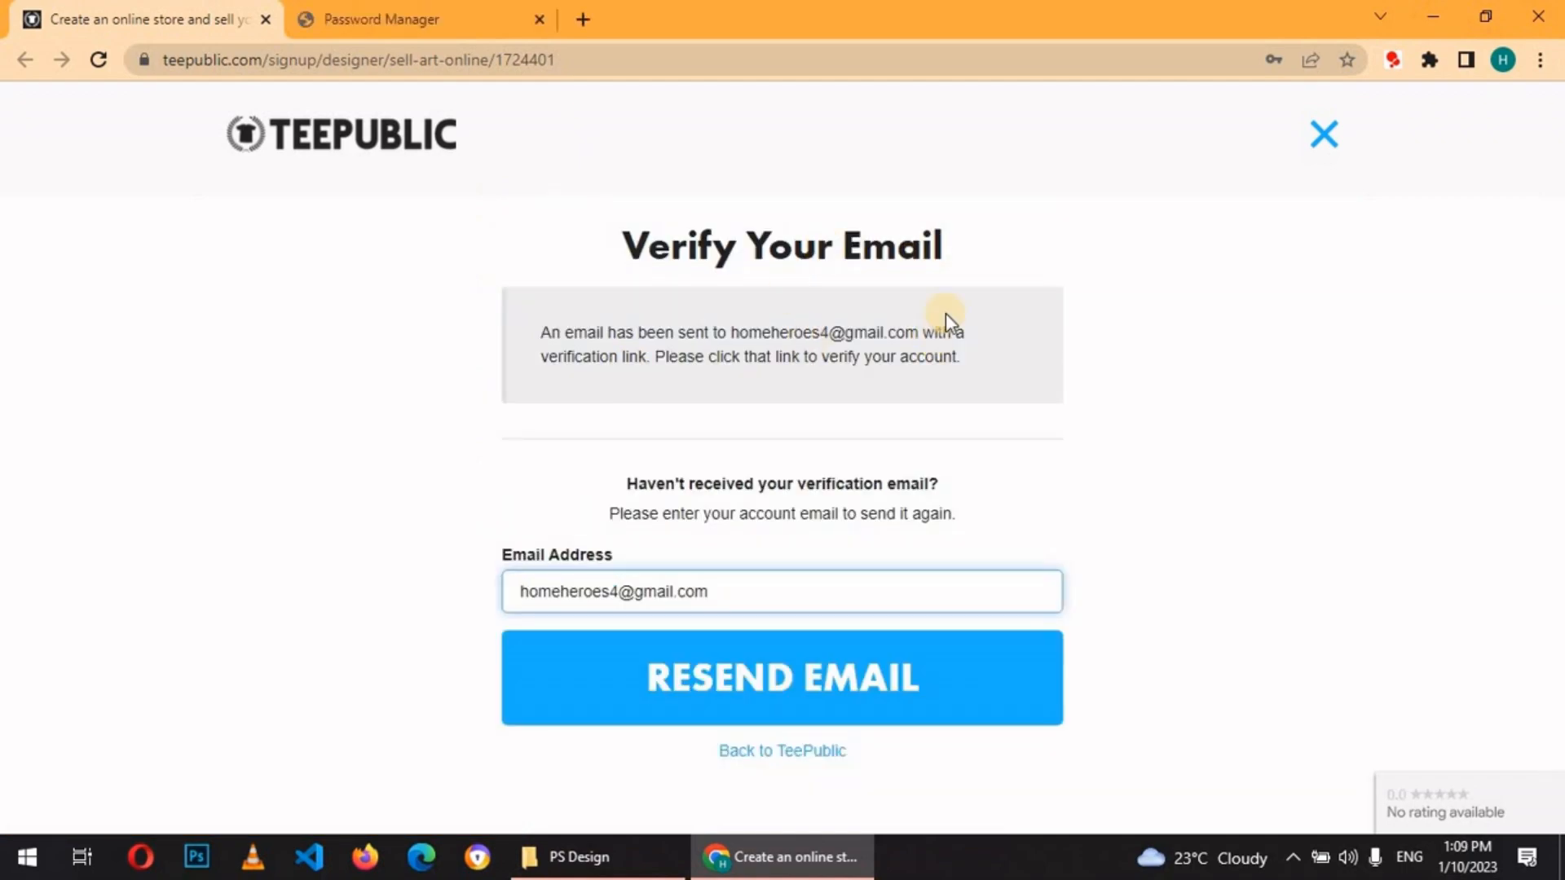
Open TeePublic's confirmation message in Gmail and activate the account's email address
left_click(481, 17)
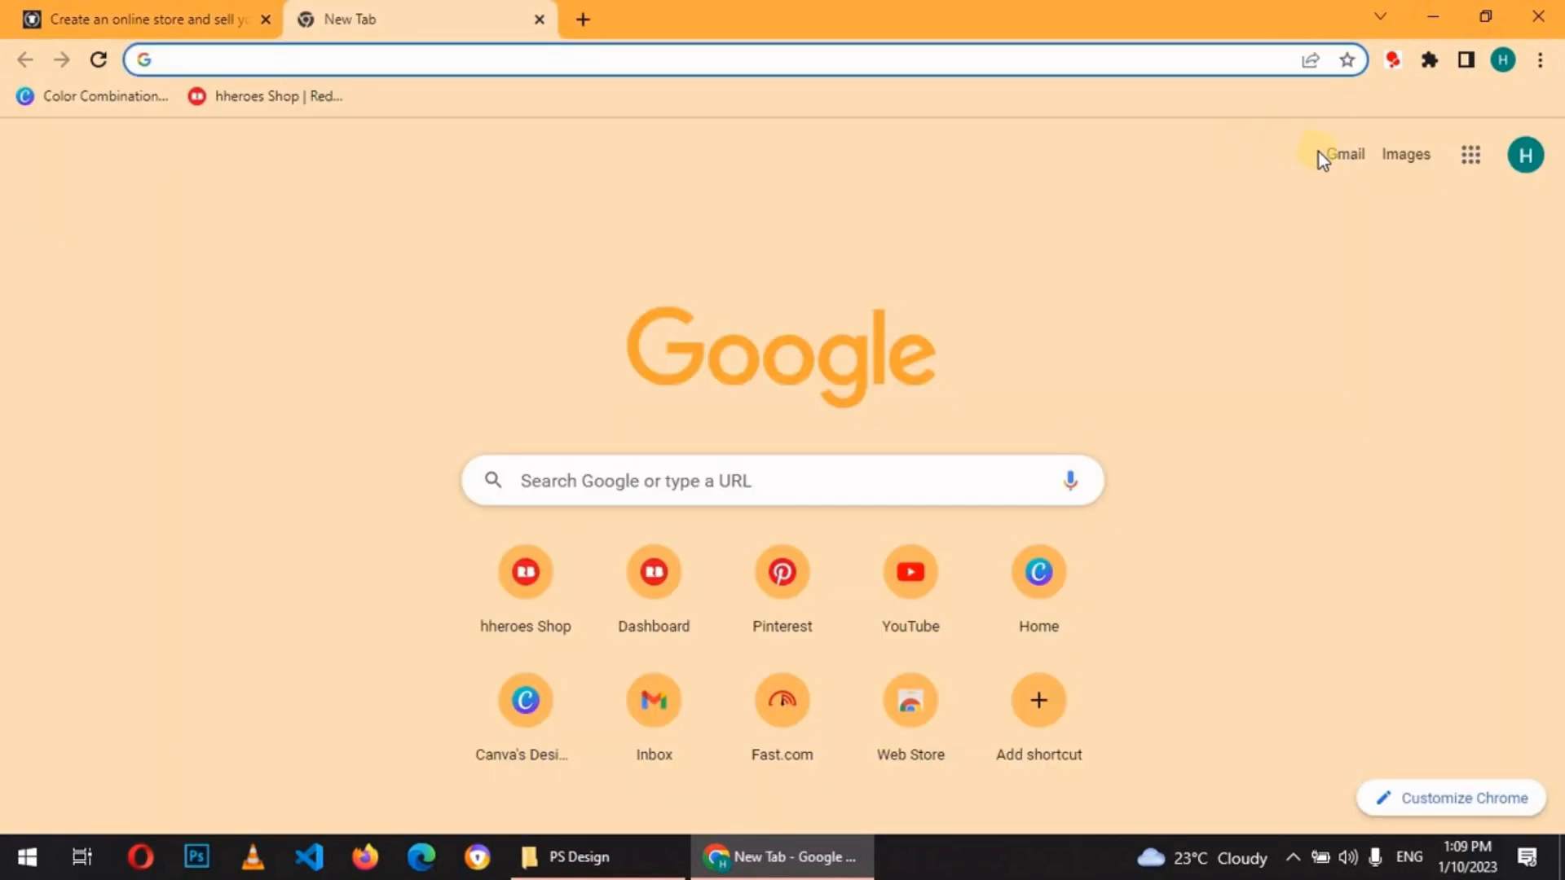
left_click(1342, 156)
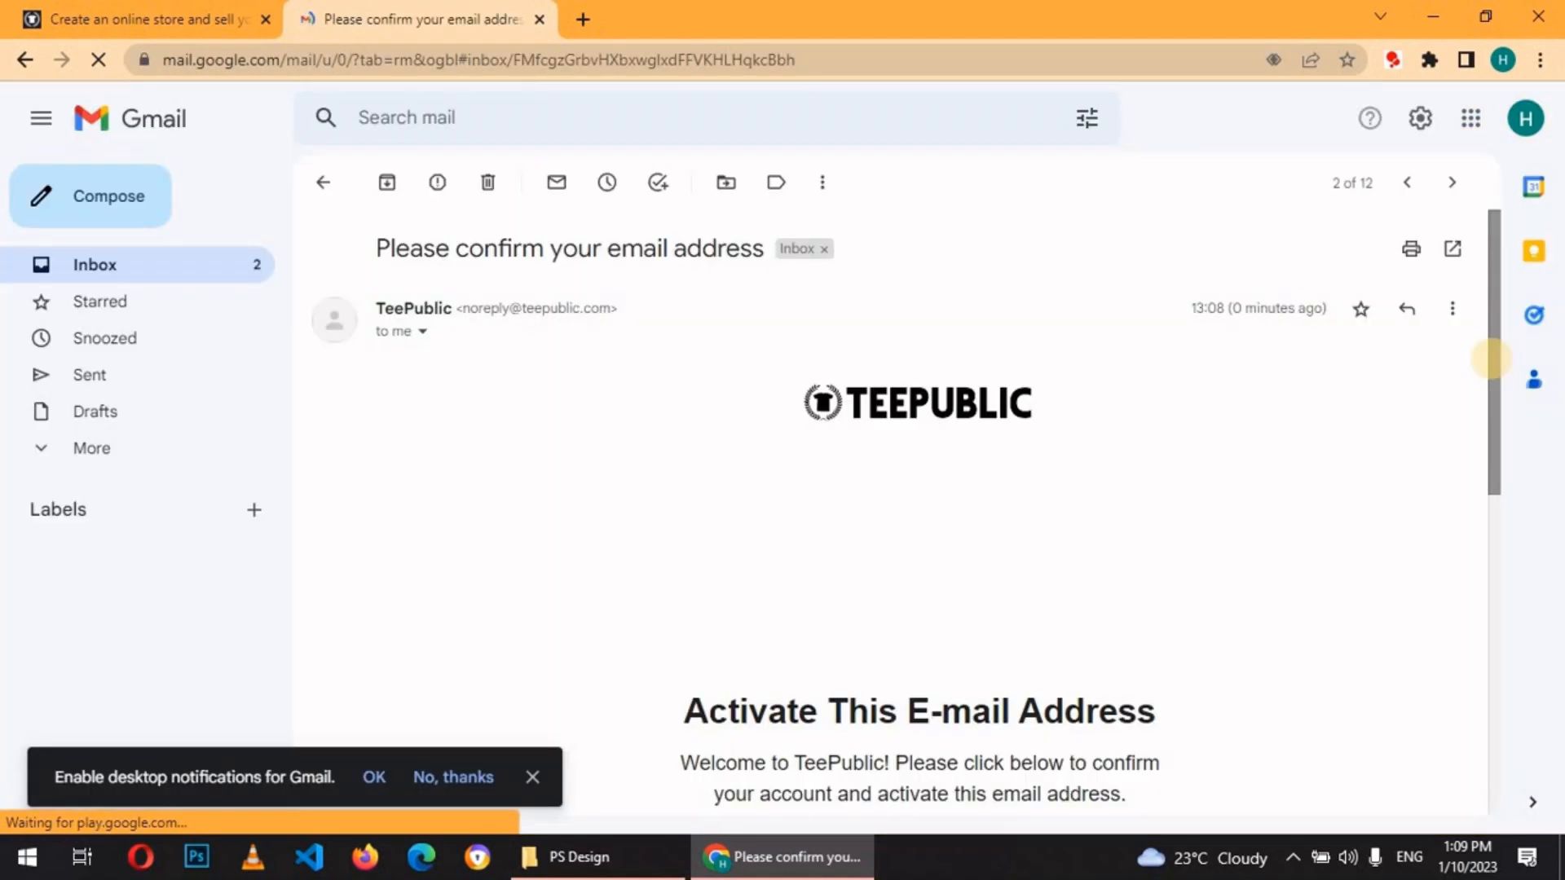
left_click_drag(1489, 443, 1479, 512)
left_click(920, 564)
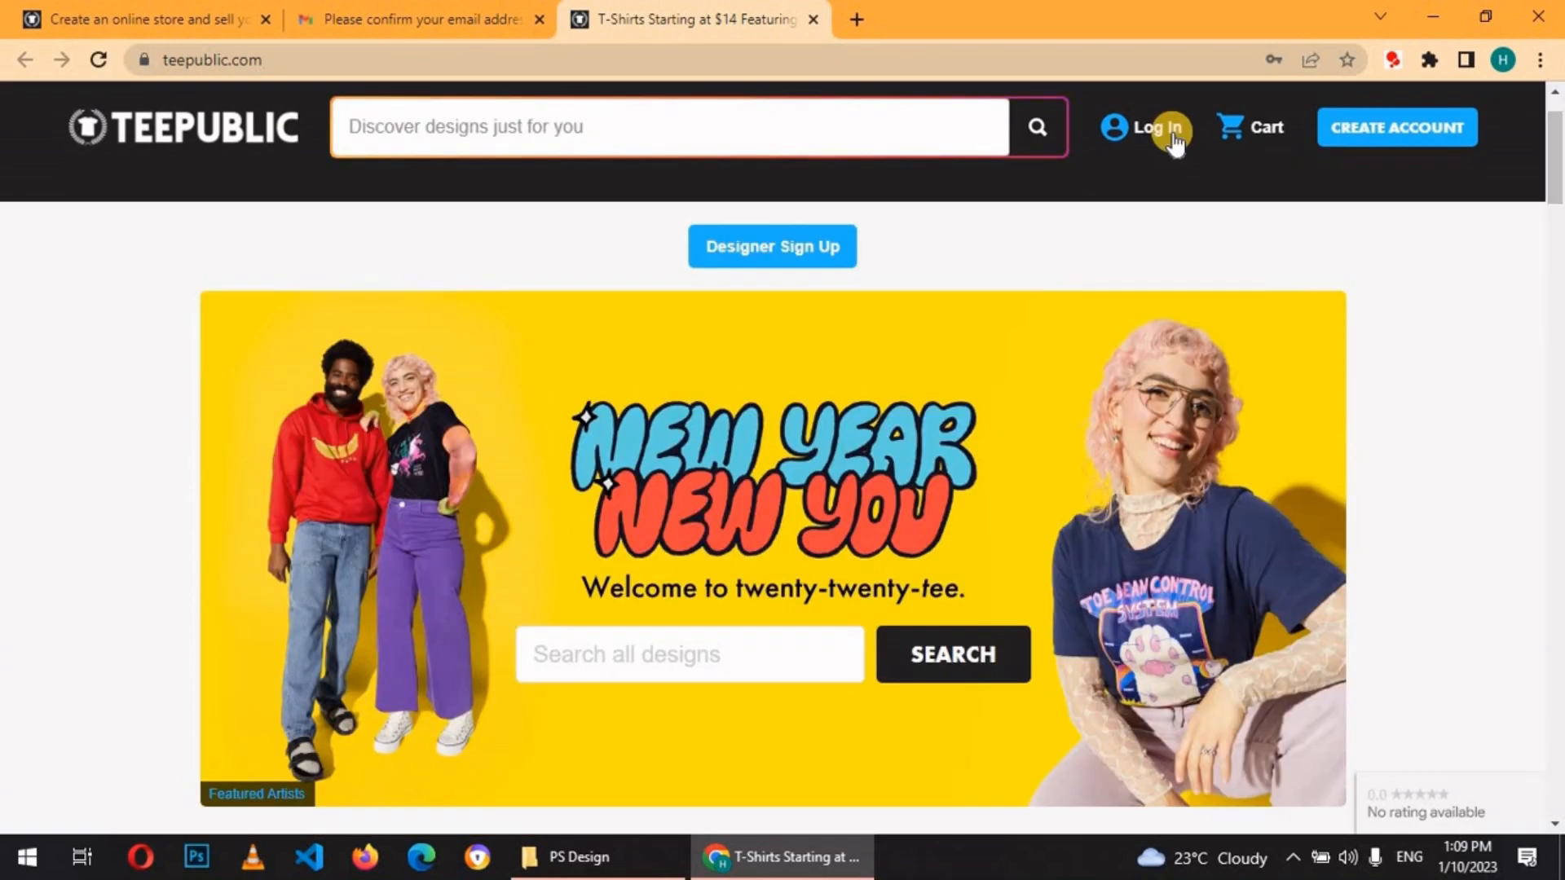
Log in to TeePublic with the saved account credentials
mouse_move(1156, 137)
left_click(831, 236)
left_click(704, 563)
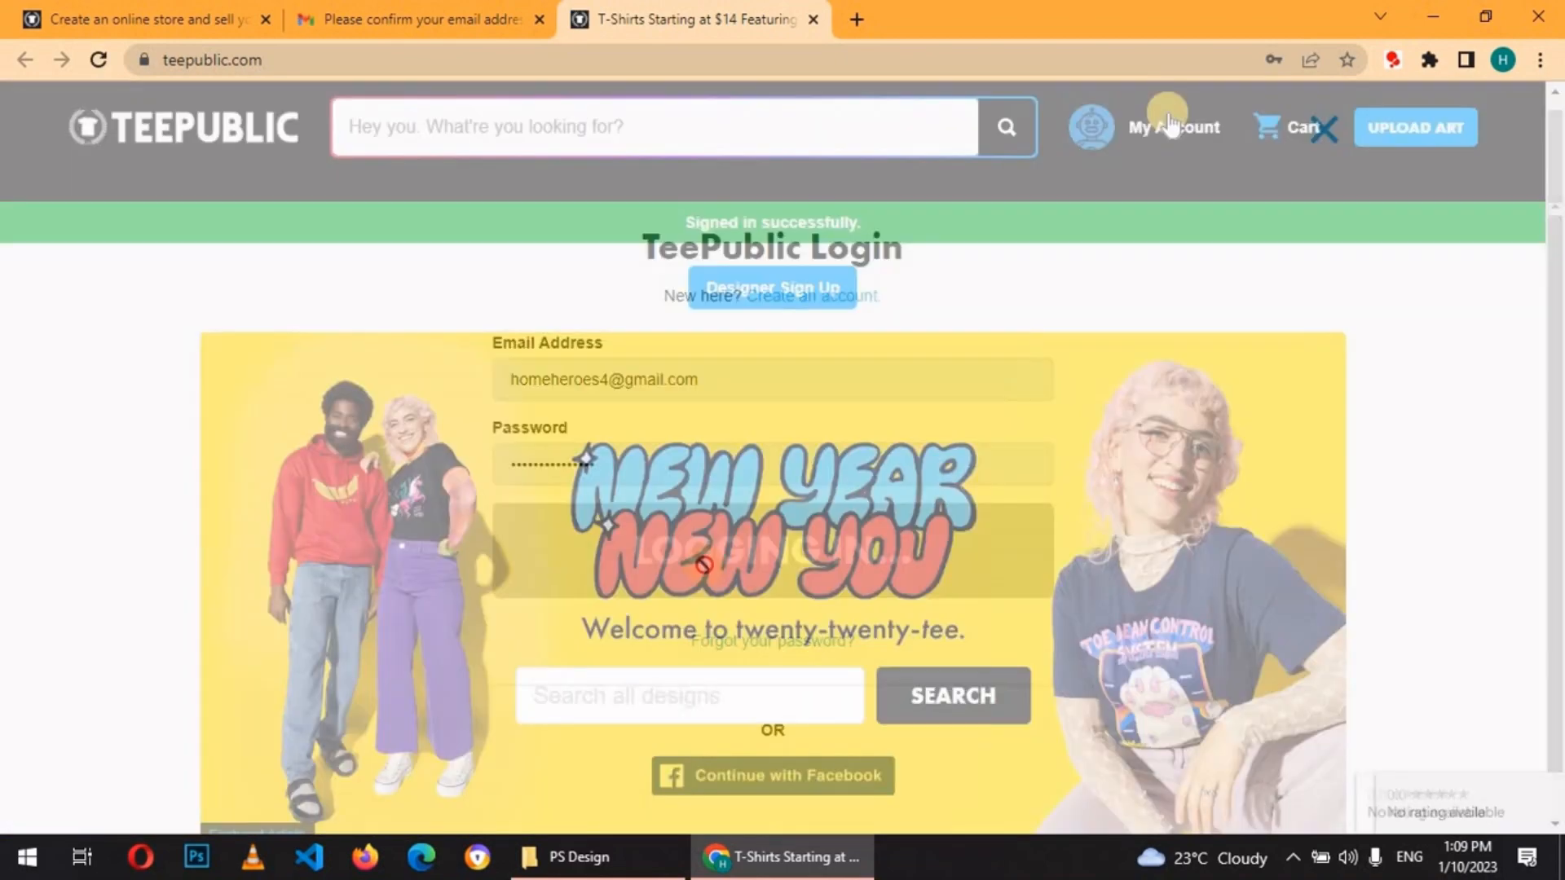
Open the TeePublic account settings and go to the Payments section
mouse_move(1164, 132)
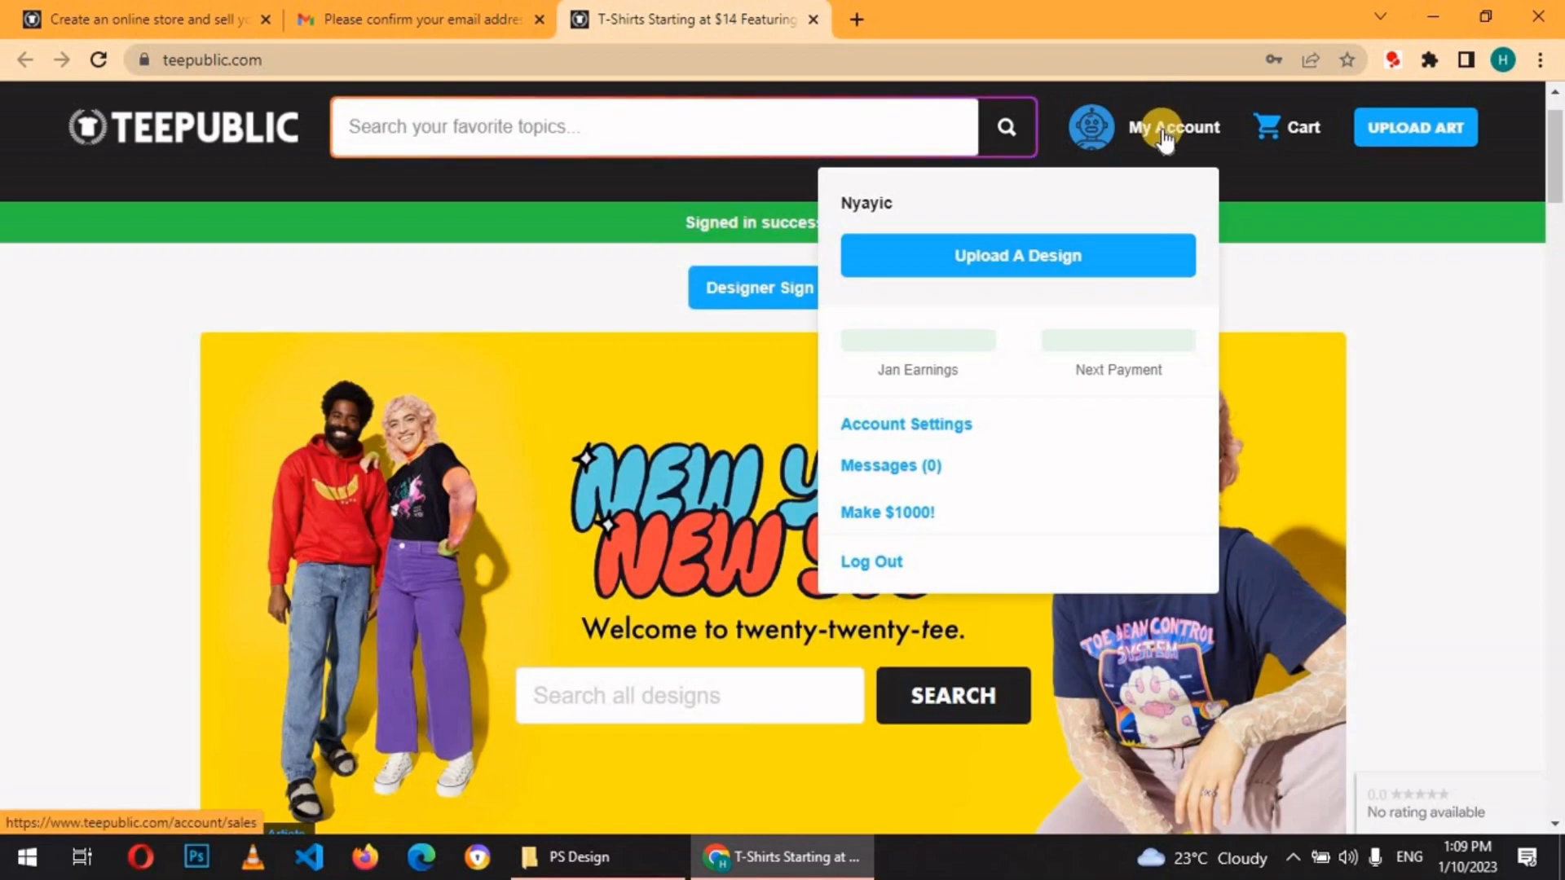
scroll(1557, 171, "down", 6)
scroll(1556, 171, "up", 7)
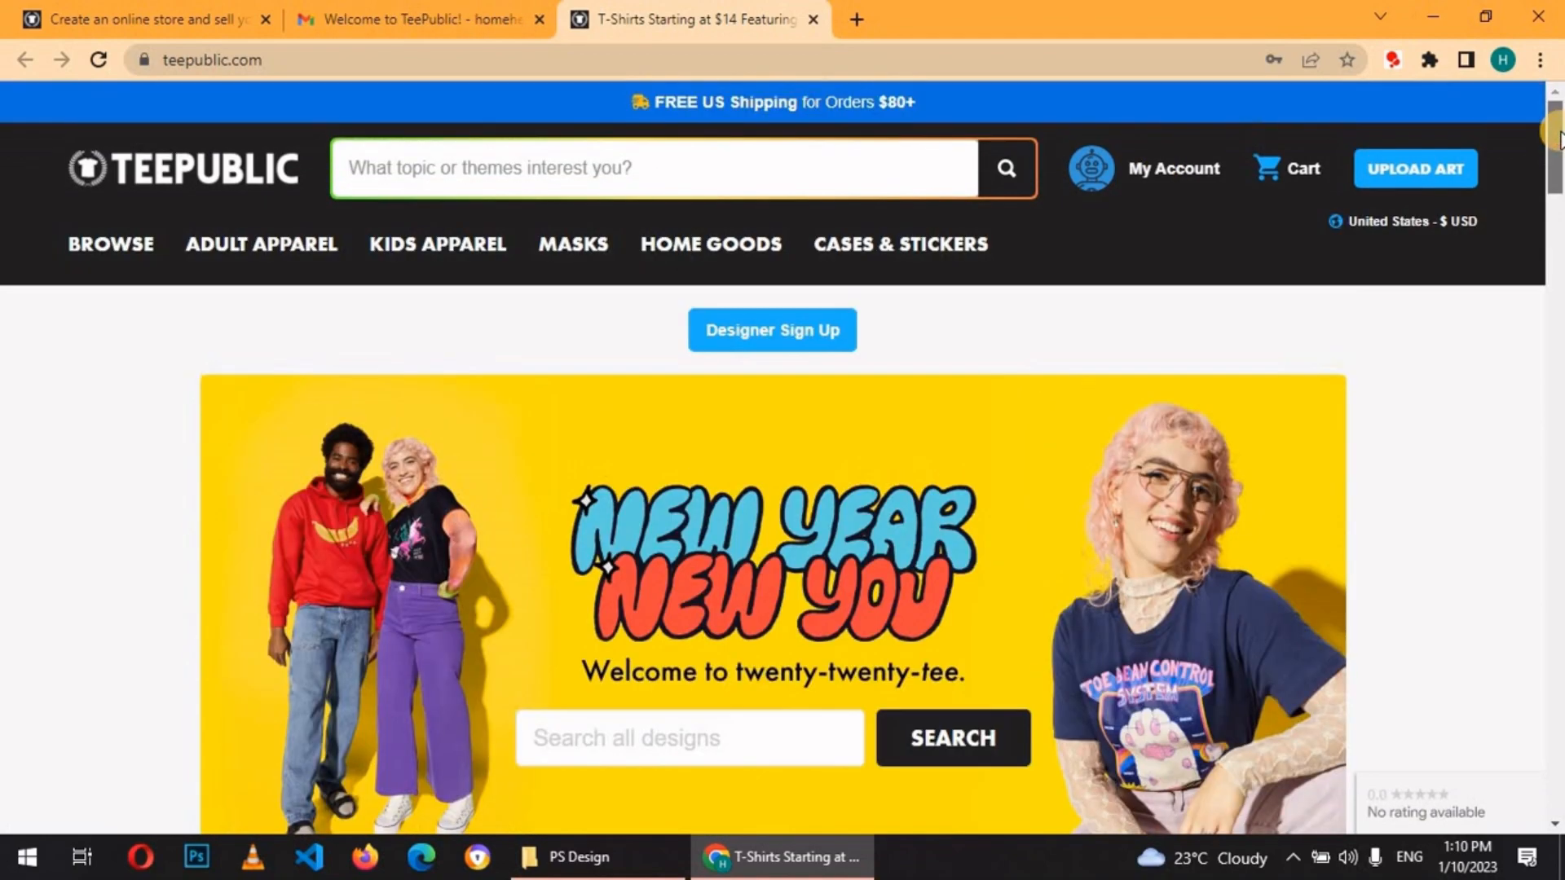
mouse_move(1151, 171)
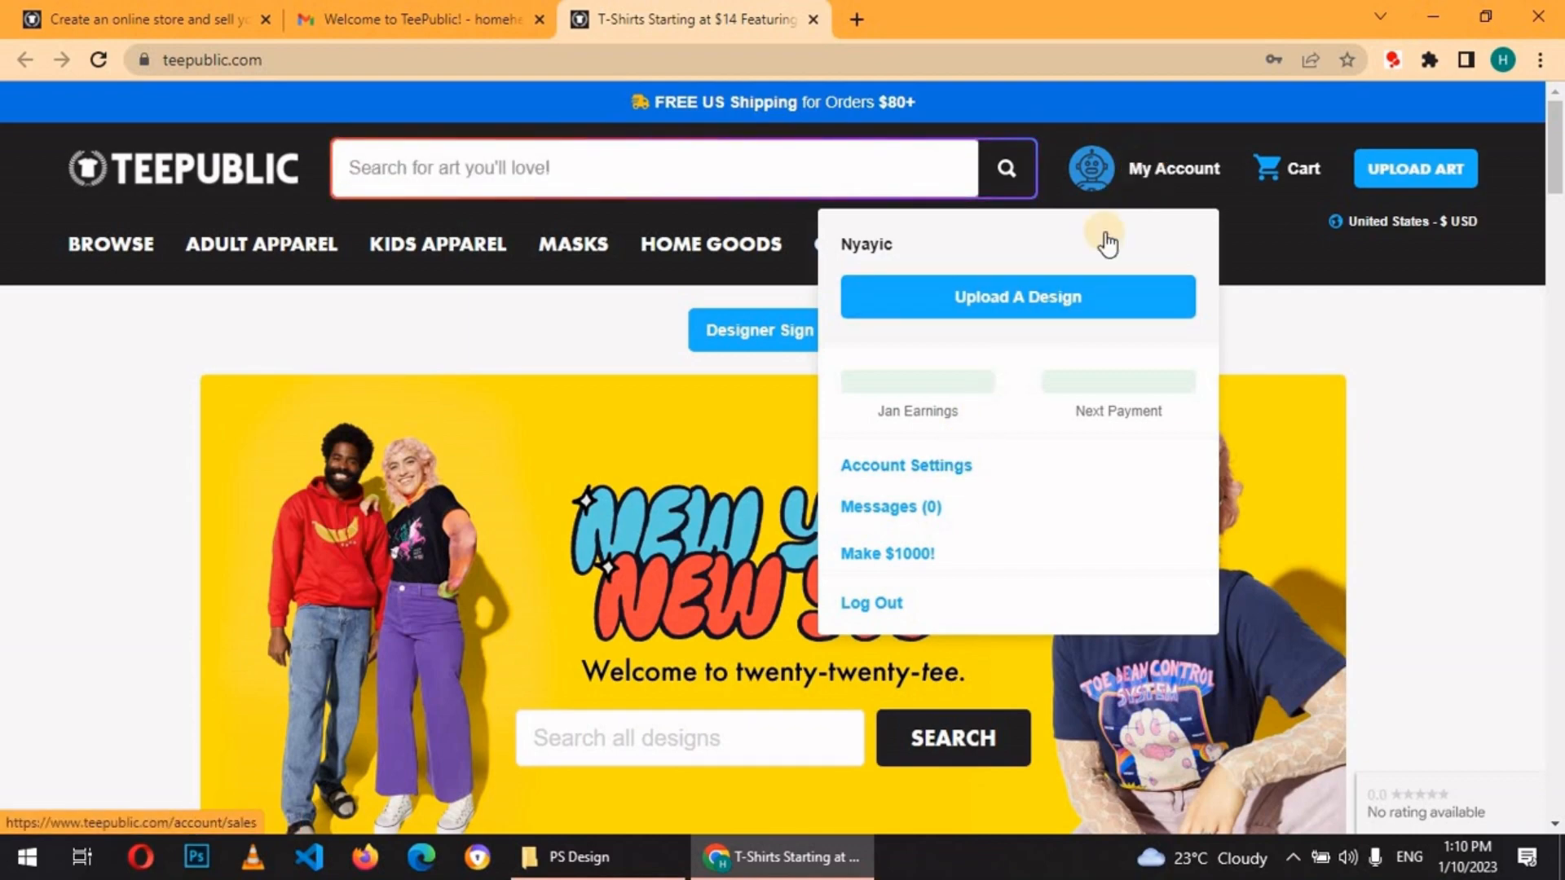
left_click(909, 474)
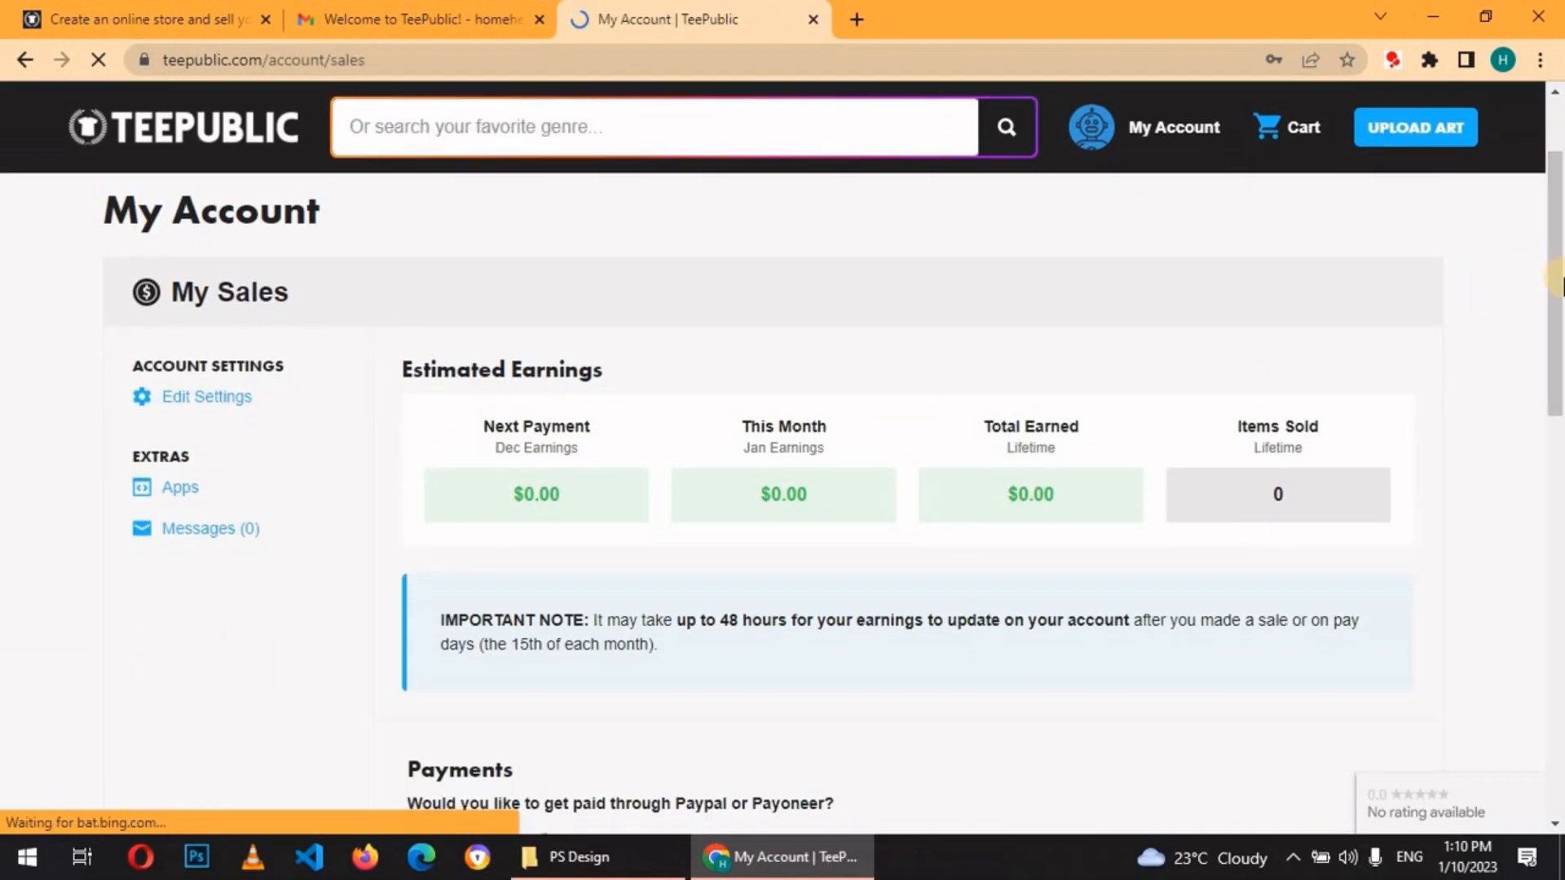
scroll(1561, 285, "down", 5)
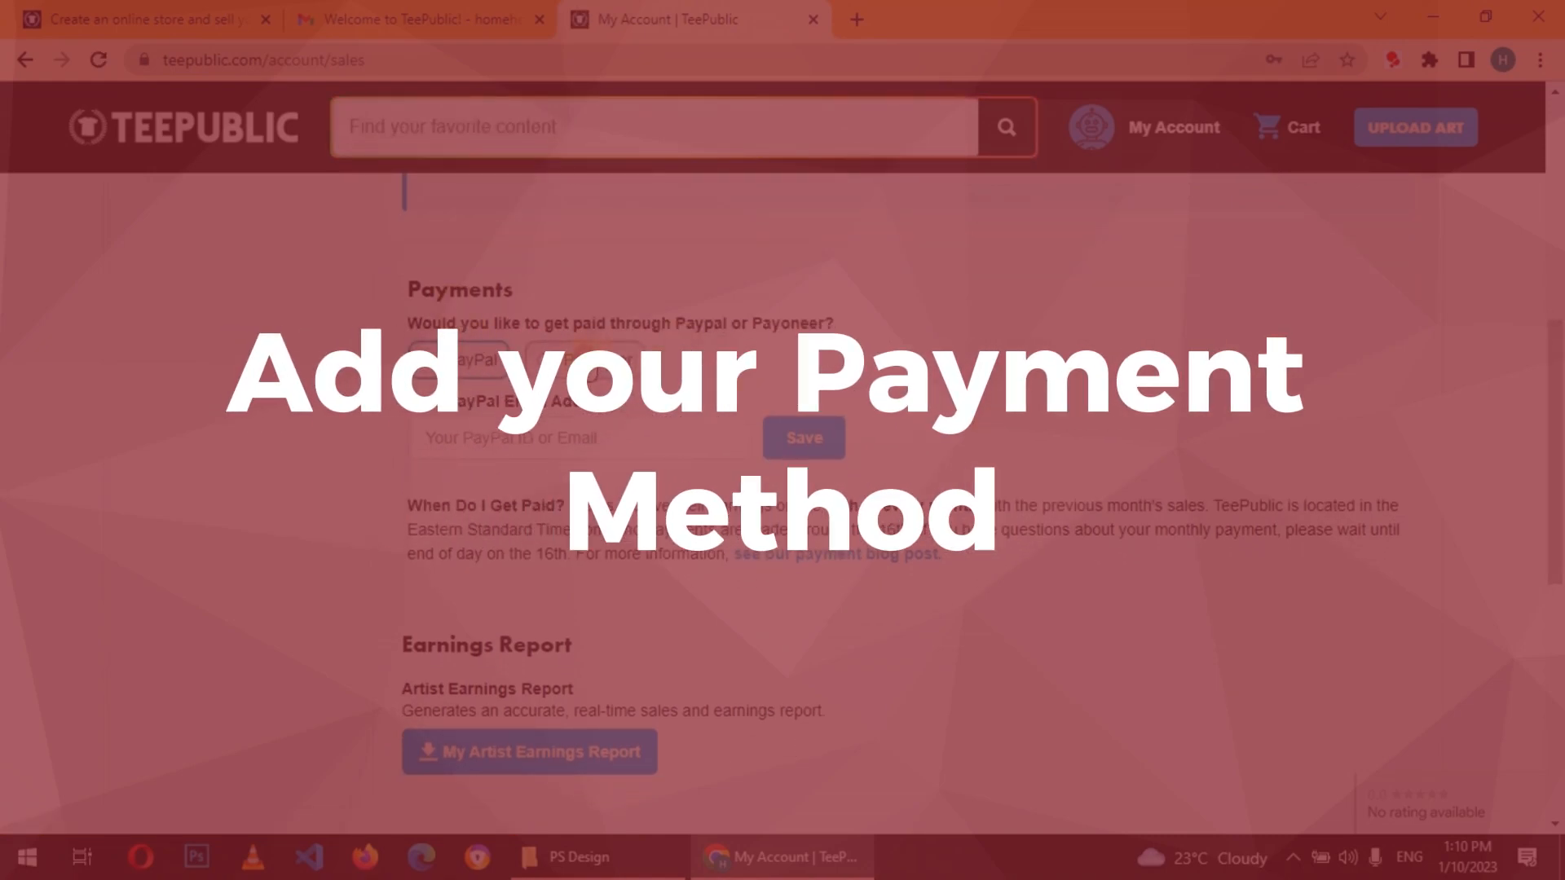
Choose PayPal as the payout method, fill in the PayPal email address and save it
left_click(583, 358)
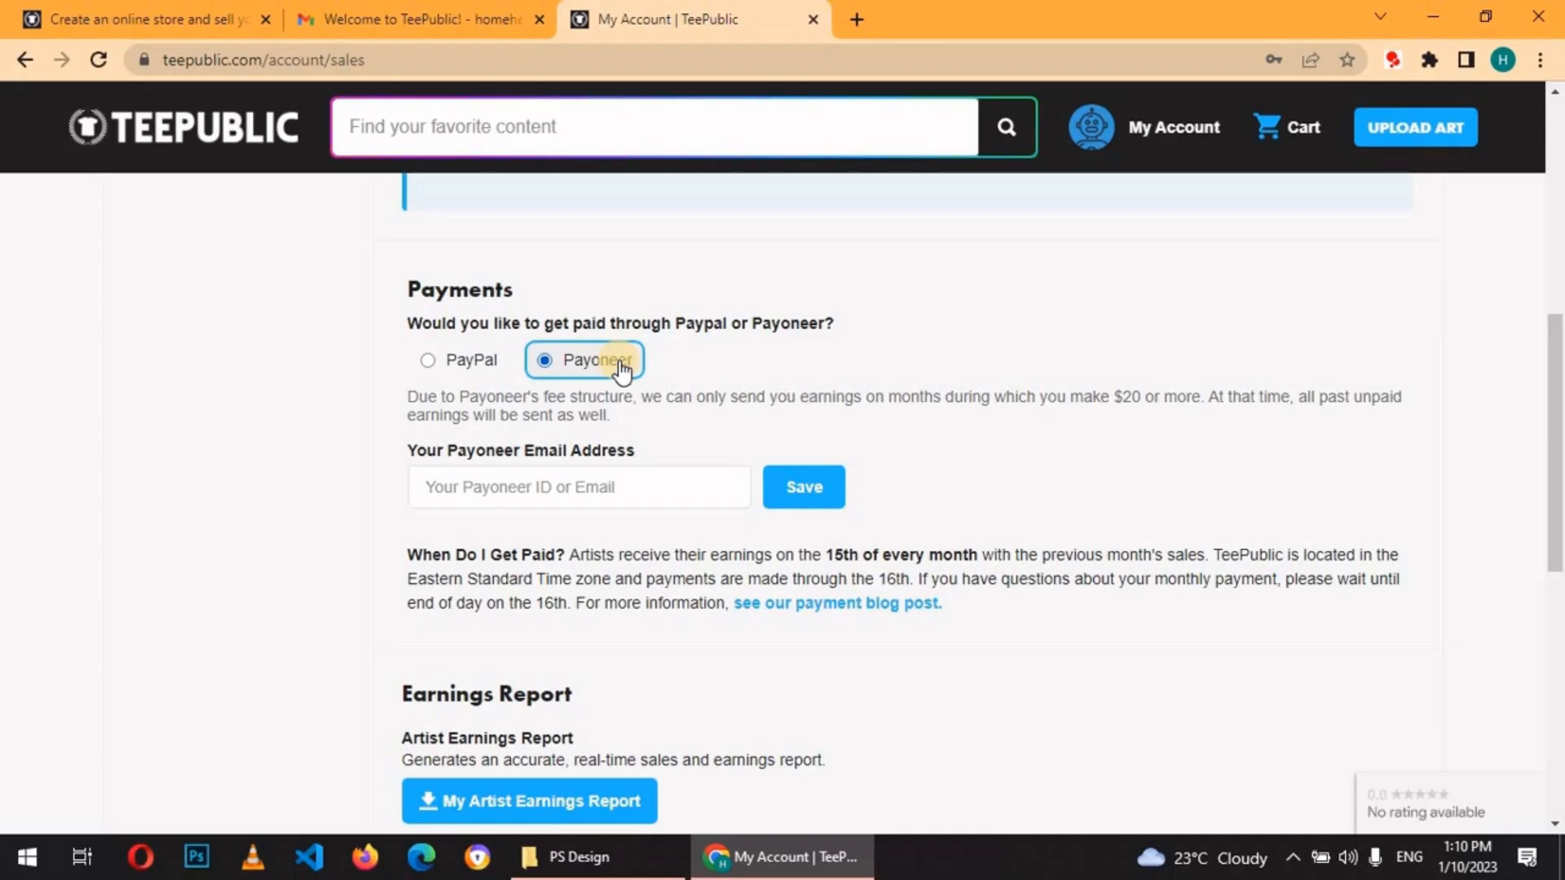
left_click(548, 489)
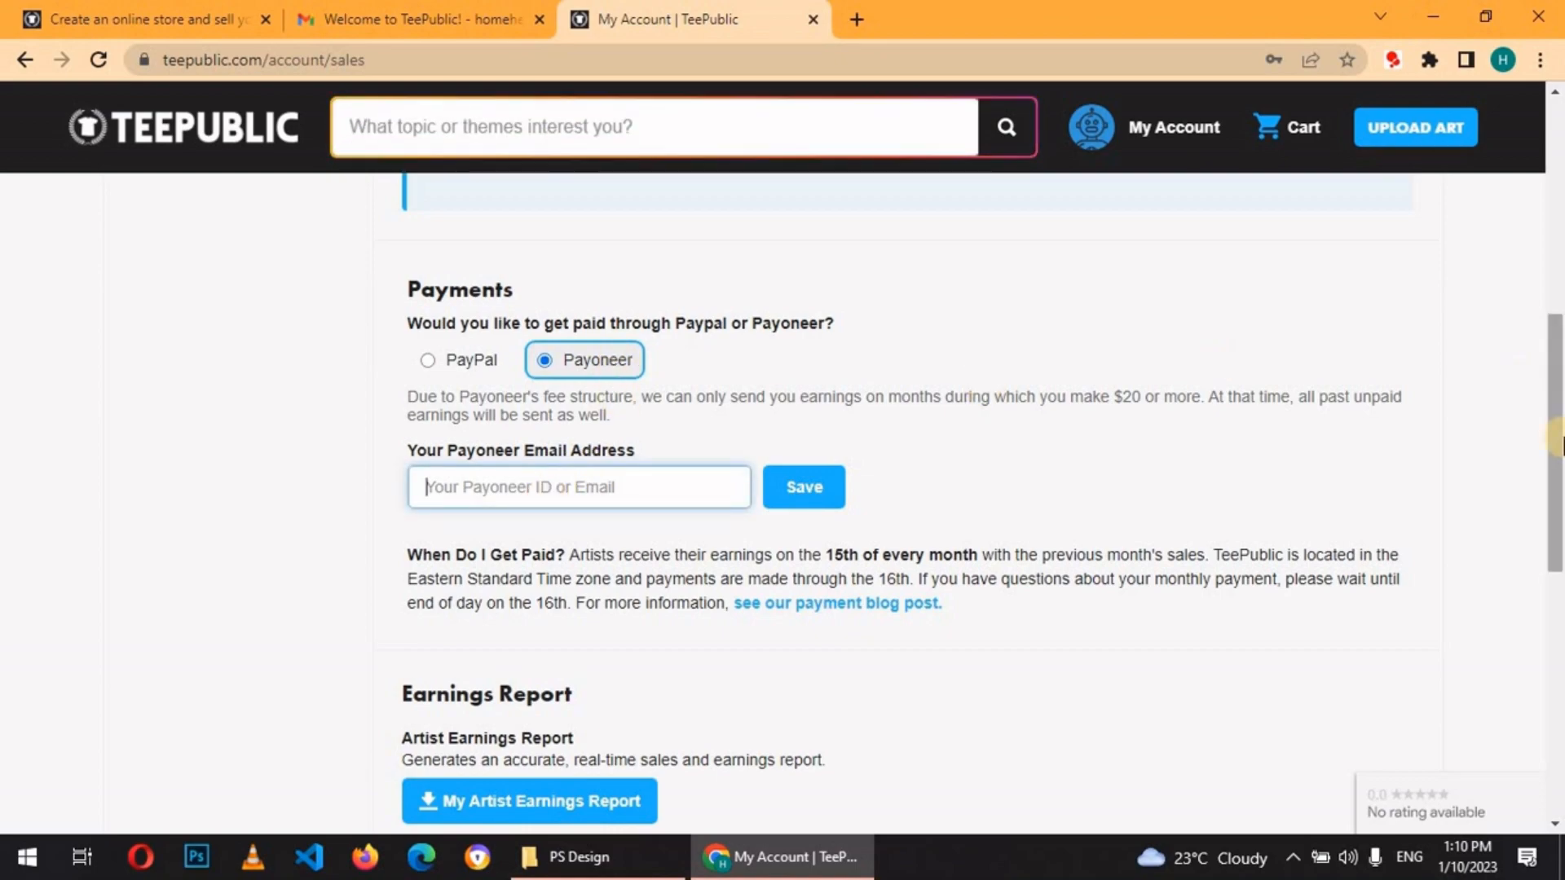
left_click(470, 374)
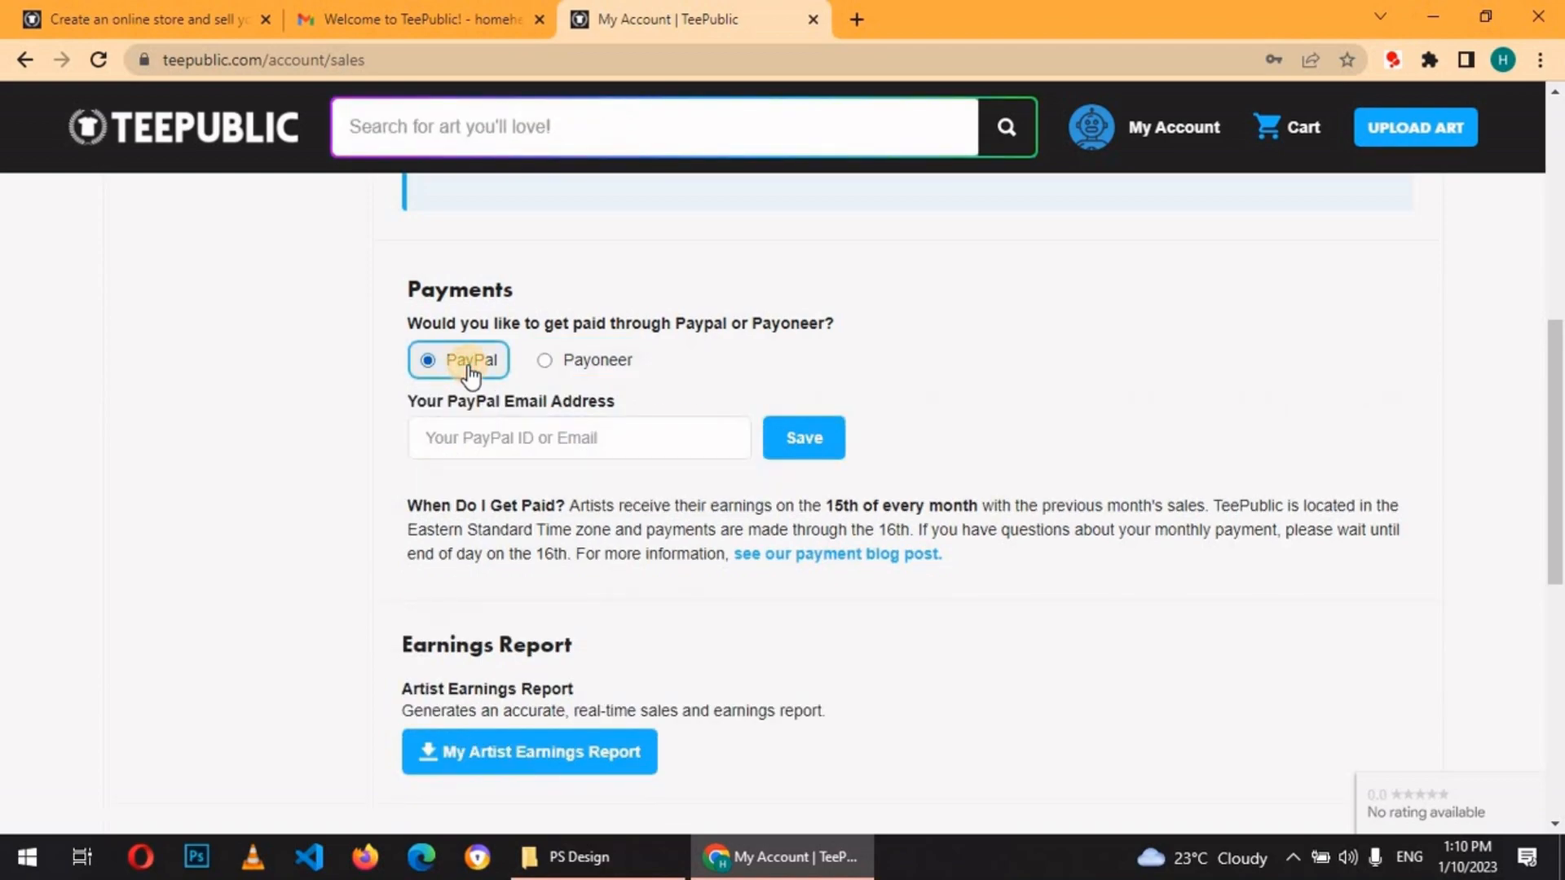
left_click(489, 437)
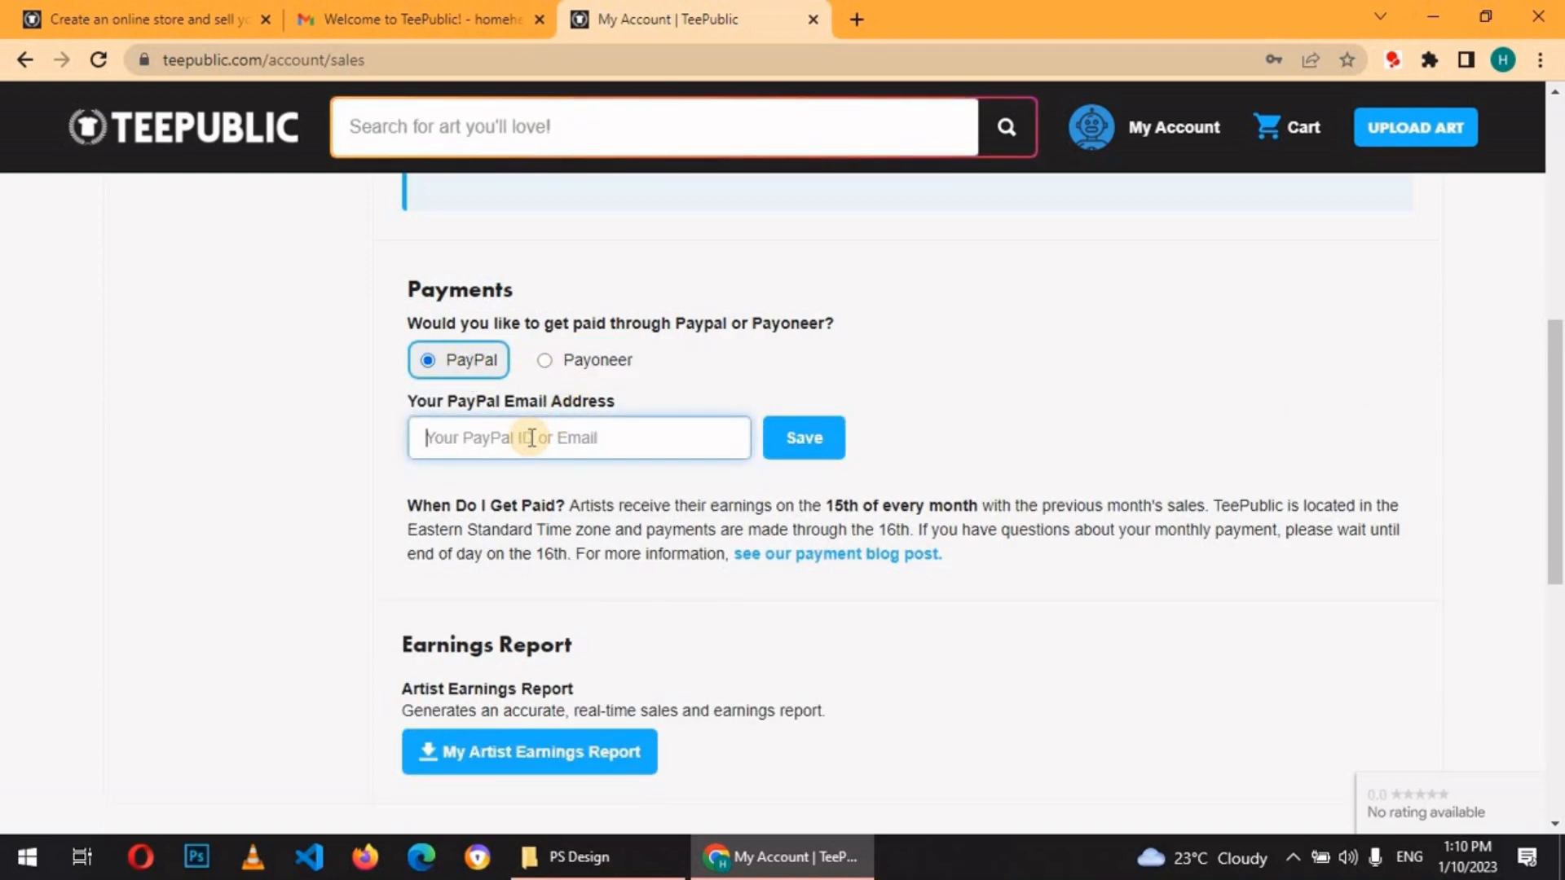
left_click(596, 371)
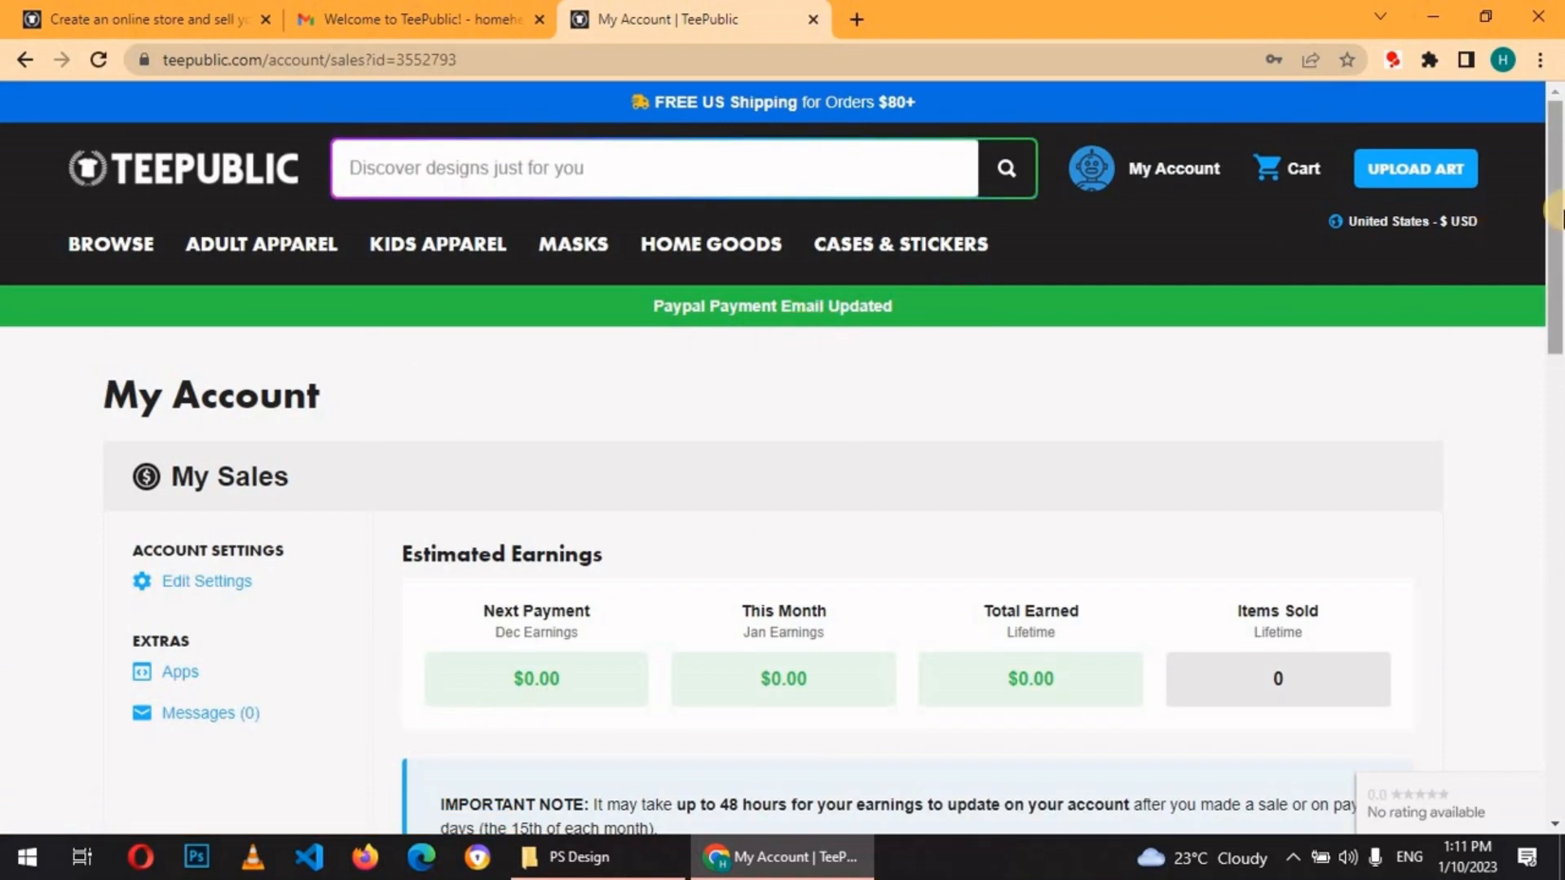
Start uploading artwork with the Single File Upload type
scroll(1101, 163, "down", 1)
mouse_move(1100, 145)
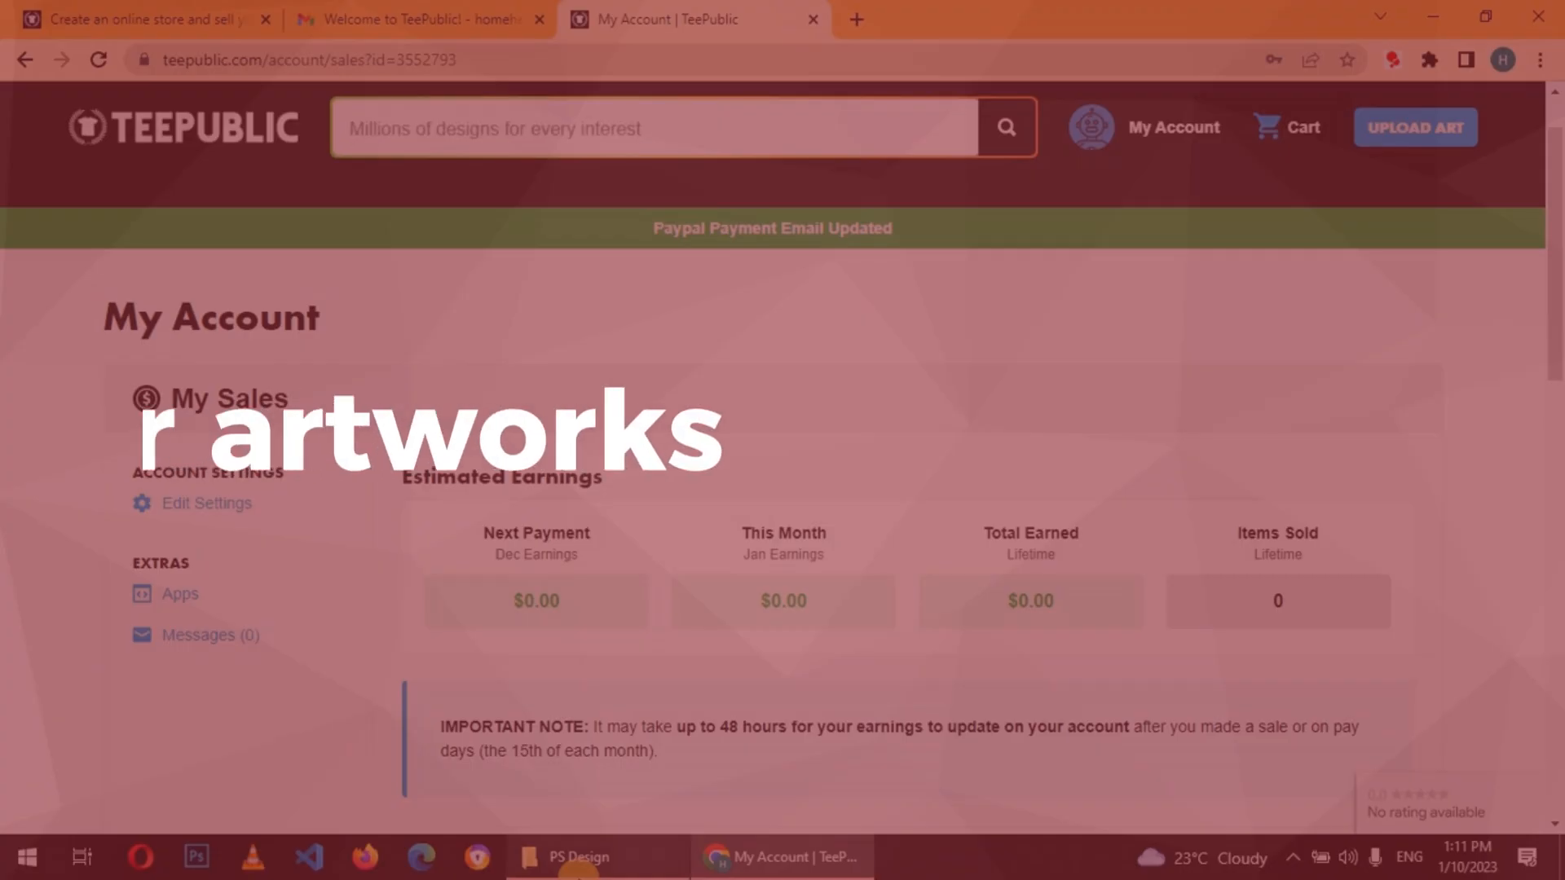
mouse_move(576, 869)
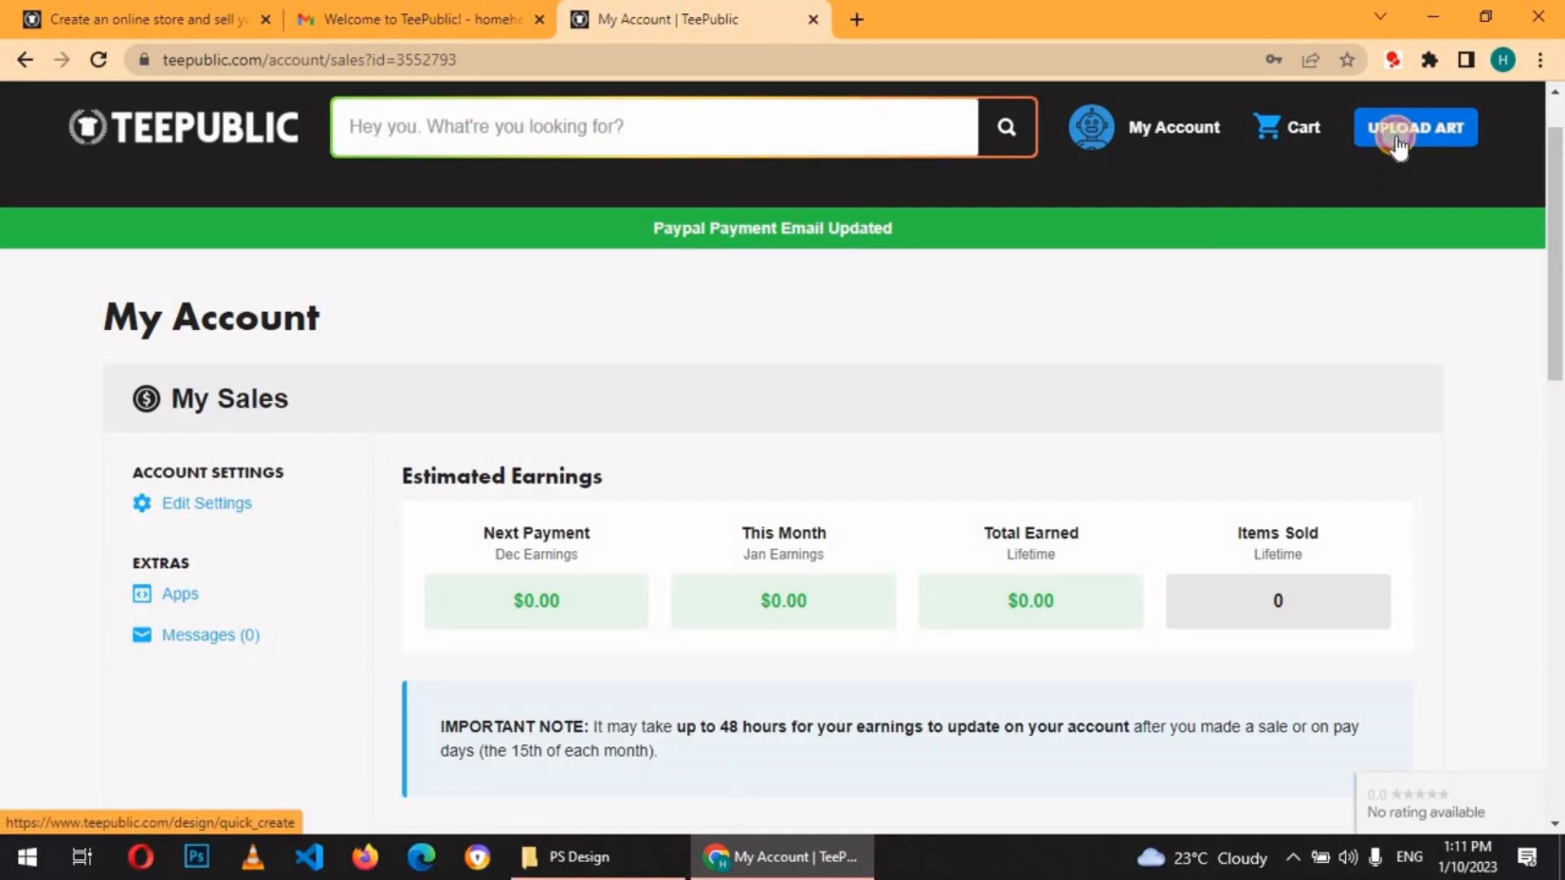
left_click(1399, 144)
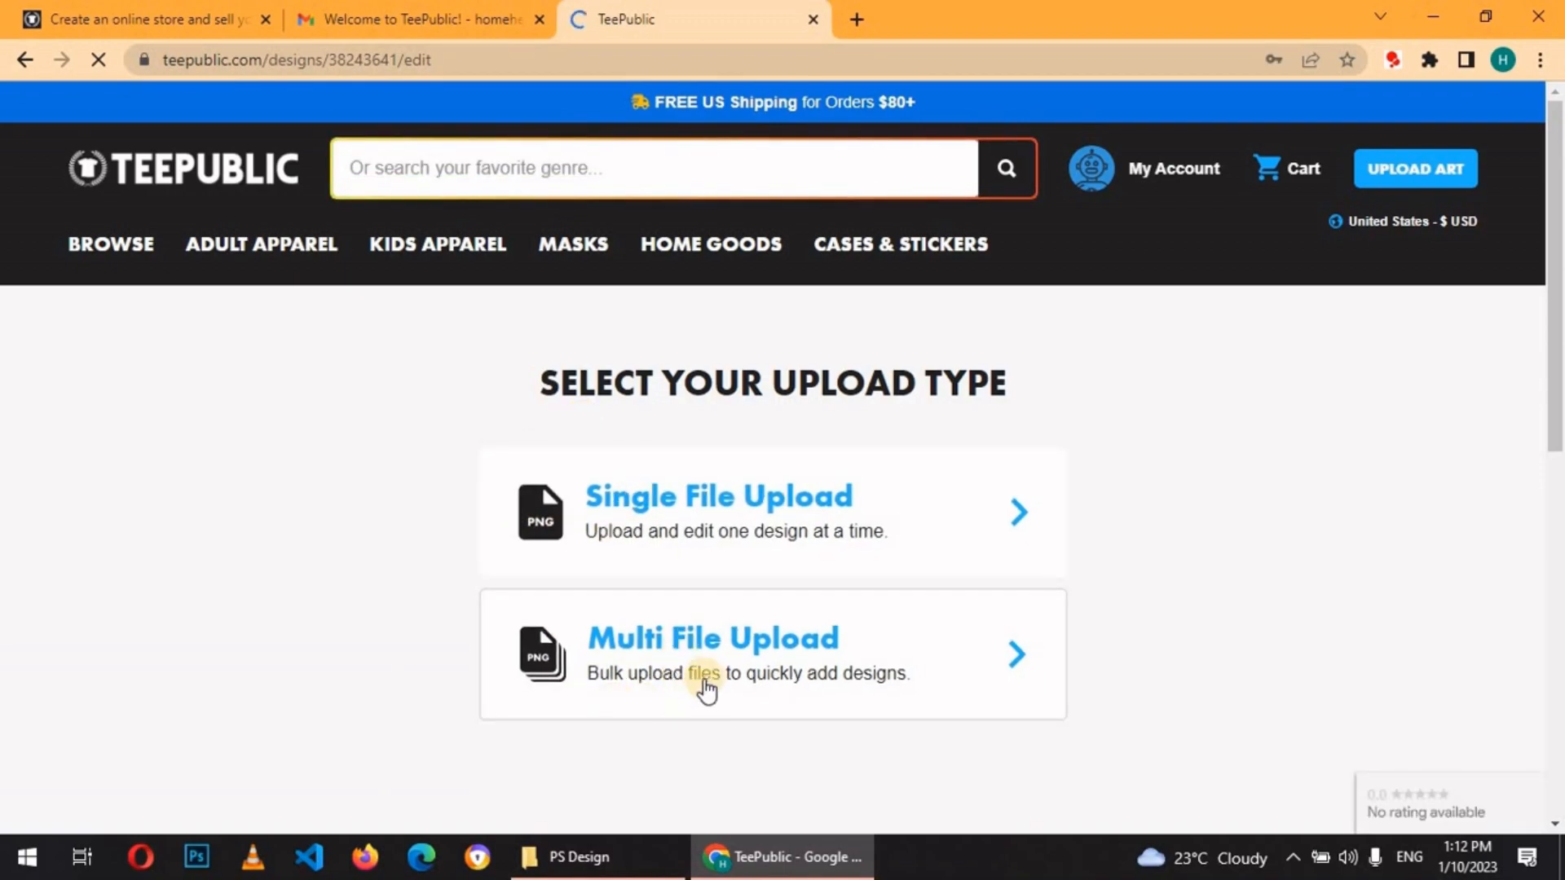
left_click(927, 511)
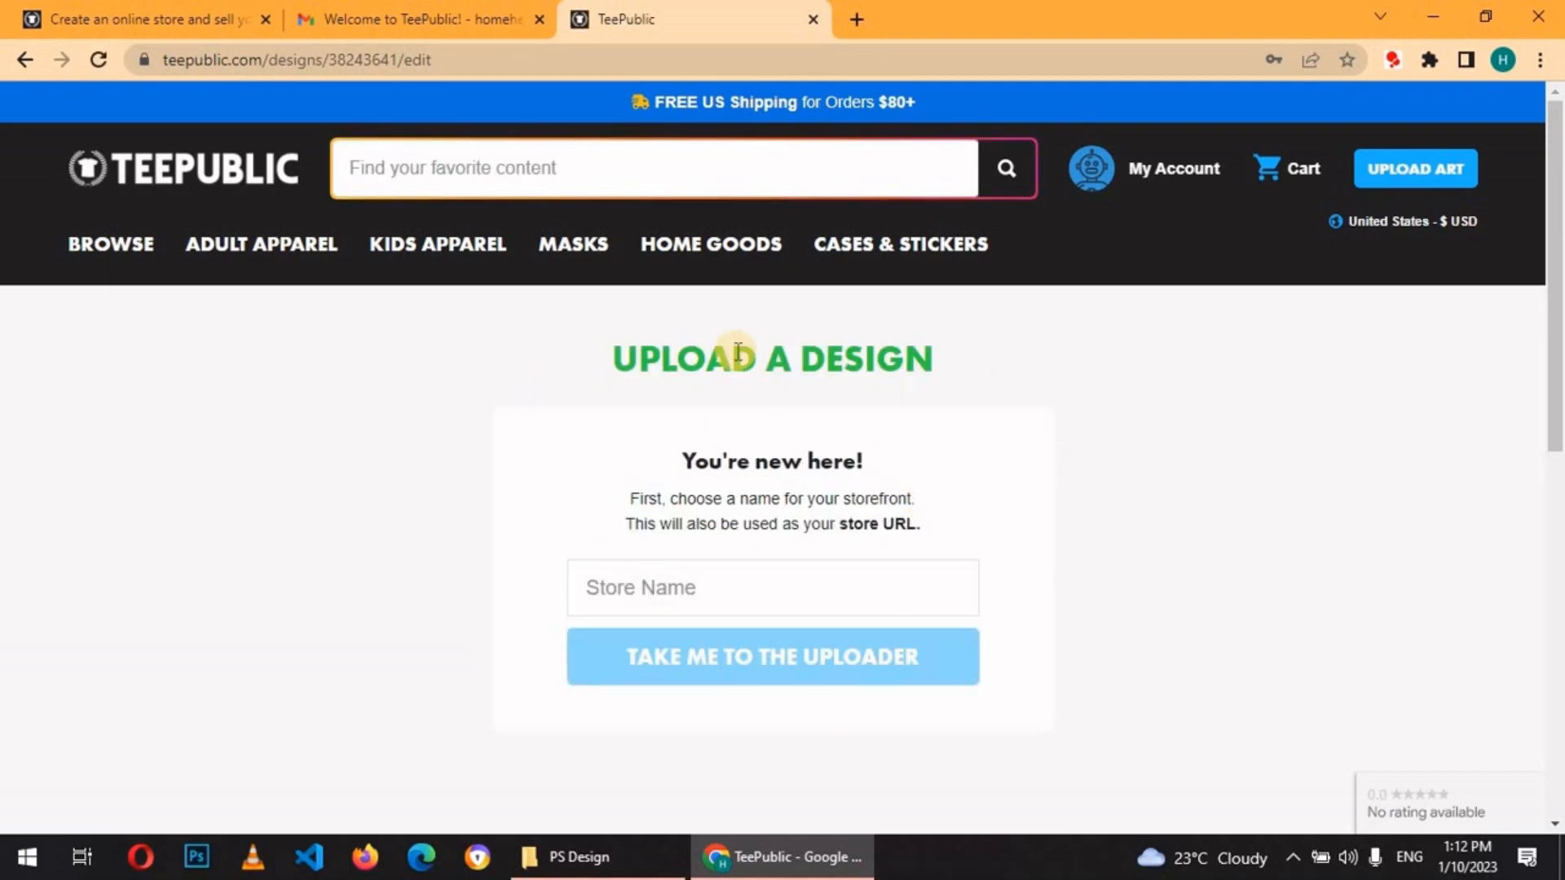
Name the storefront hheroes and continue to the uploader
left_click(734, 593)
type("hheroes")
left_click(813, 687)
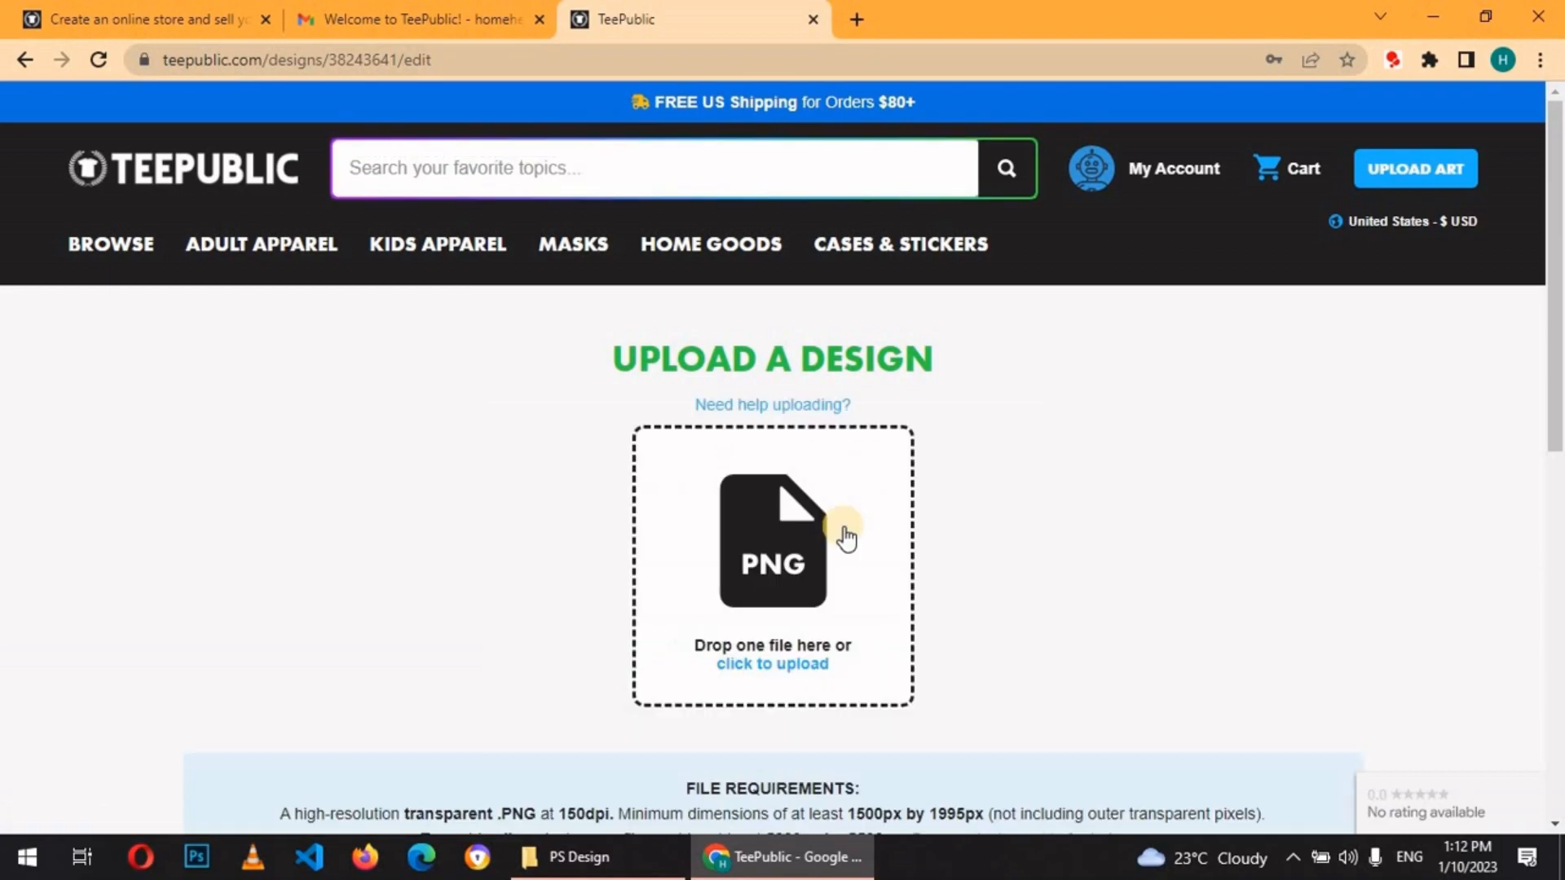
Upload the Creator artwork, file 1 in the PS Design folder, as the design image
left_click(789, 555)
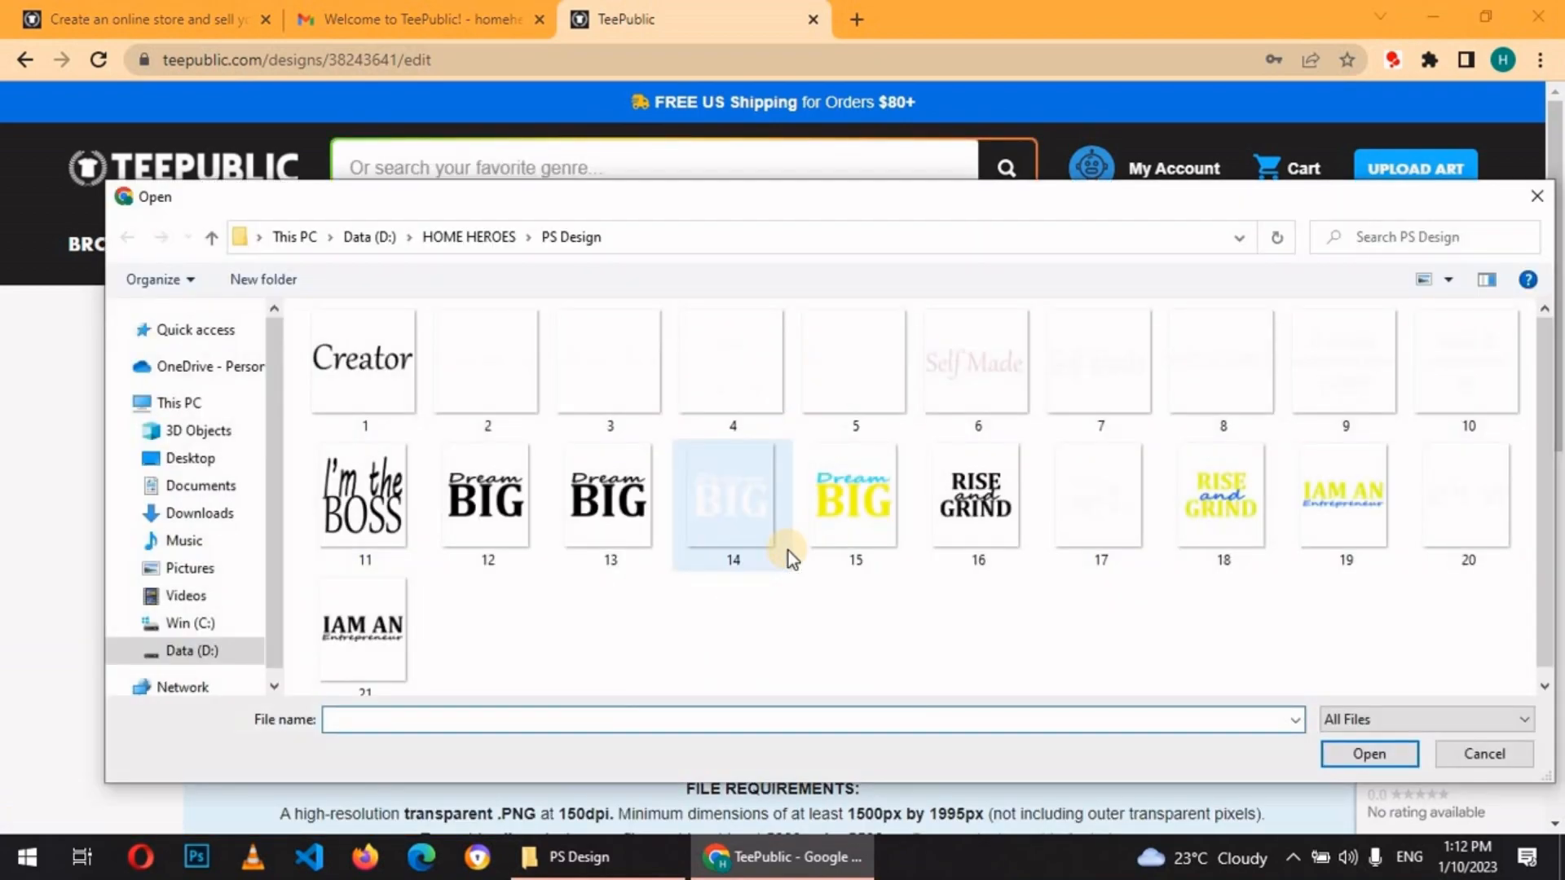
left_click(350, 377)
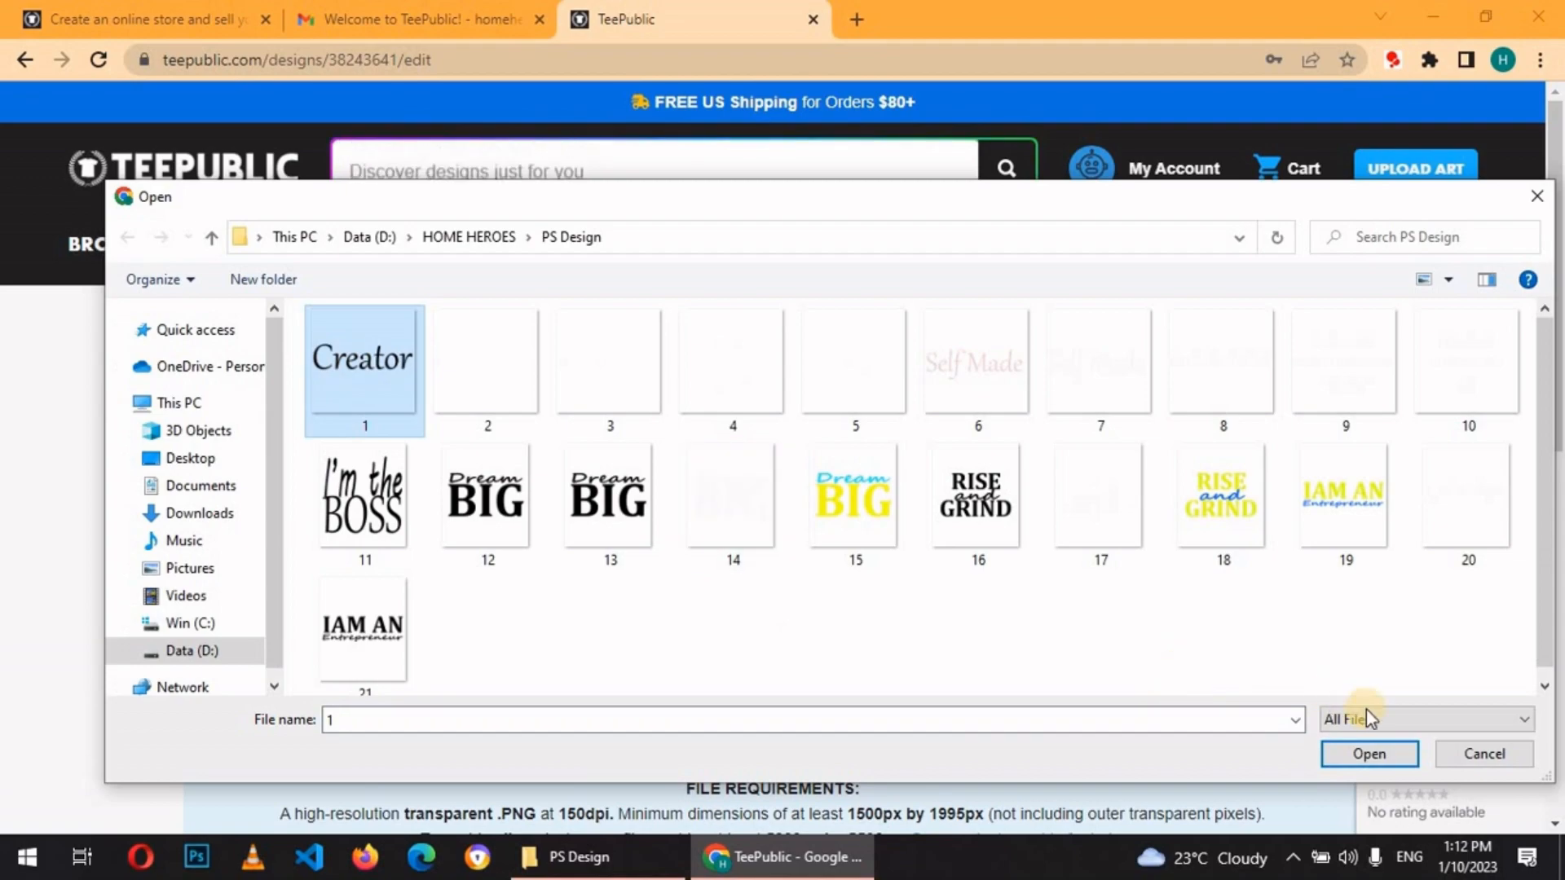
left_click(1358, 755)
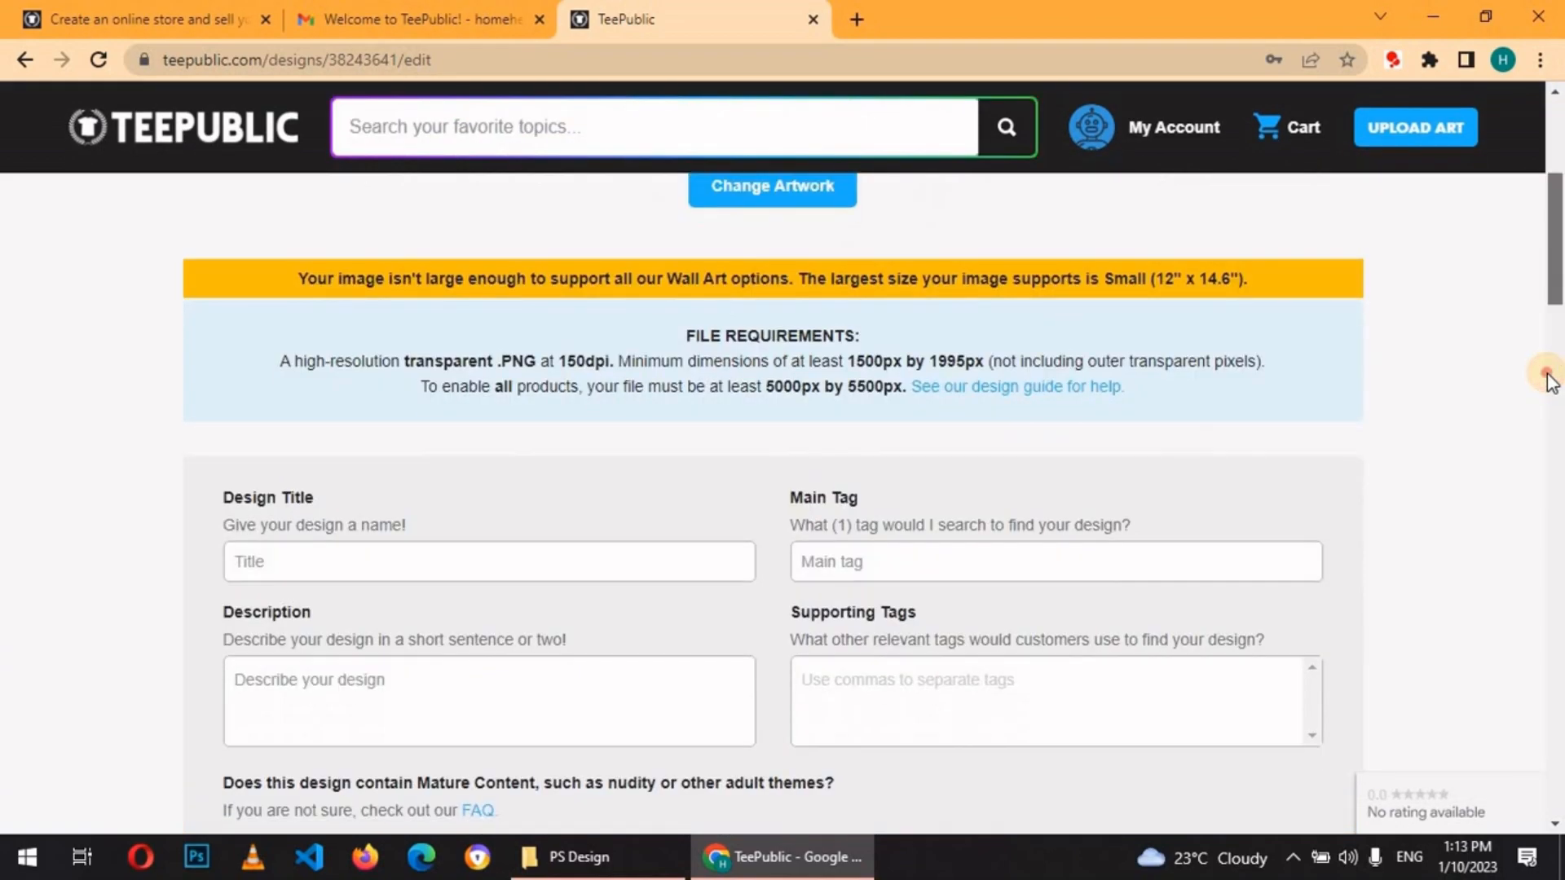
Title the design Creator with main tag creator and describe it as "Are you a creator? Rock this simple and classy designs! Add them to your collection"
left_click_drag(1548, 374, 1549, 377)
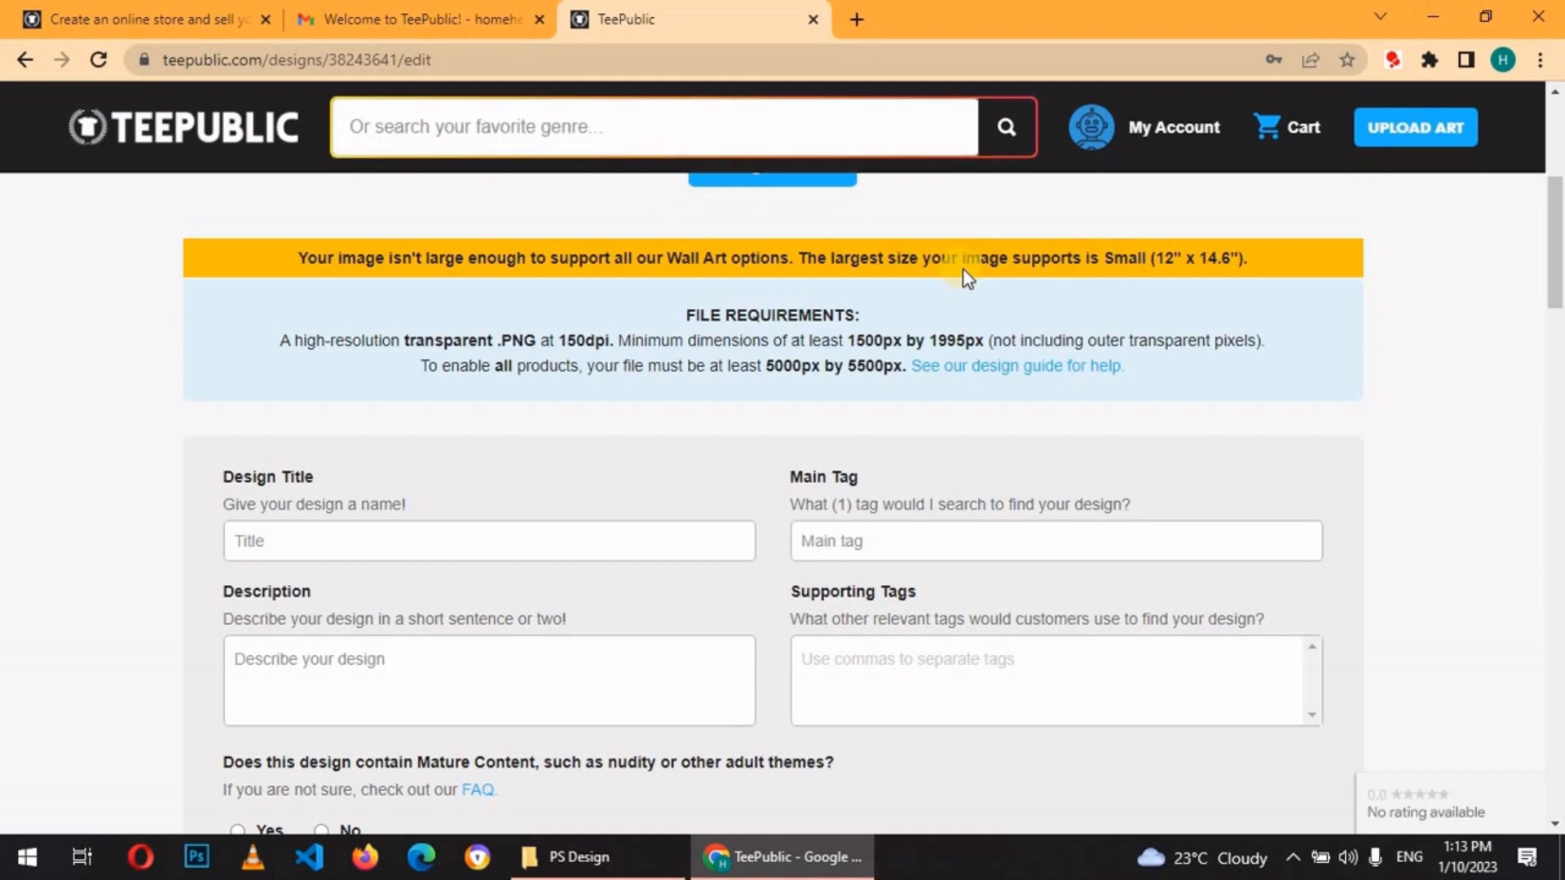
mouse_move(1557, 277)
left_mouse_down()
mouse_move(1557, 214)
mouse_move(1558, 273)
left_mouse_up()
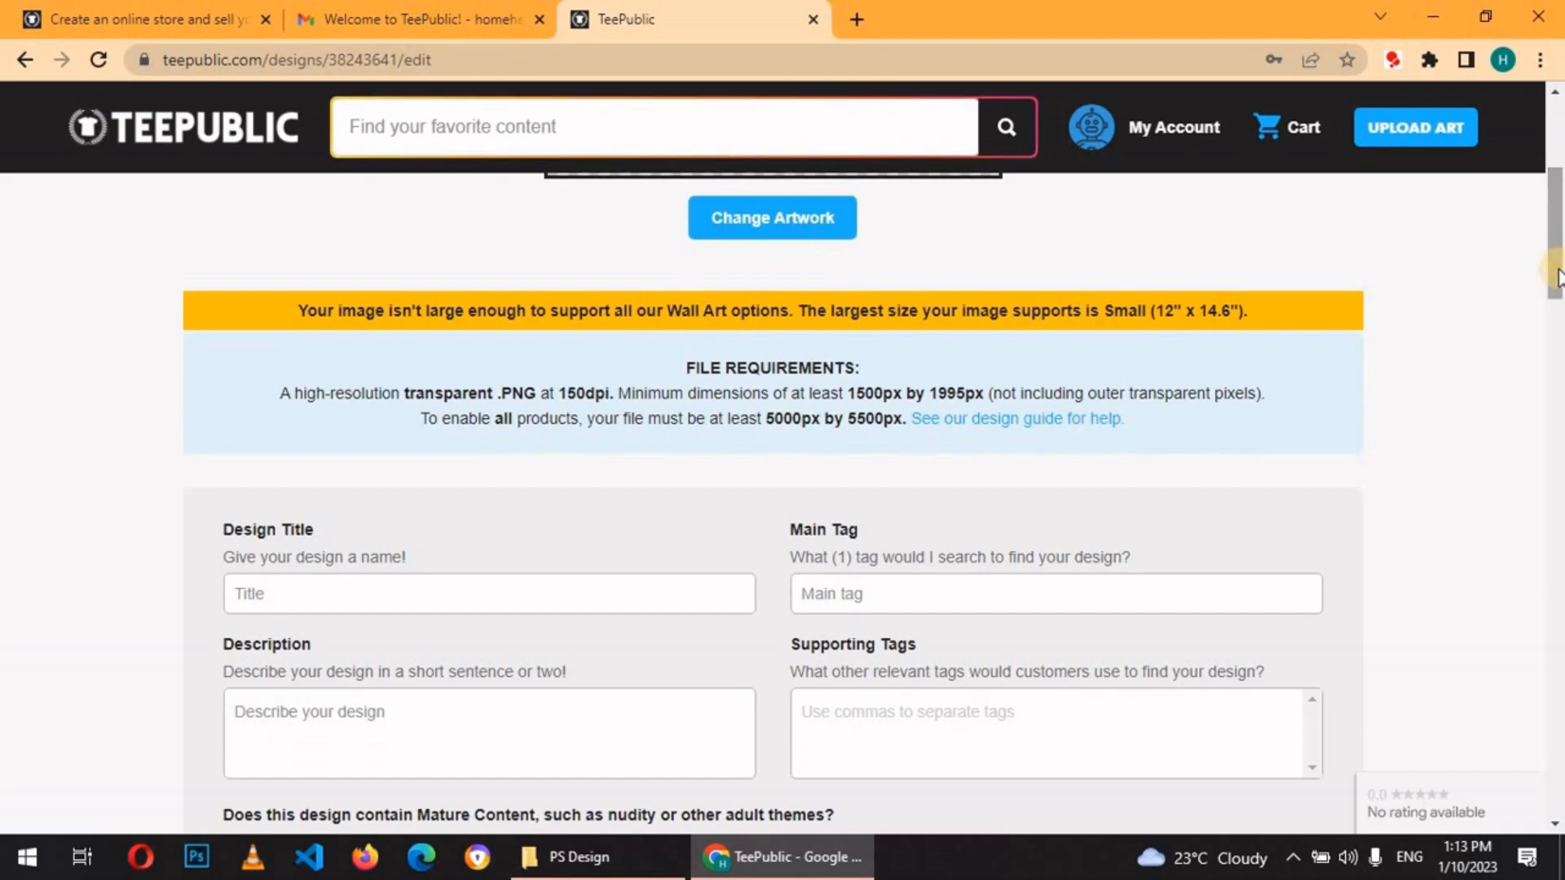
left_click_drag(982, 395, 875, 395)
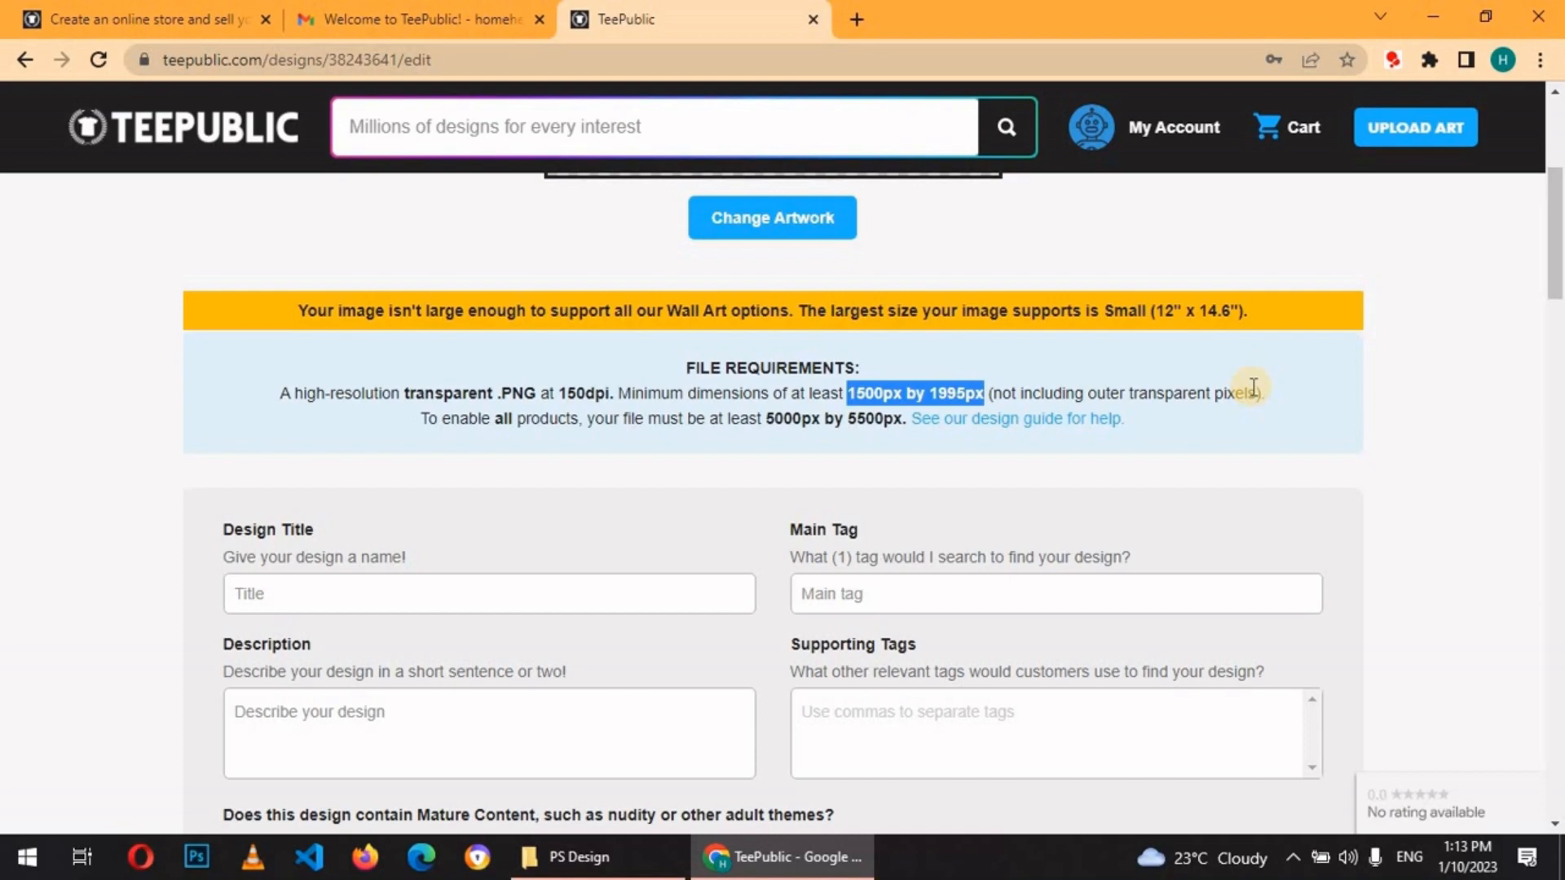
left_click_drag(1561, 218, 1563, 155)
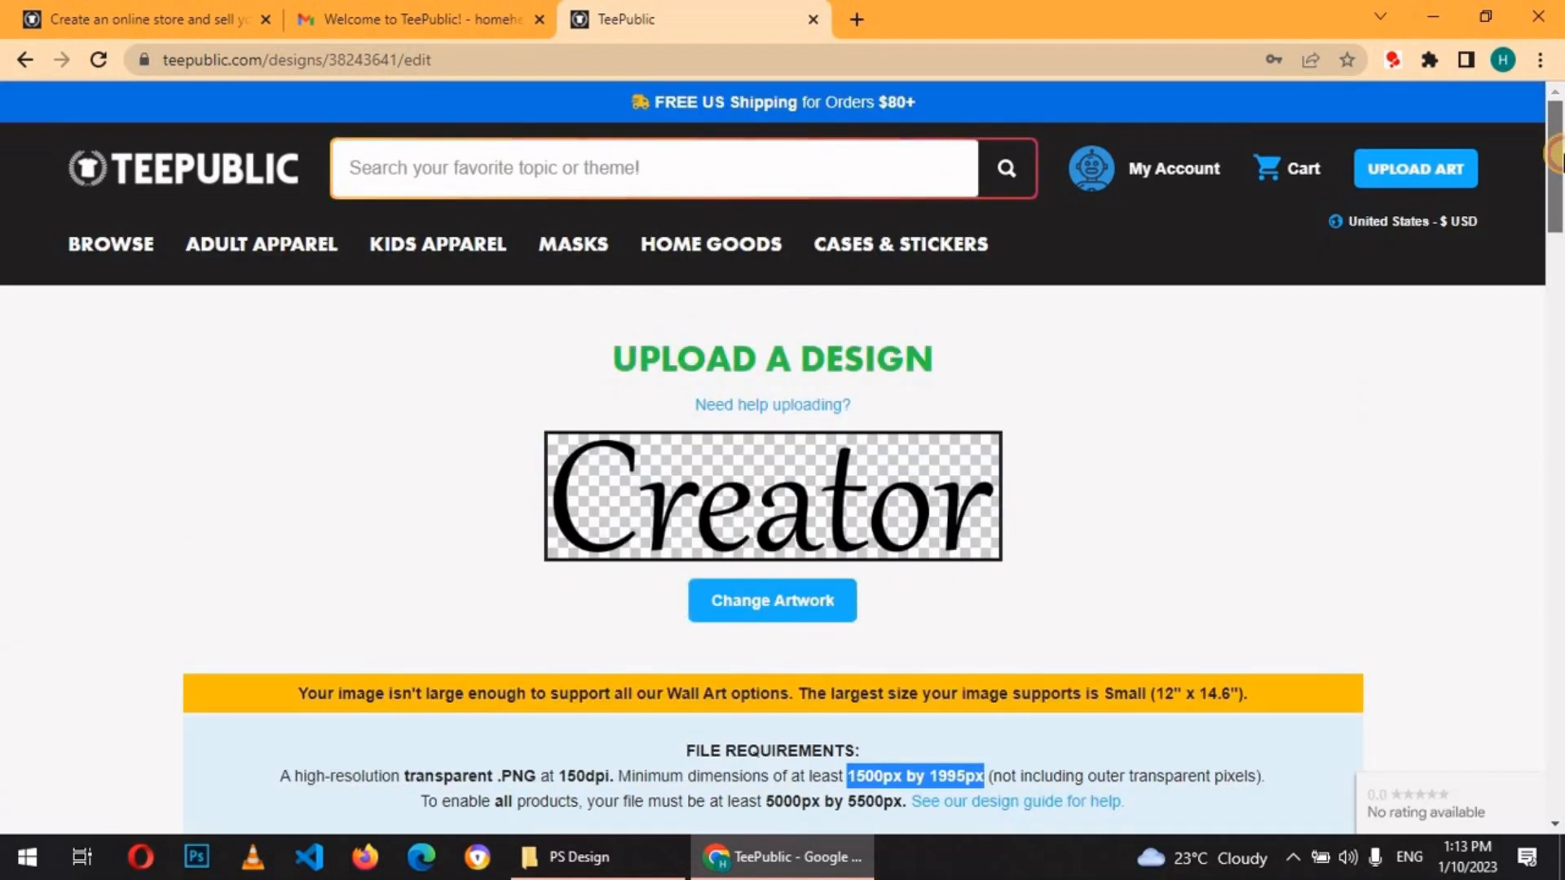
scroll(533, 440, "down", 7)
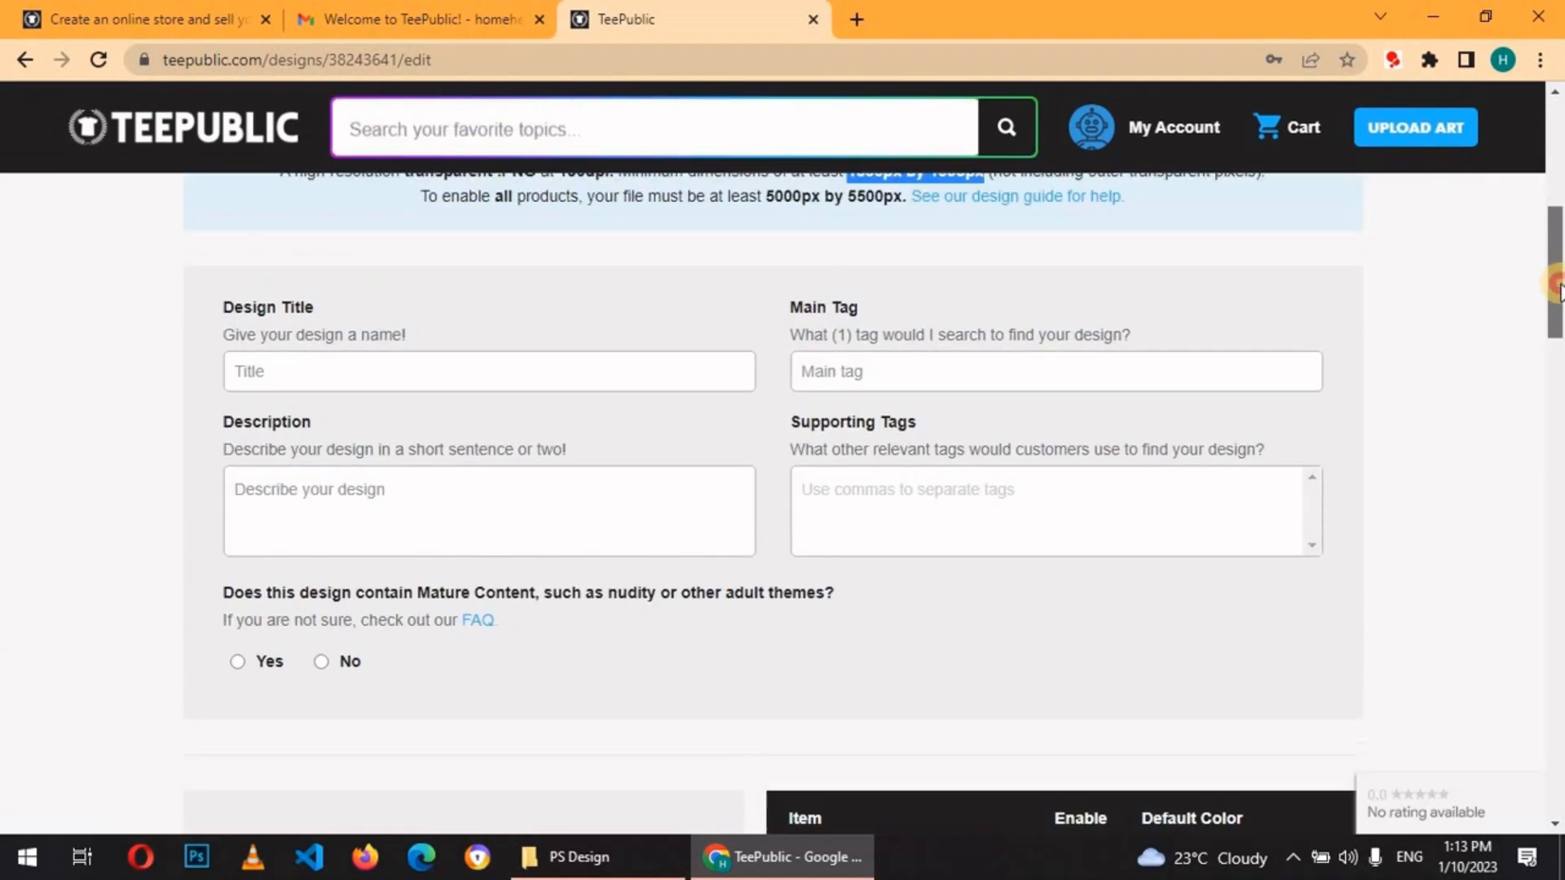
left_click(446, 374)
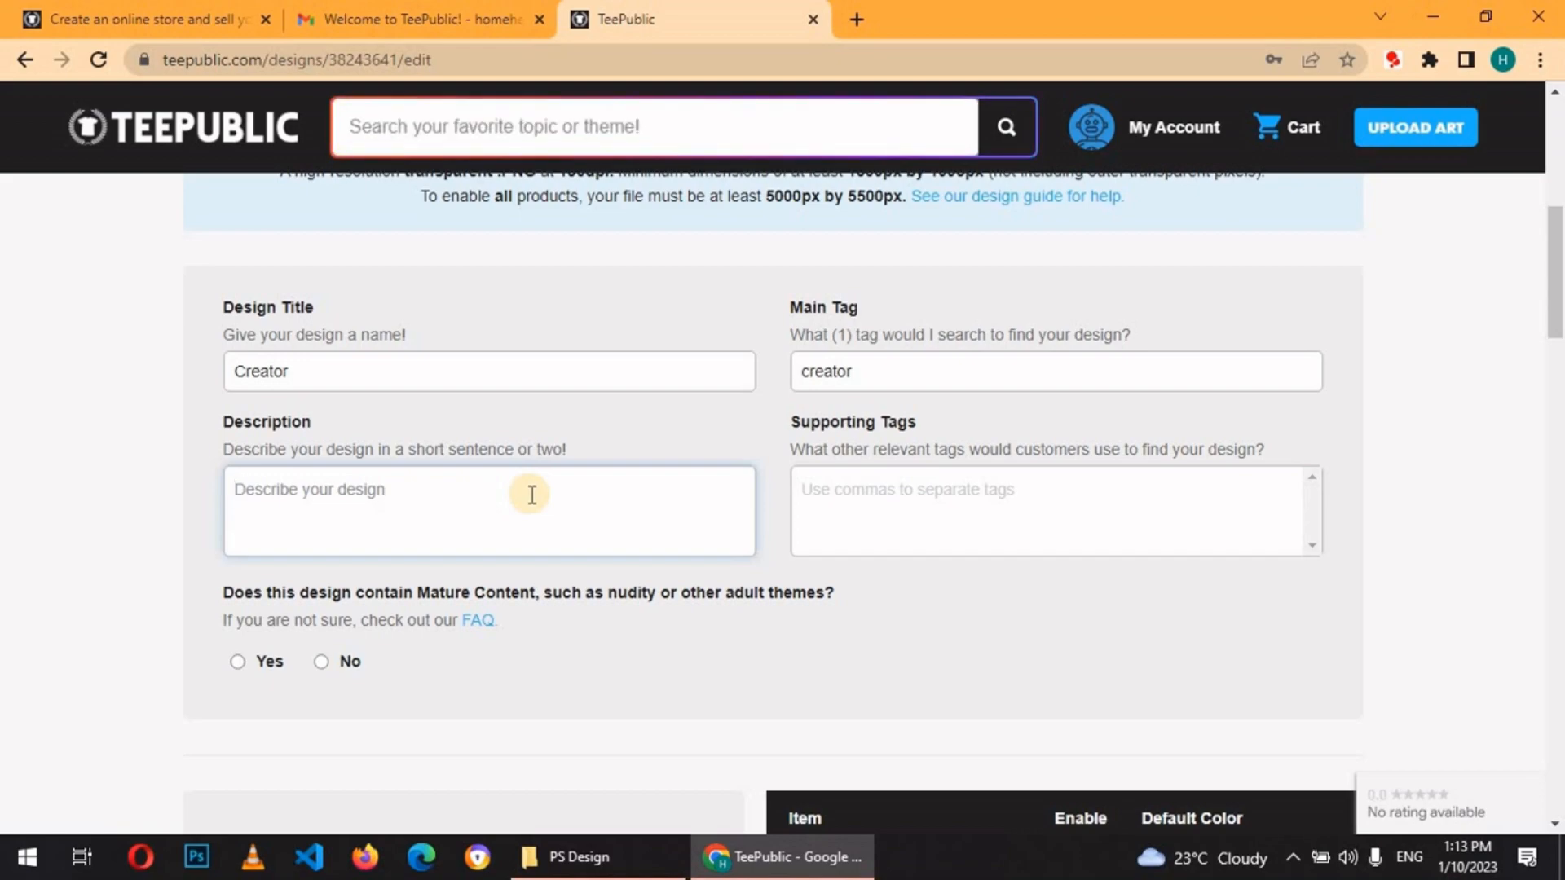
type("Are you a creator? Rock this simple and classy designs! Add them to your collection")
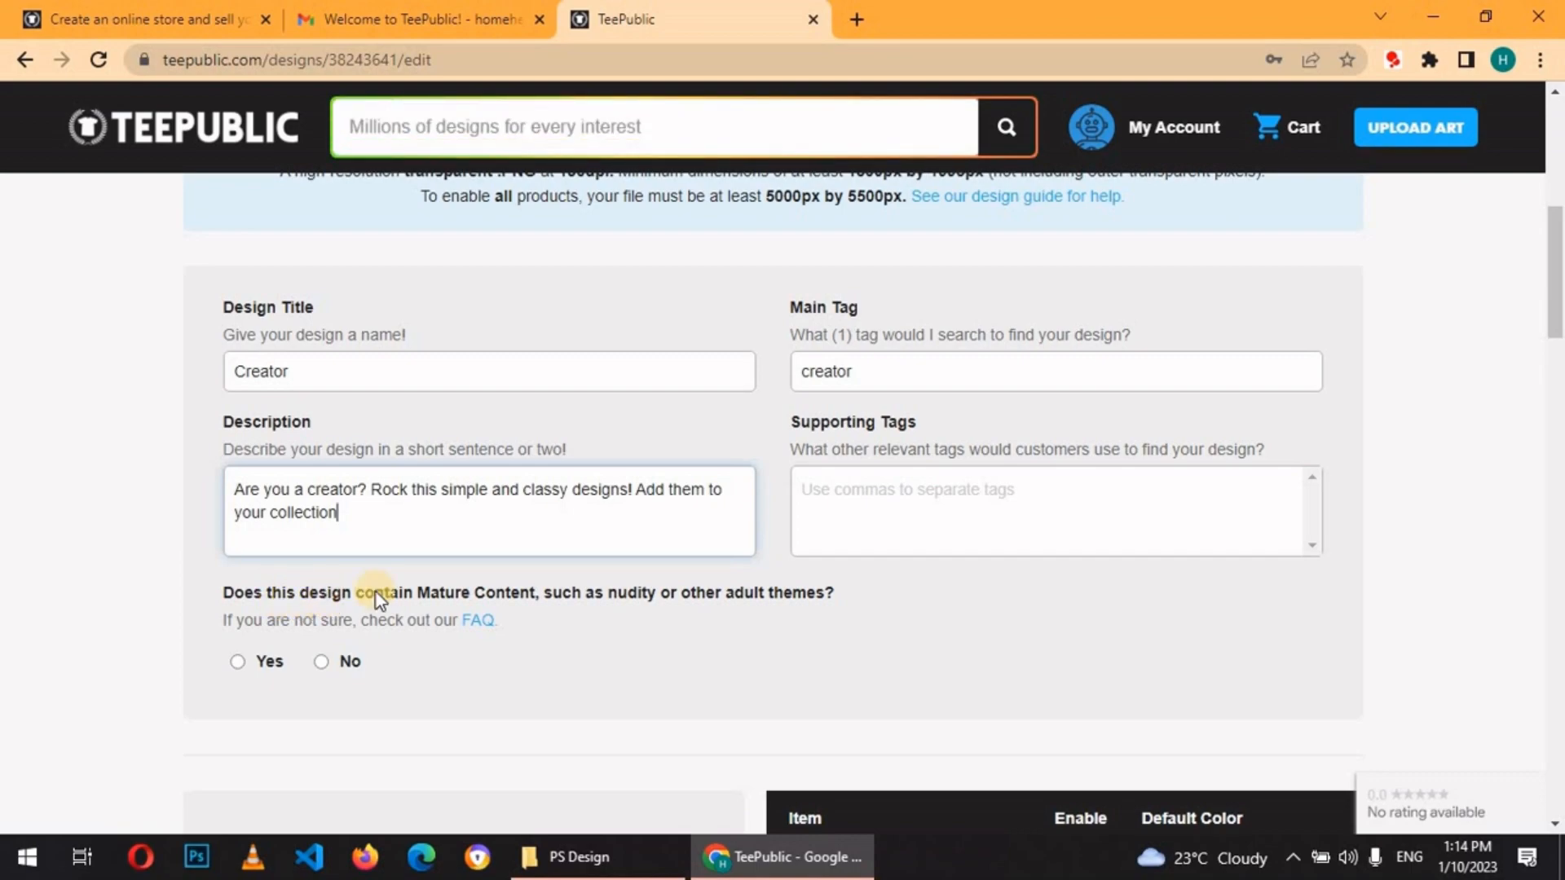
Mark the design as free of mature content and add supporting tags including work from home life, working, home, job and i am a creator
left_click(322, 660)
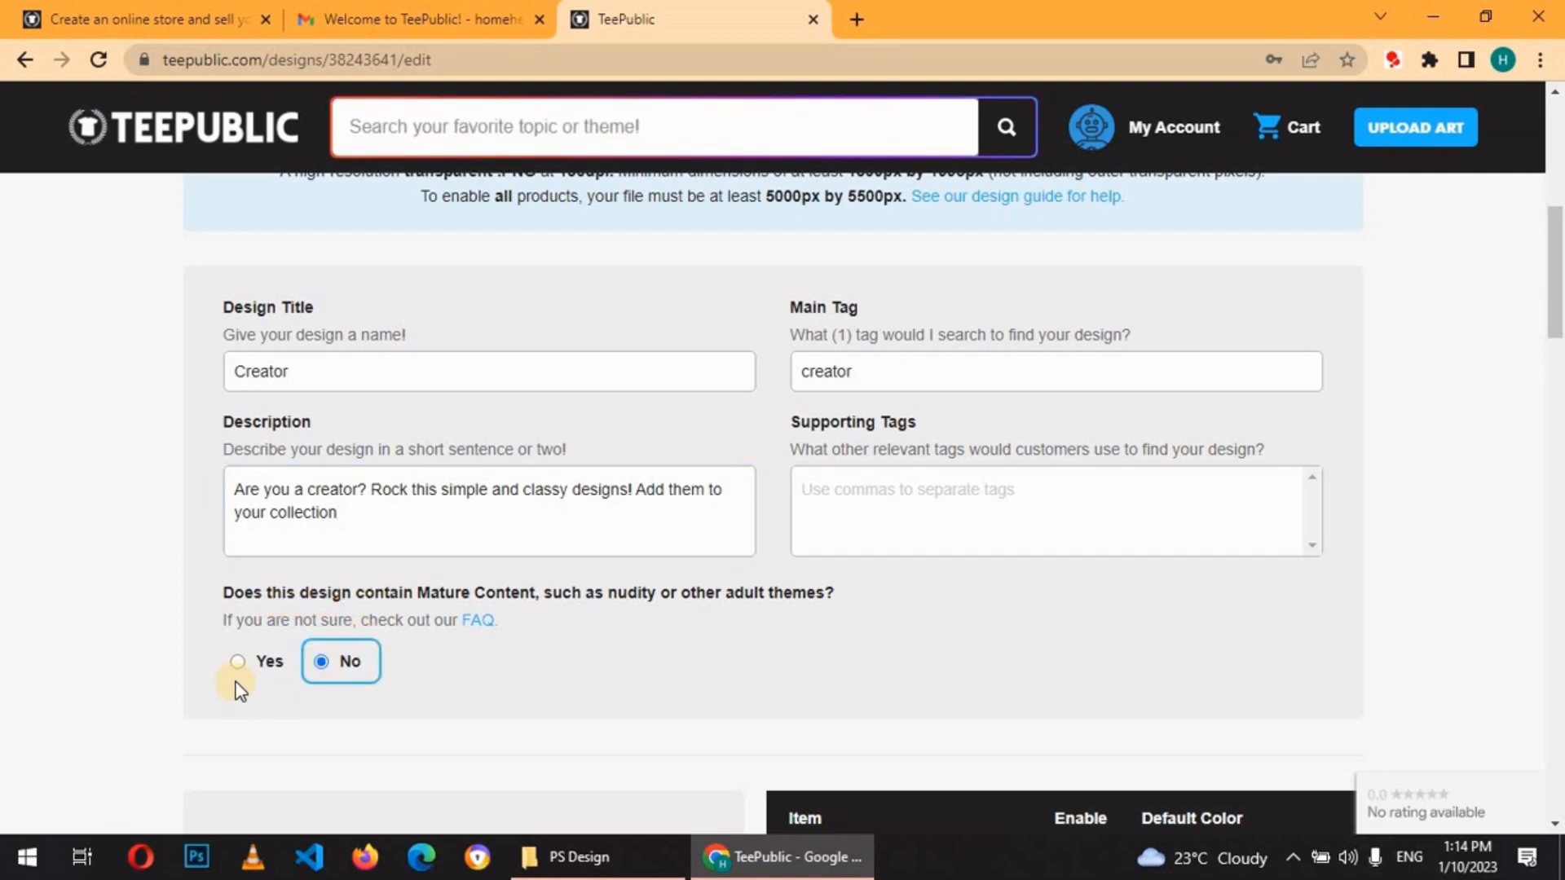
left_click(897, 503)
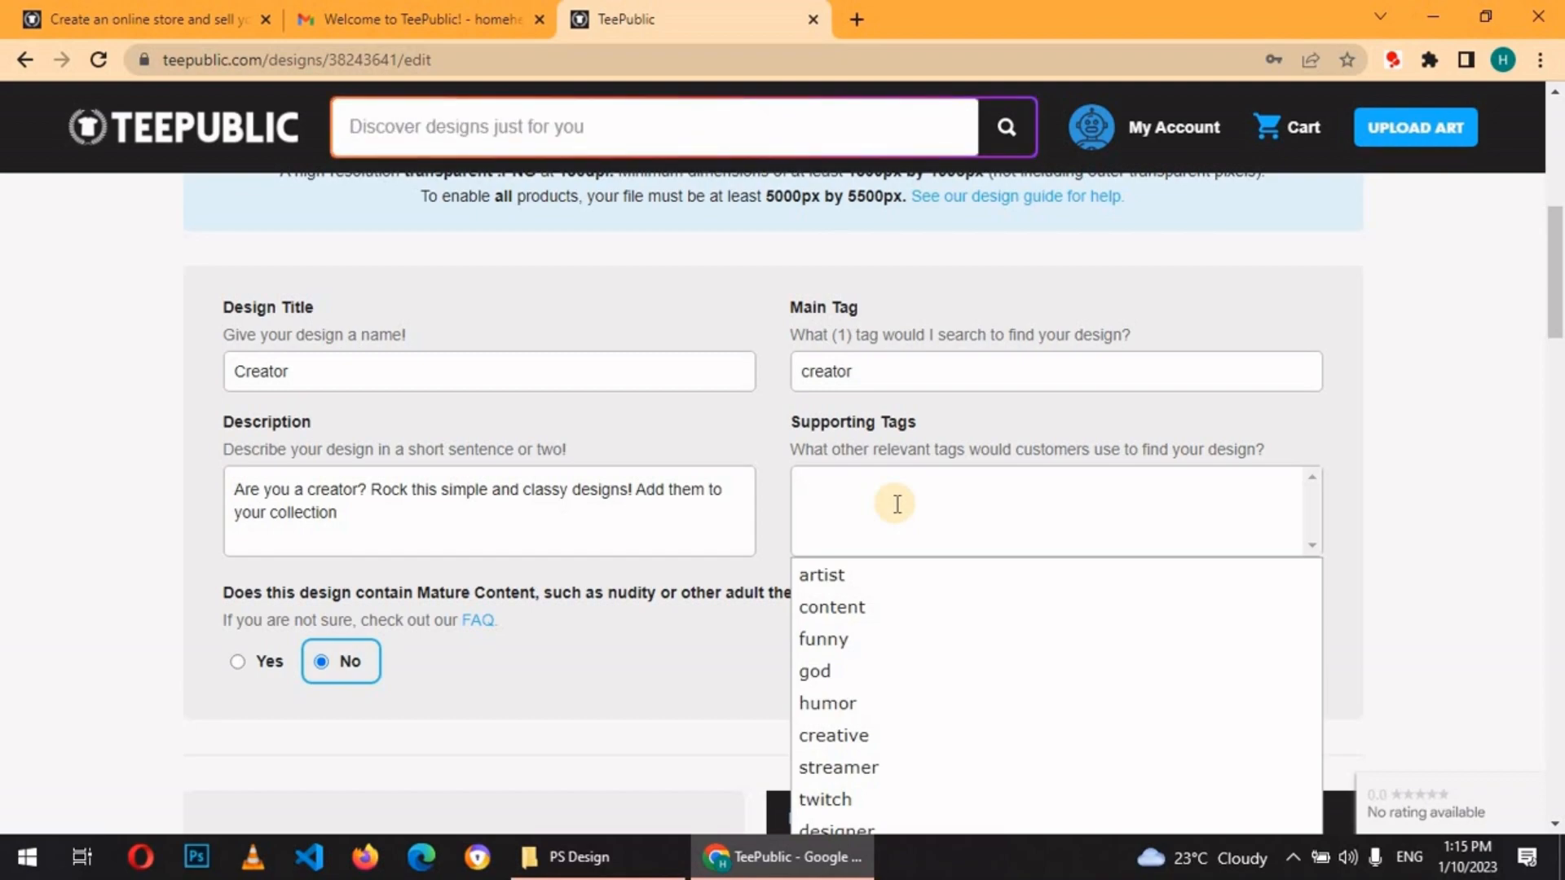
type("creato")
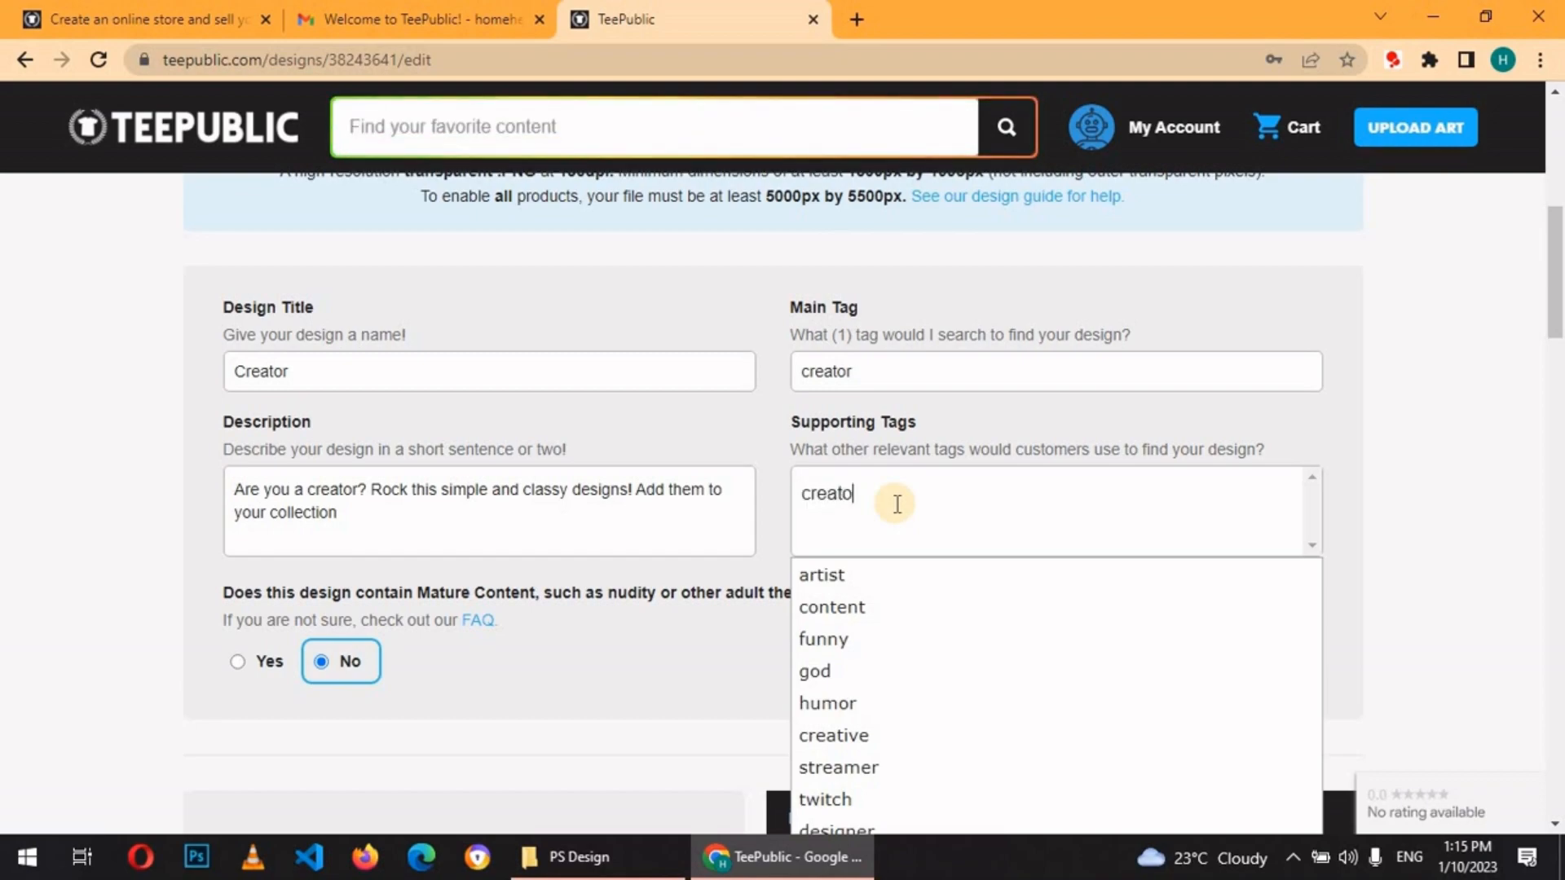
type("r")
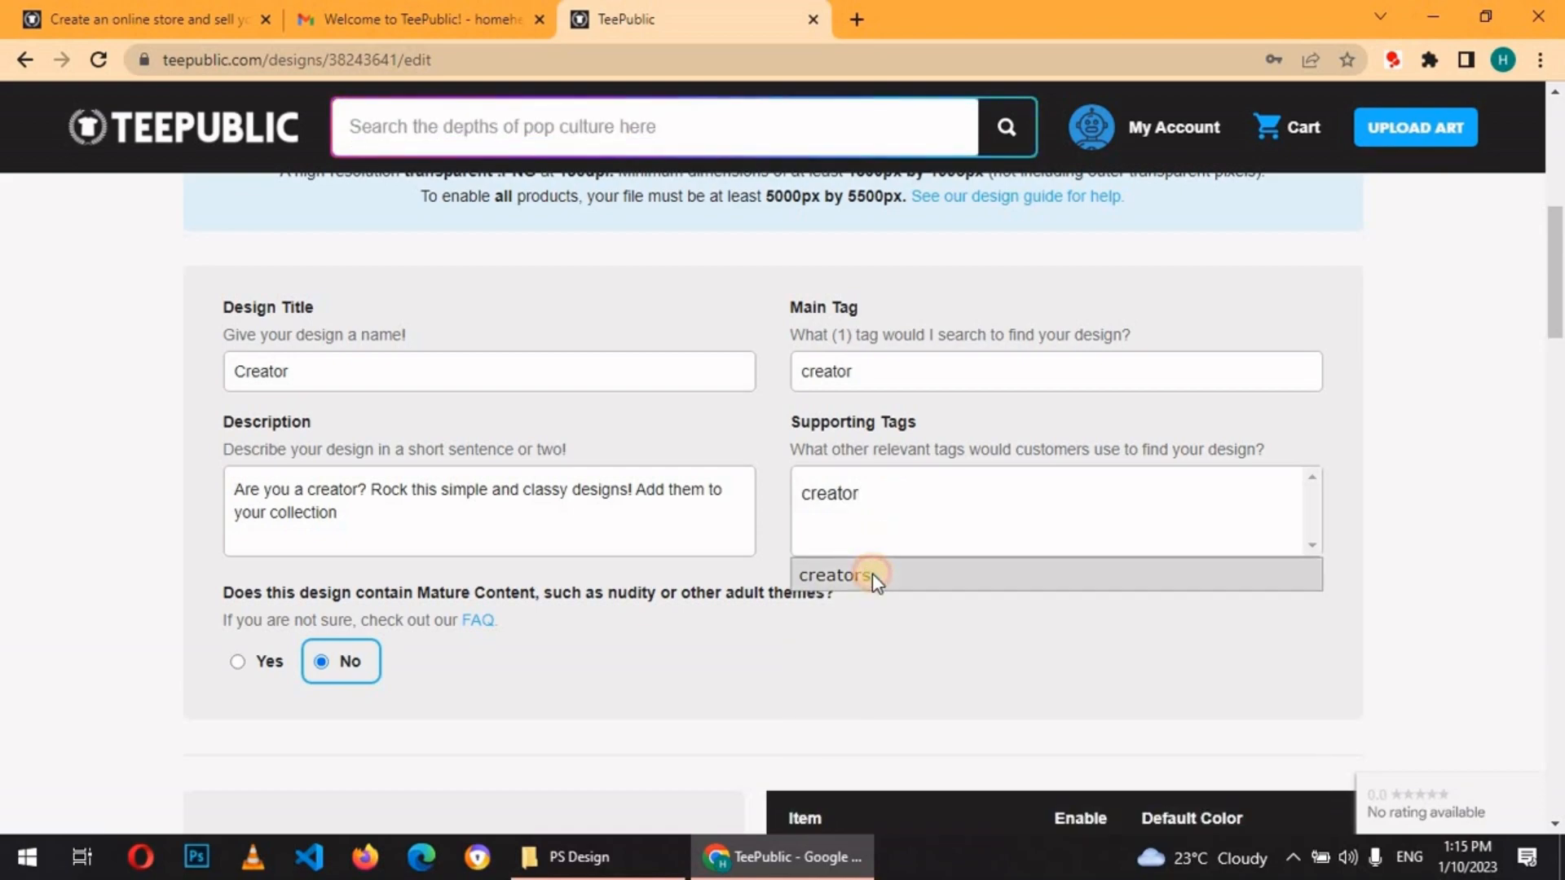
left_click(872, 574)
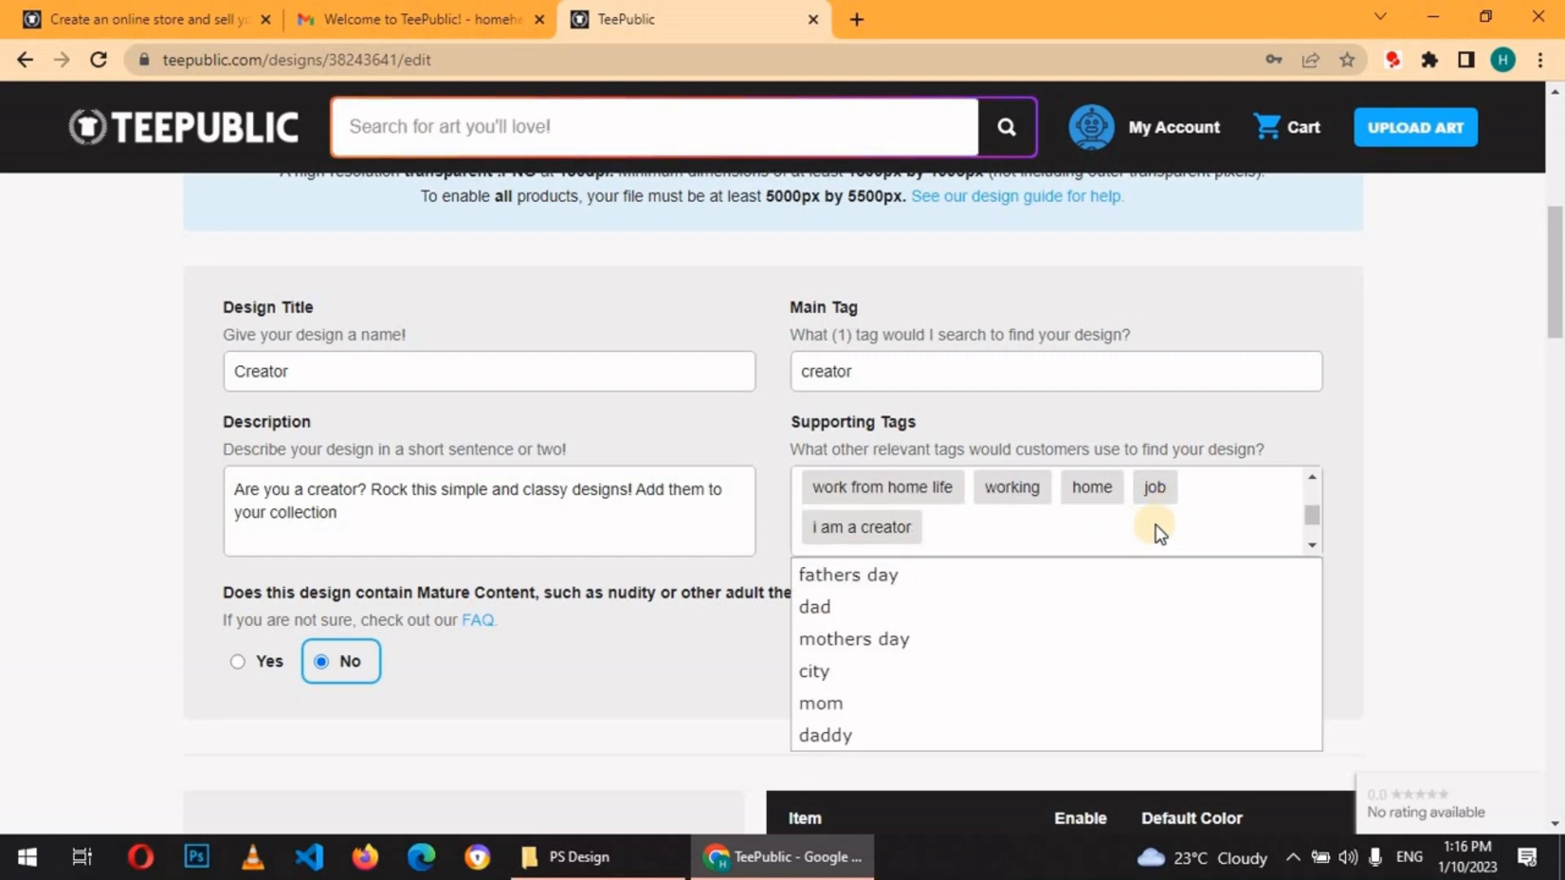
left_click(1472, 382)
Move the Creator artwork slightly lower on the T-shirt, scale it to 94% and center it
left_click_drag(1556, 294, 1563, 404)
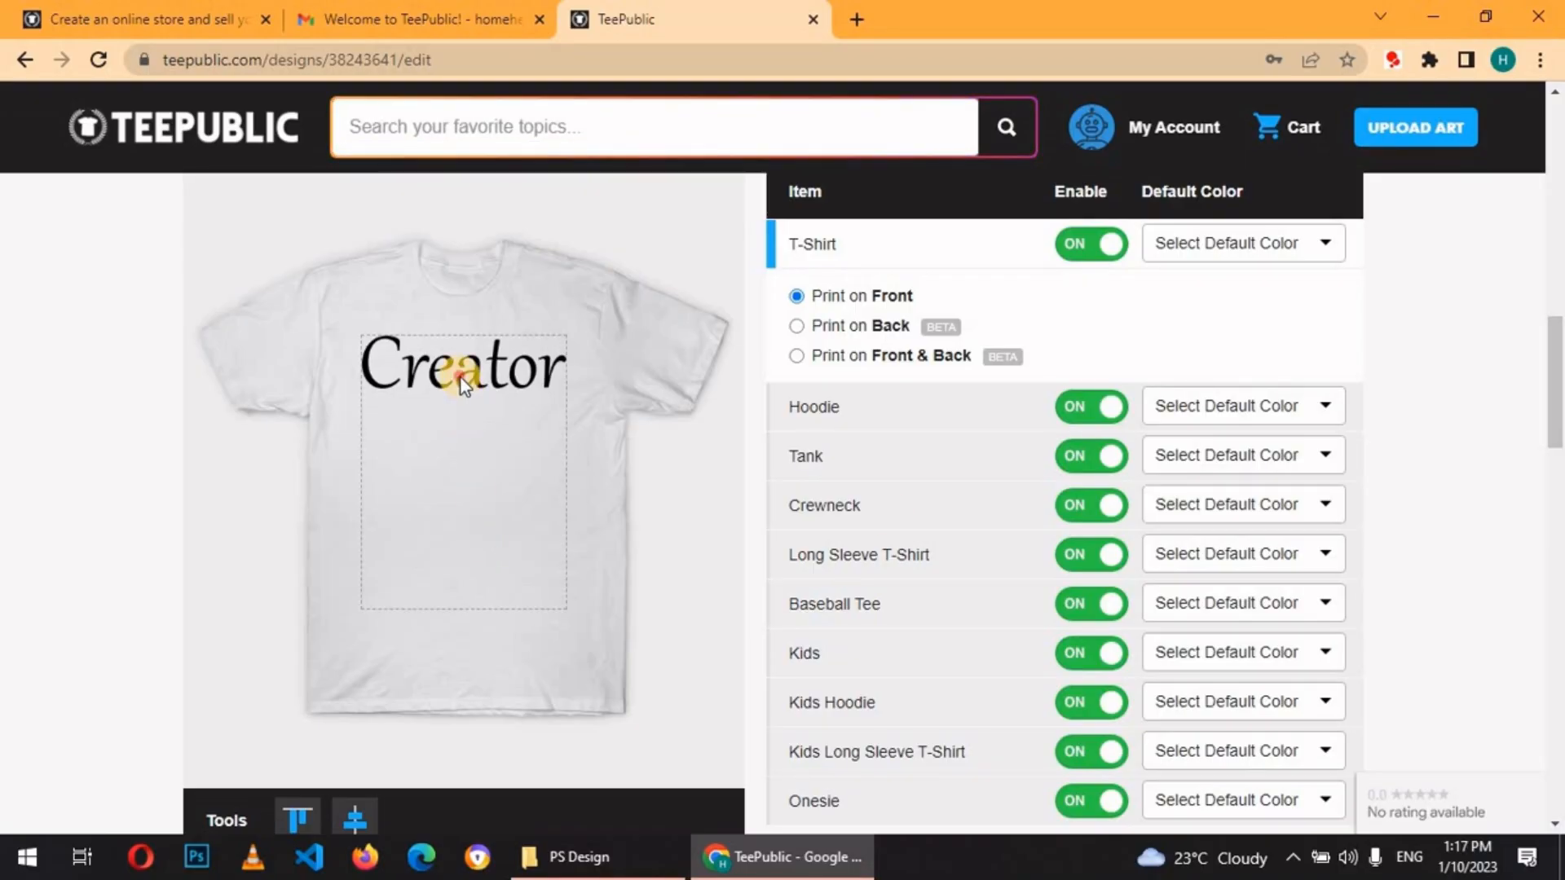
left_click_drag(462, 381, 461, 407)
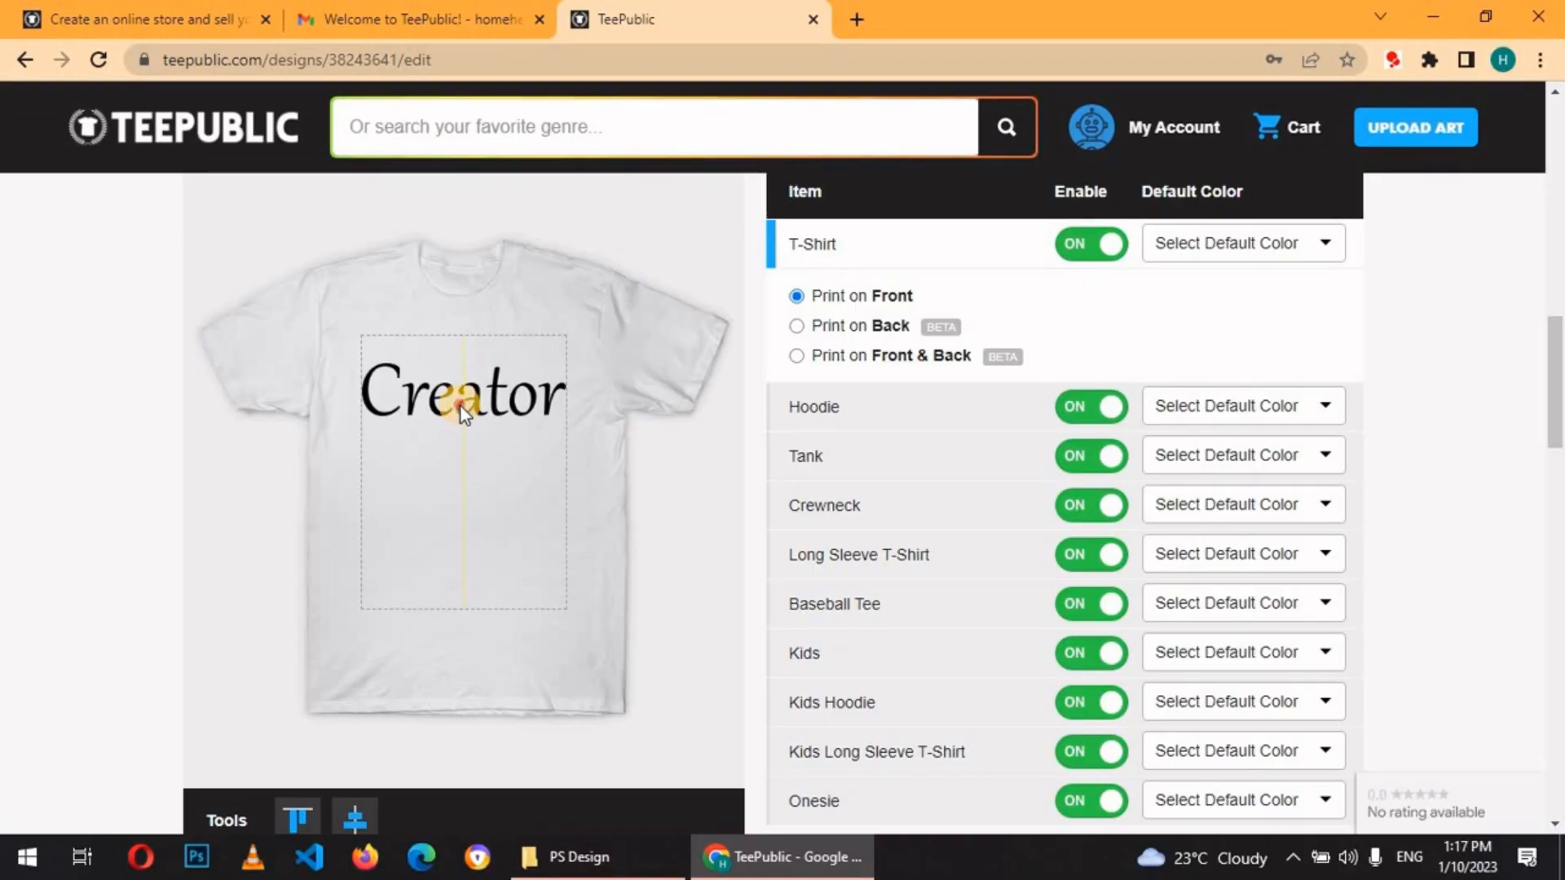
scroll(458, 686, "down", 1)
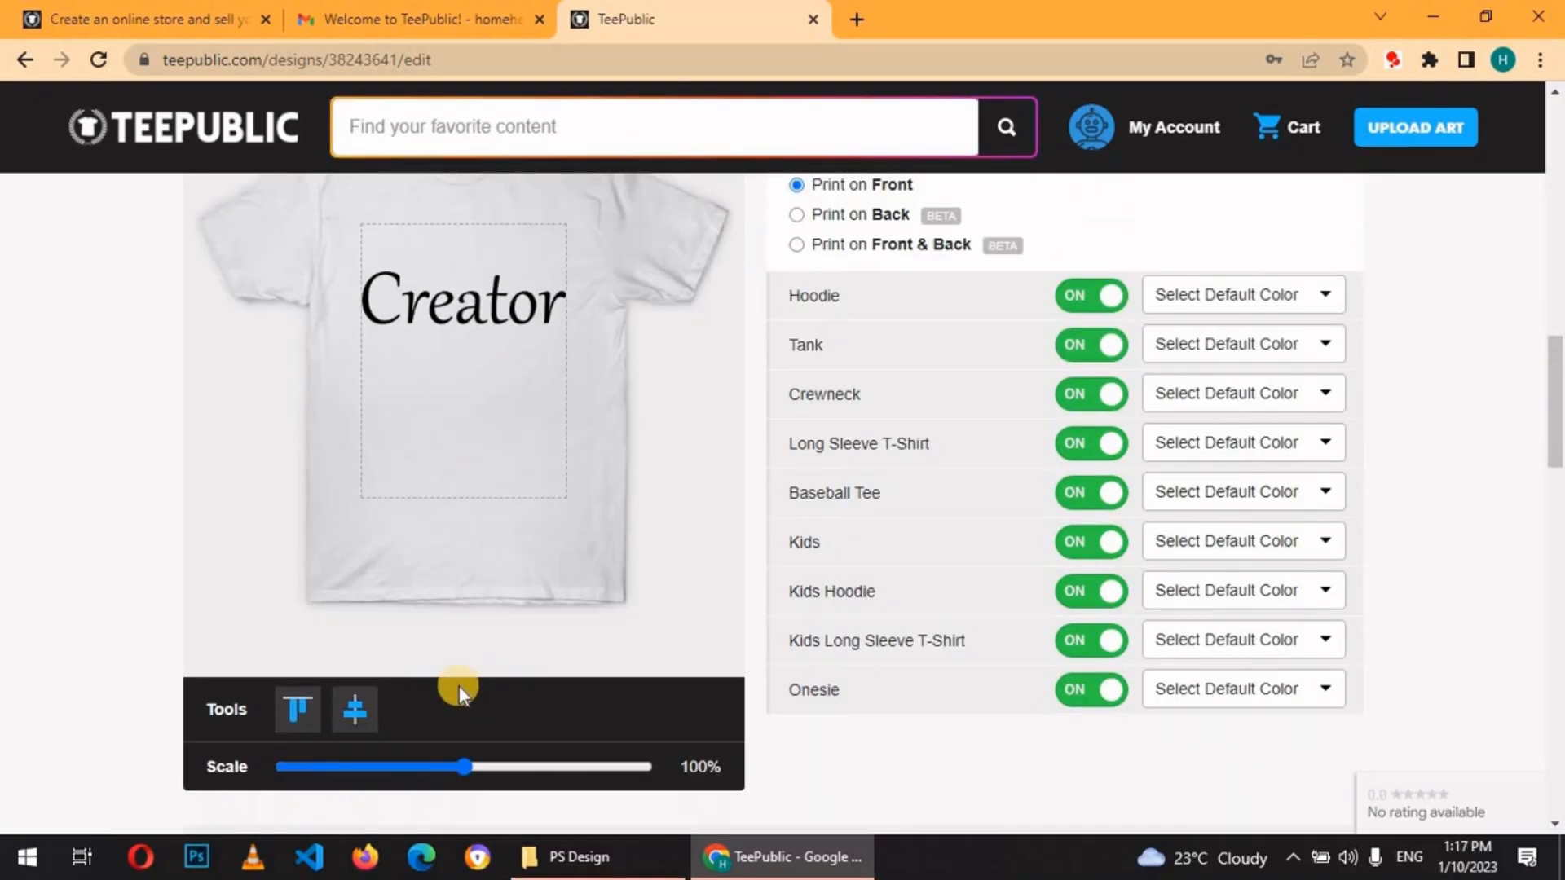
left_click(296, 711)
left_click_drag(470, 774, 452, 776)
left_click(363, 712)
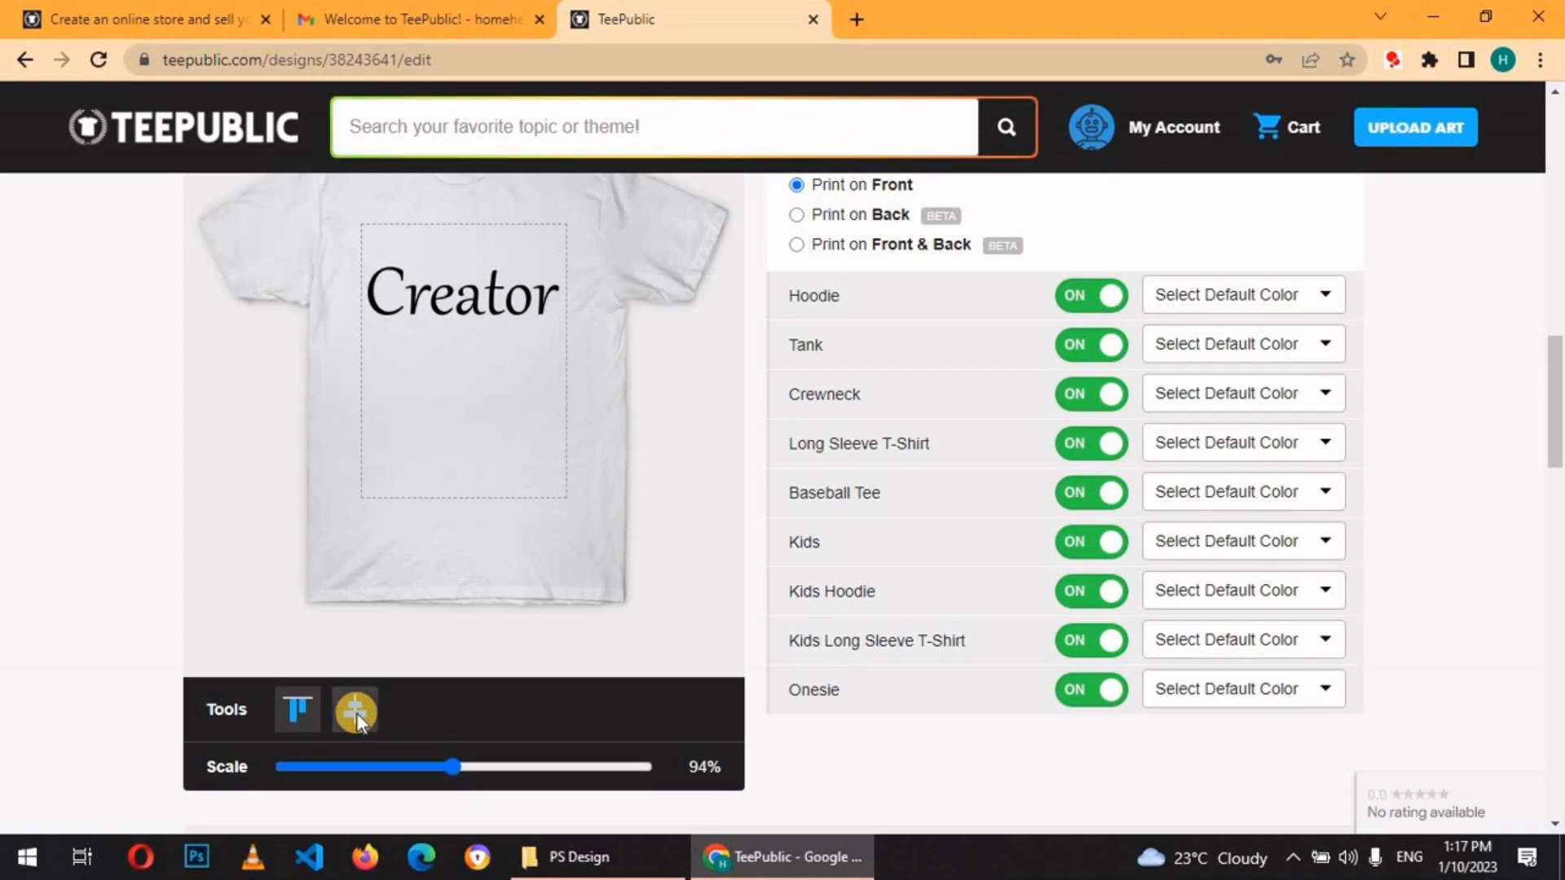
Set the T-Shirt's default color to White
left_click(1553, 374)
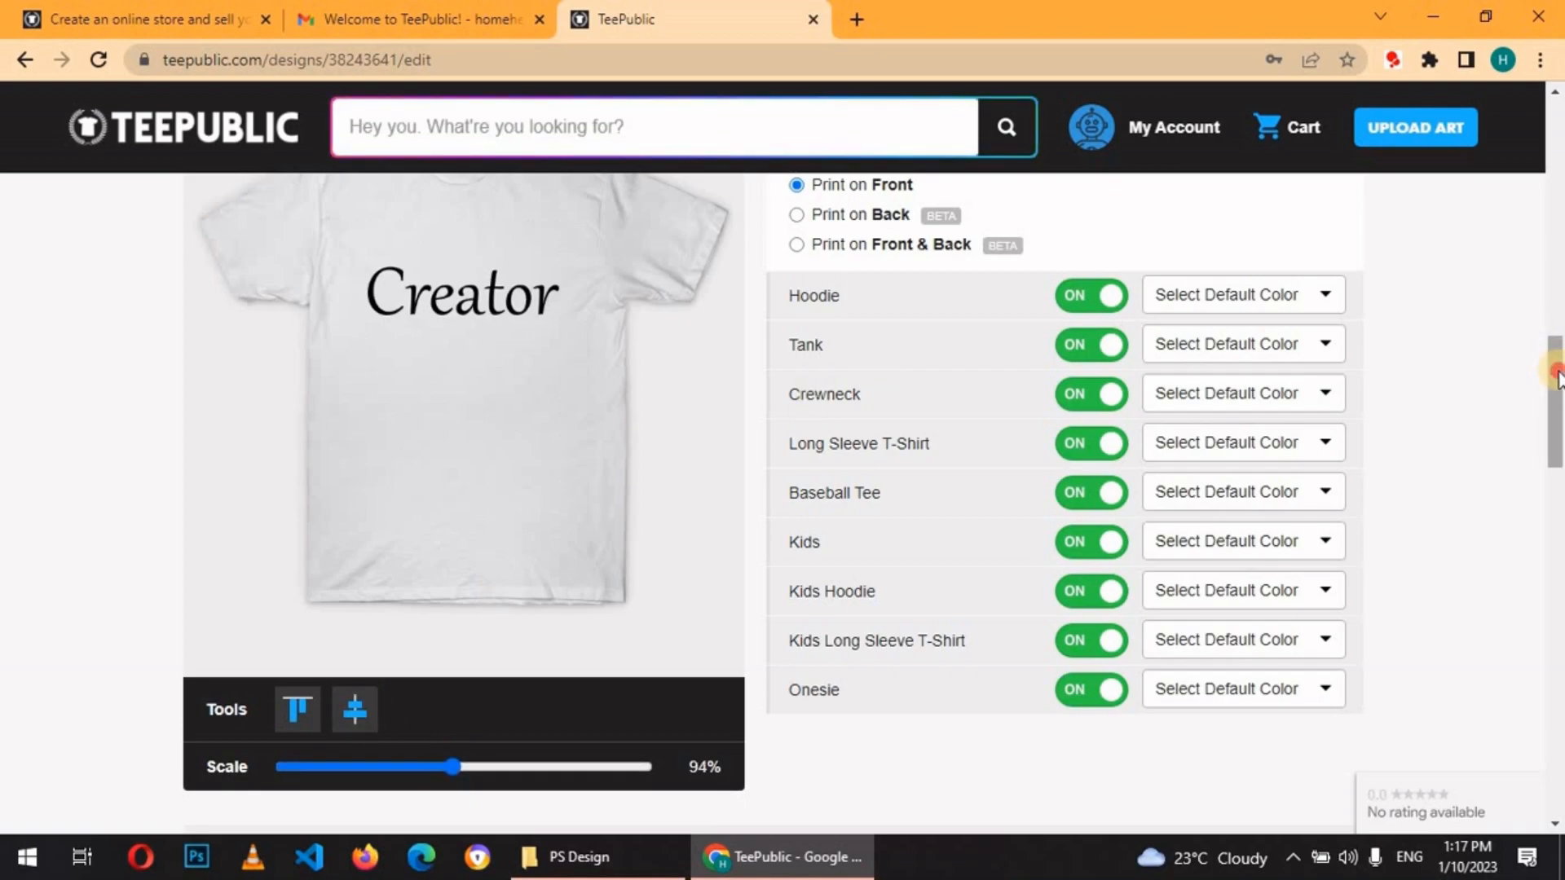
left_click_drag(1556, 375, 1556, 351)
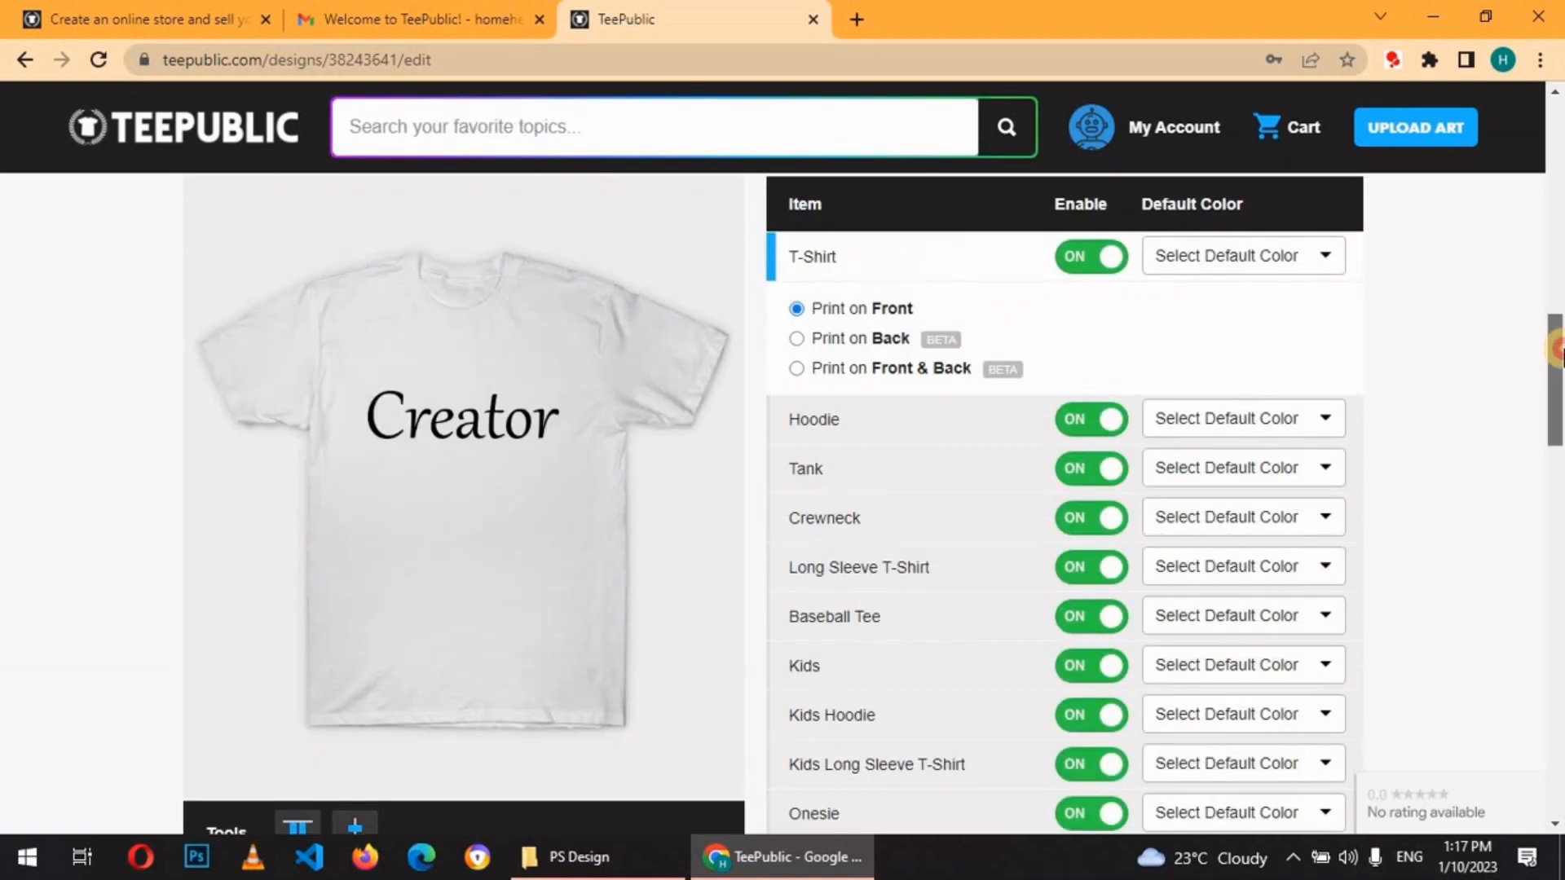
left_click(1323, 258)
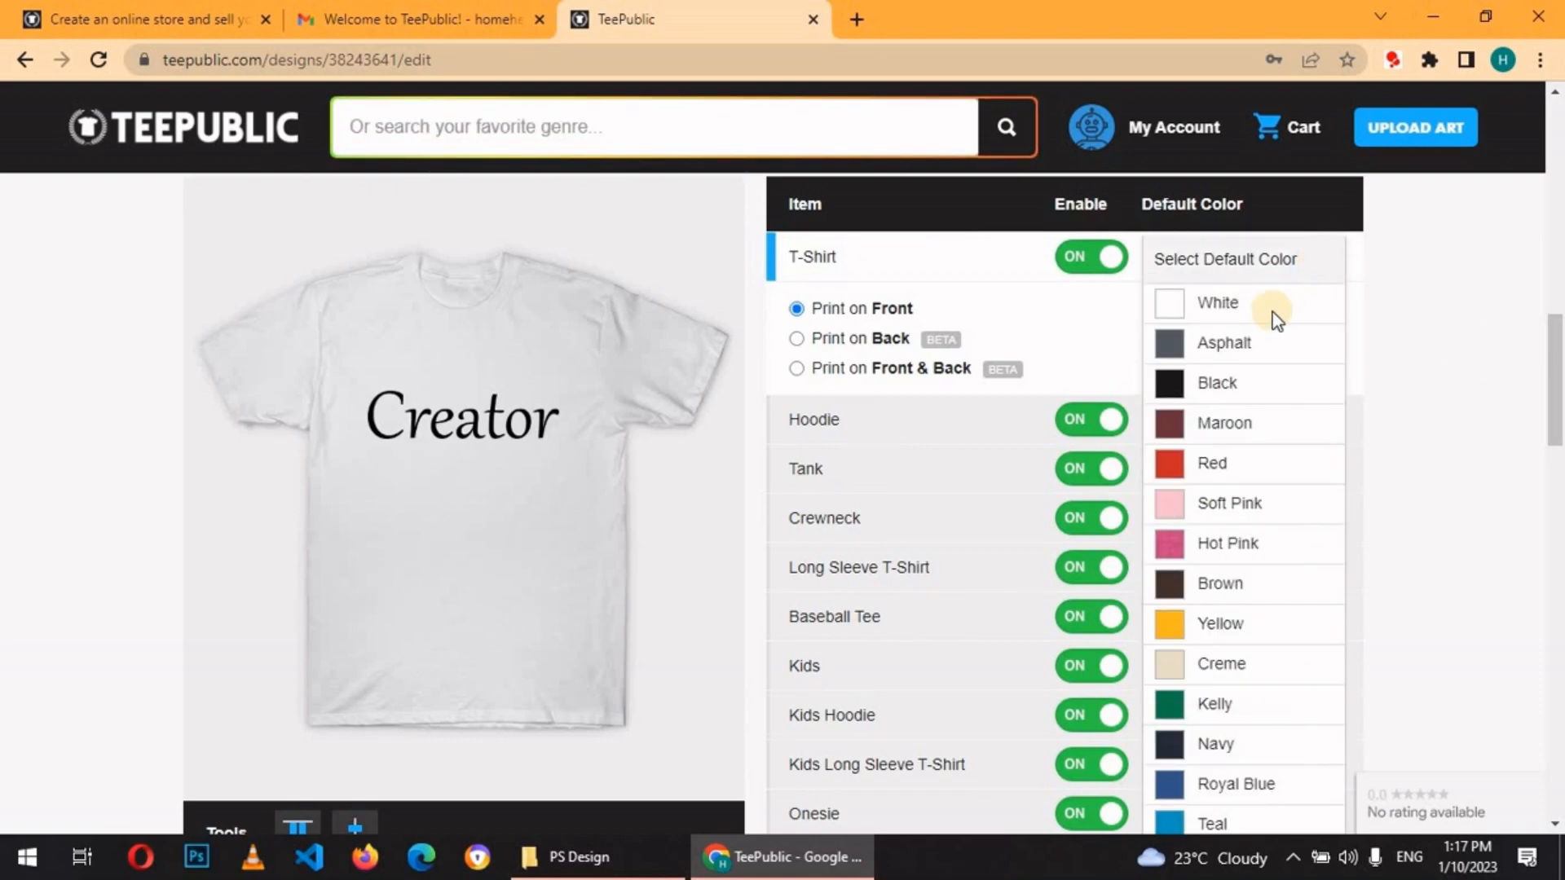
left_click(1273, 303)
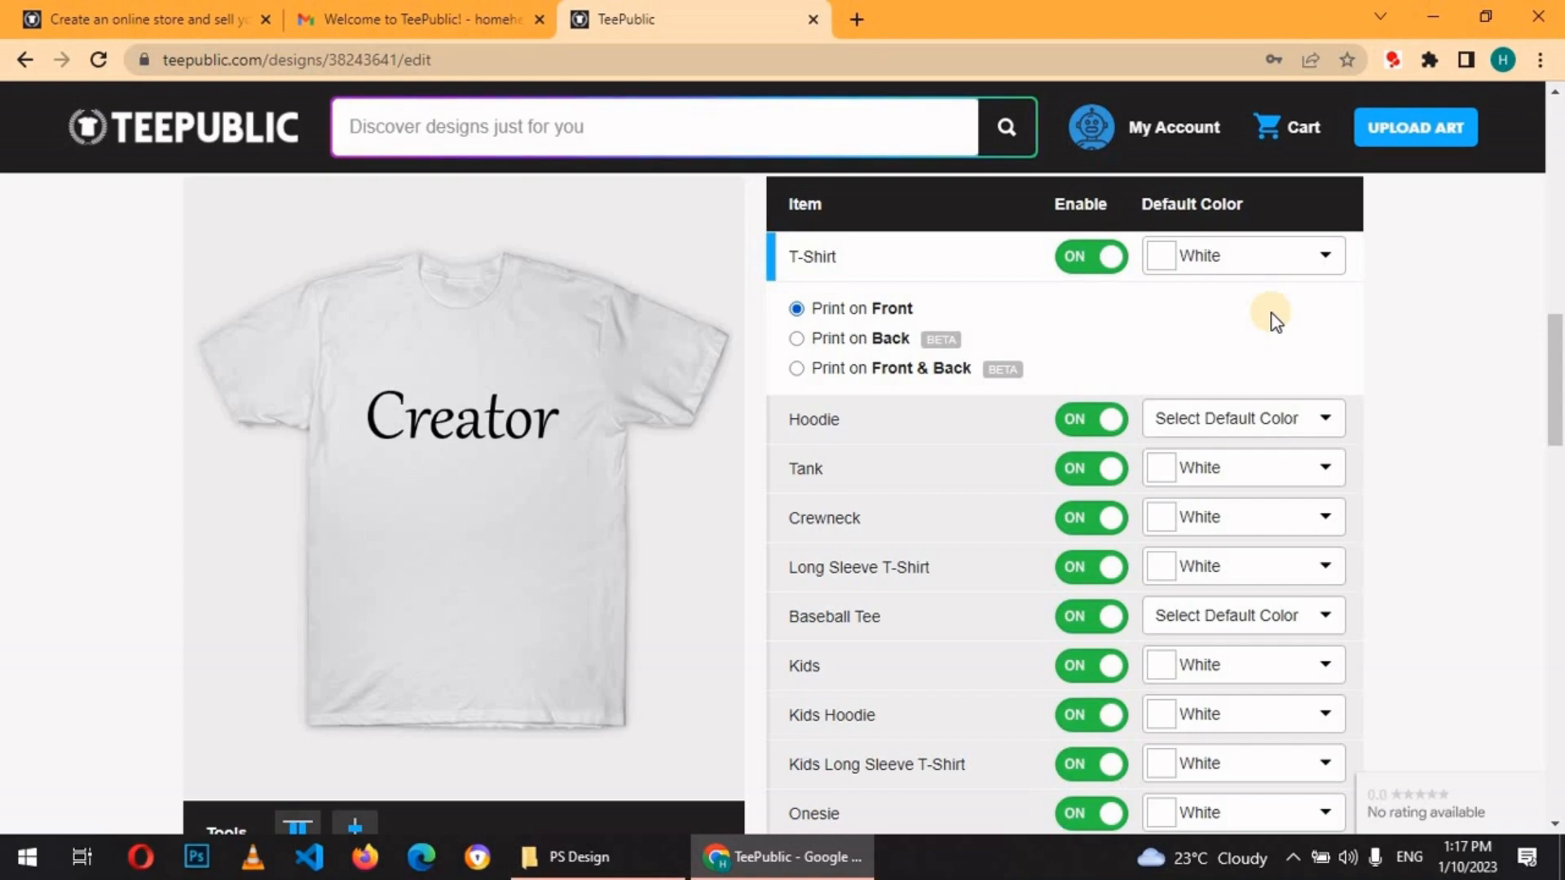
Set the Hoodie's default color to Vintage Heather
left_click(943, 424)
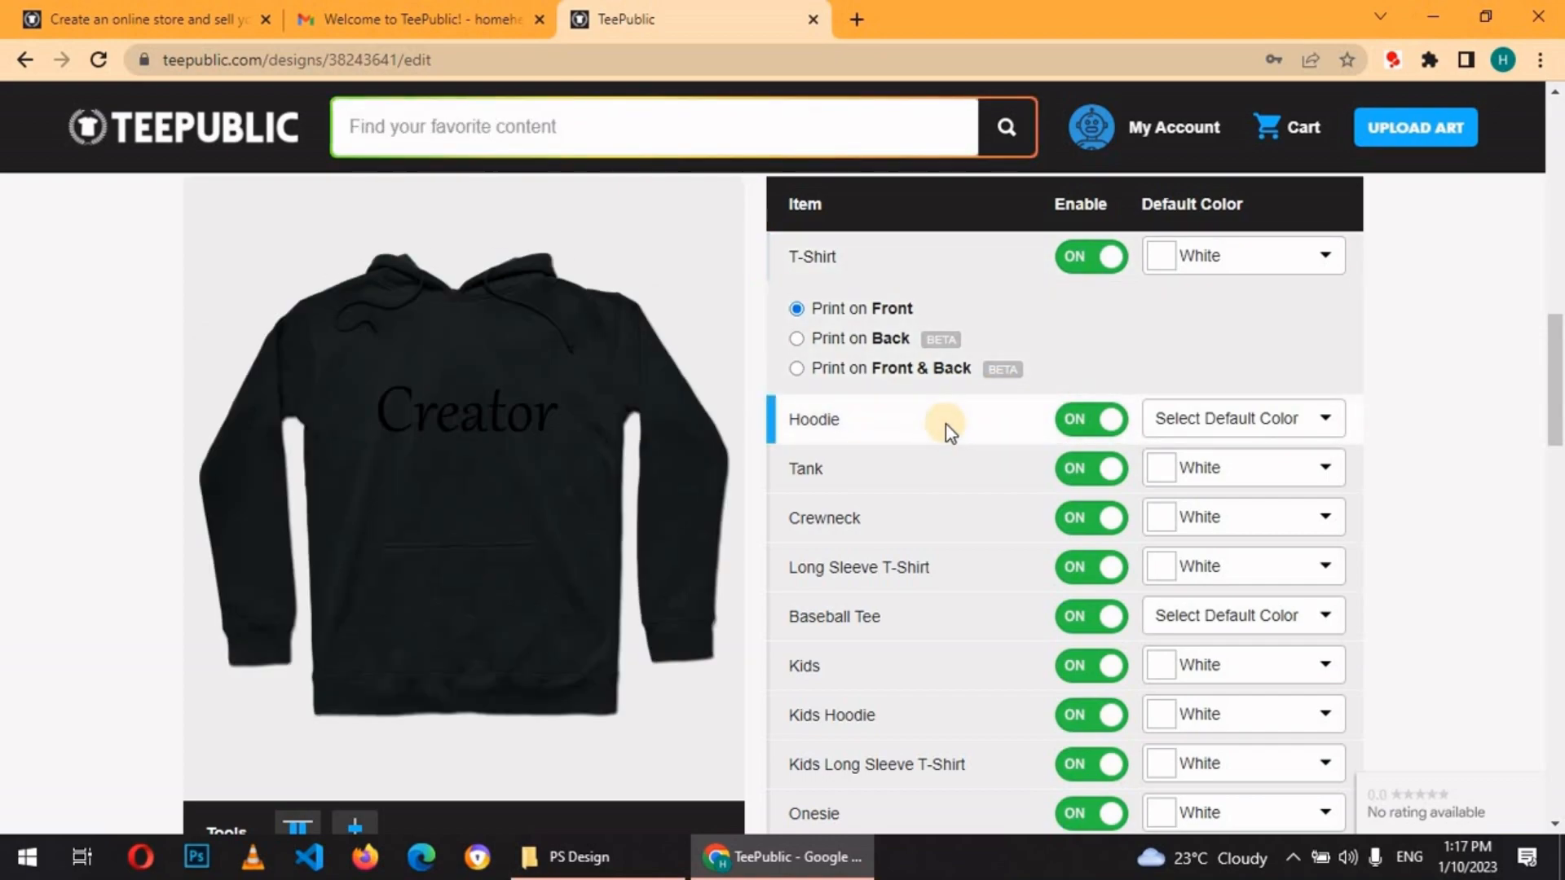
left_click(1259, 409)
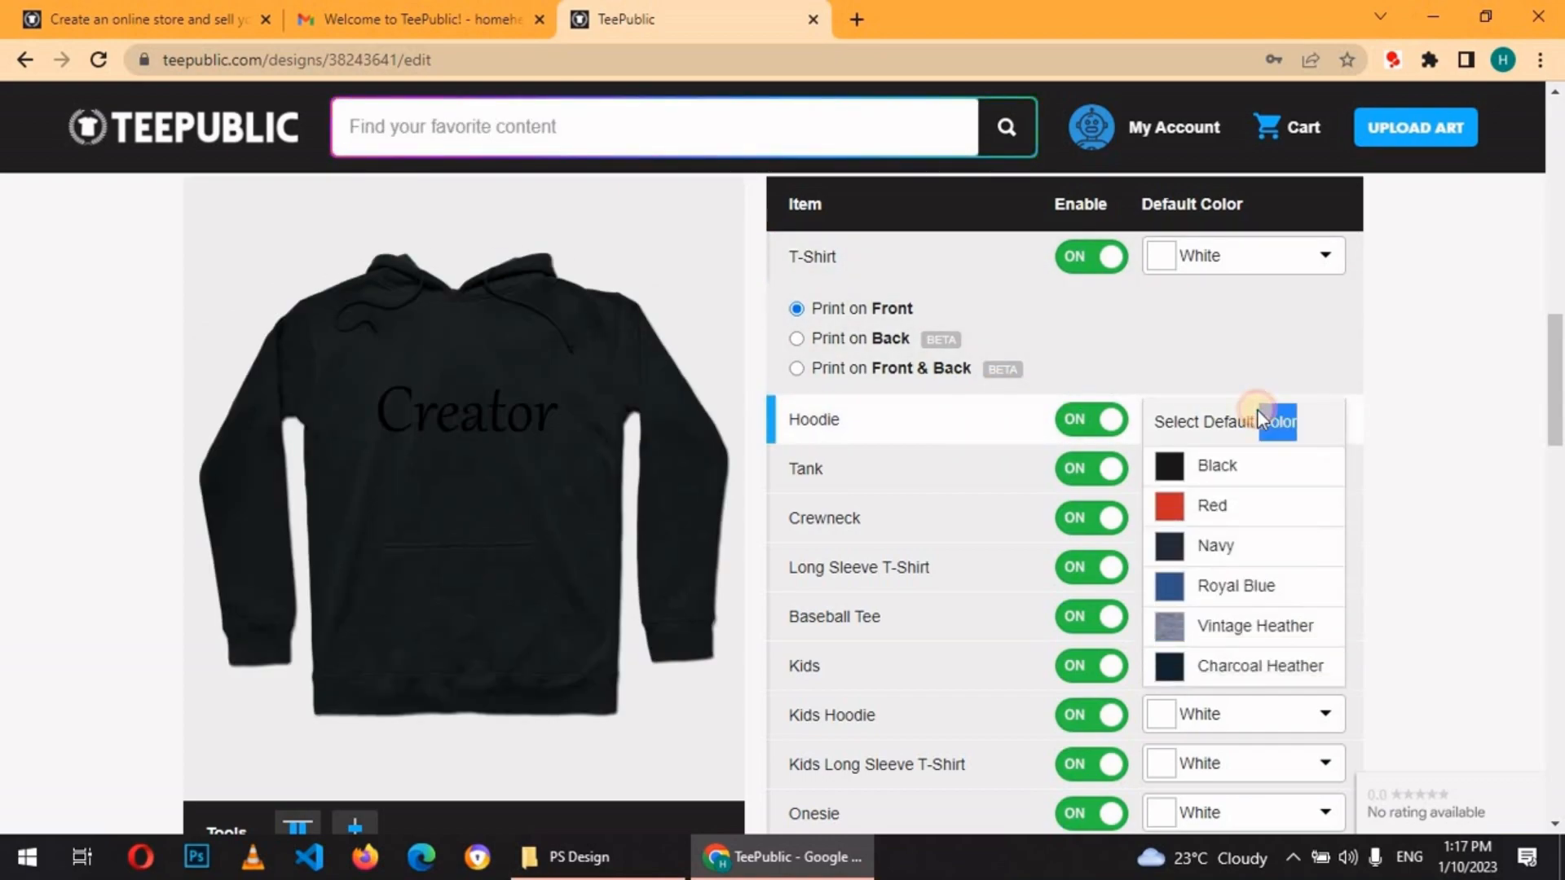
left_click(1258, 421)
left_click(1255, 422)
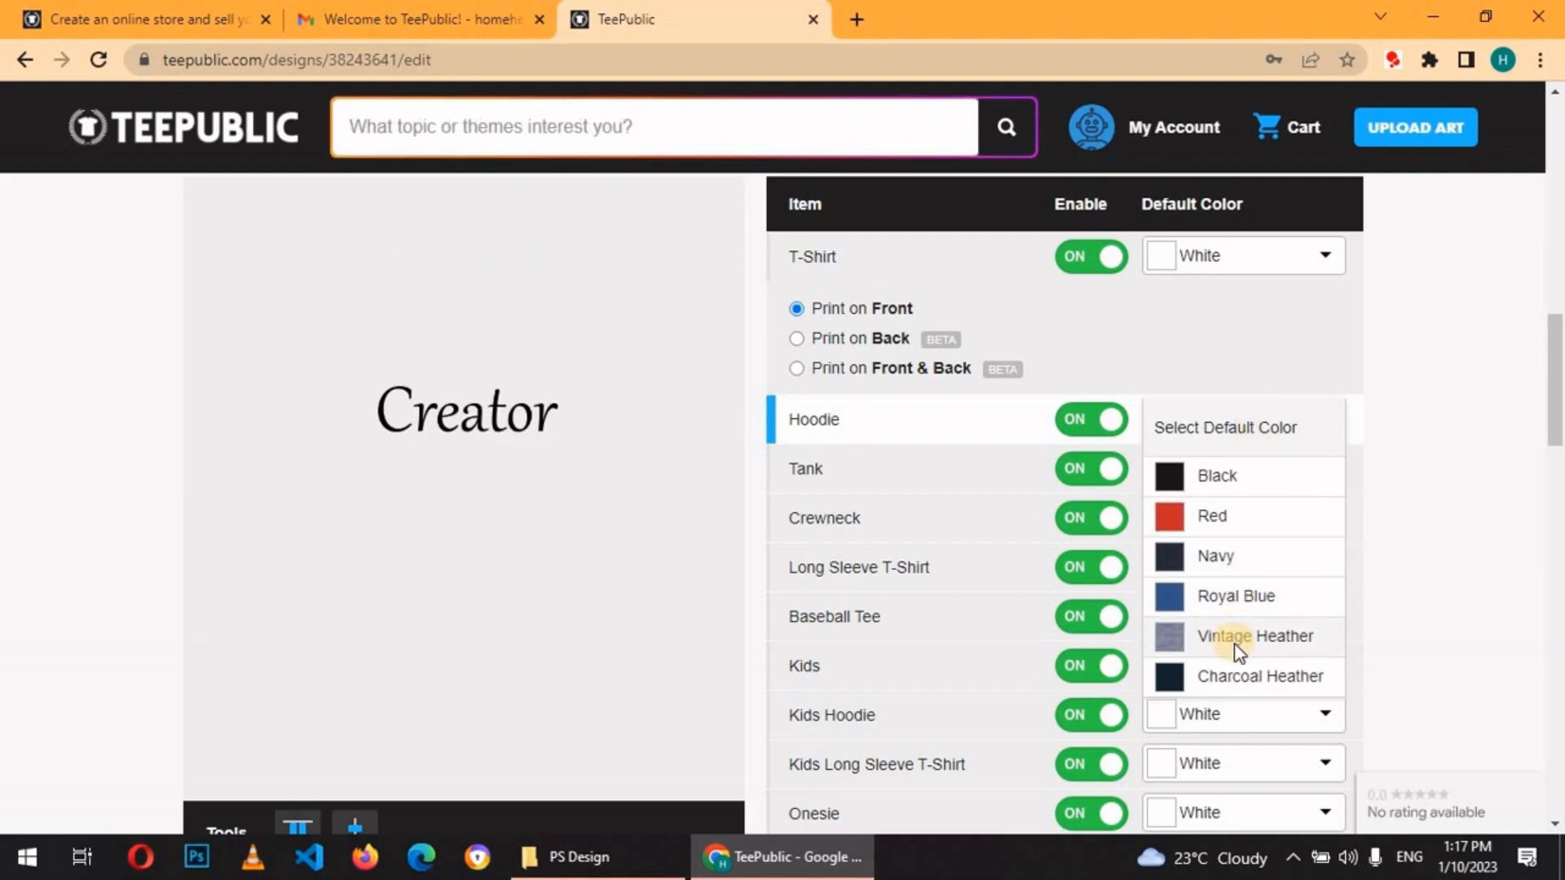
left_click(1238, 652)
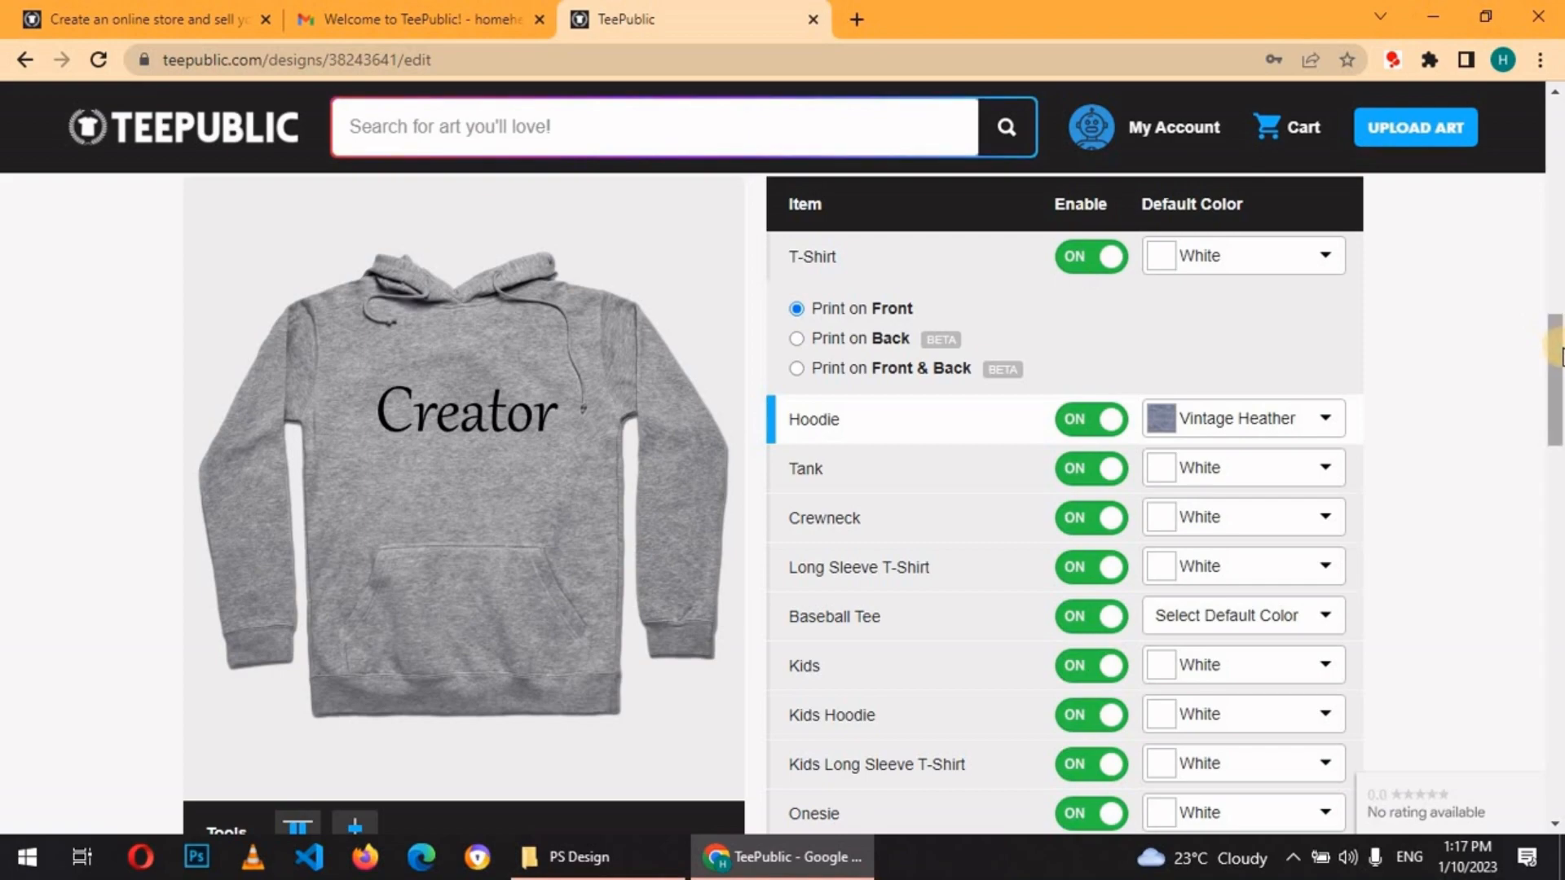
Set the Baseball Tee's default color to White/Black and activate the Light set of product colors
scroll(1555, 352, "down", 2)
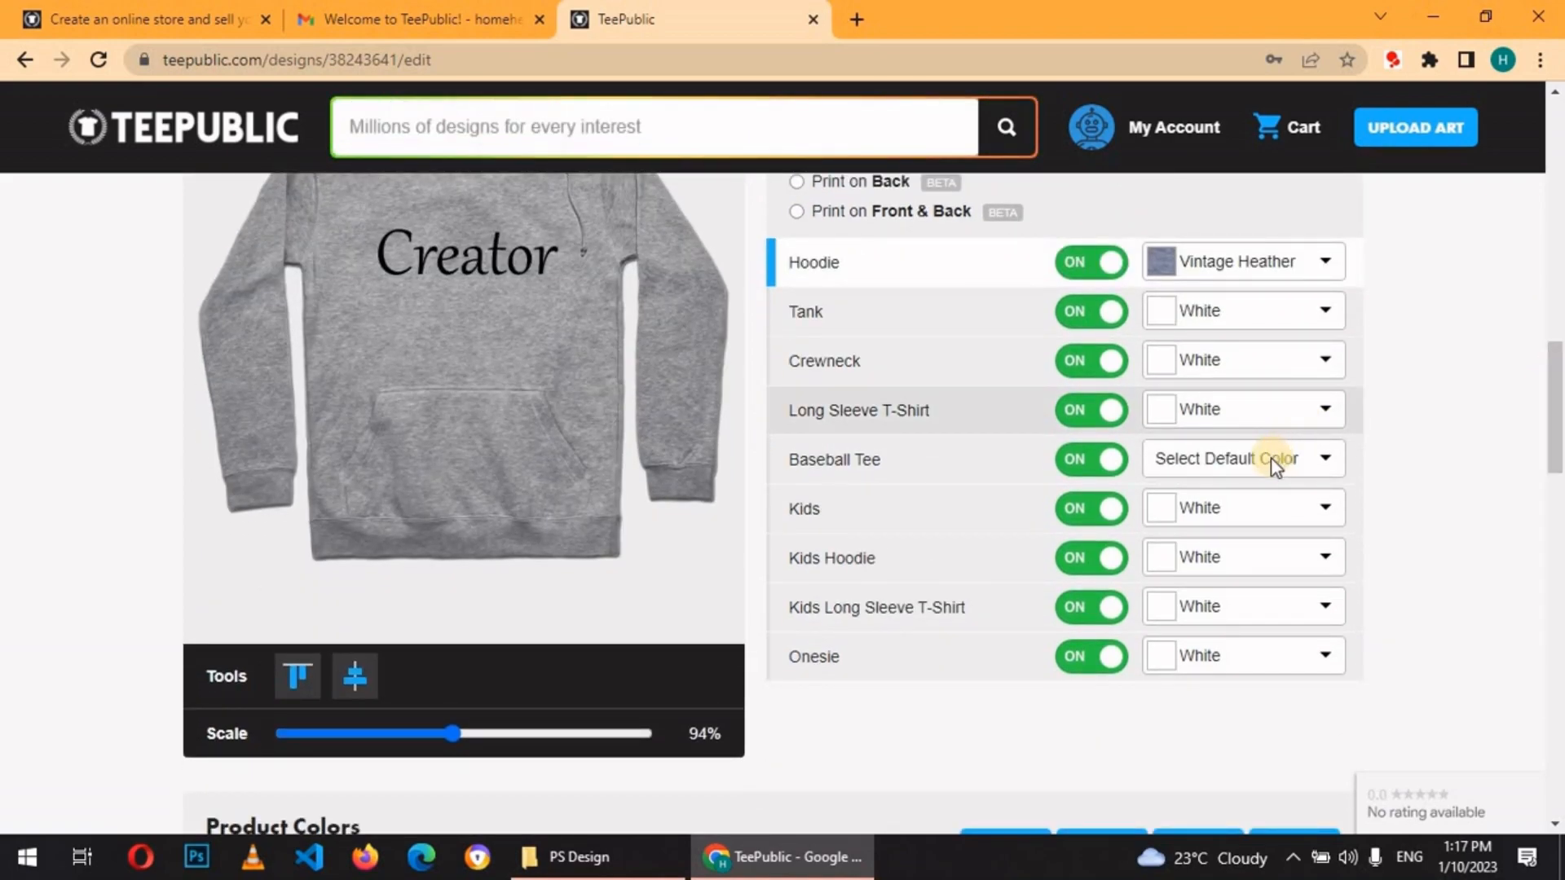
left_click(1271, 463)
left_click(1215, 541)
scroll(1557, 390, "up", 1)
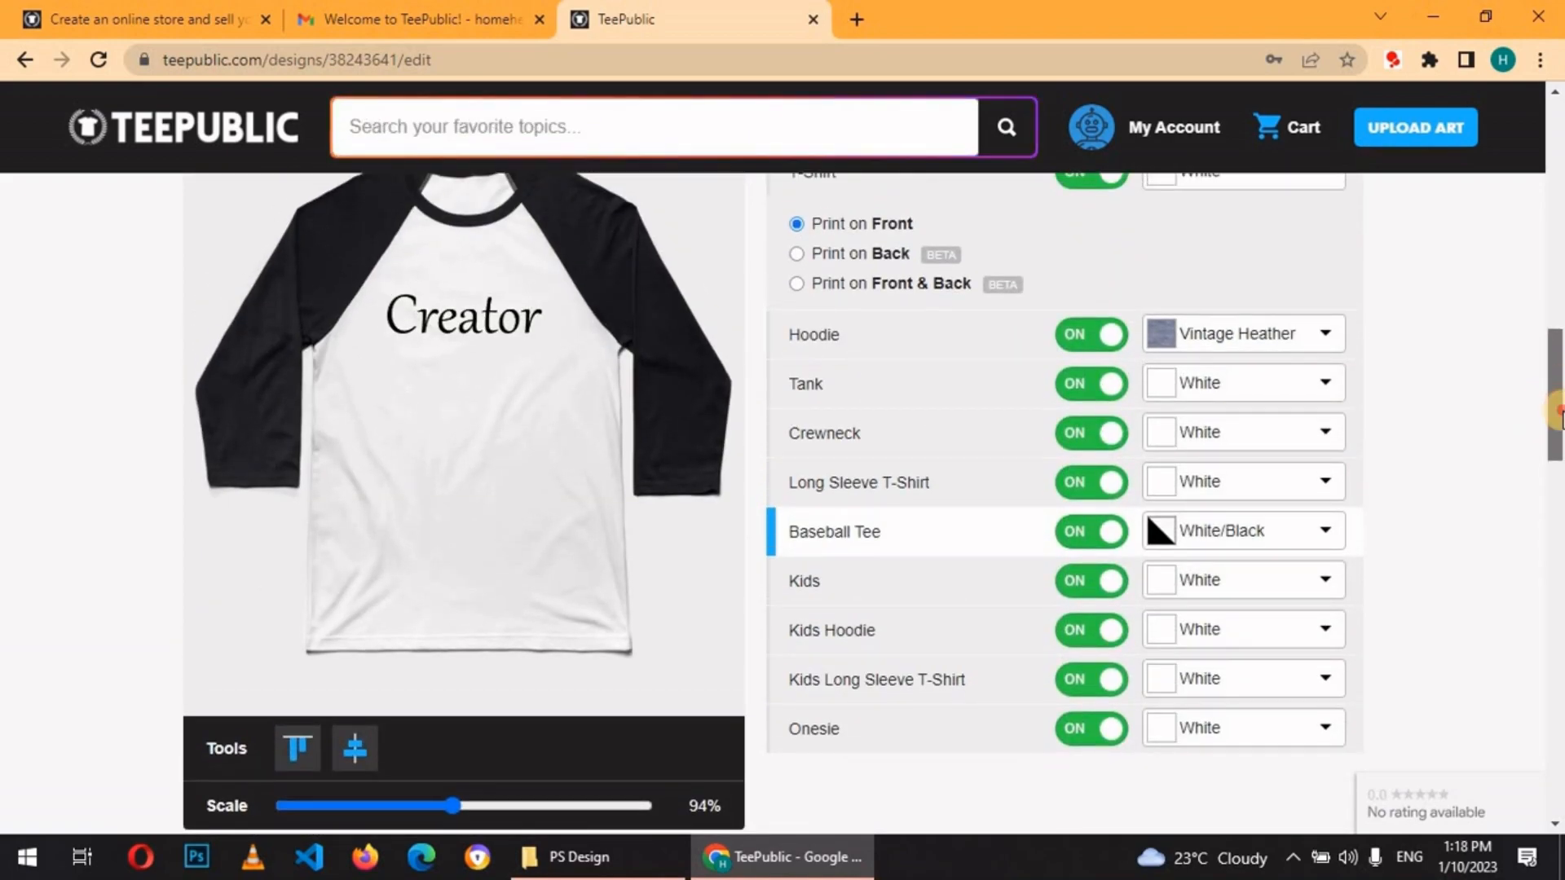
scroll(1558, 409, "down", 3)
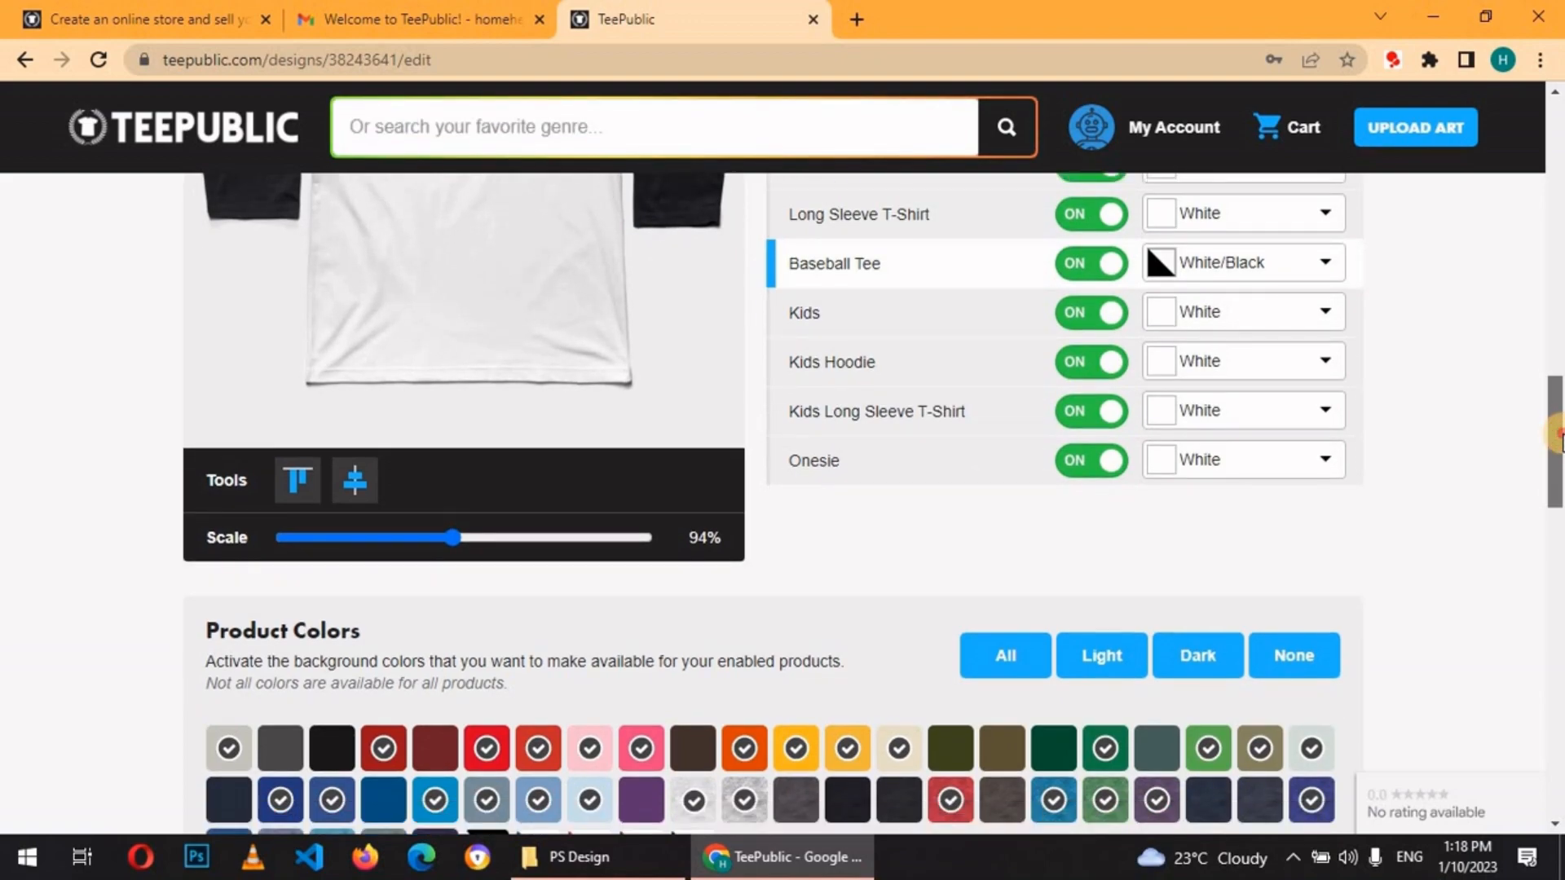
left_click(1088, 664)
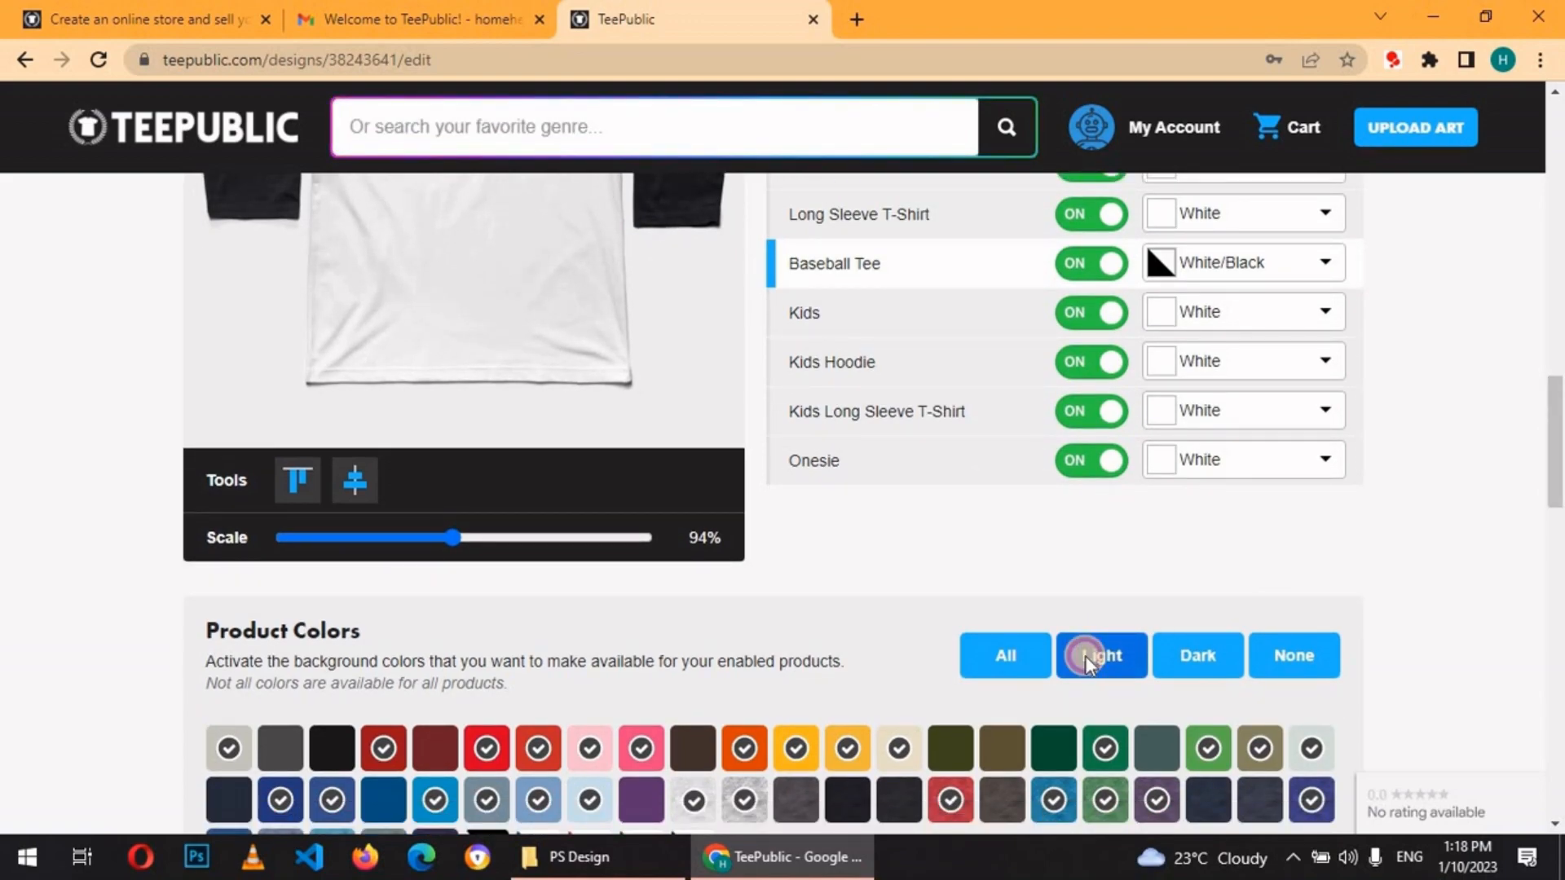
Check how the Creator artwork looks on the other products, such as the stickers and mugs
scroll(1558, 559, "down", 7)
scroll(1558, 559, "down", 3)
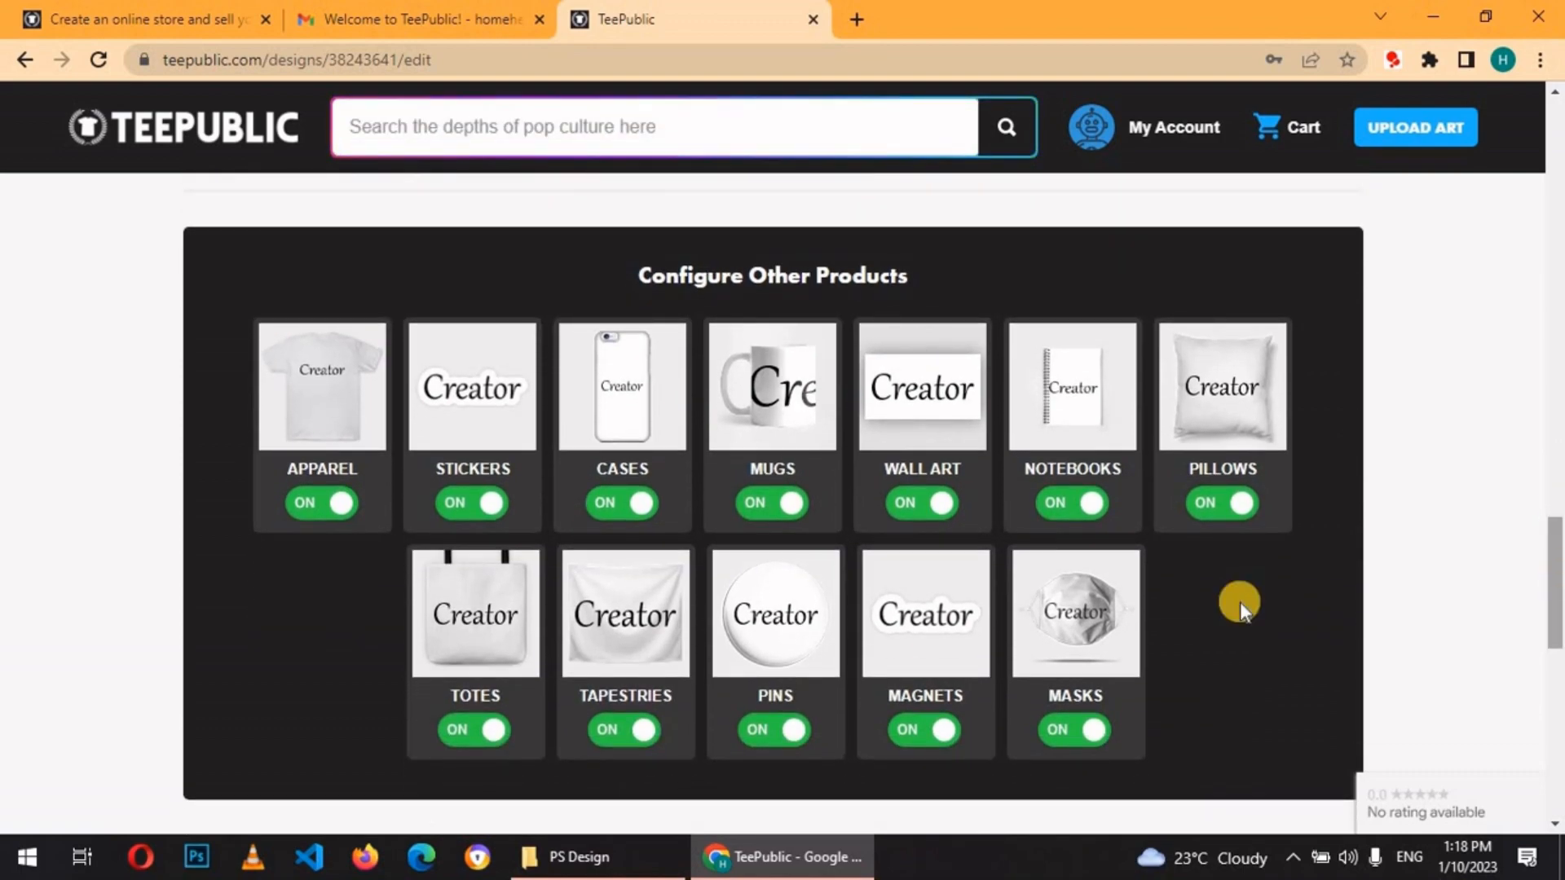
left_click(480, 424)
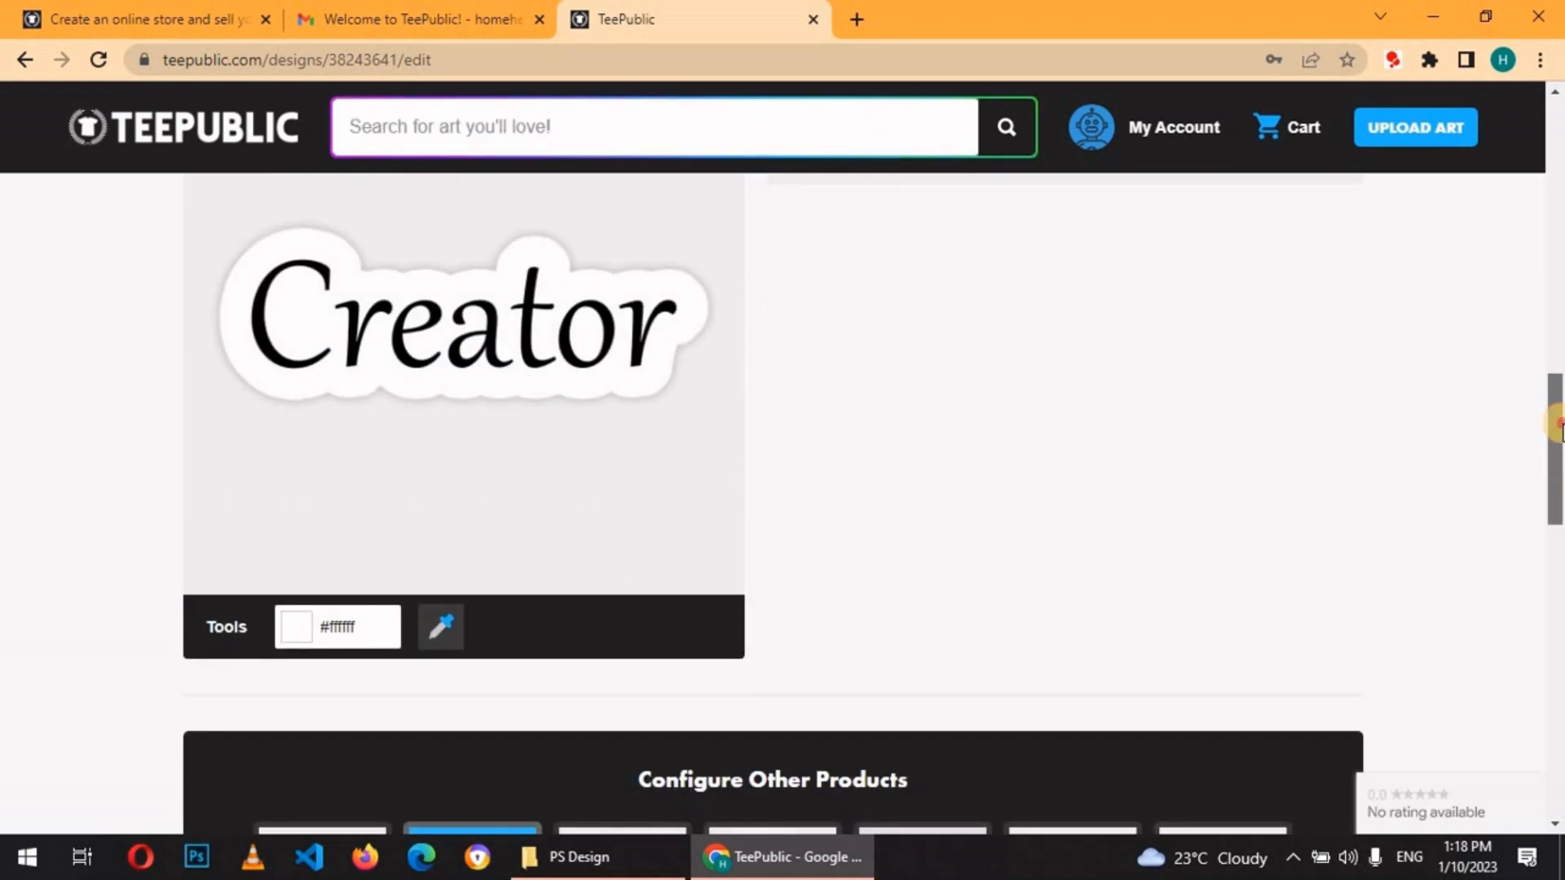
left_click_drag(1558, 423, 1557, 531)
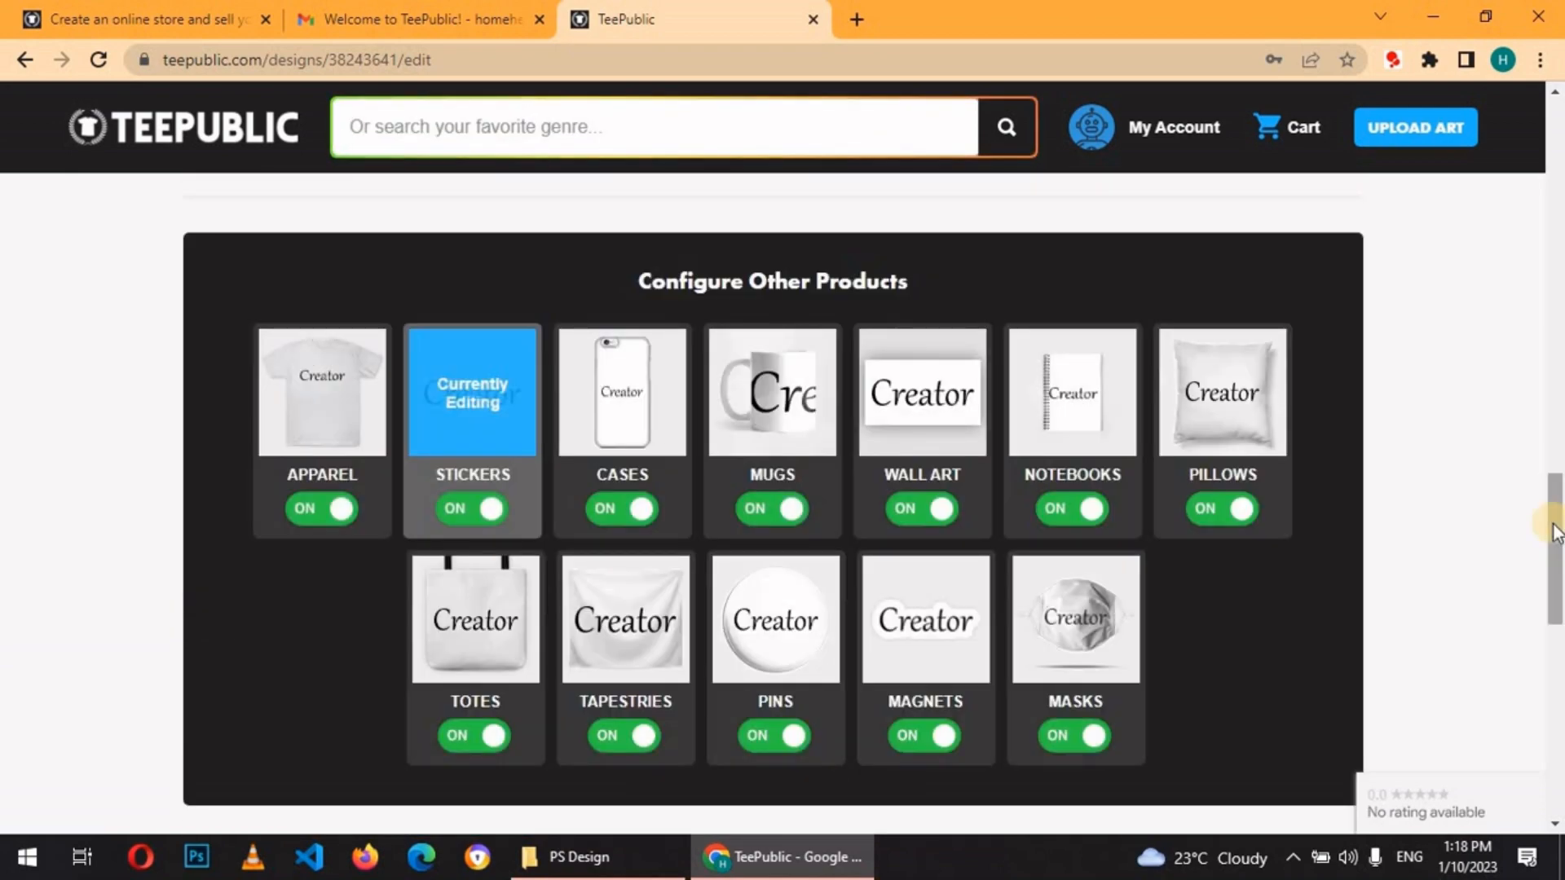
left_click(796, 419)
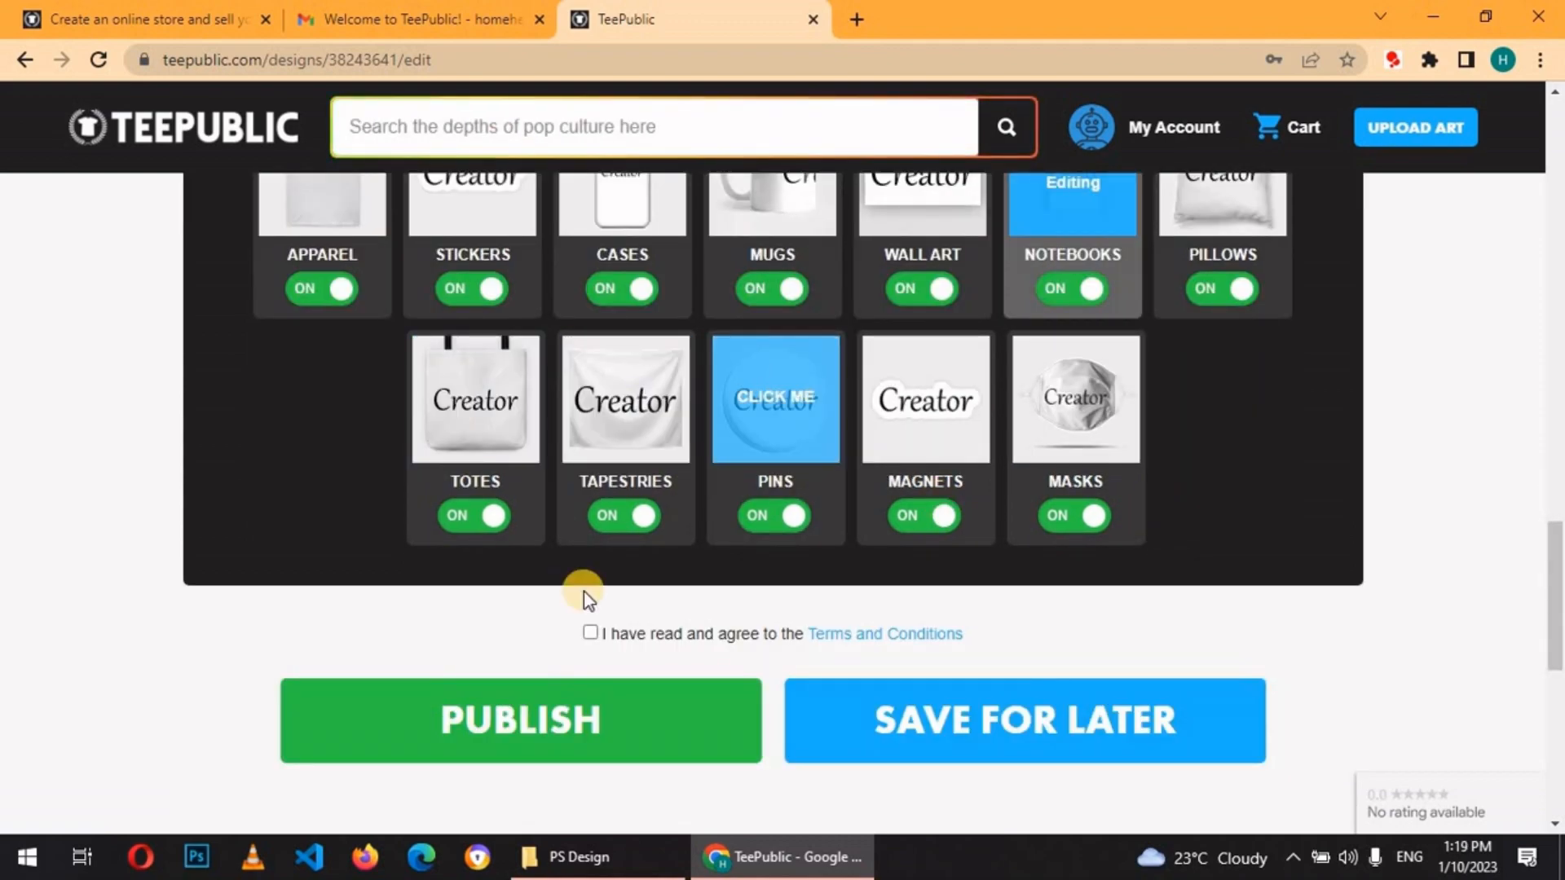
Agree to the Terms and Conditions and publish the Creator design
left_click(589, 634)
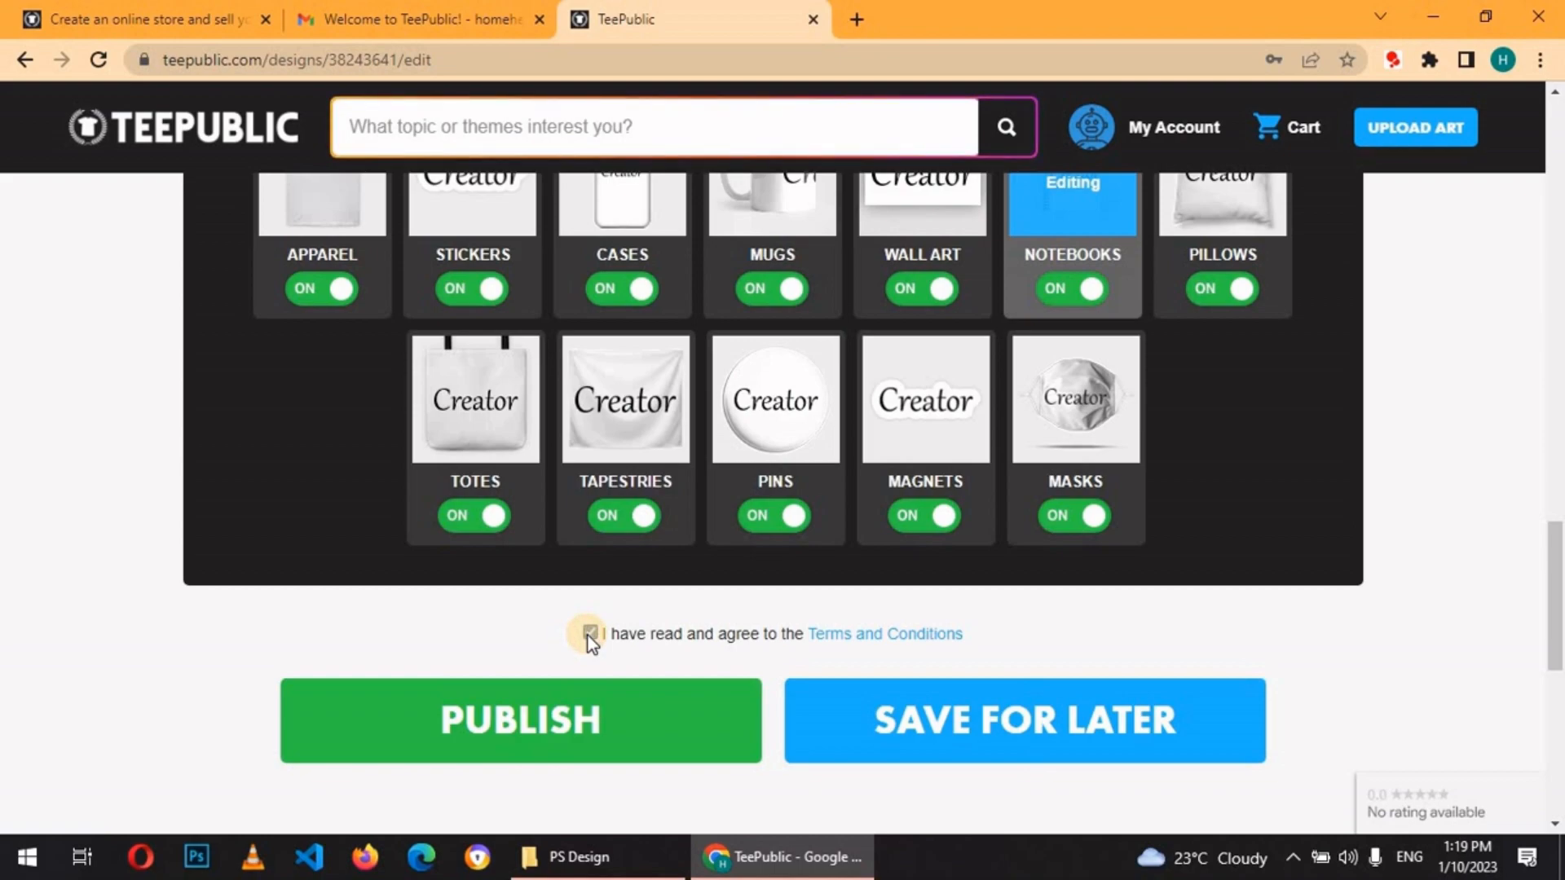
left_click(574, 731)
Preview the published Creator T-shirt in Soft Pink and Kelly, and try sizes M and S
left_click_drag(1559, 234, 1557, 259)
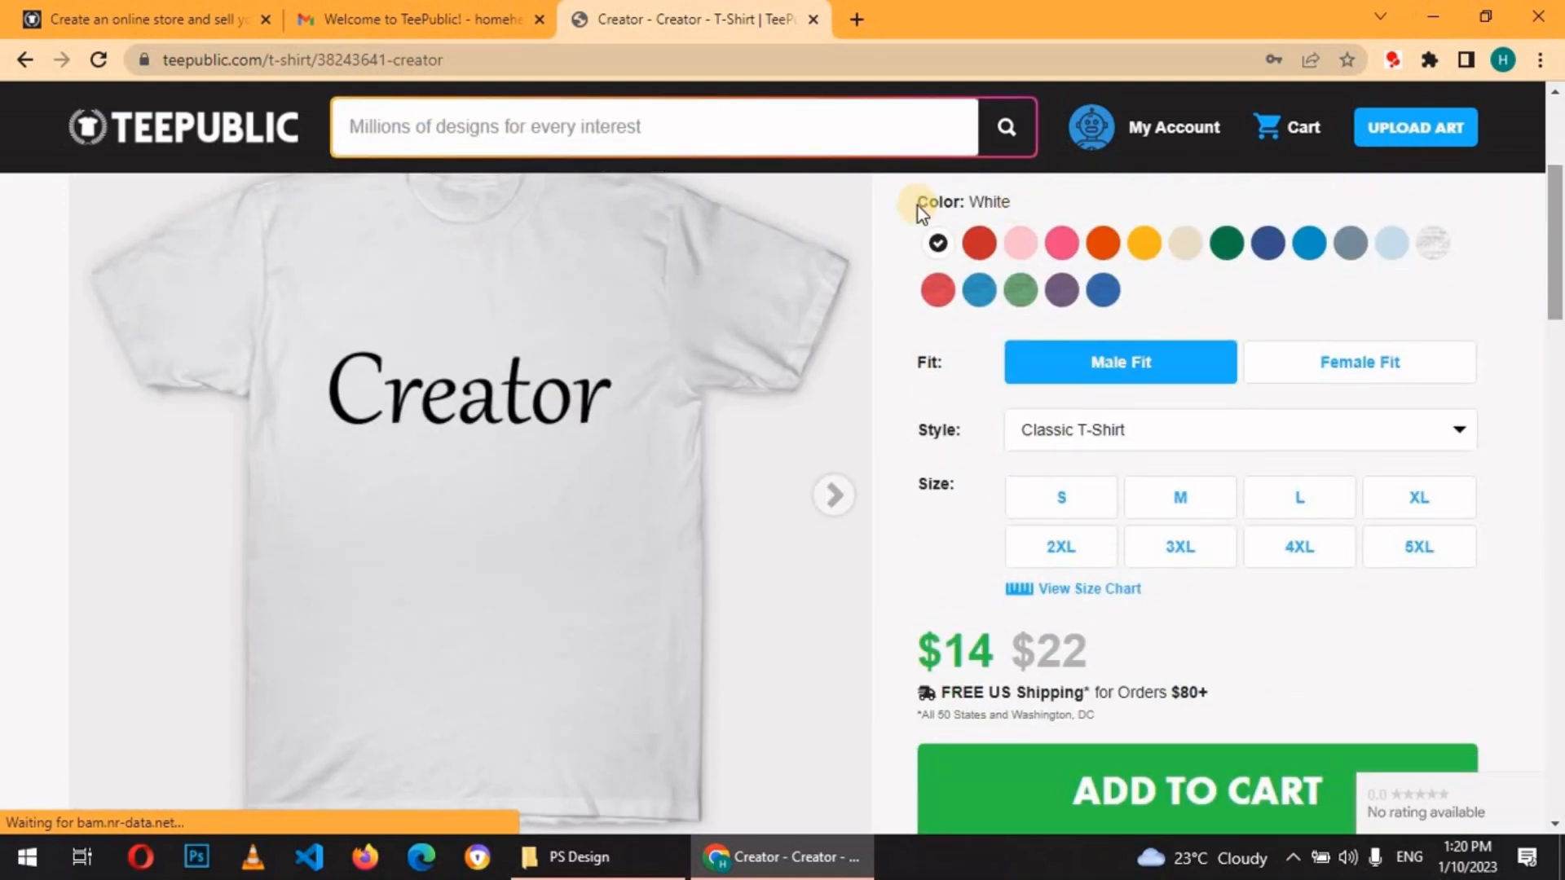
left_click(1020, 245)
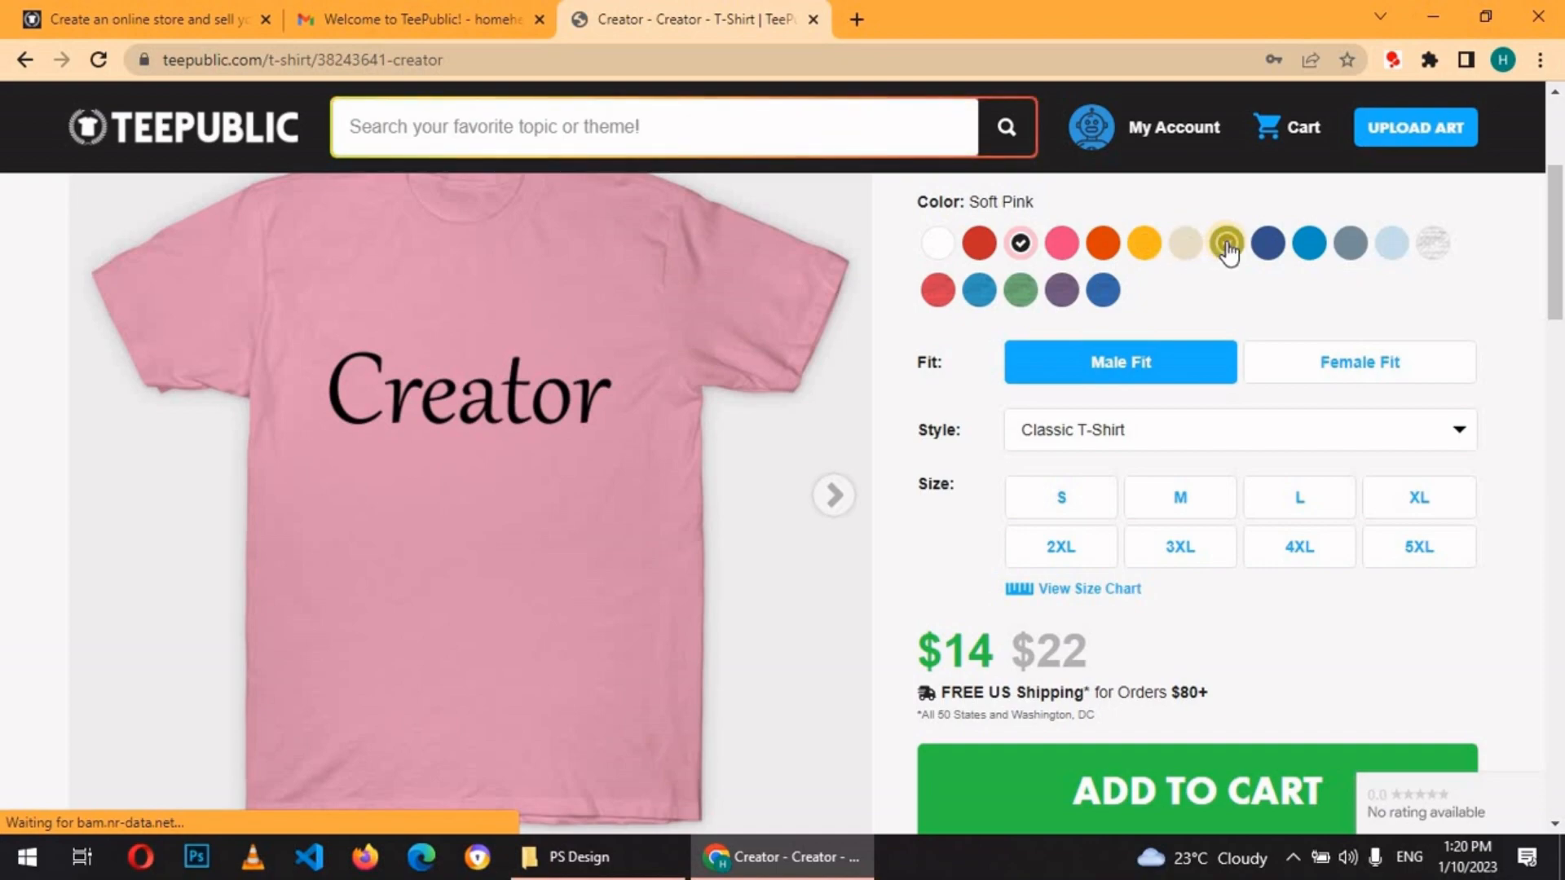
left_click(1227, 244)
left_click(1182, 498)
left_click(1068, 504)
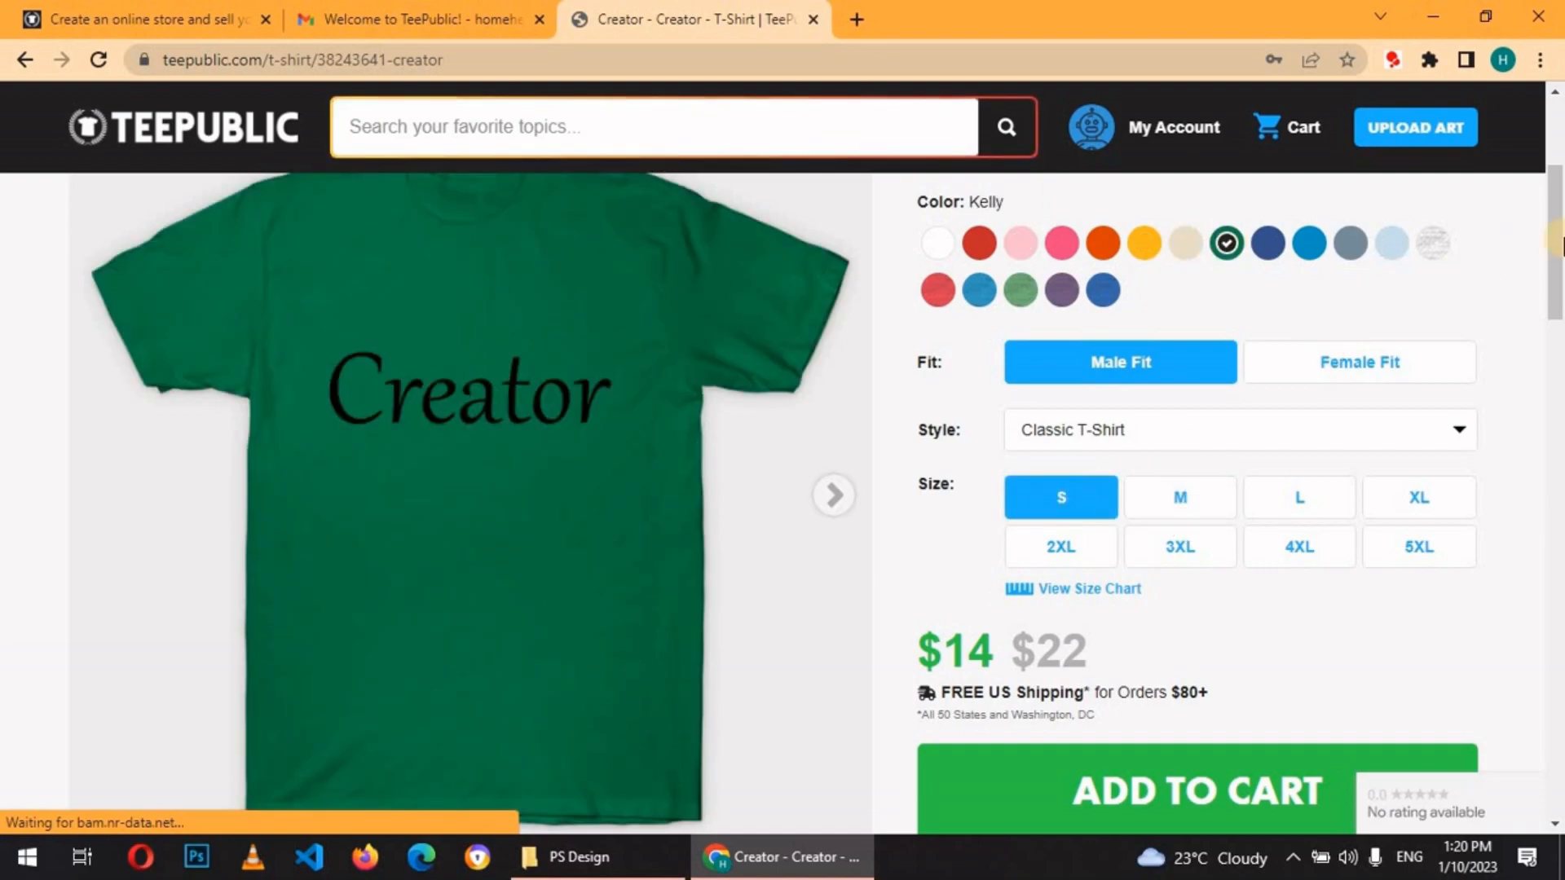
mouse_move(1557, 244)
left_mouse_down()
mouse_move(1557, 339)
mouse_move(1553, 231)
left_mouse_up()
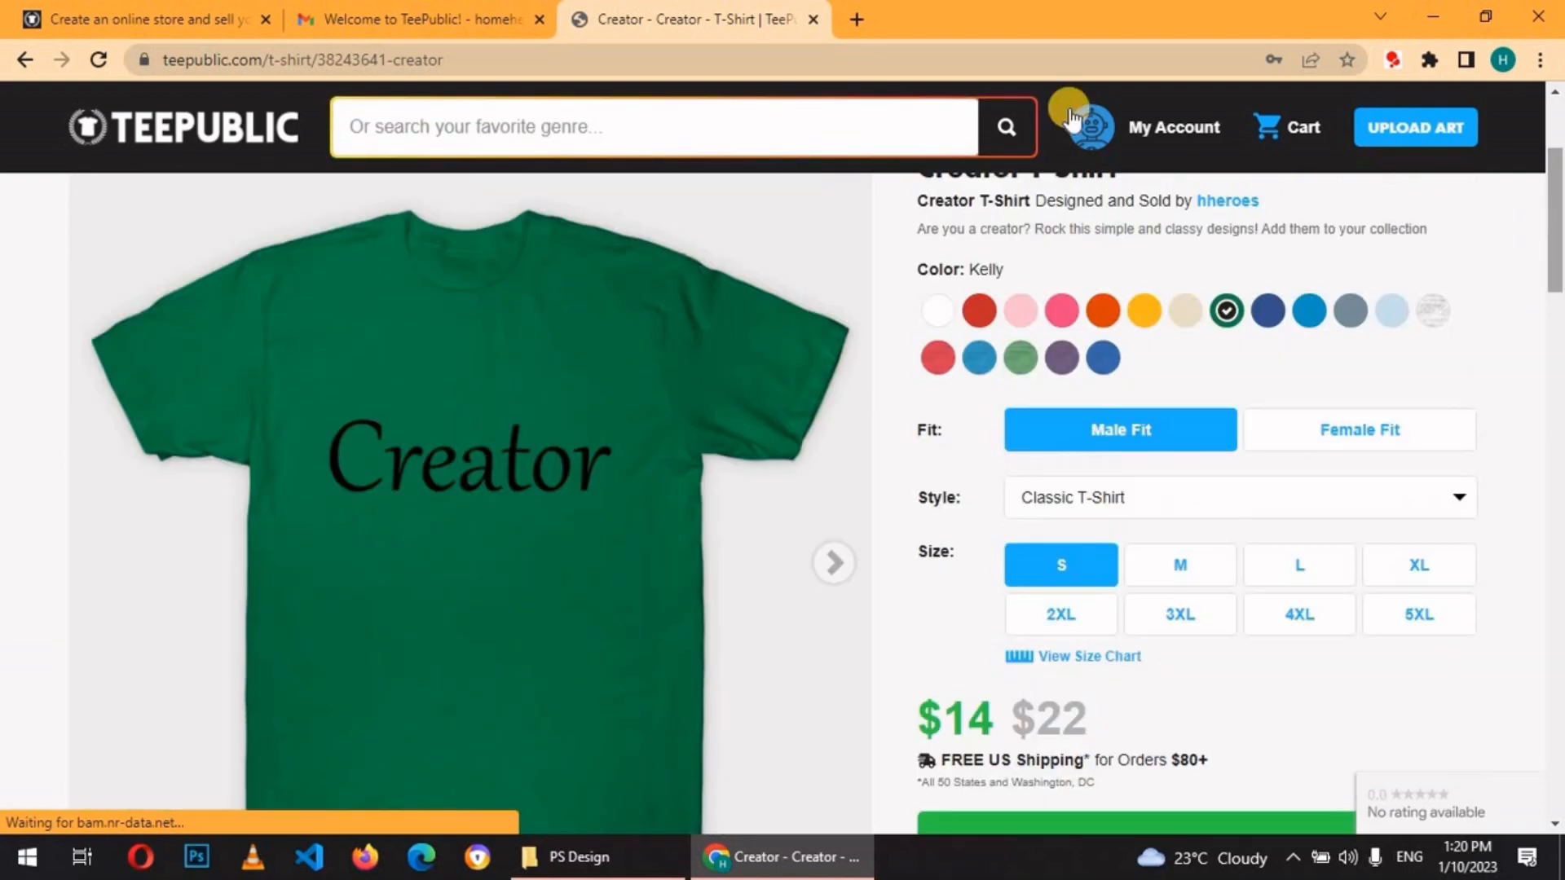
Go to the designer account's own storefront and look over its header and published designs
mouse_move(1092, 128)
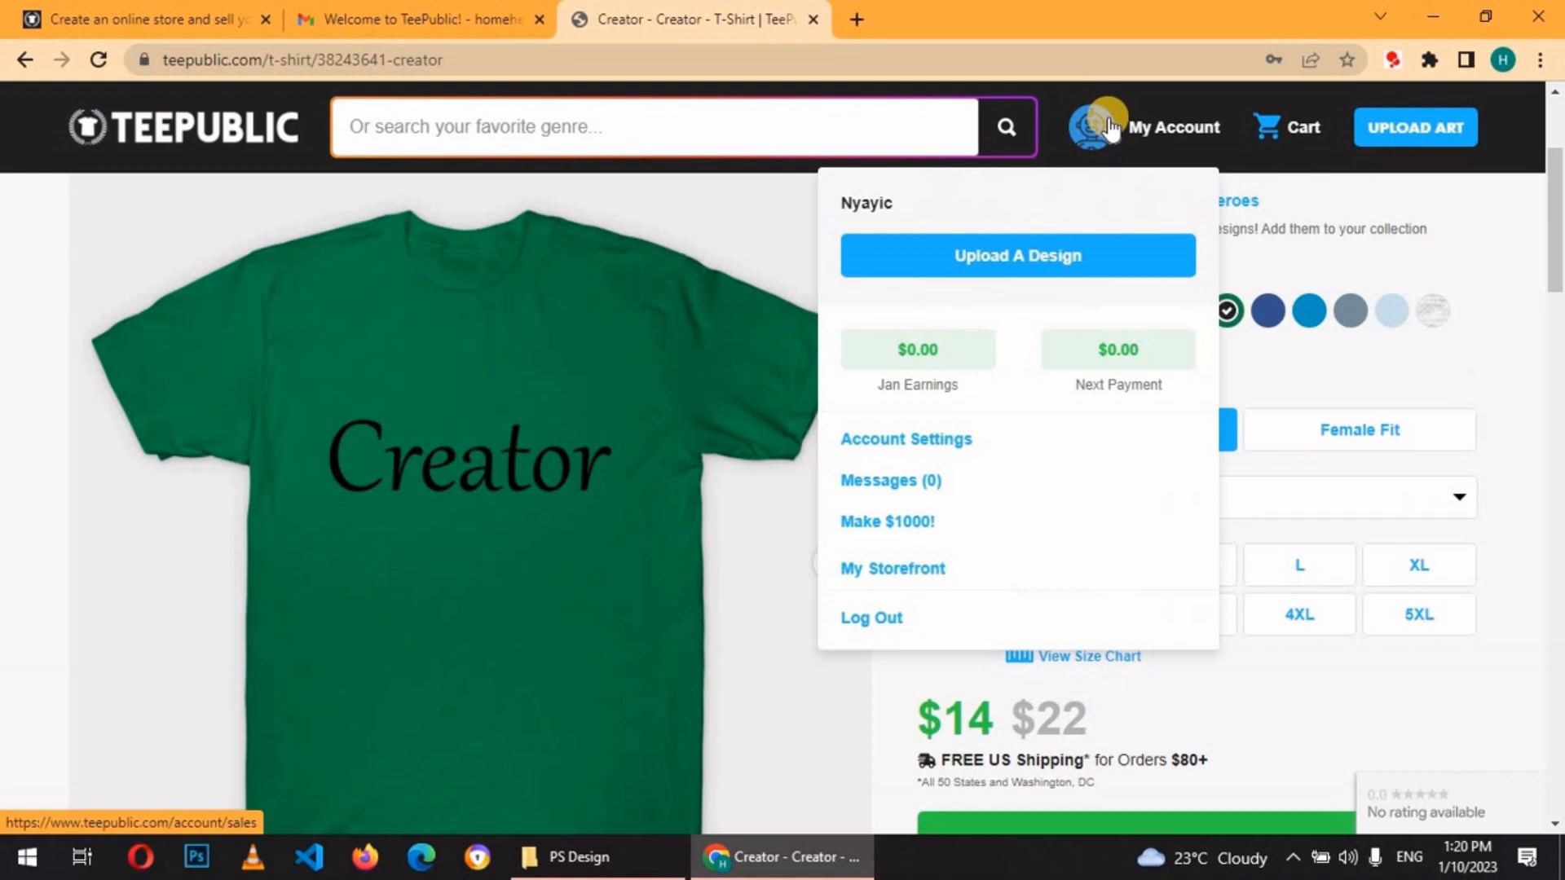
left_click(879, 575)
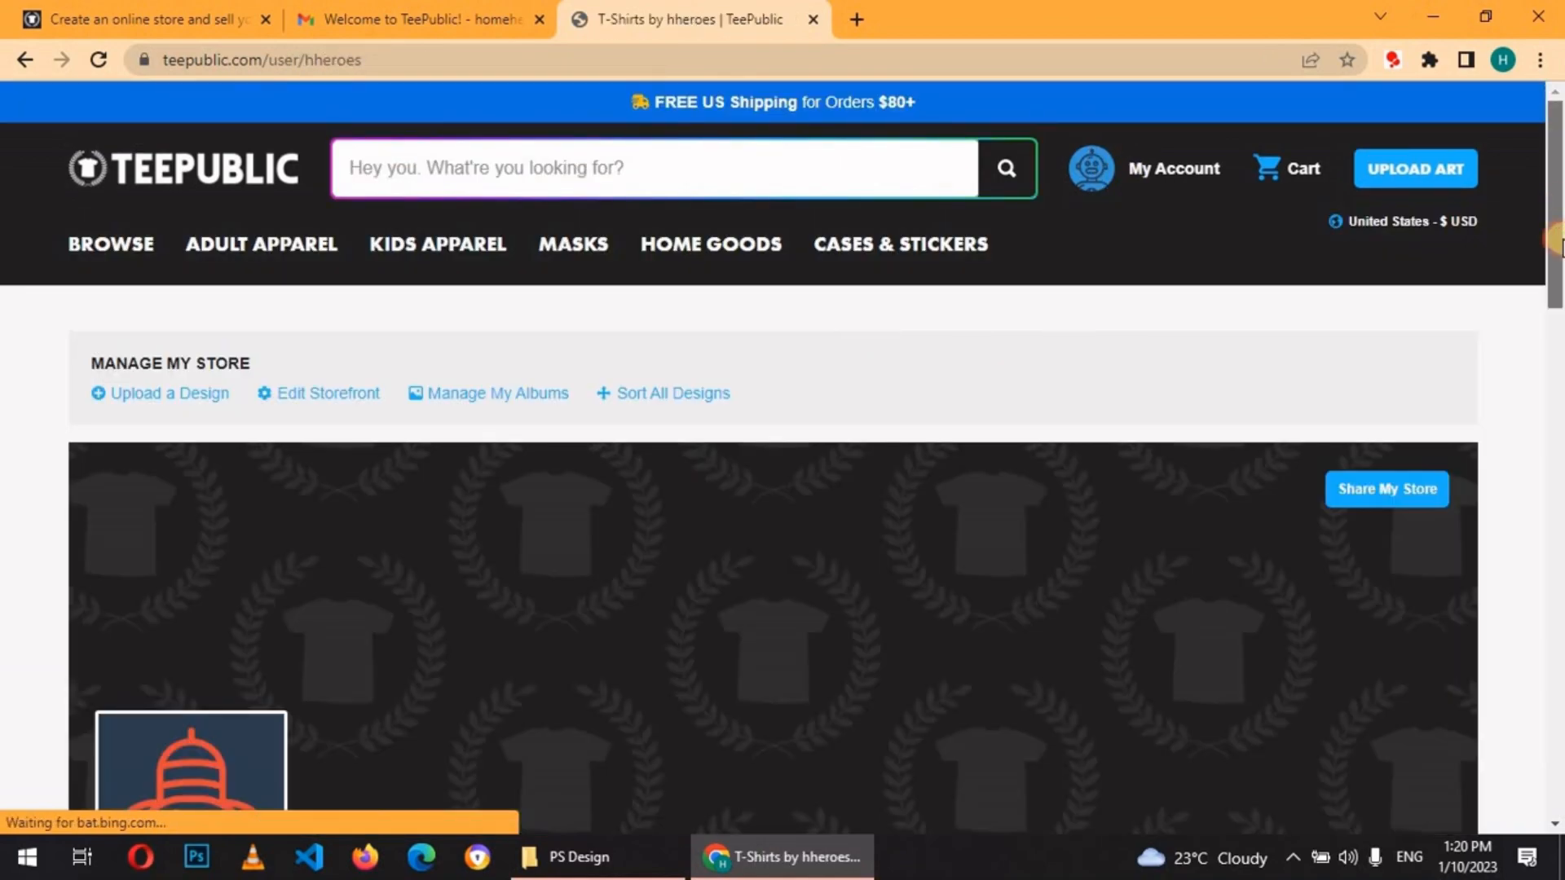
left_click_drag(1555, 232, 1555, 322)
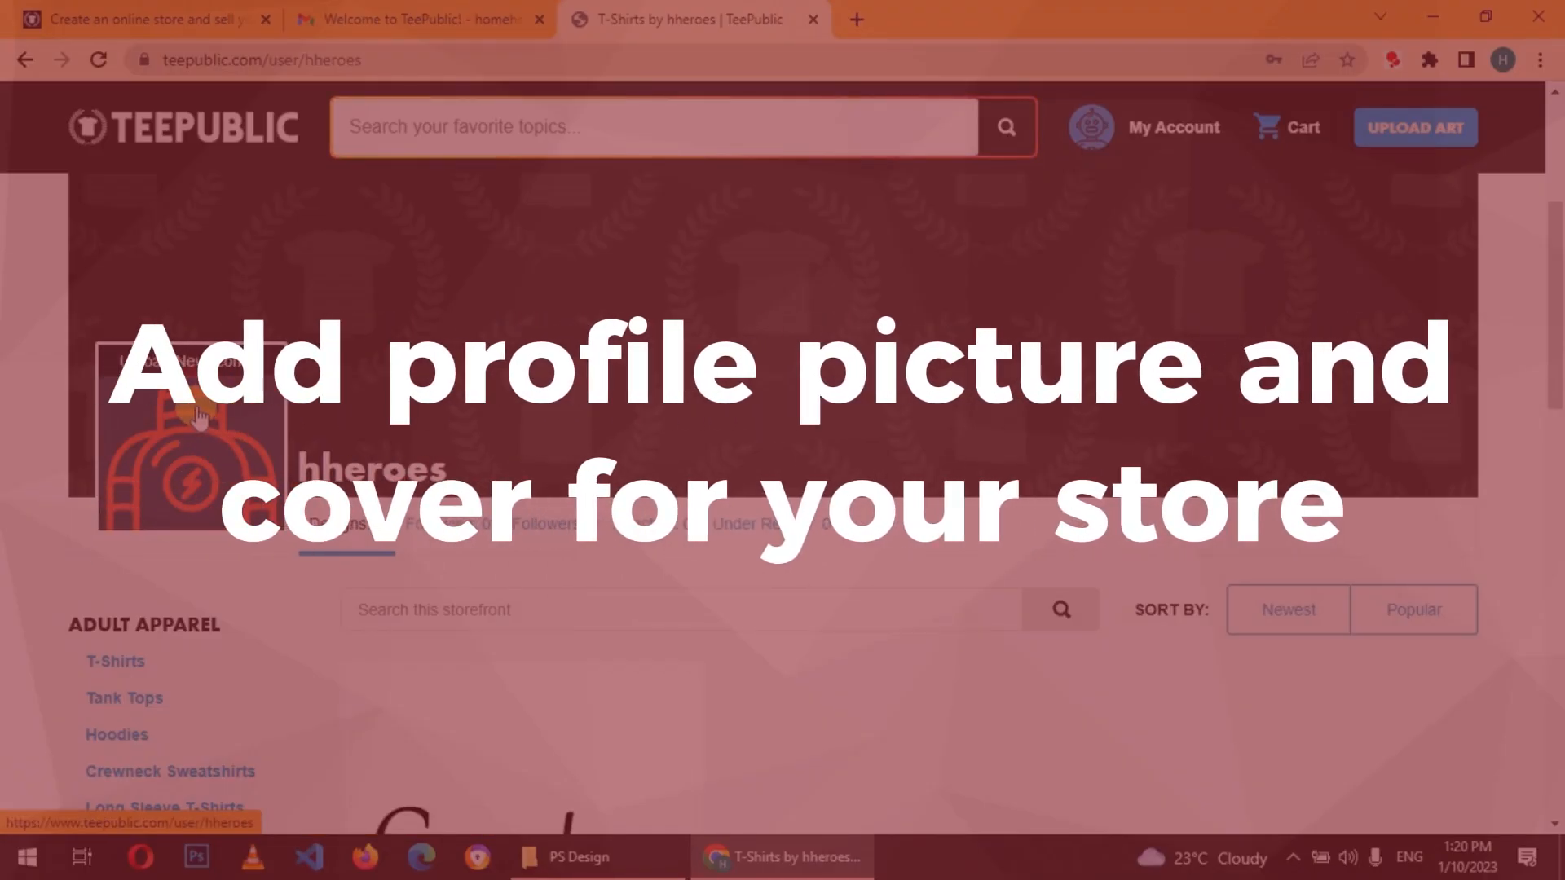
left_click_drag(1555, 287, 1558, 393)
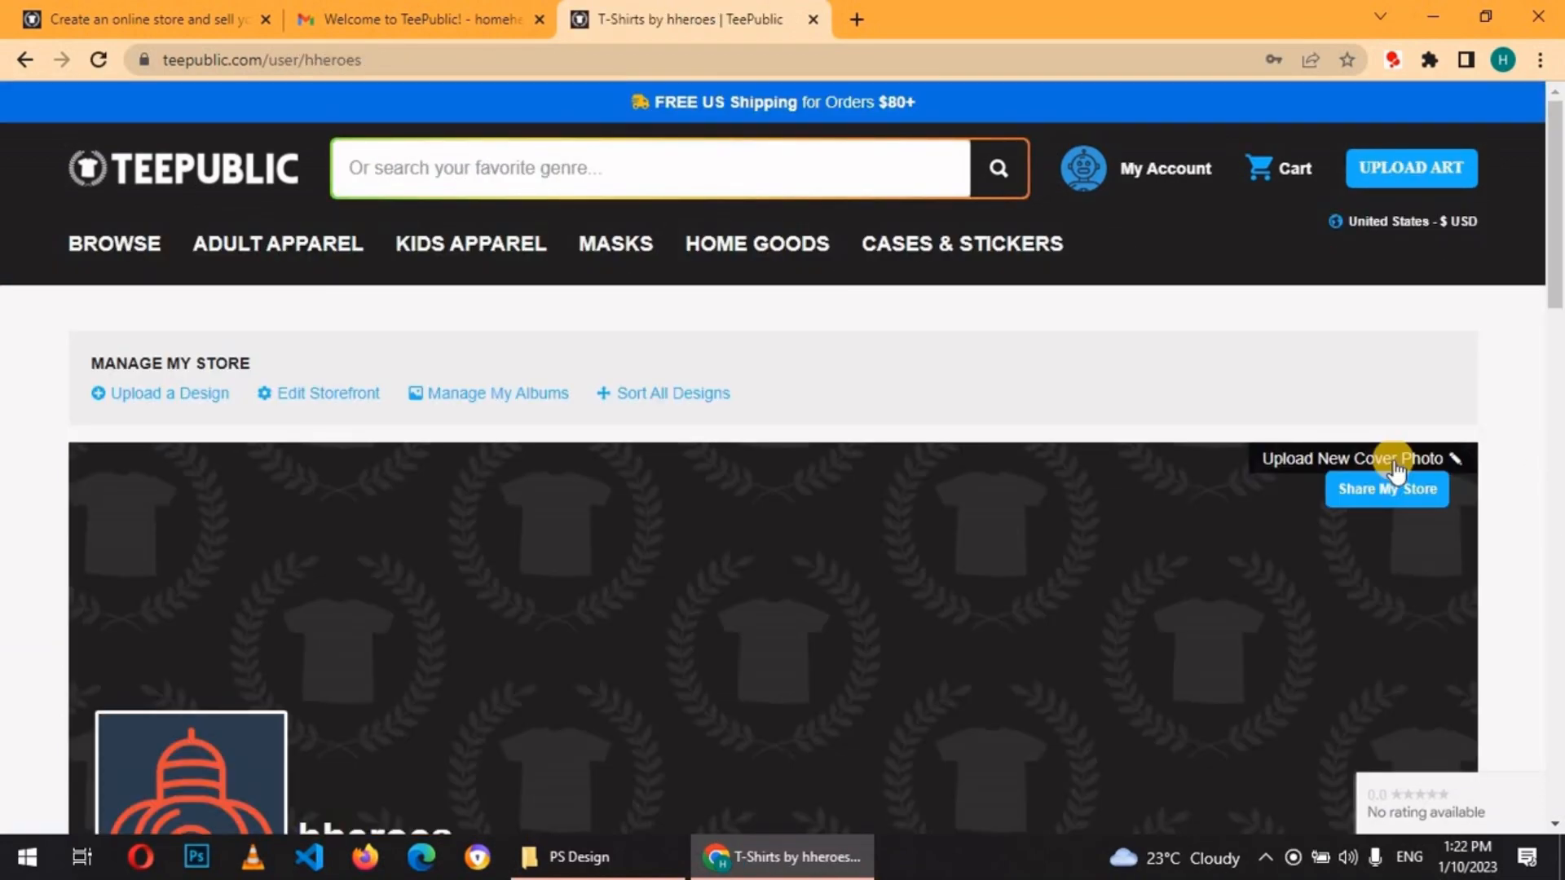
Upload the Home Heroes banner as the storefront's new cover image
left_click(1393, 465)
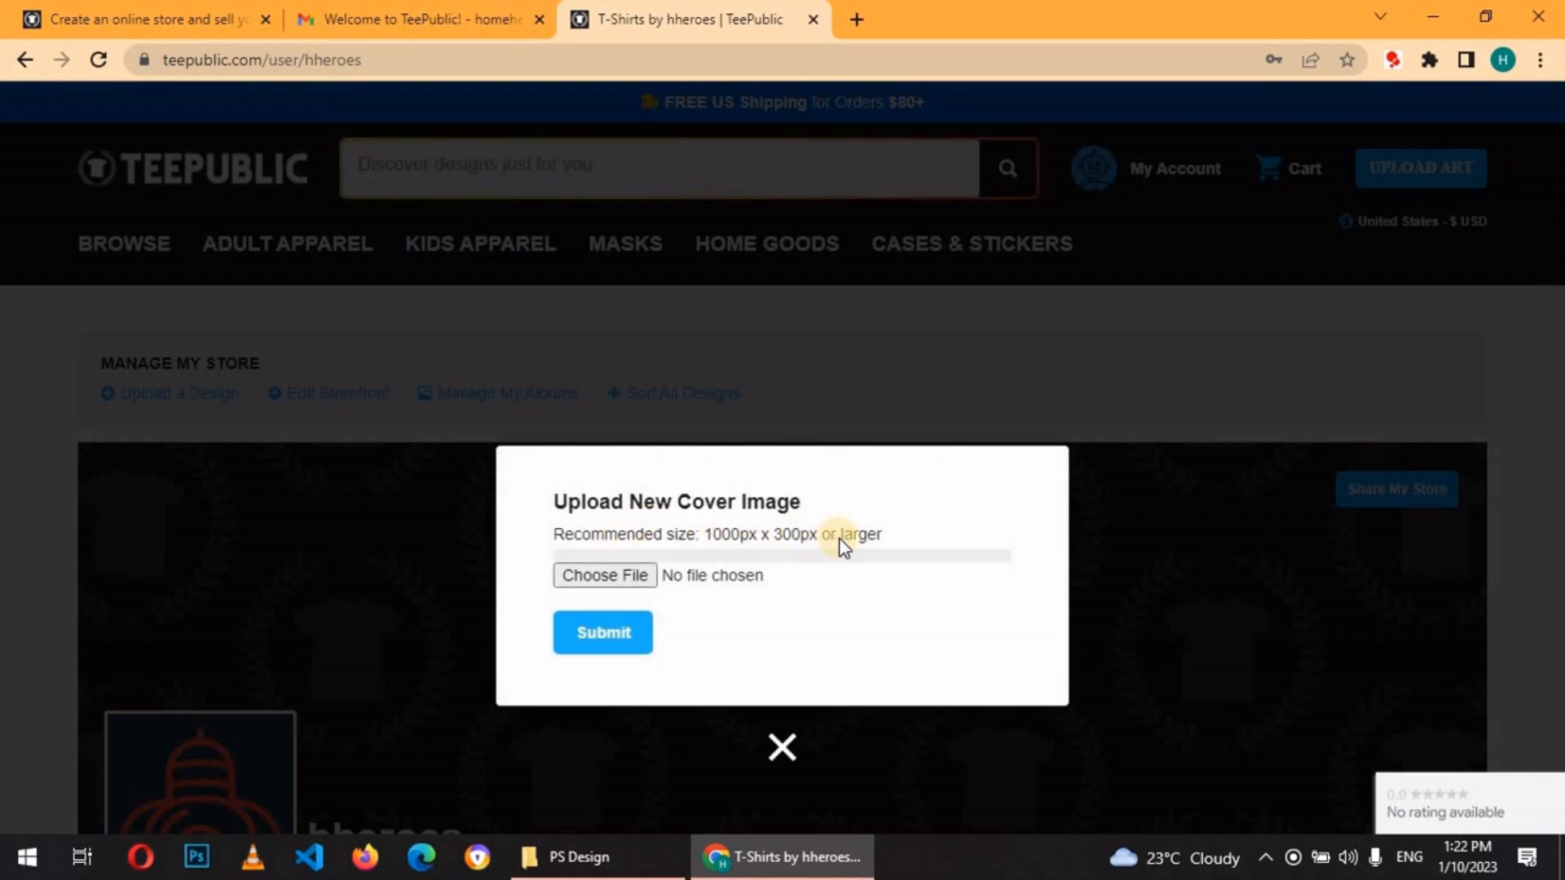
left_click(593, 579)
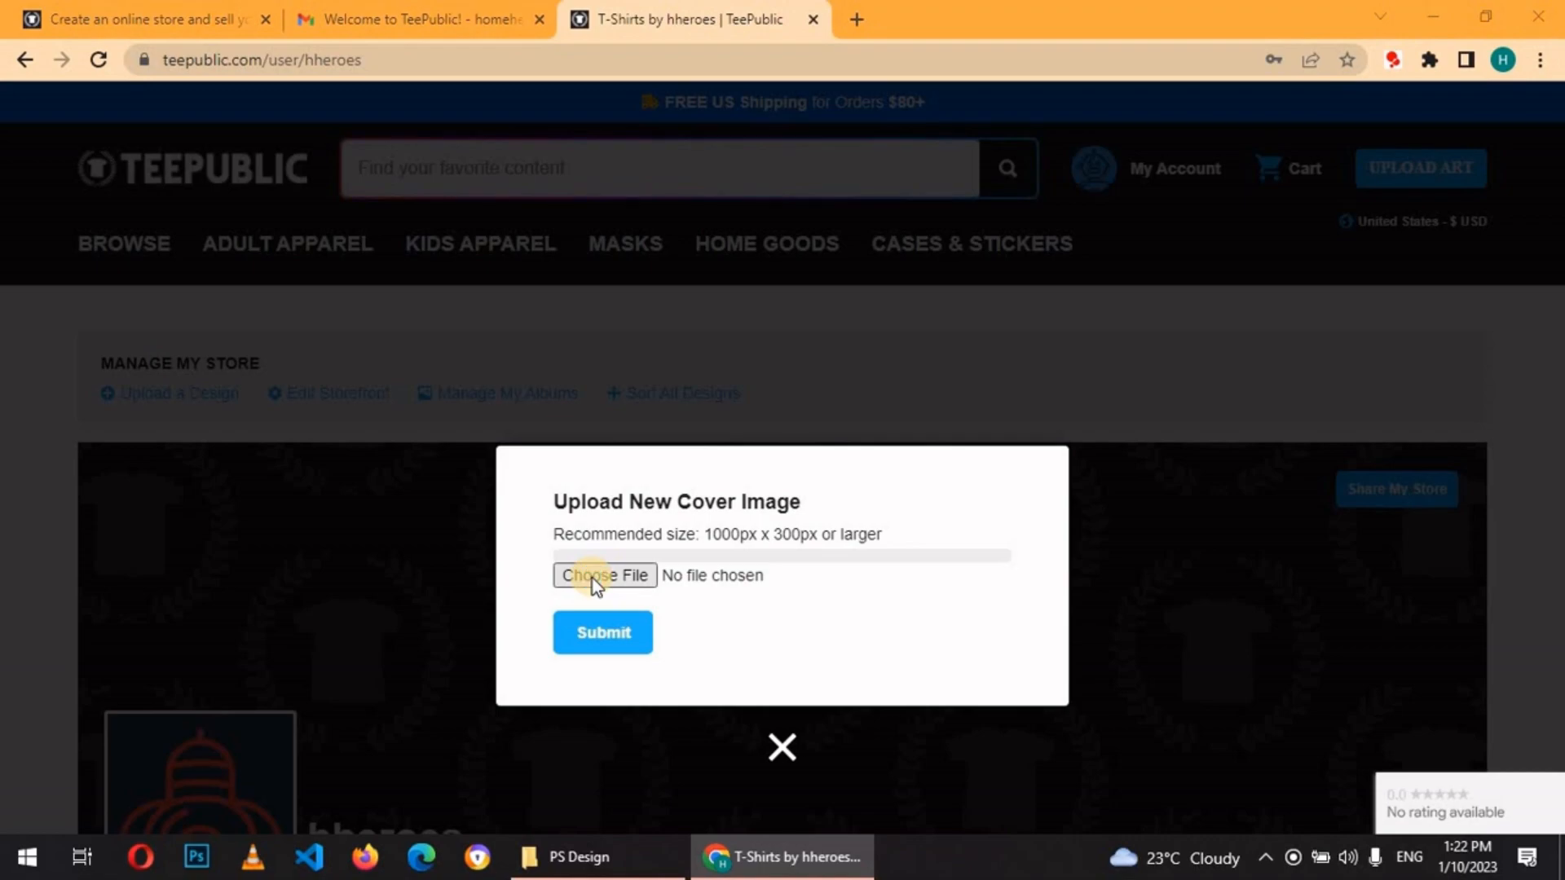
double_click(590, 584)
left_click(616, 775)
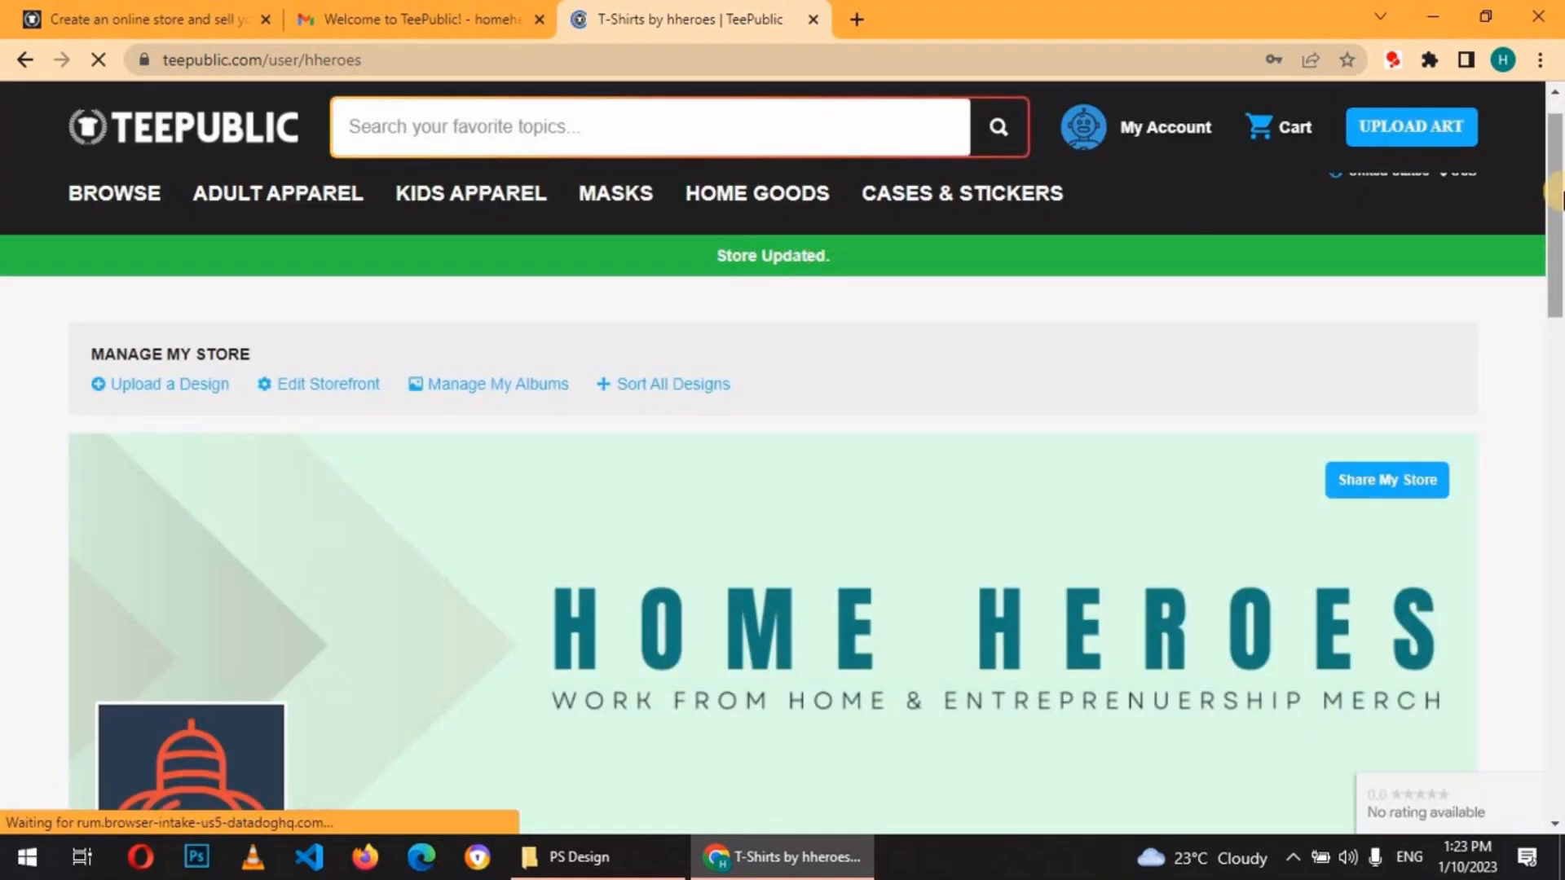
Upload the square Home Heroes logo as the storefront's new profile icon
left_click_drag(1556, 192, 1557, 236)
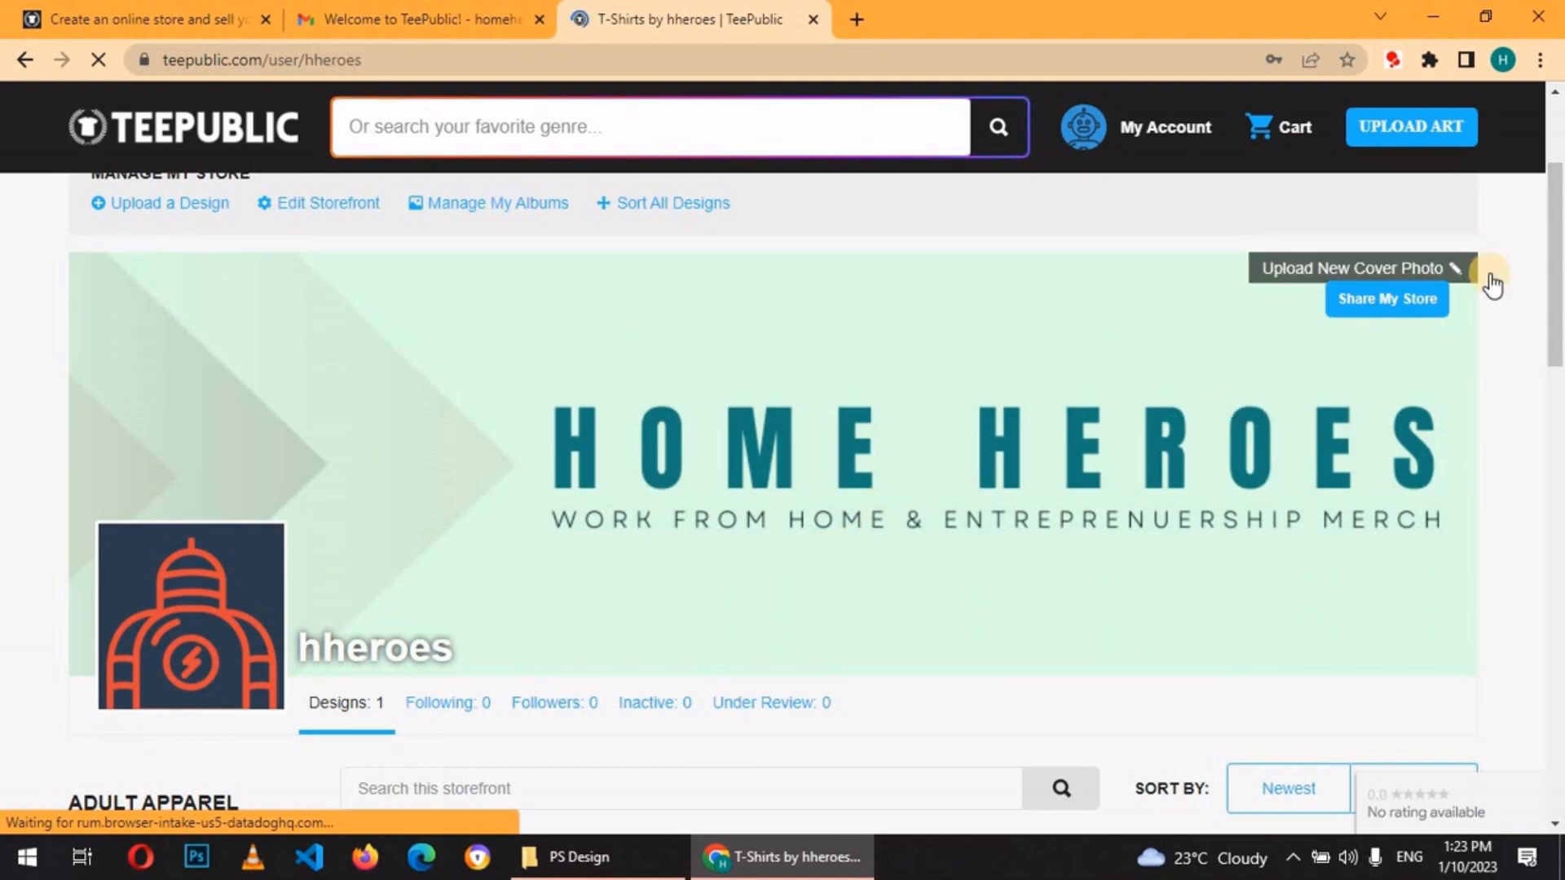
scroll(247, 376, "down", 3)
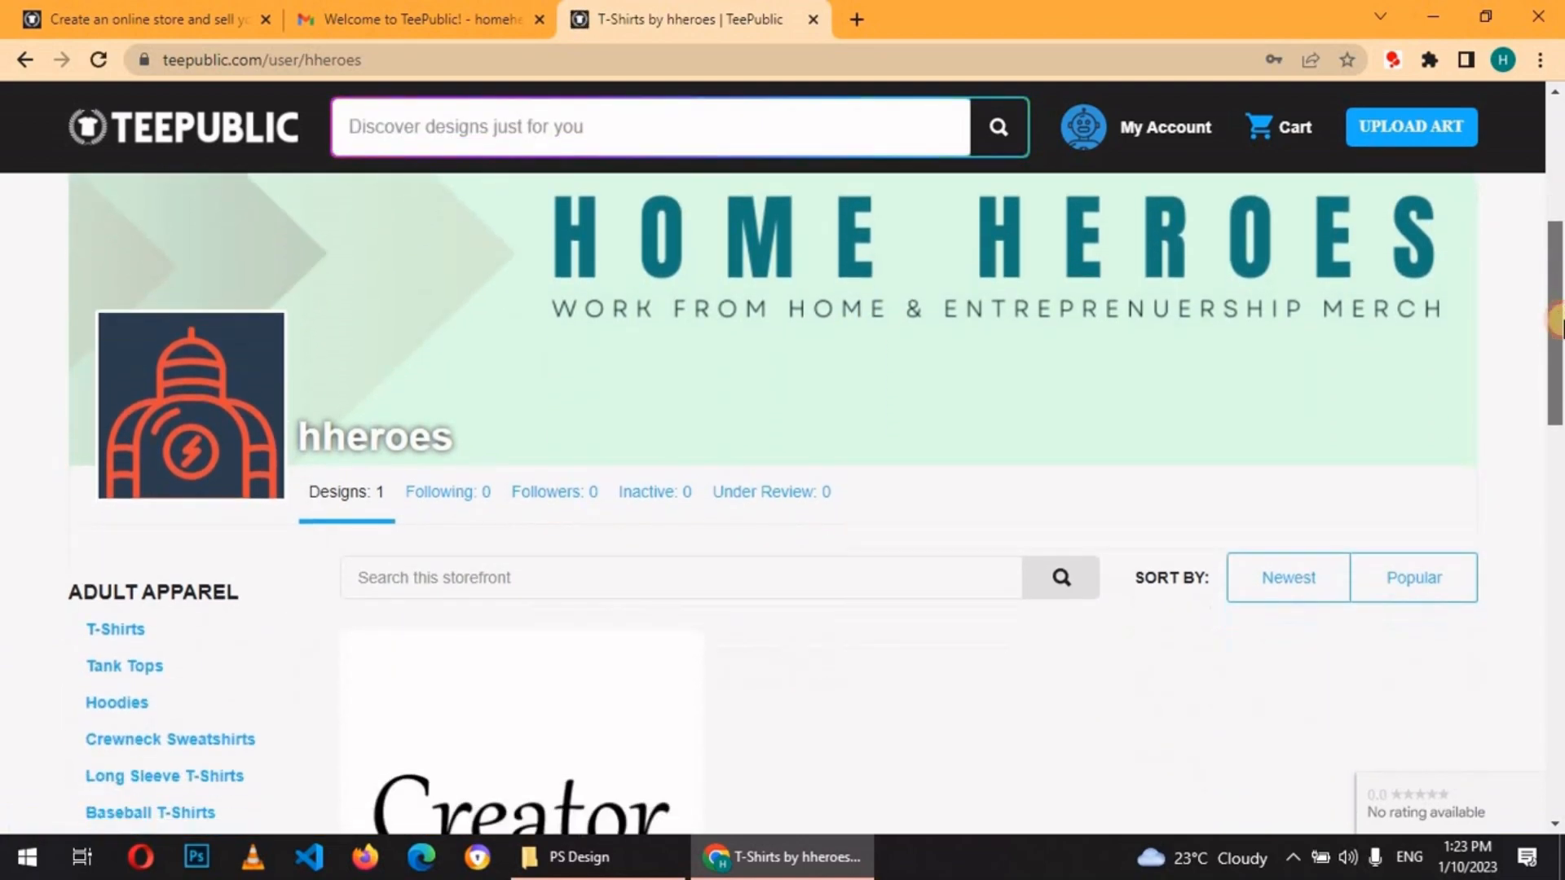
left_click(248, 322)
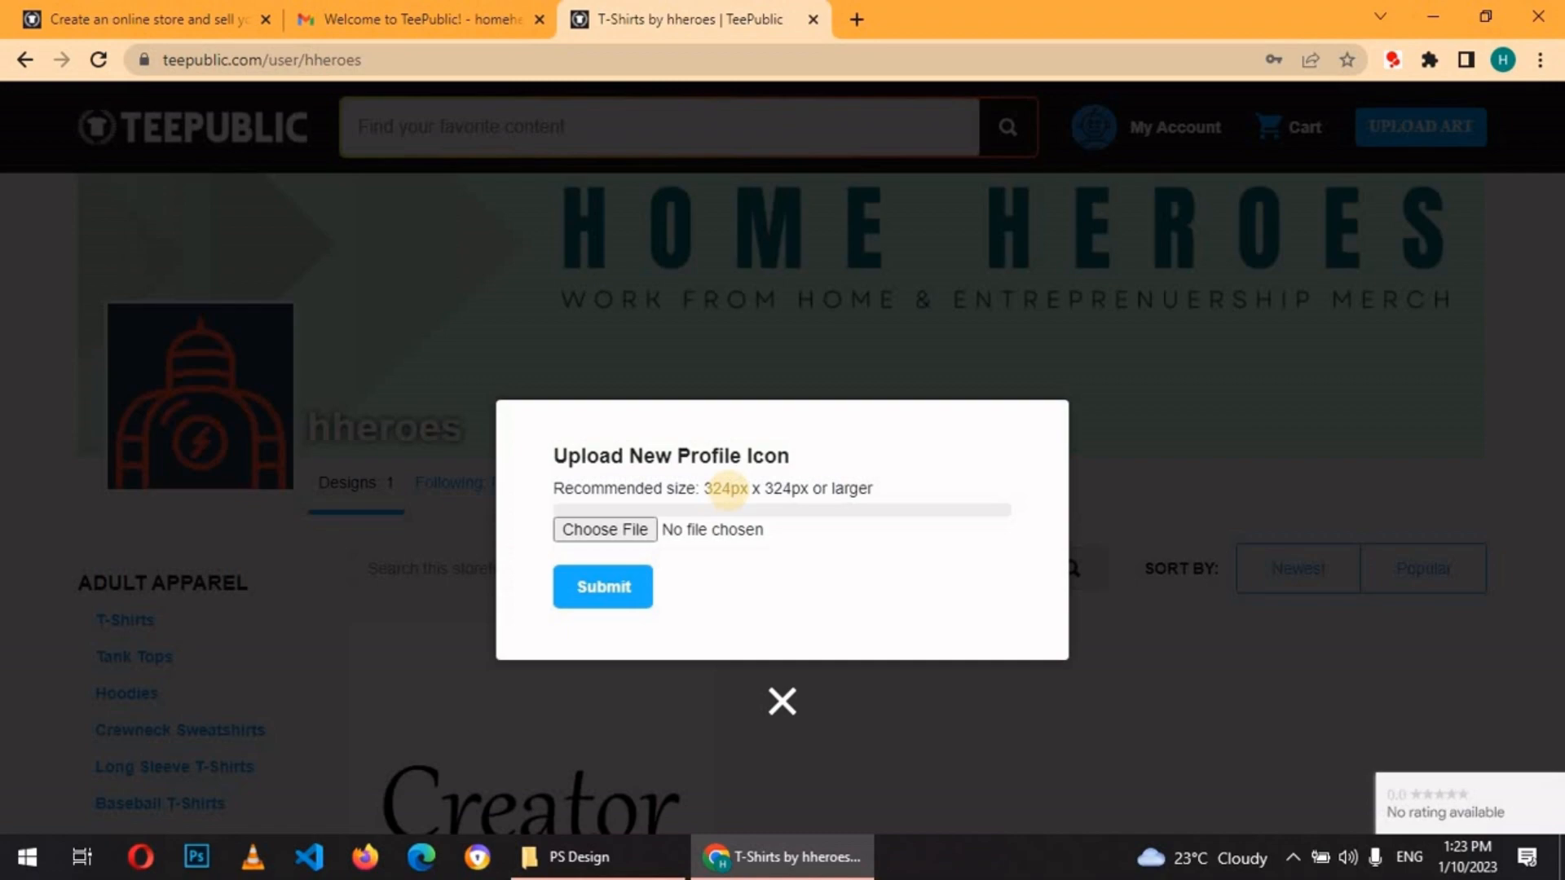
left_click(624, 592)
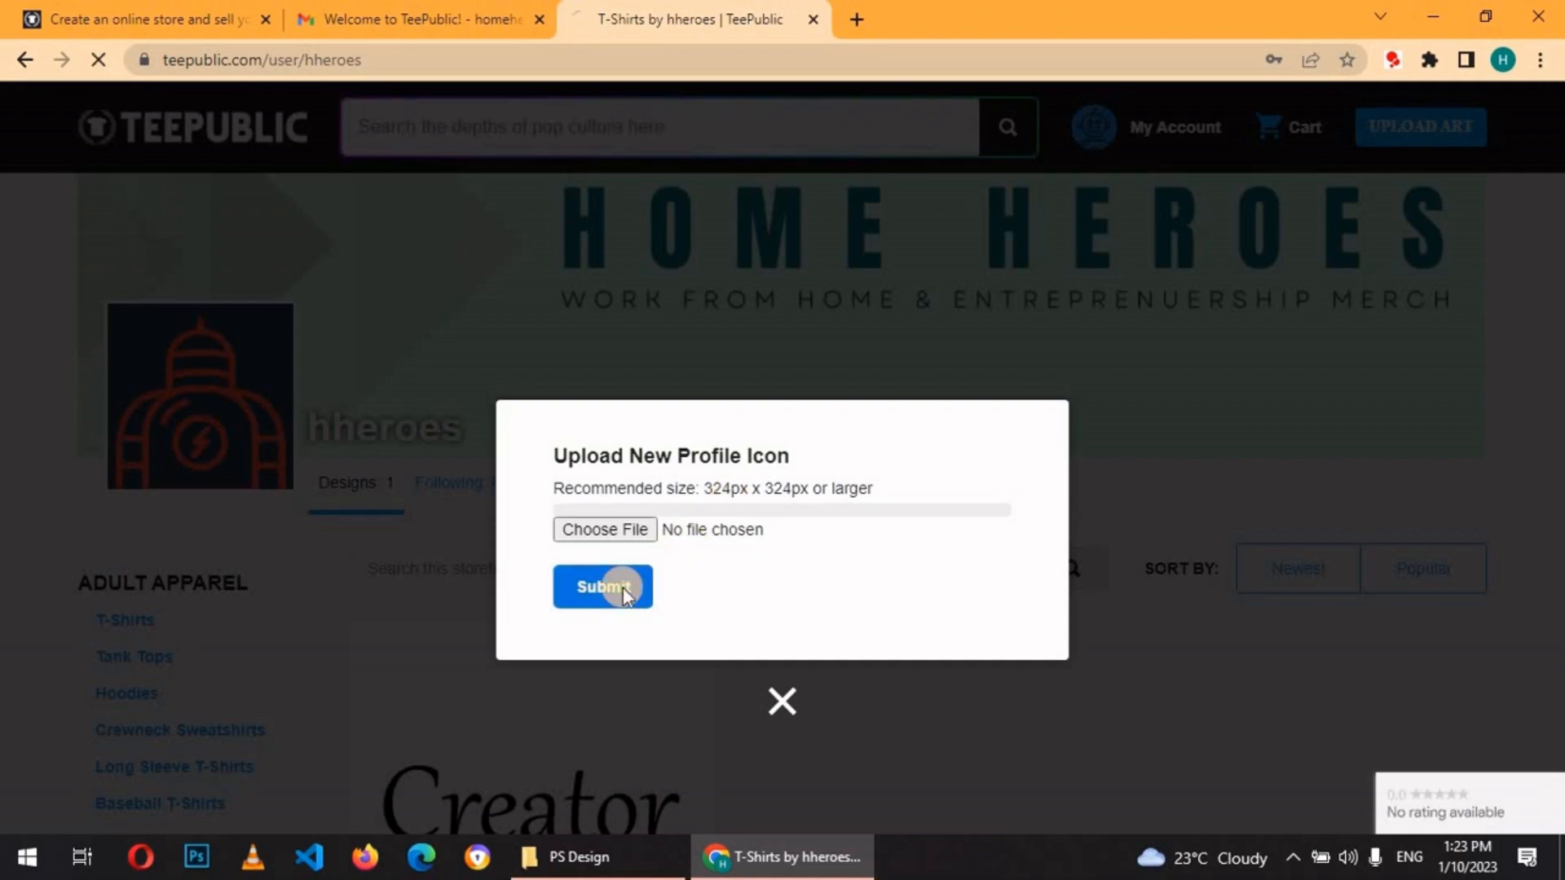
left_click(628, 530)
left_click(1343, 755)
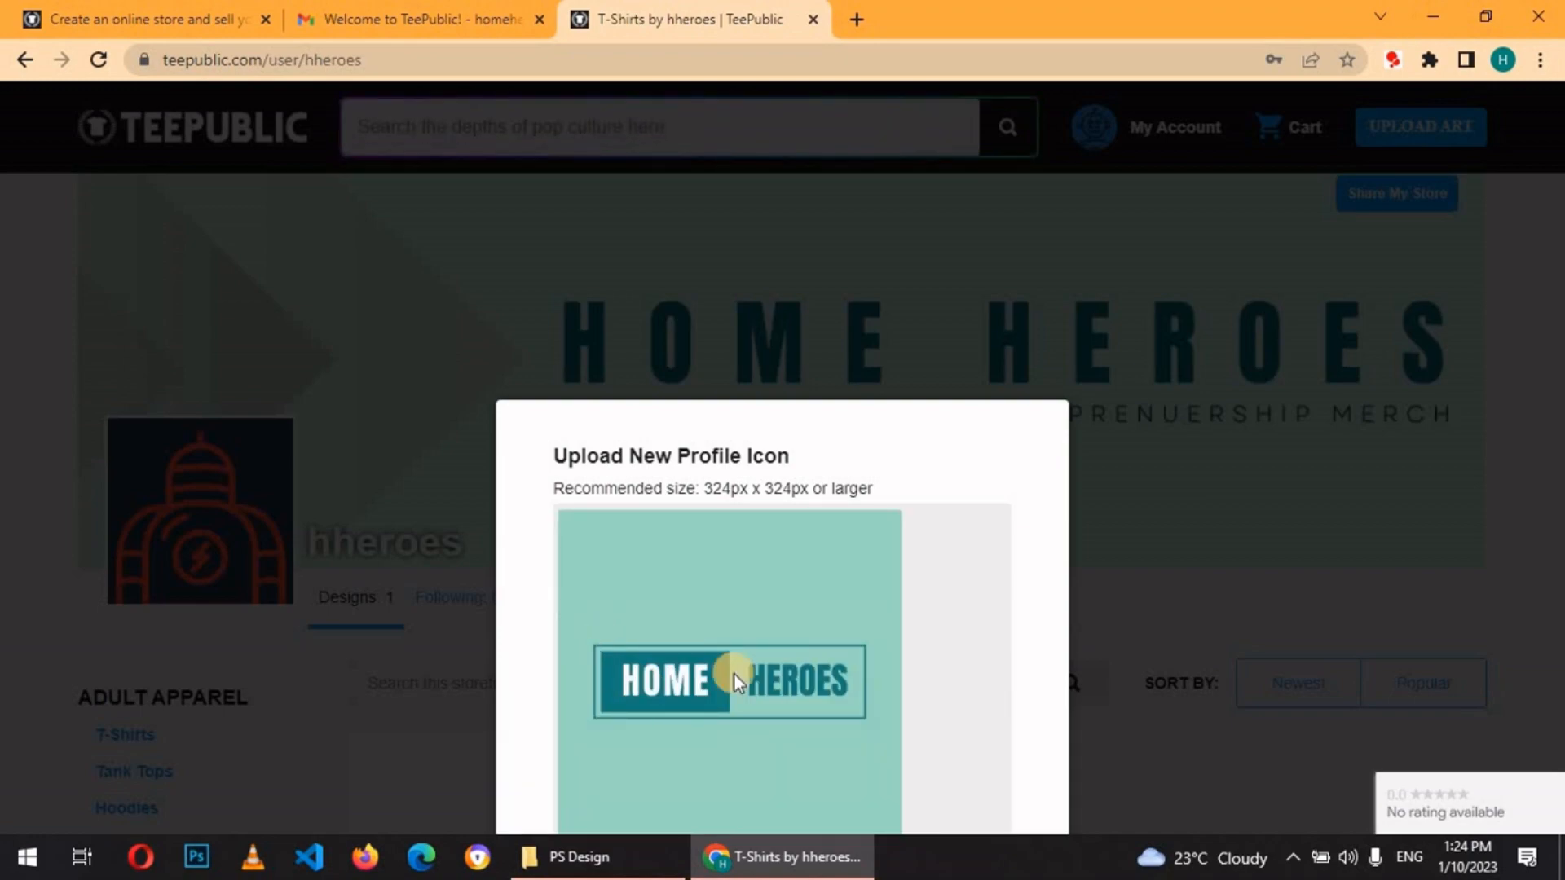
key("ctrl+minus")
left_click(641, 763)
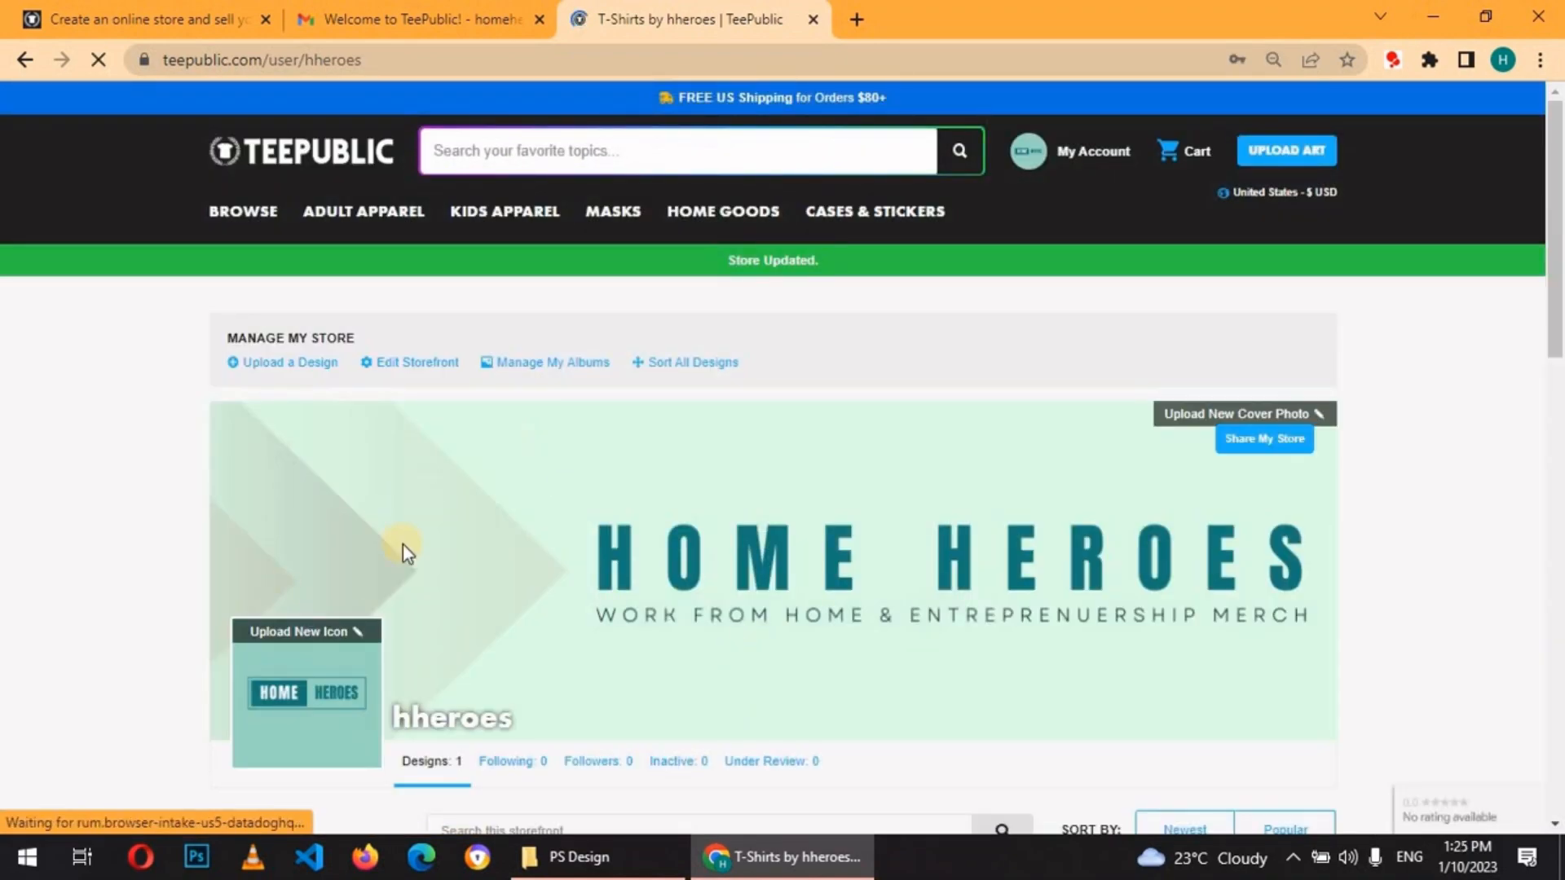
Start a new artwork upload from the storefront and switch to the multi-file uploader
left_click_drag(1554, 293, 1548, 398)
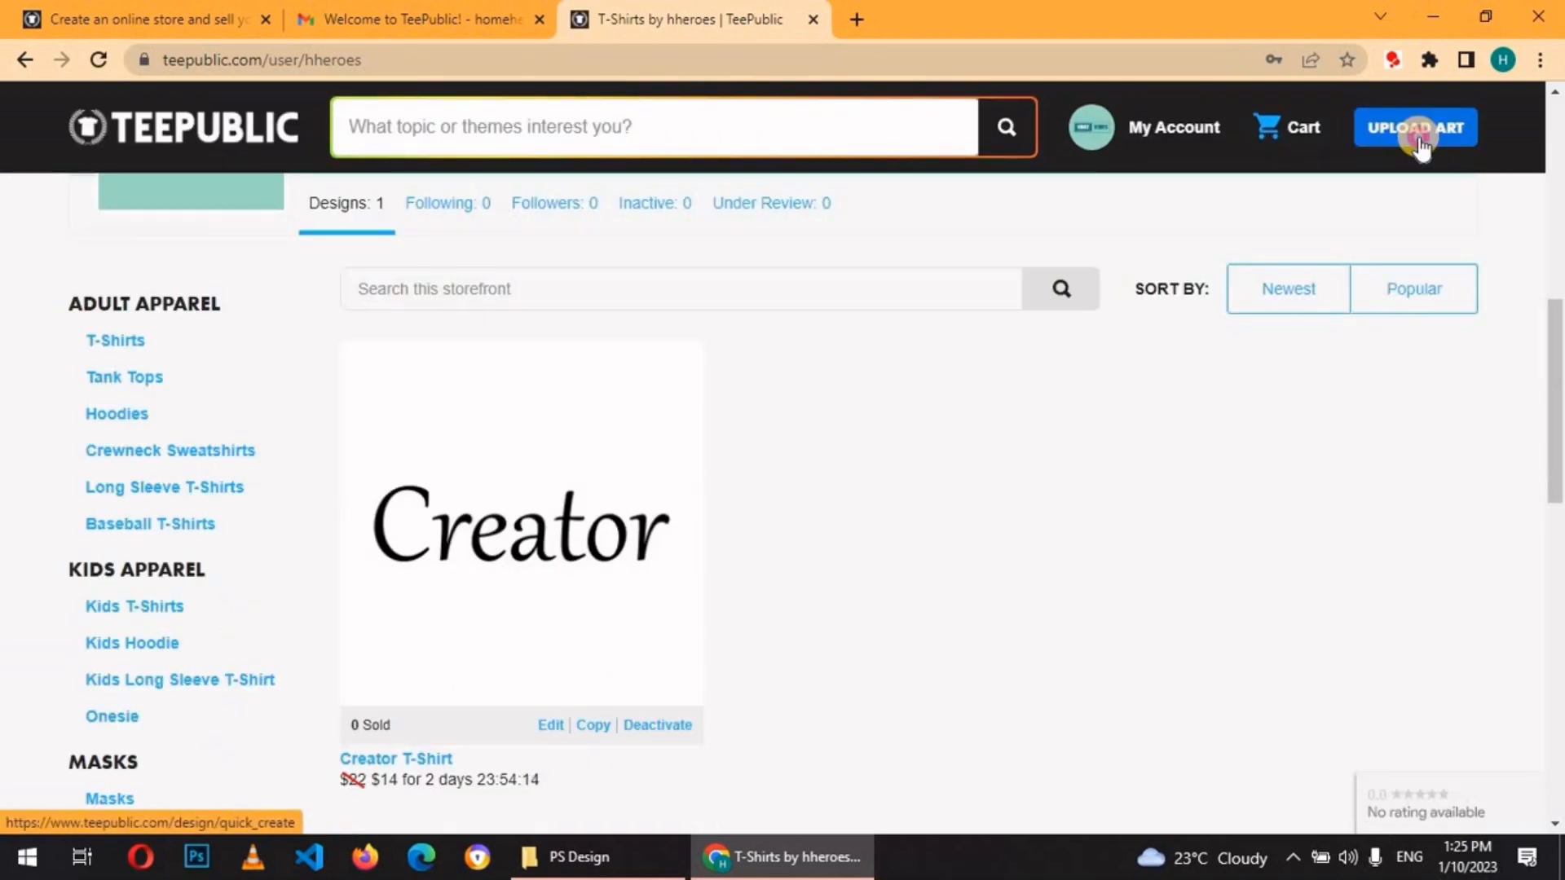
left_click(1418, 138)
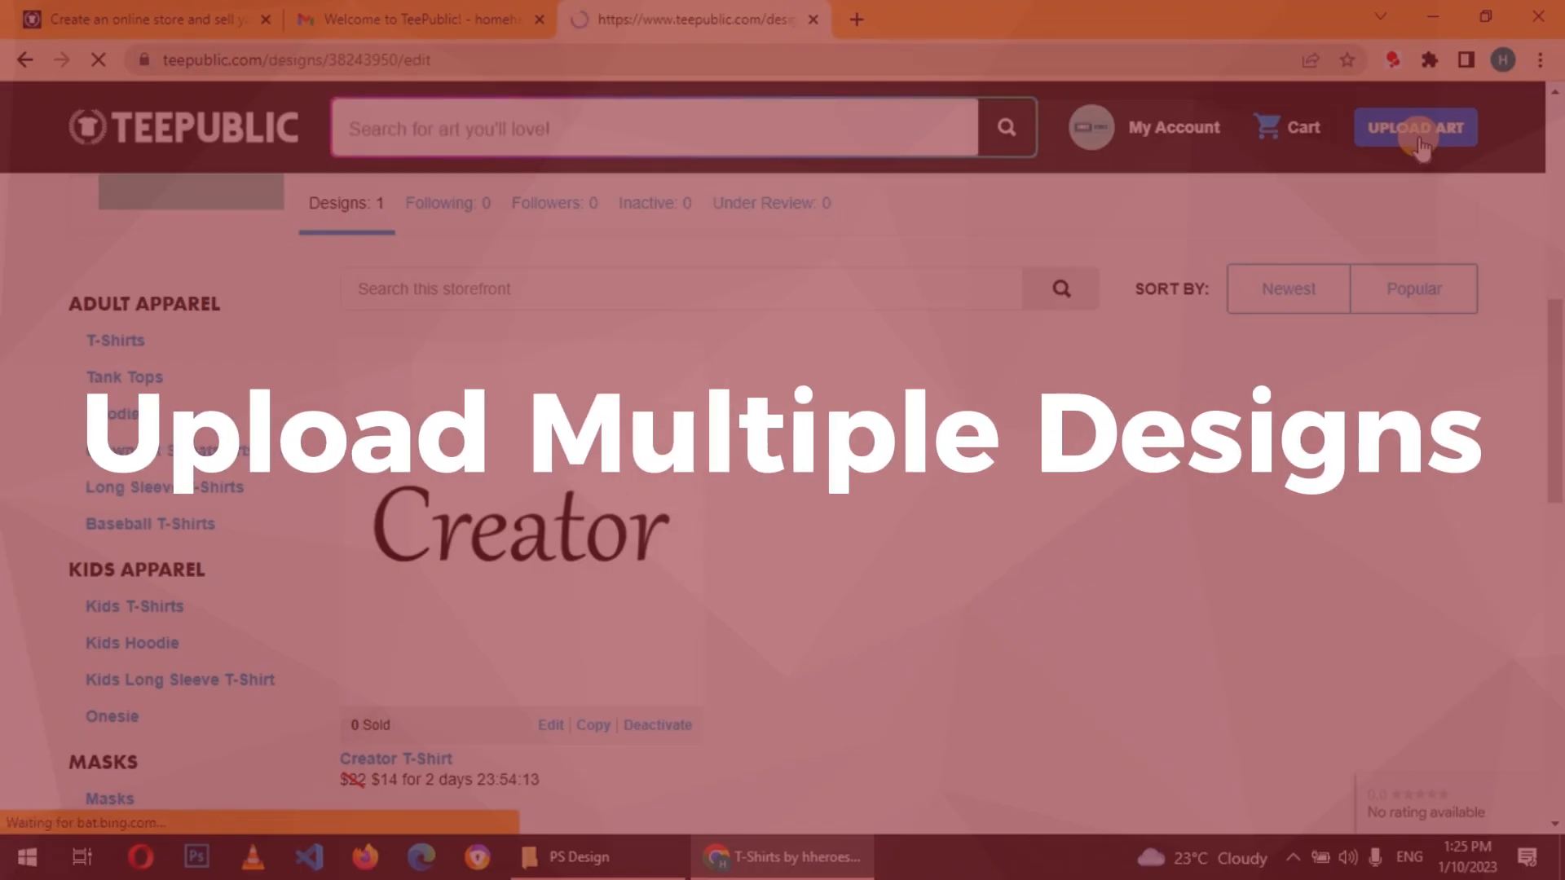
left_click_drag(1555, 264, 1553, 368)
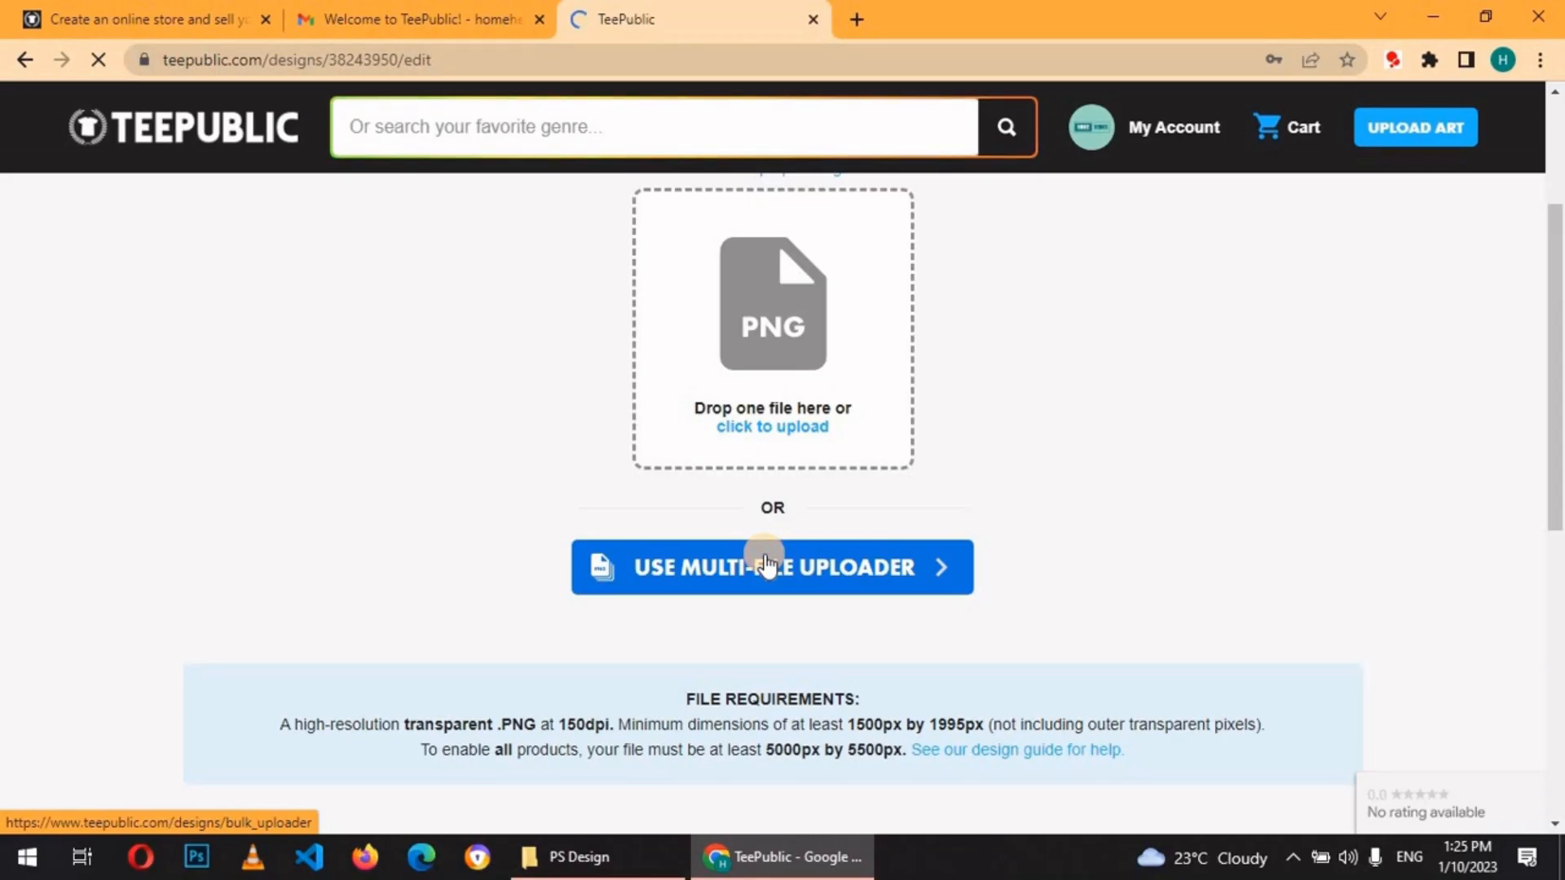
left_click(766, 562)
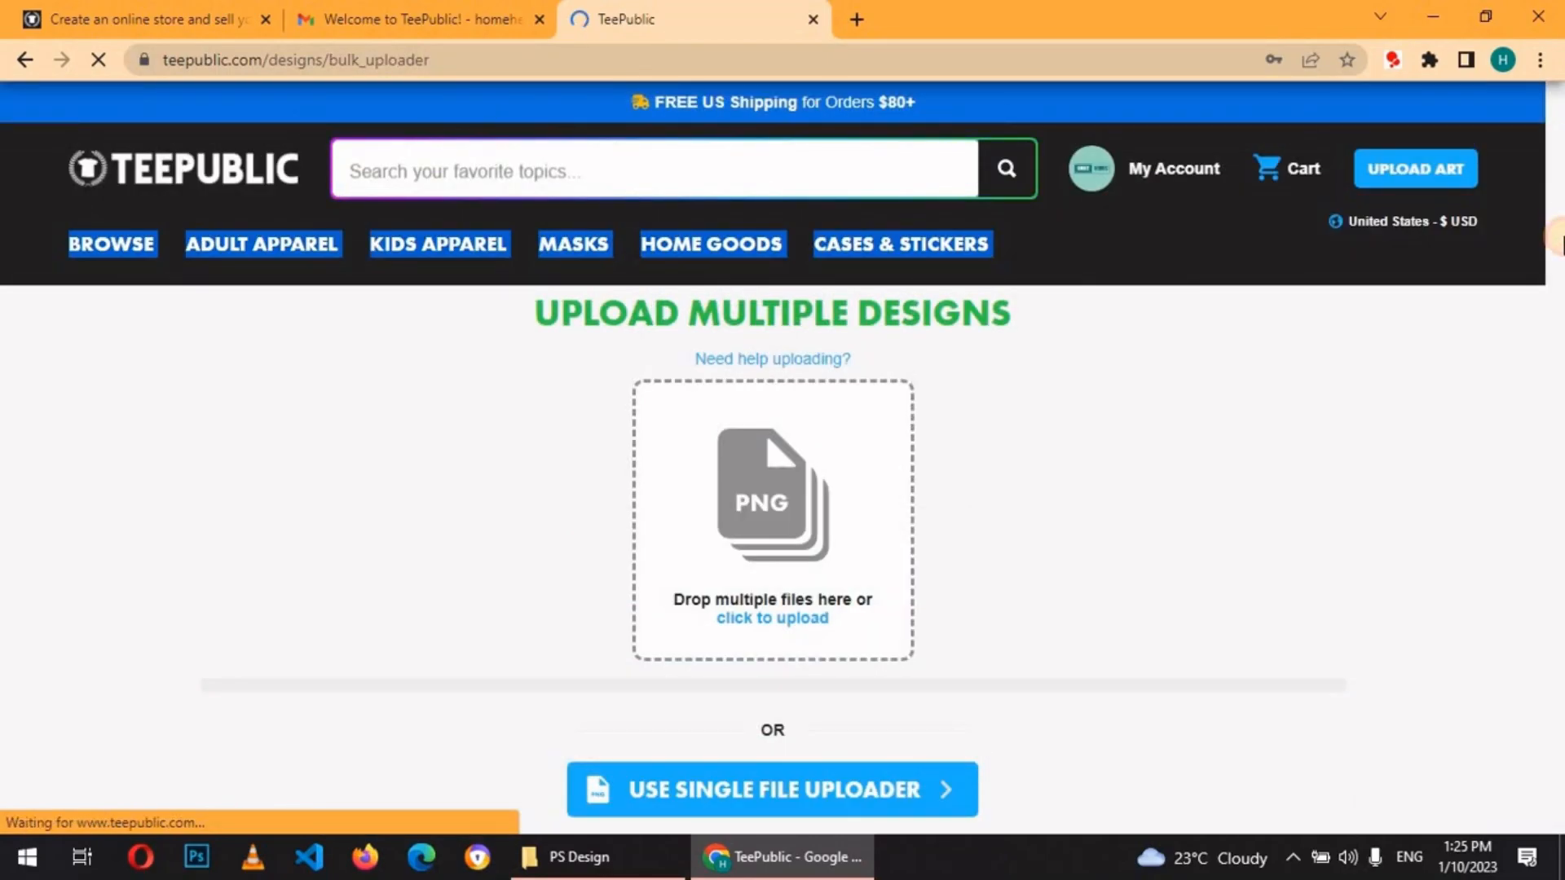
Upload four designs, including files 2 and 5 from the PS Design folder, and start creating their products
left_click(779, 621)
left_click(502, 400)
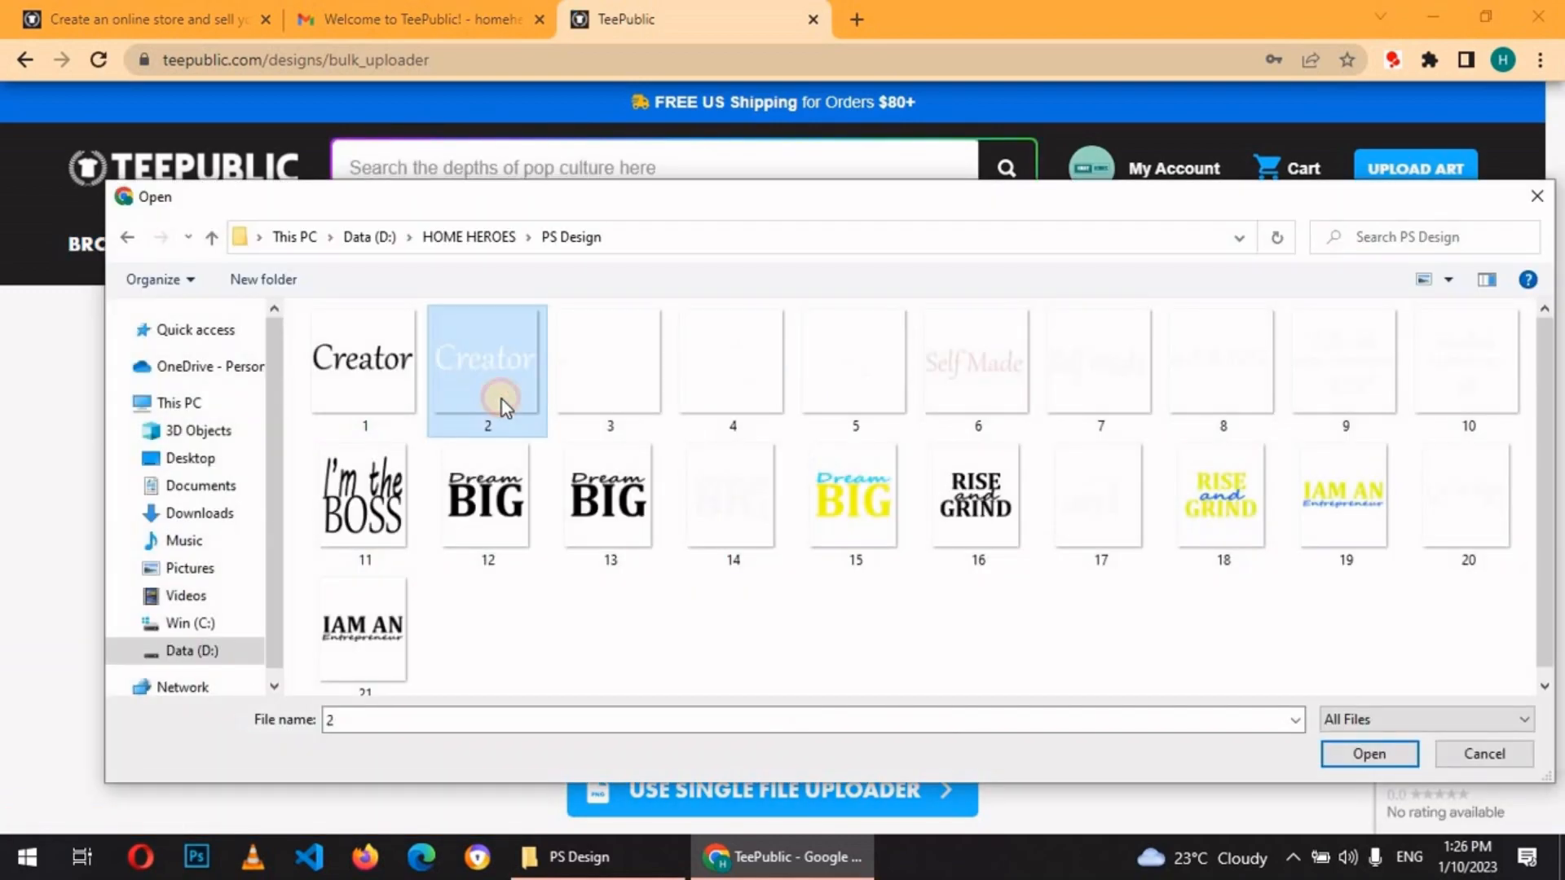
left_click(852, 391, "ctrl")
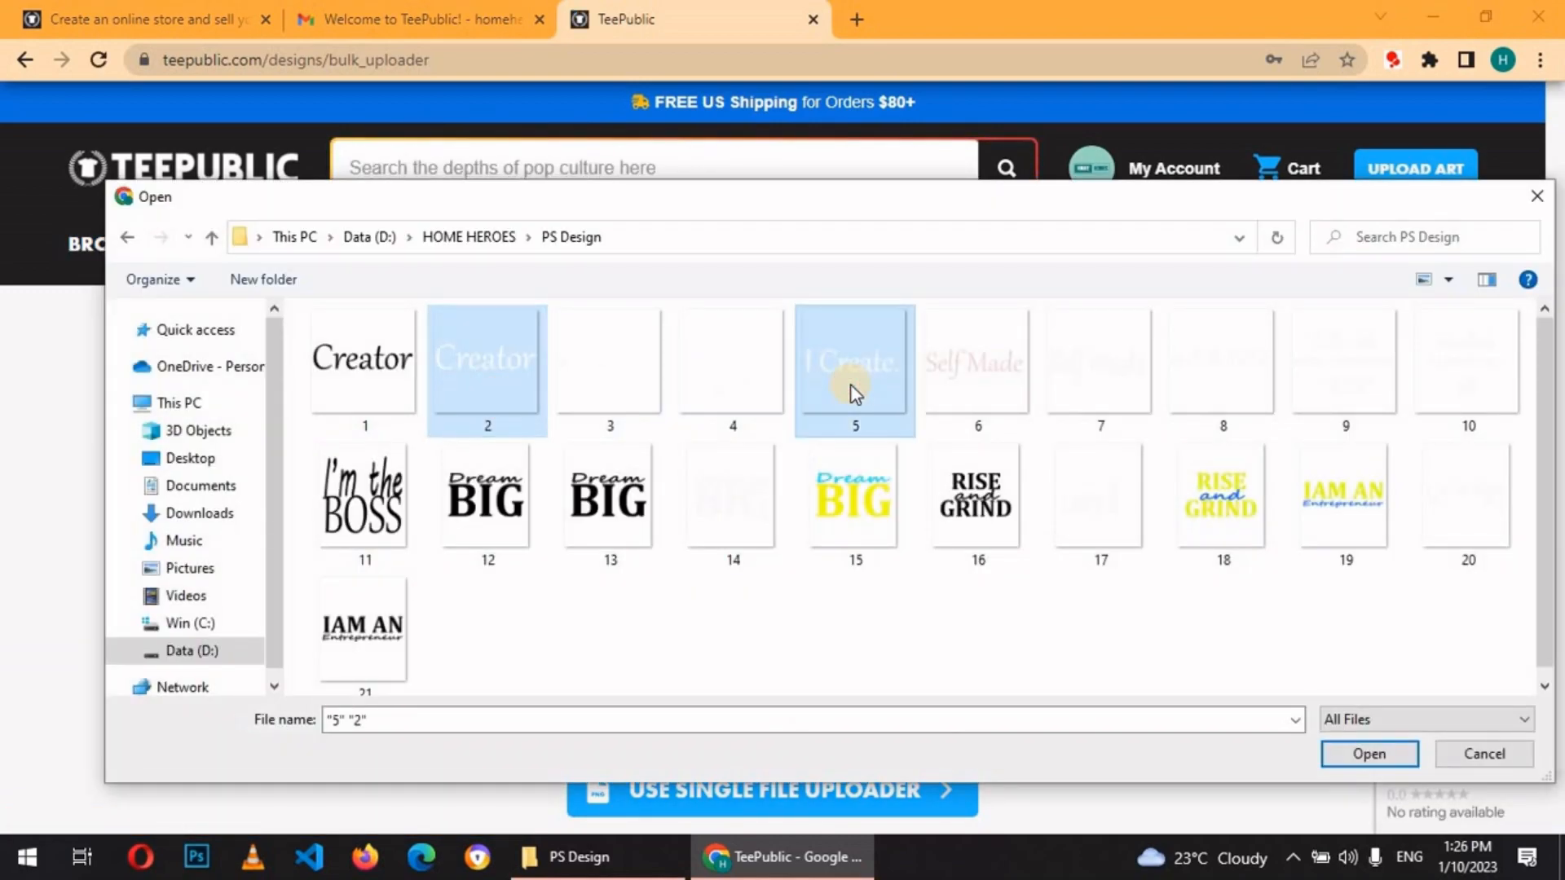
left_click(851, 392, "shift")
left_click(1361, 758)
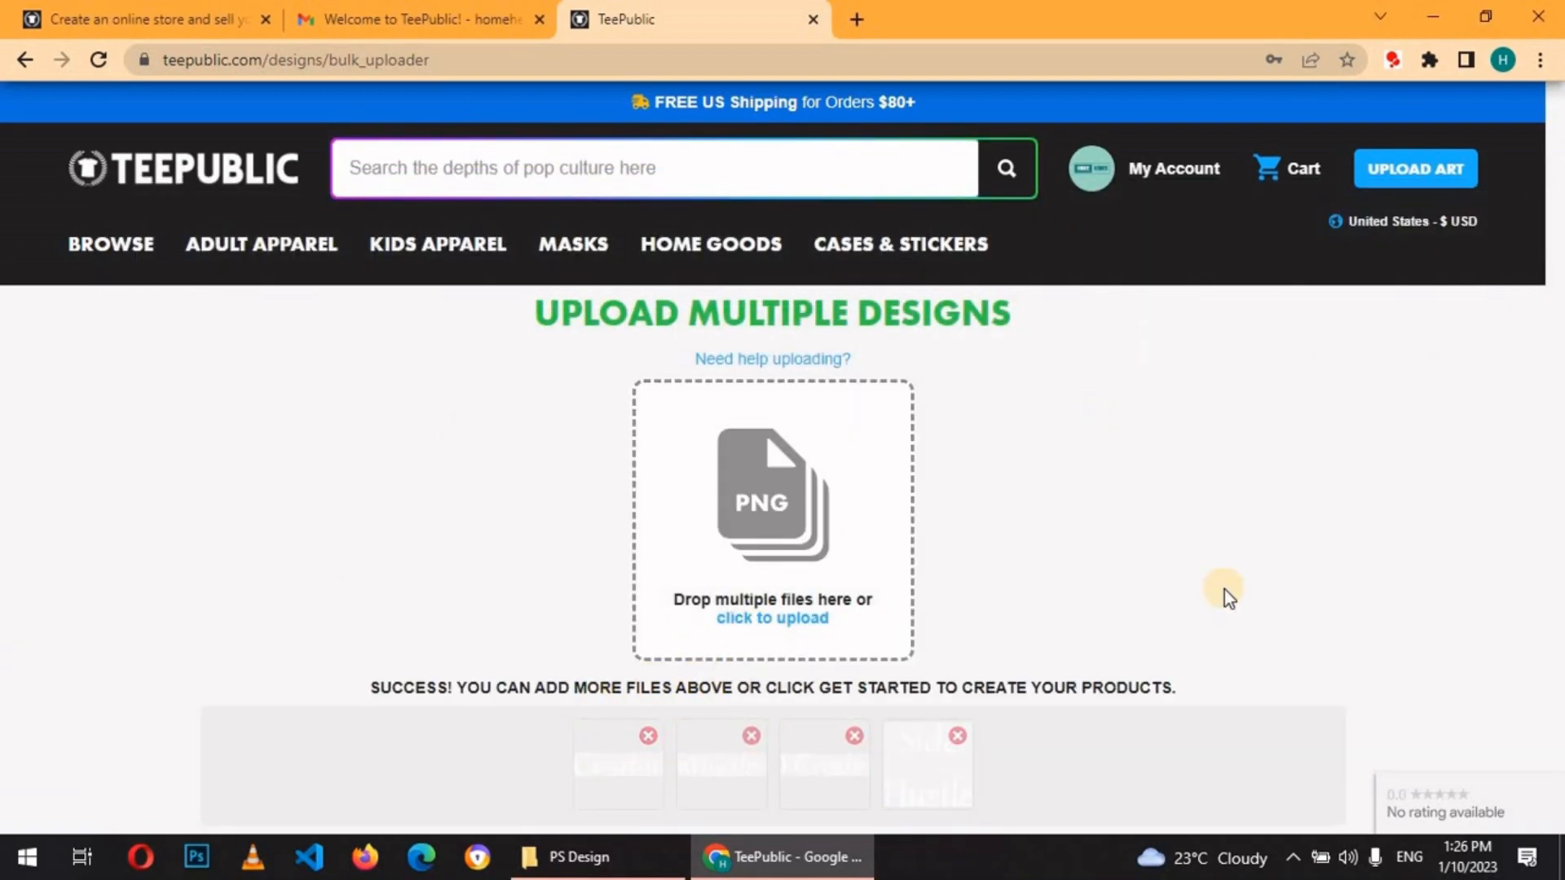
left_click_drag(1555, 123, 1556, 196)
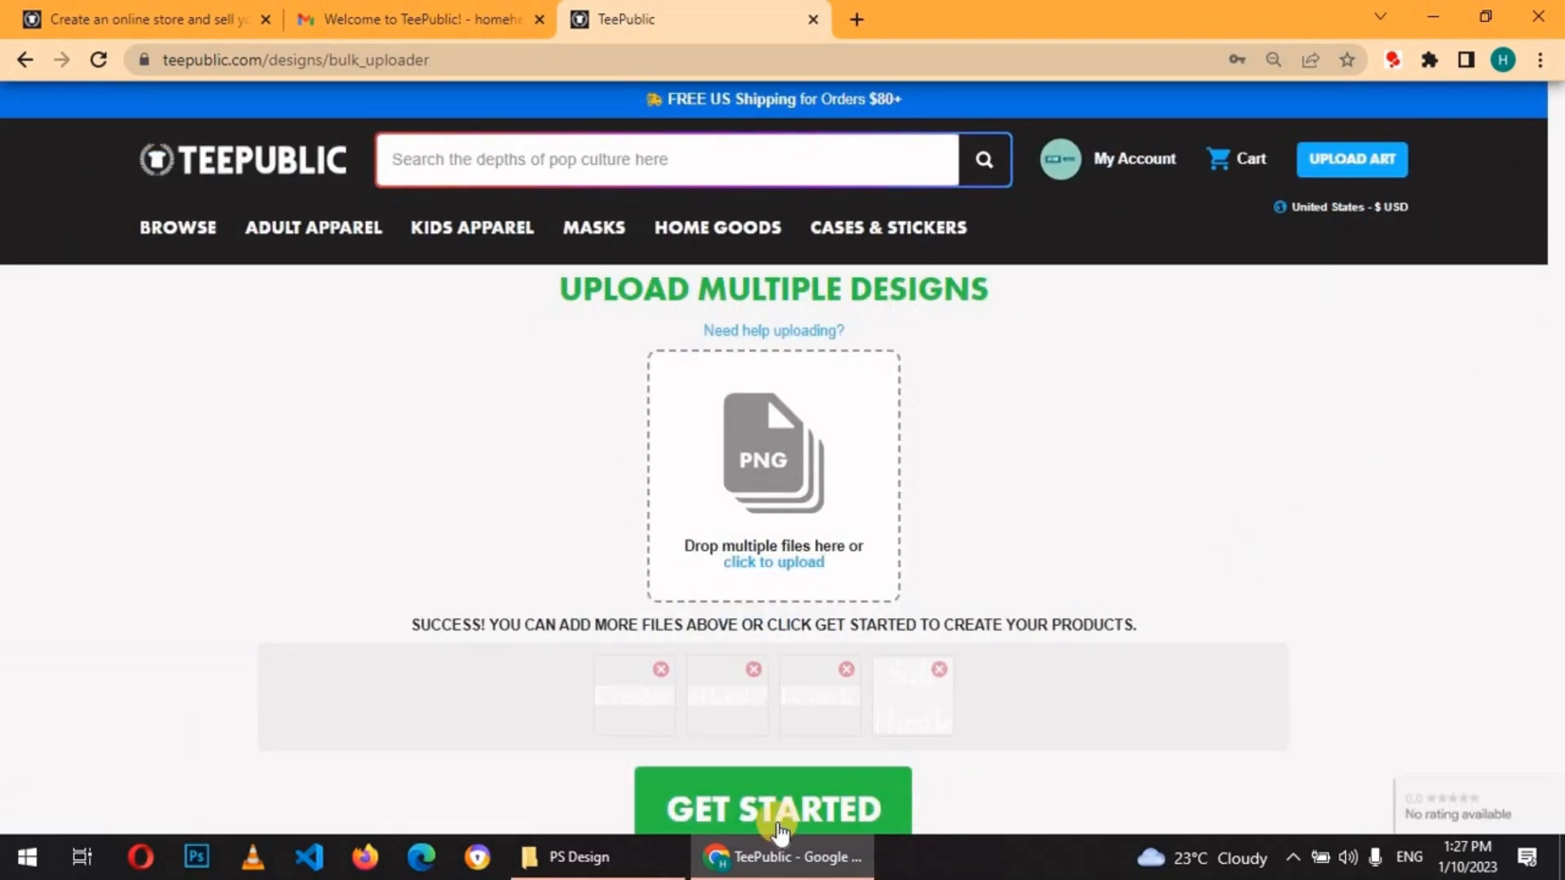
left_click(770, 811)
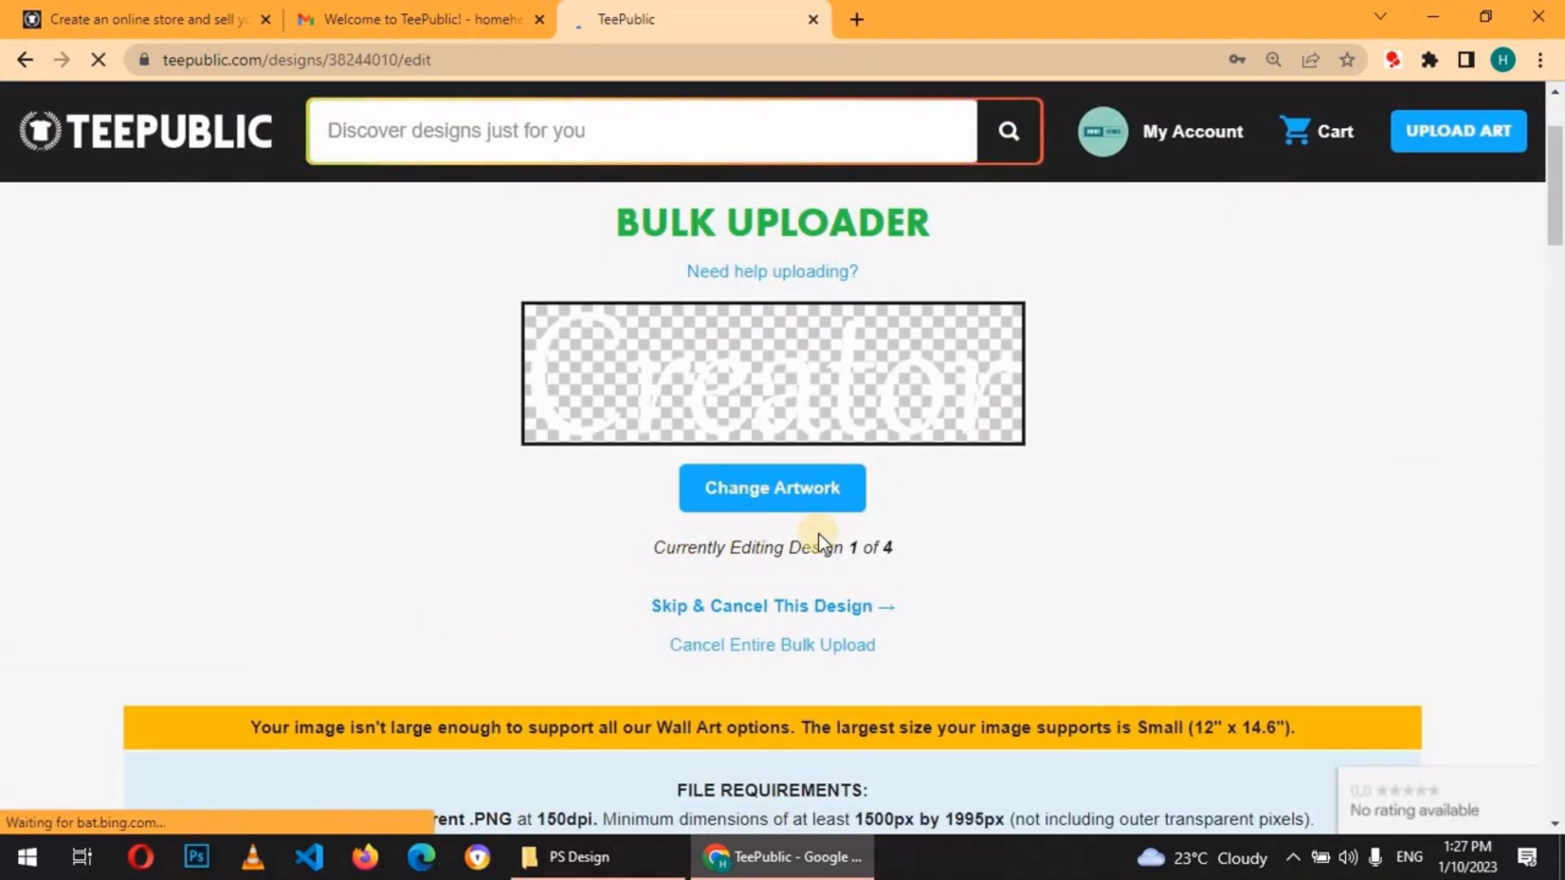
Title the first bulk design "Creator - Content ceators", with main tag "creators" and description "If you are a content creator, you dont want to miss this!"
left_click_drag(1558, 235, 1549, 291)
left_click(601, 411)
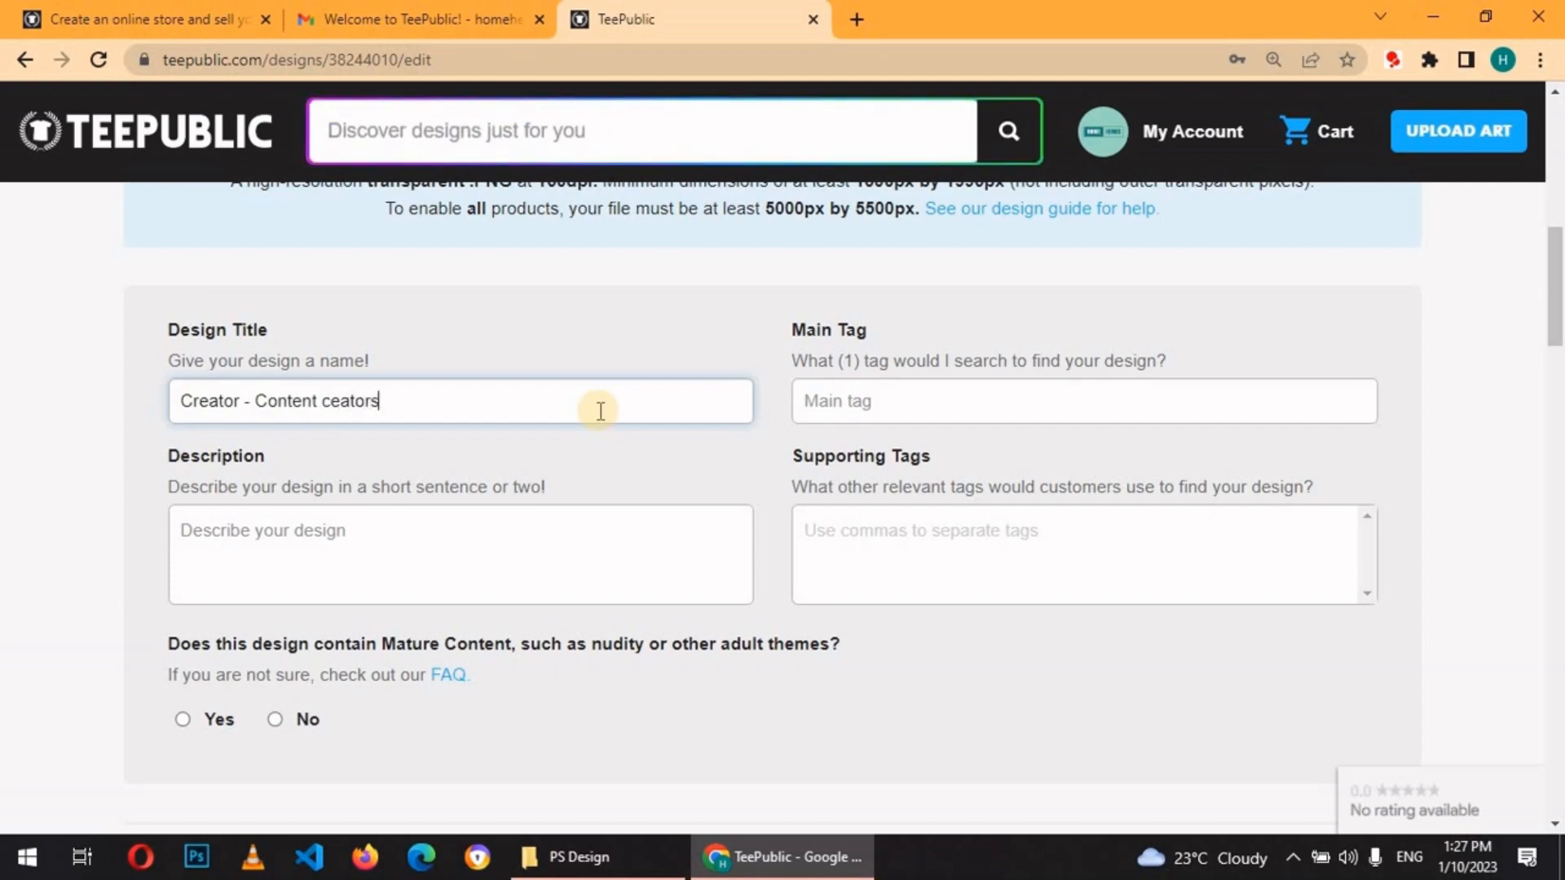
left_click(843, 404)
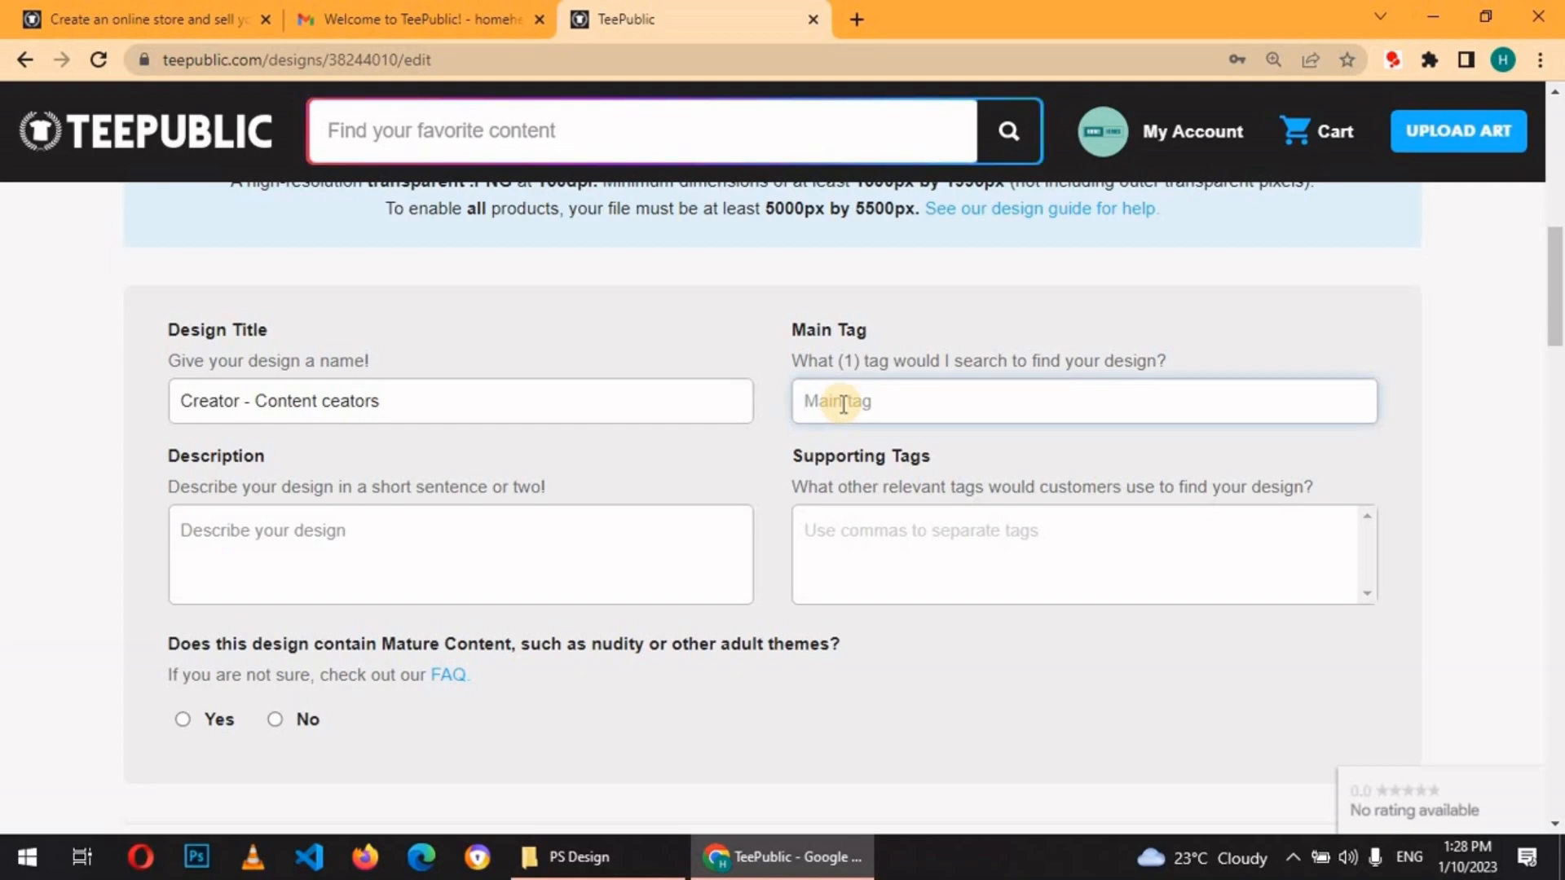
type("creators")
left_click(444, 557)
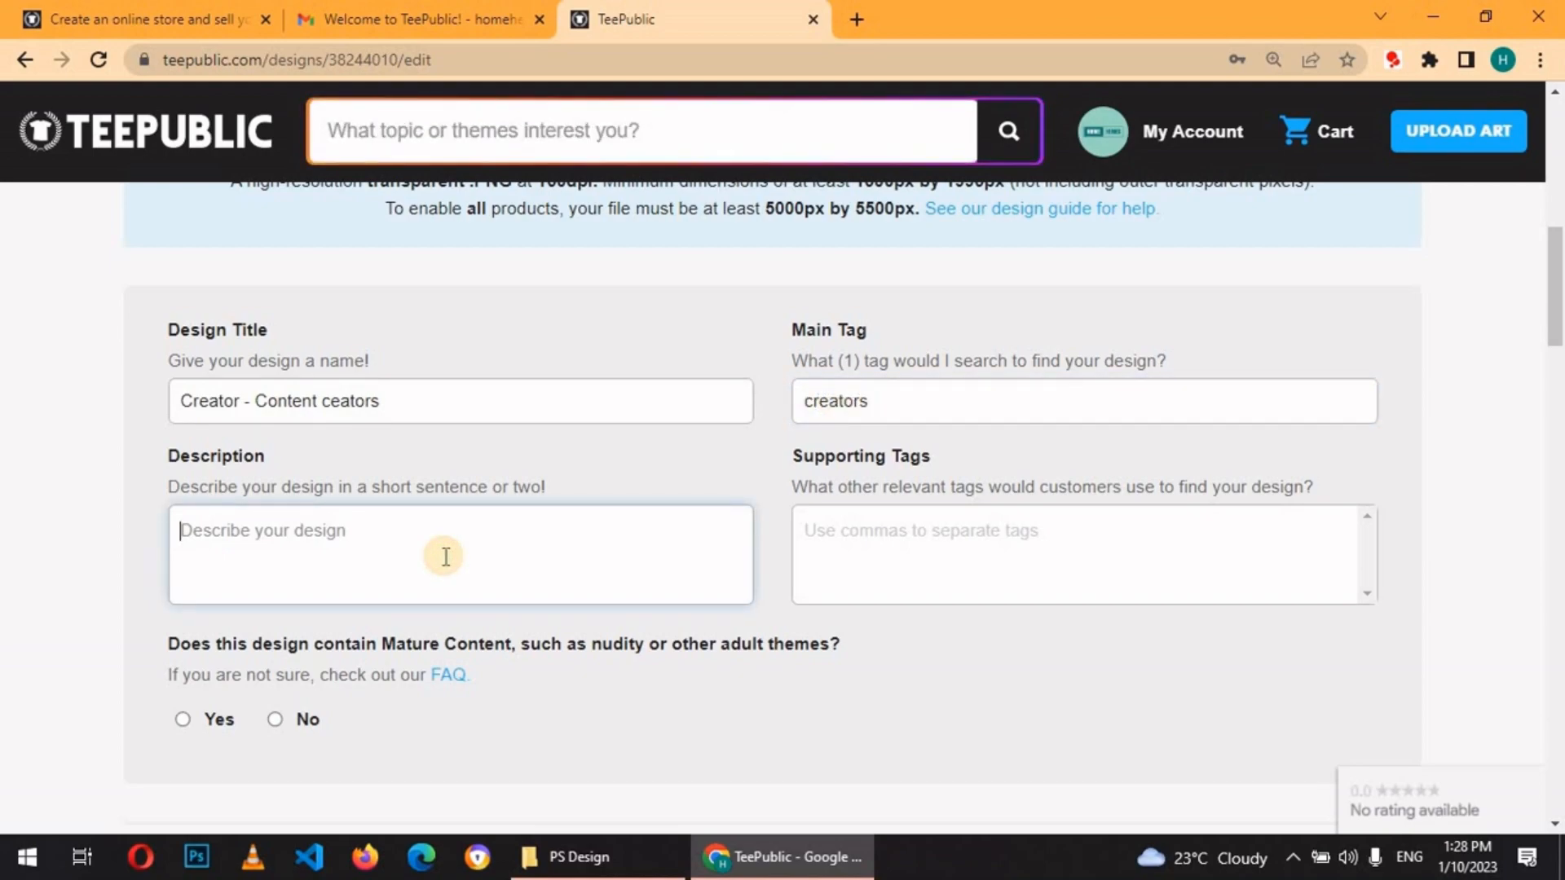
type("If you are a content creator, you dont want to miss this!")
Paste the supporting tags, add the suggested tags "yung" and "game", and mark the design as containing no mature content
left_click(902, 545)
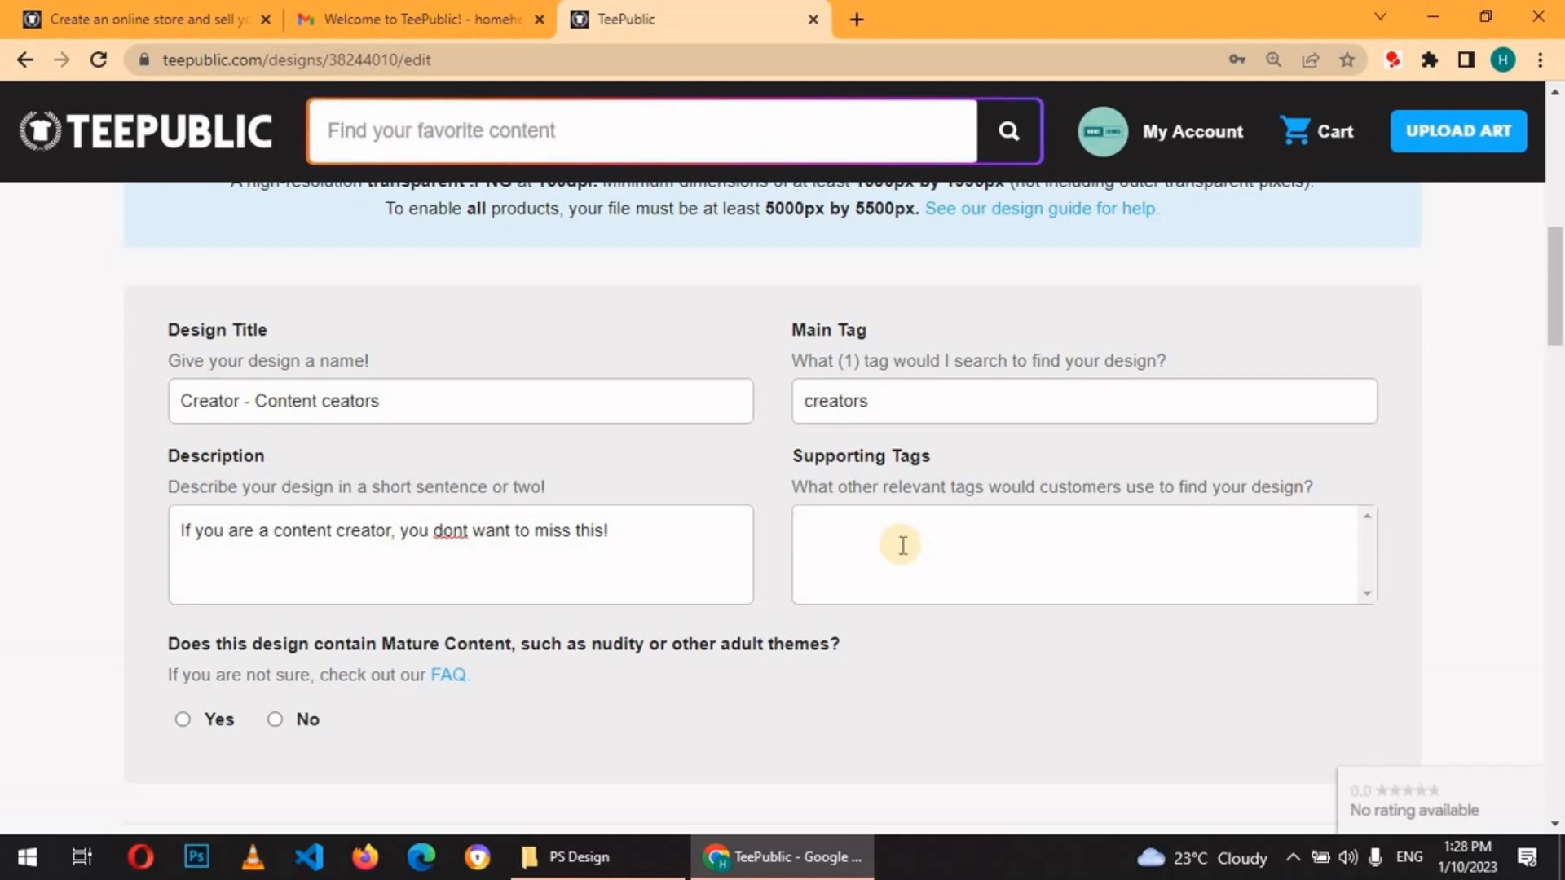
key("ctrl+v")
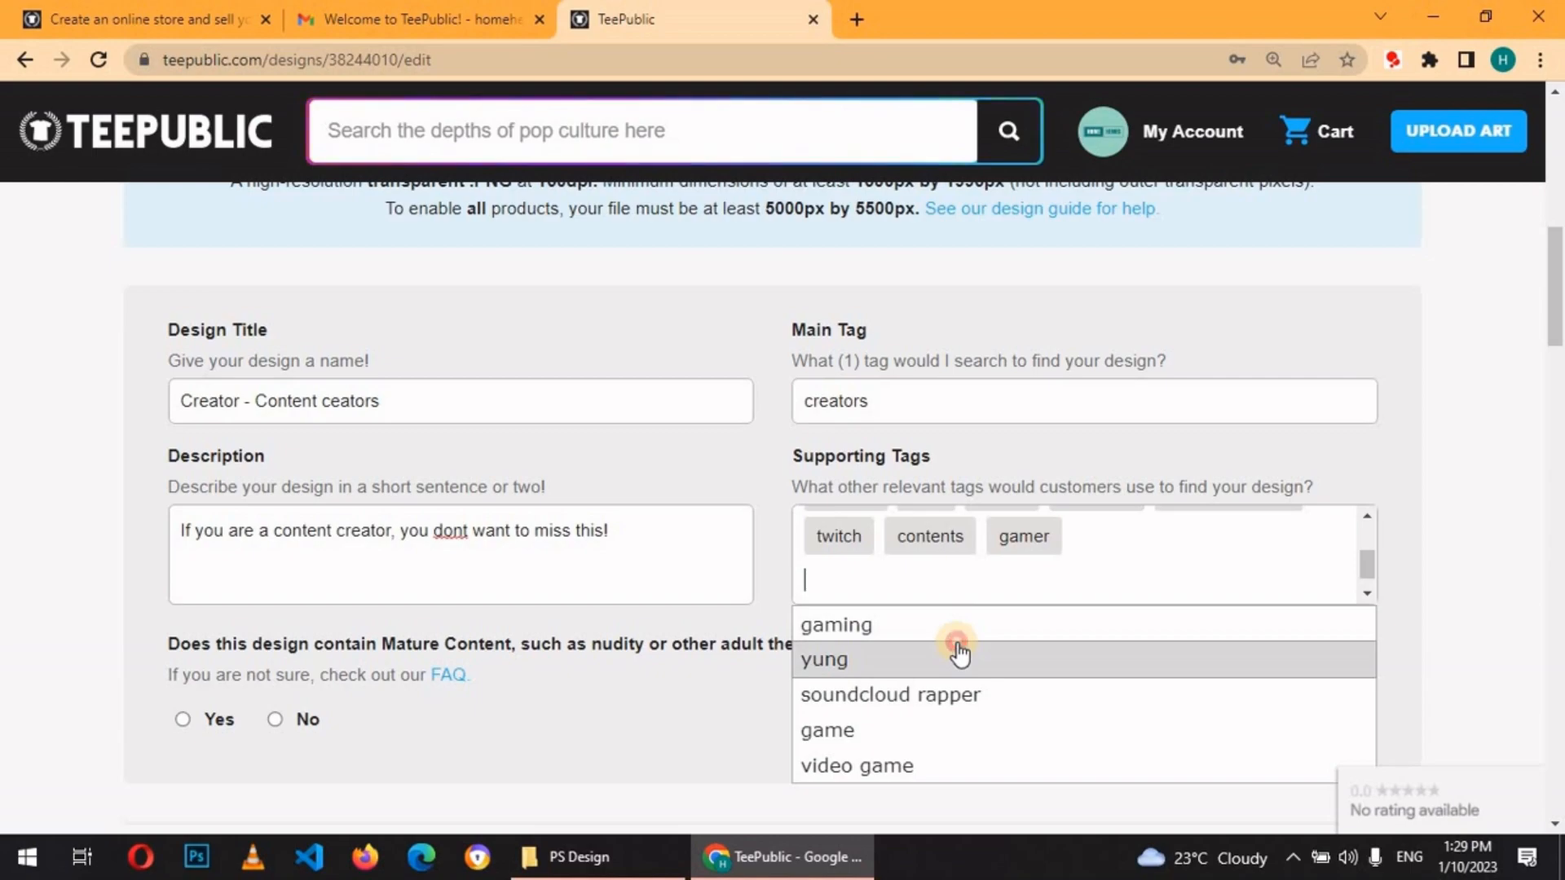
left_click(957, 653)
scroll(1551, 346, "down", 3)
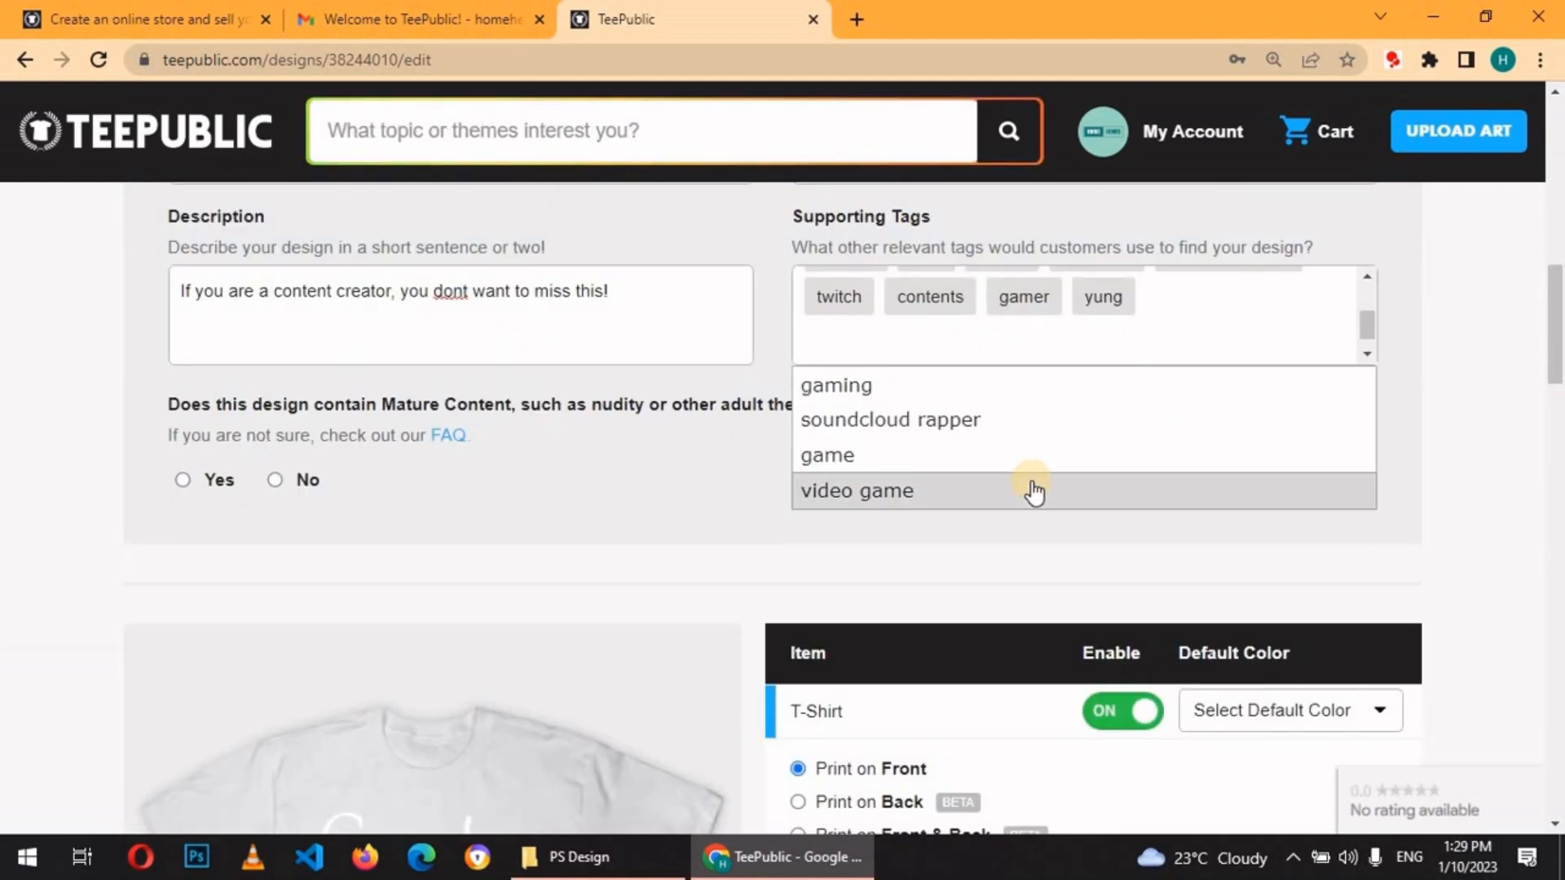
left_click(995, 460)
left_click(276, 480)
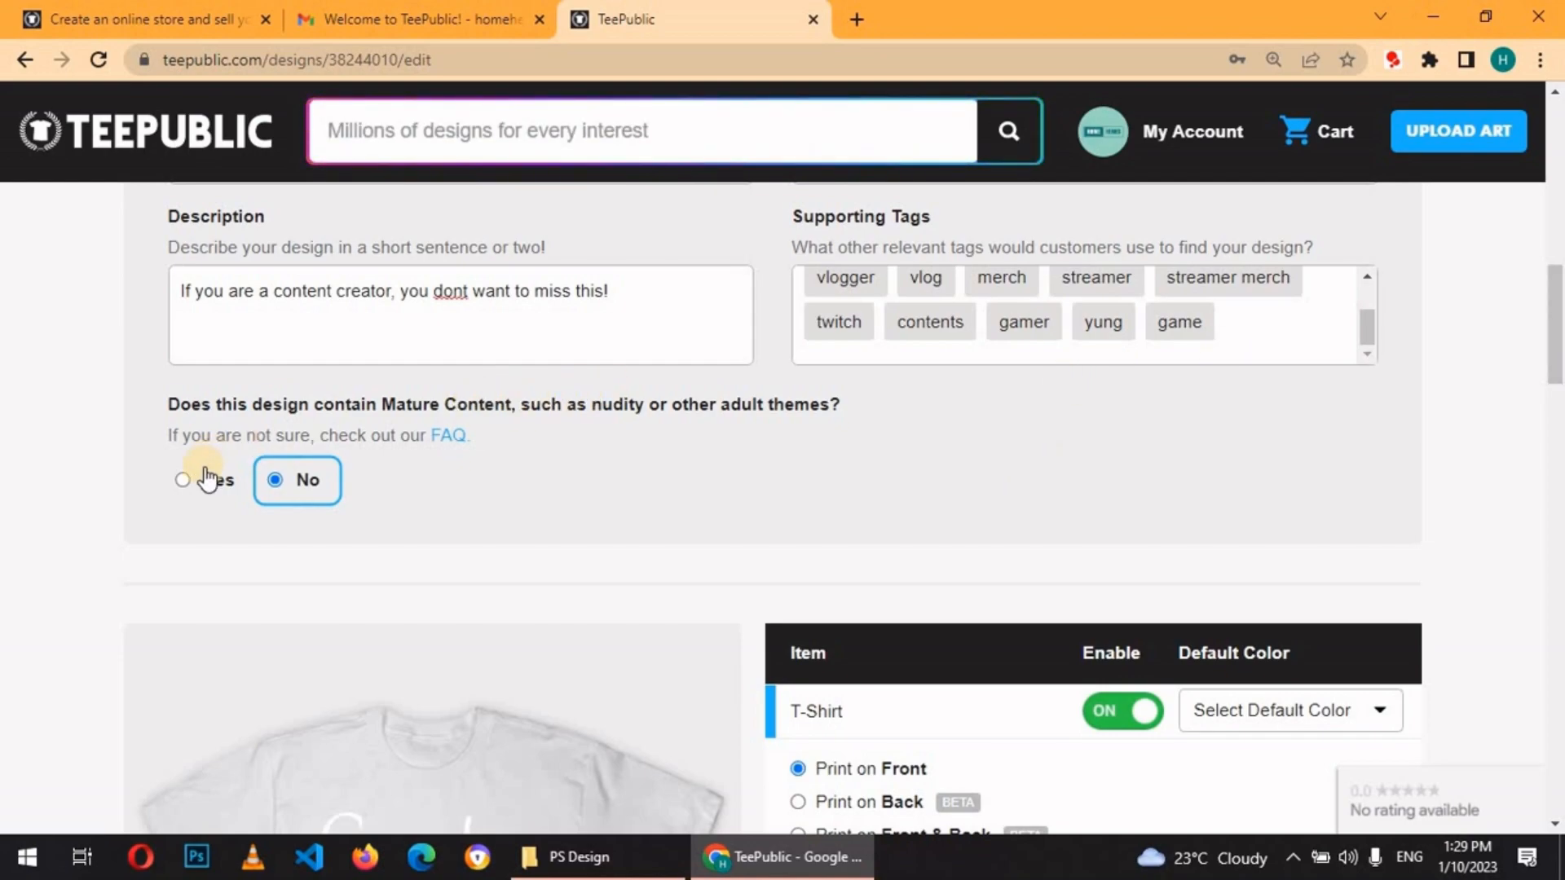
Set the default apparel color to Black and the Baseball Tee to Black/White, and preview the Kids and Kids Long Sleeve T-Shirt items
scroll(1342, 272, "down", 5)
left_click(1343, 272)
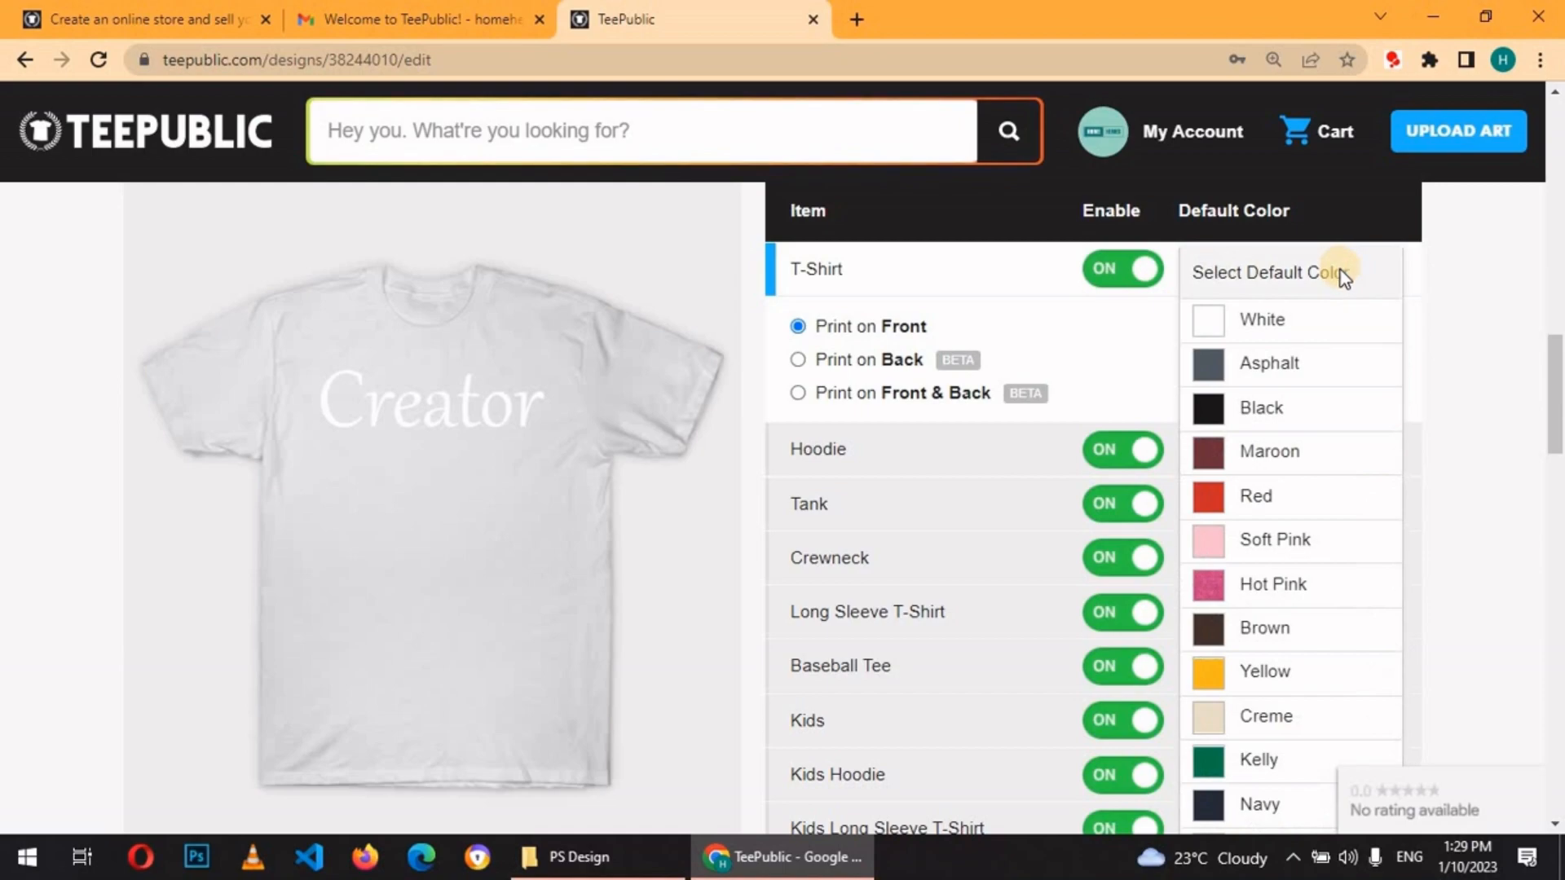
left_click(1282, 410)
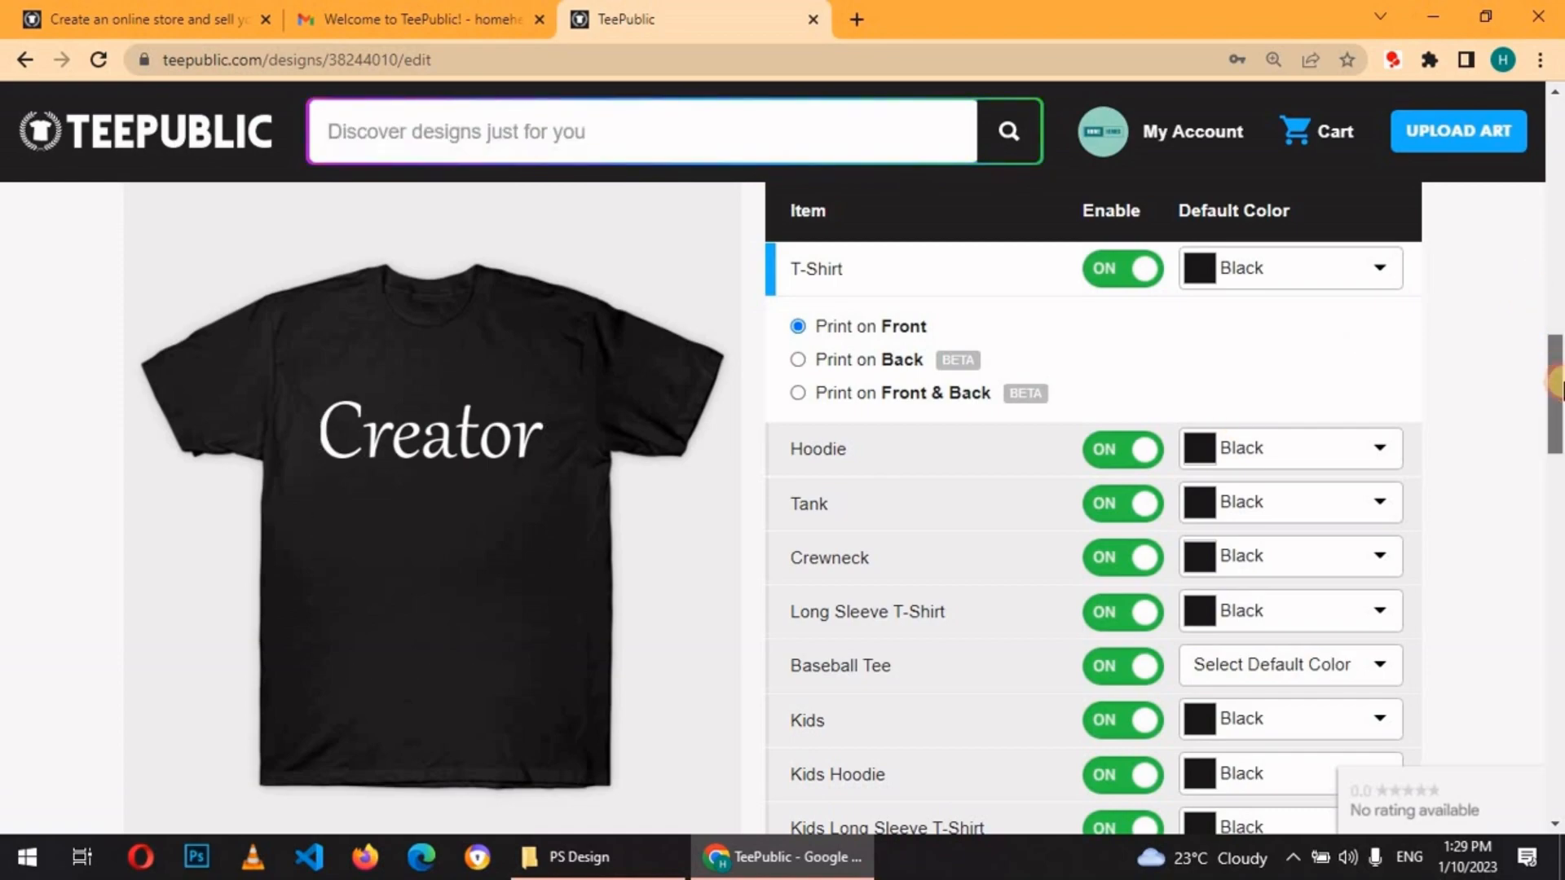
left_click_drag(1559, 379, 1560, 405)
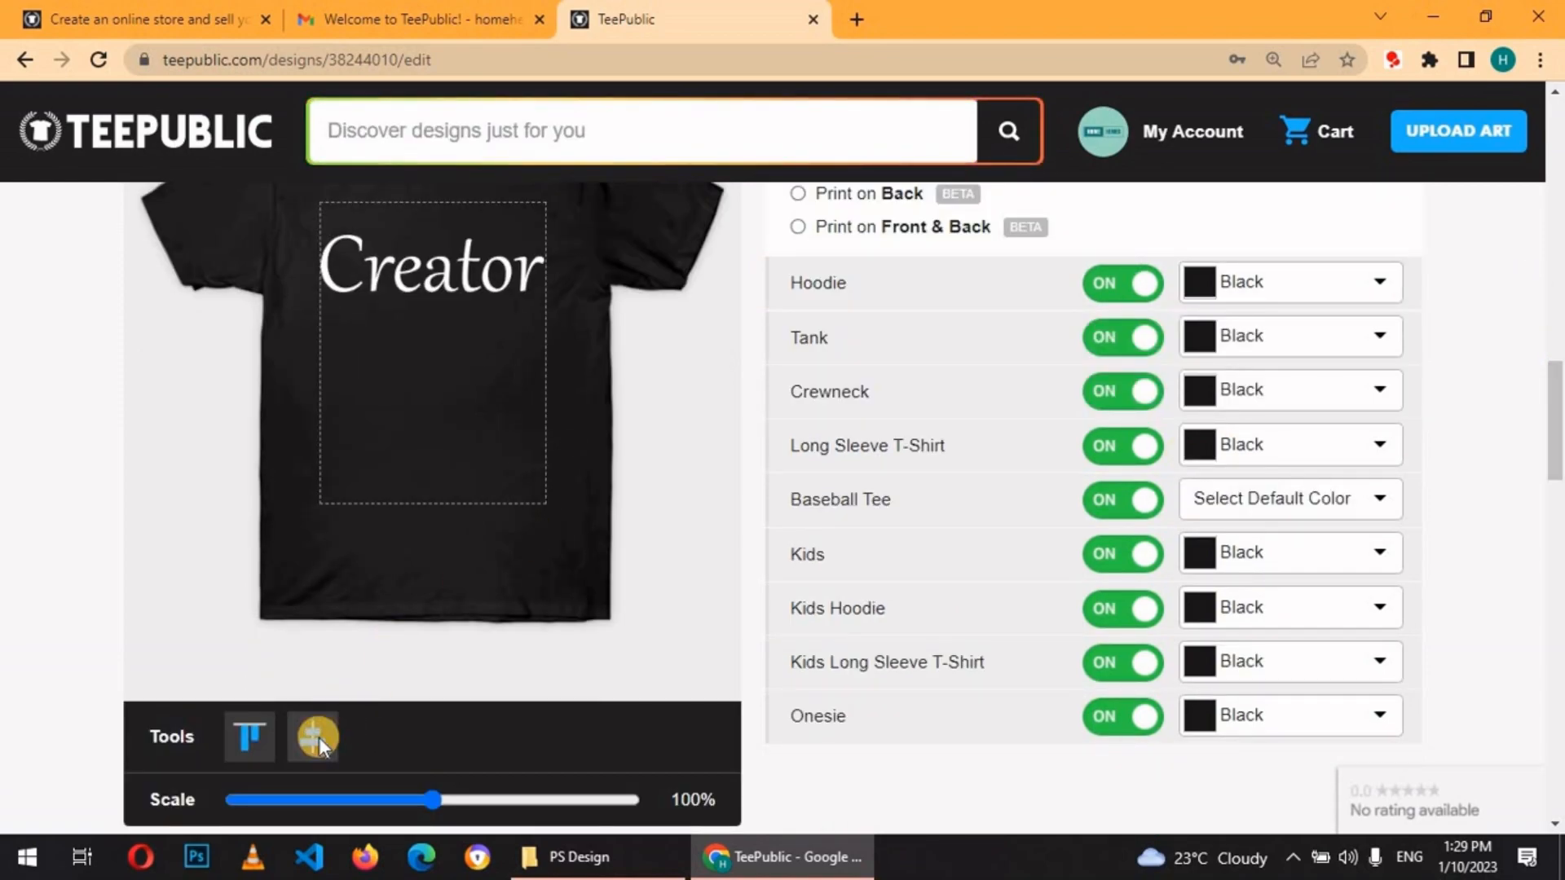
left_click(1317, 495)
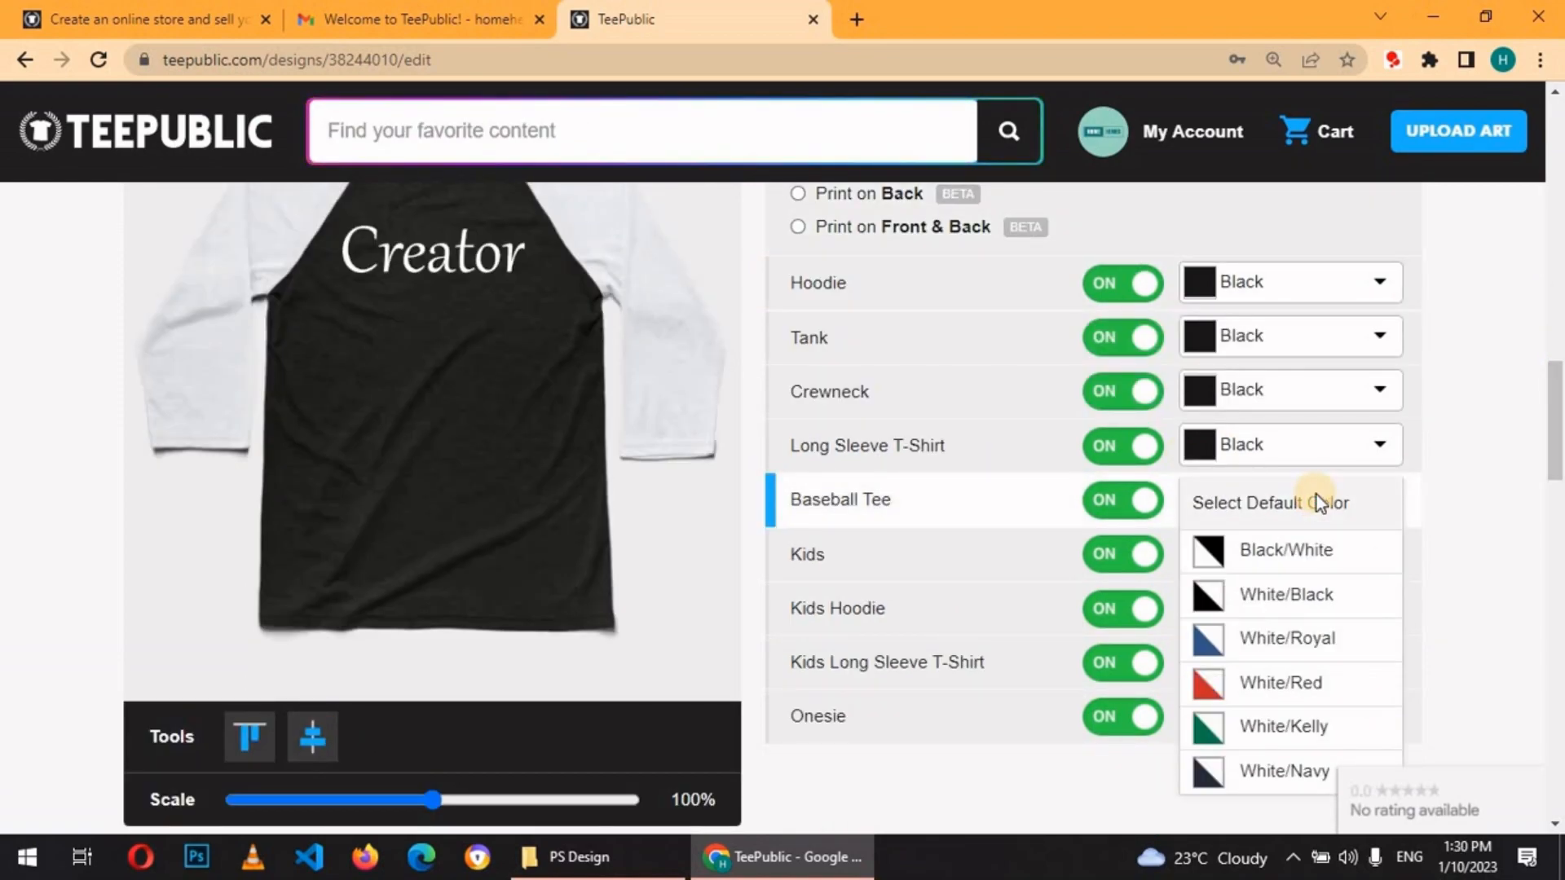
left_click(1286, 550)
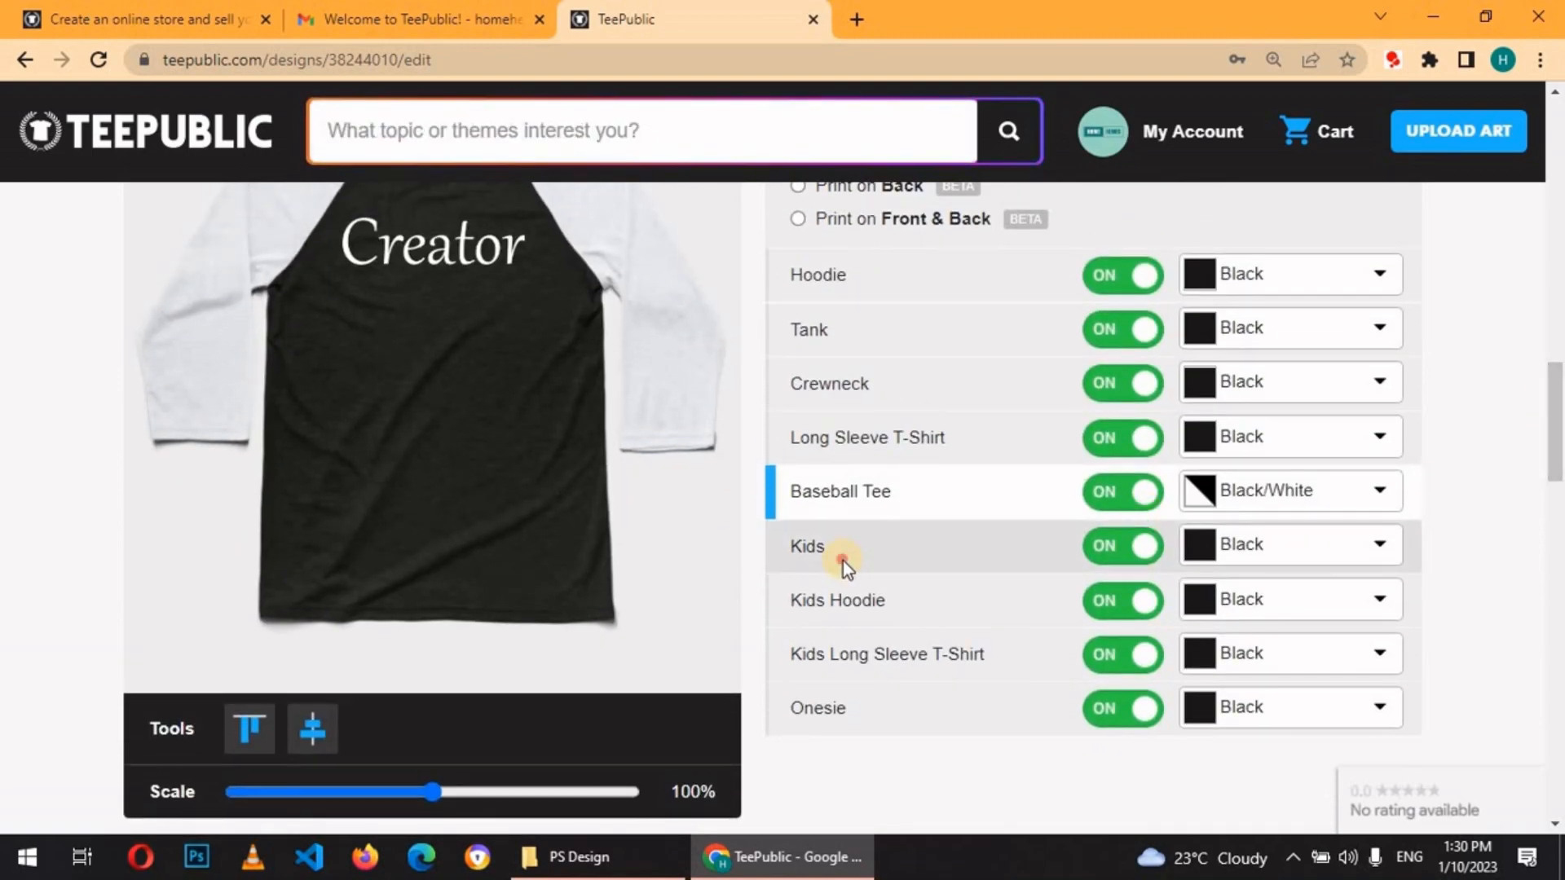
left_click(843, 561)
left_click(888, 655)
Enable the dark set of product colors, and toggle off the grey-blue and the brown heather swatches in the second row
left_click_drag(1559, 411, 1562, 498)
left_click(1243, 387)
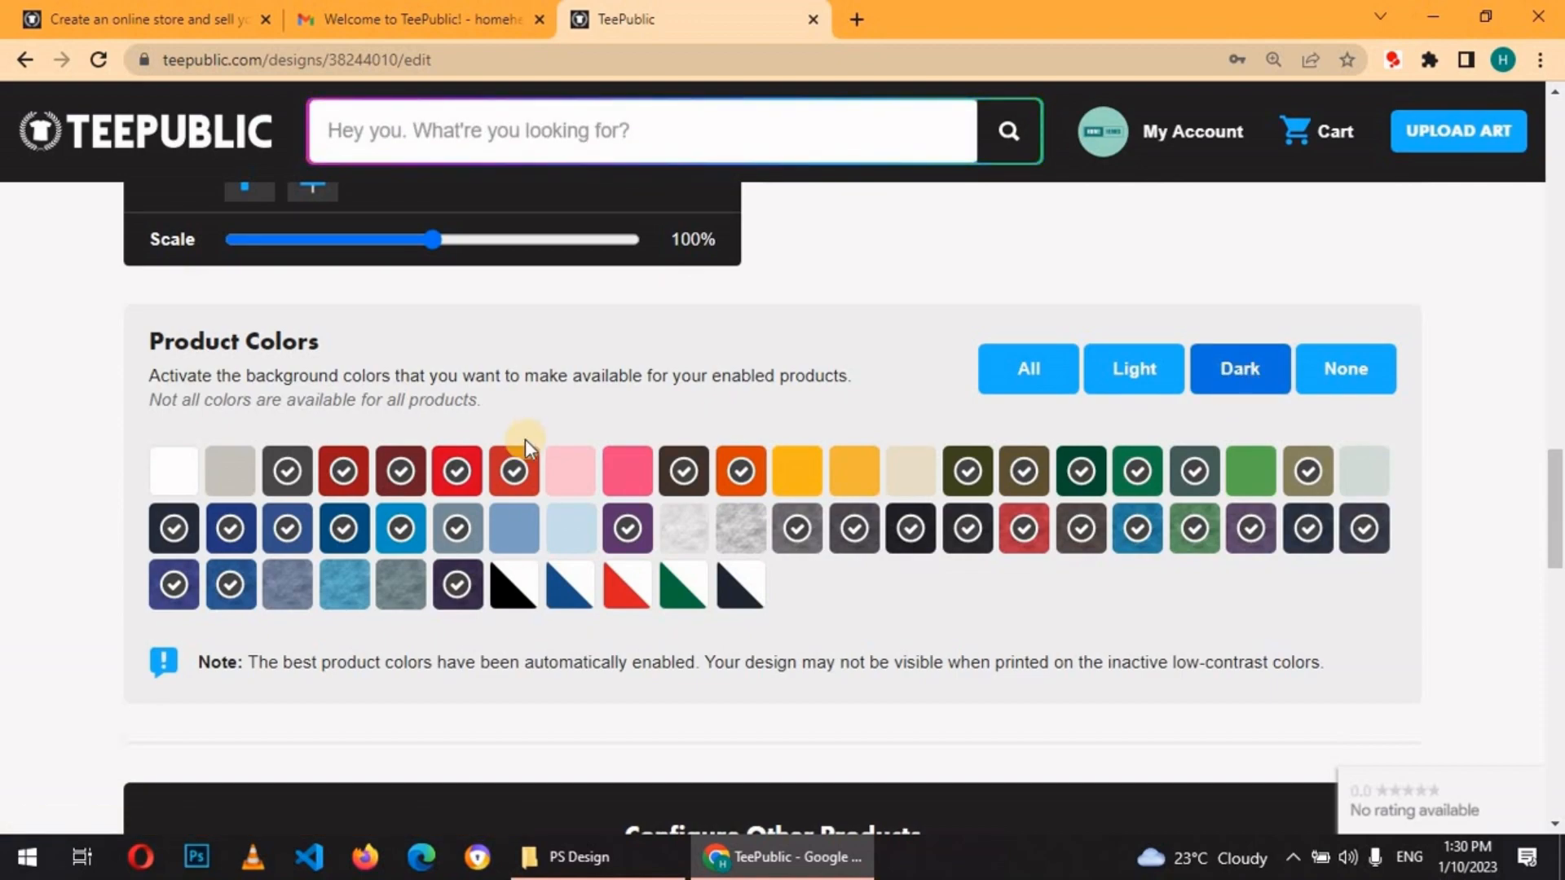
left_click(454, 532)
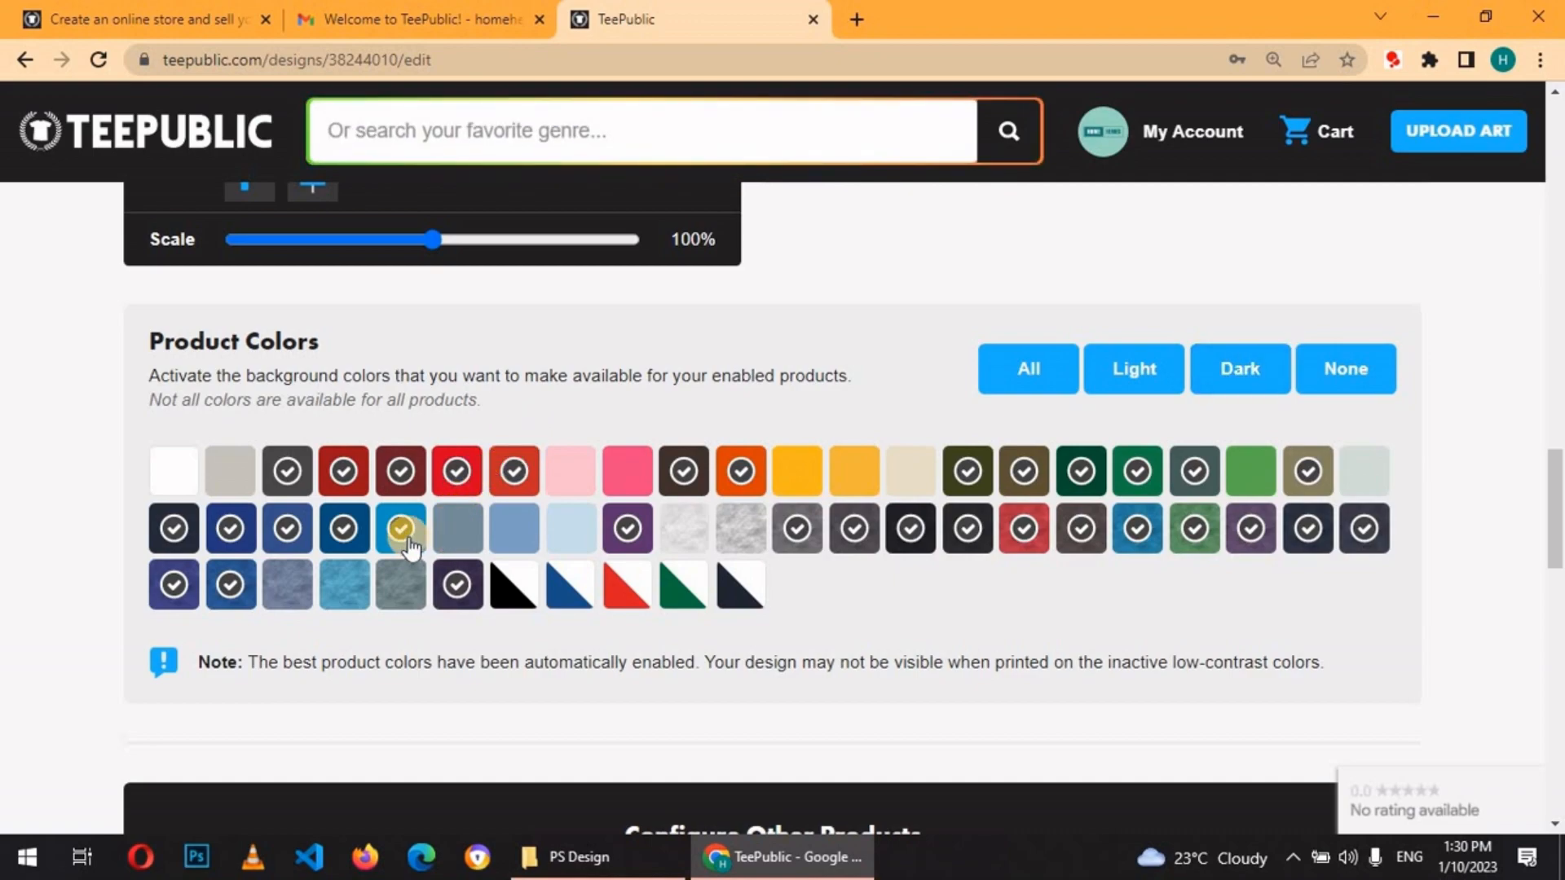
left_click(1084, 530)
Open the mug configuration for the Creator design, scale the mug artwork to 54%, and center it
left_click_drag(1556, 497, 1558, 593)
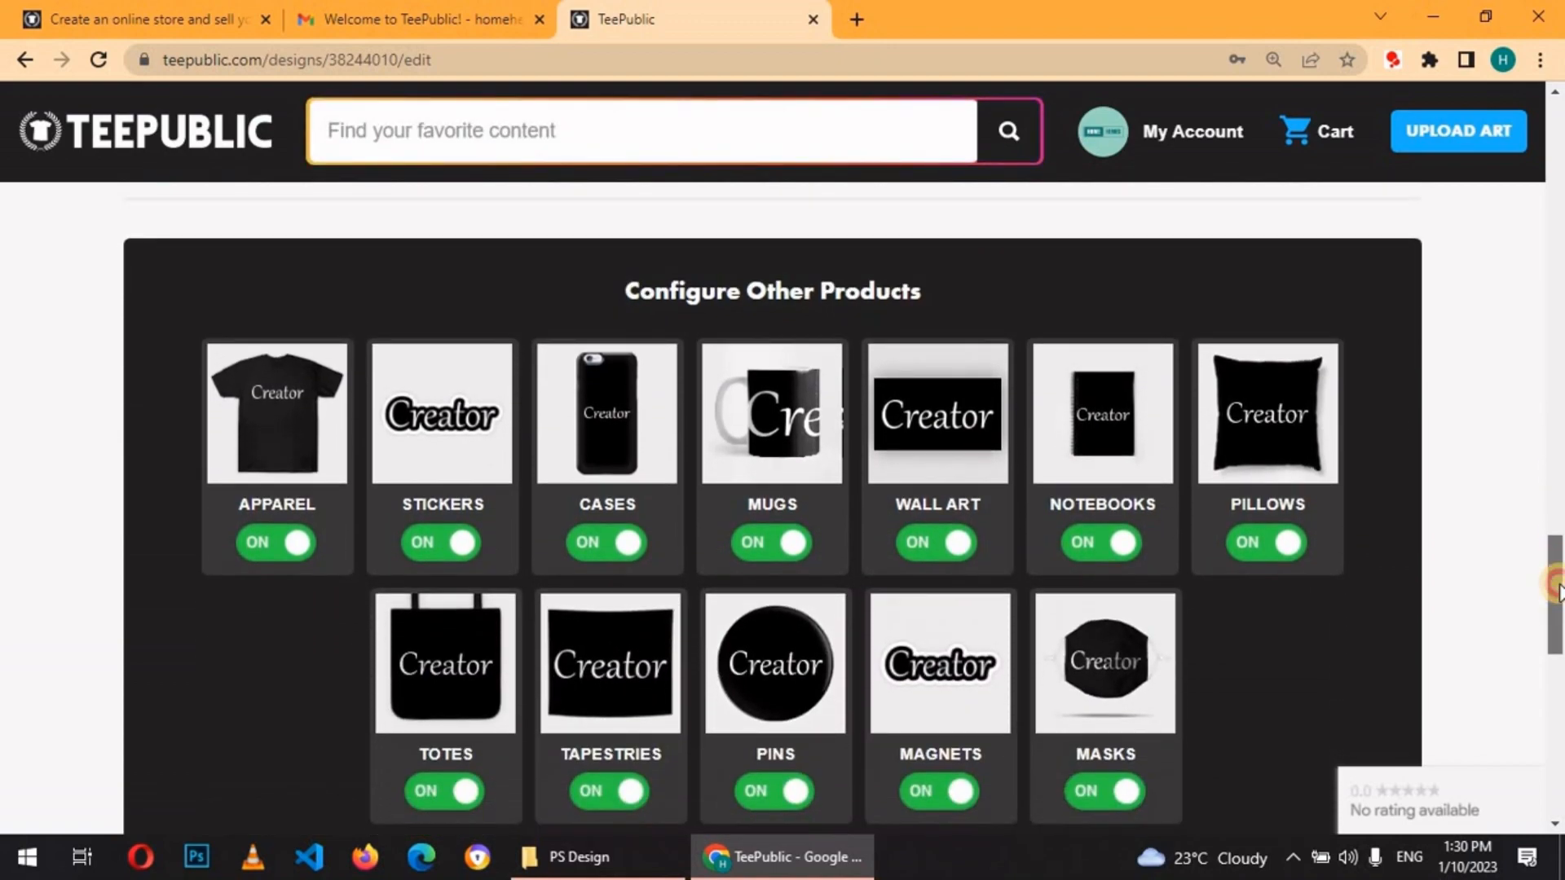
left_click(766, 422)
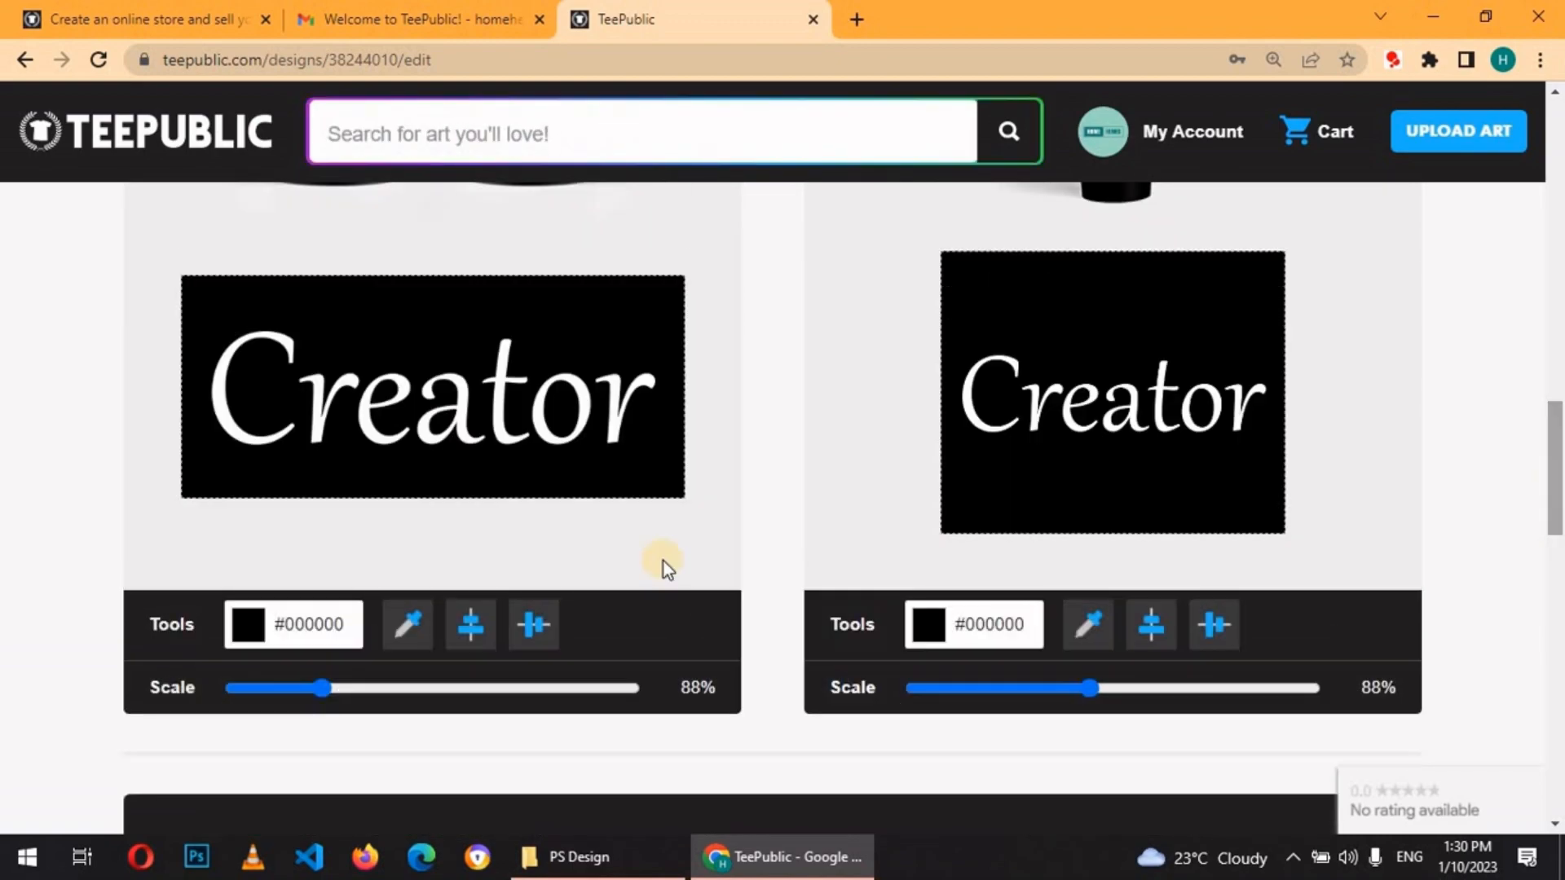
left_click_drag(325, 685, 277, 687)
left_click(521, 622)
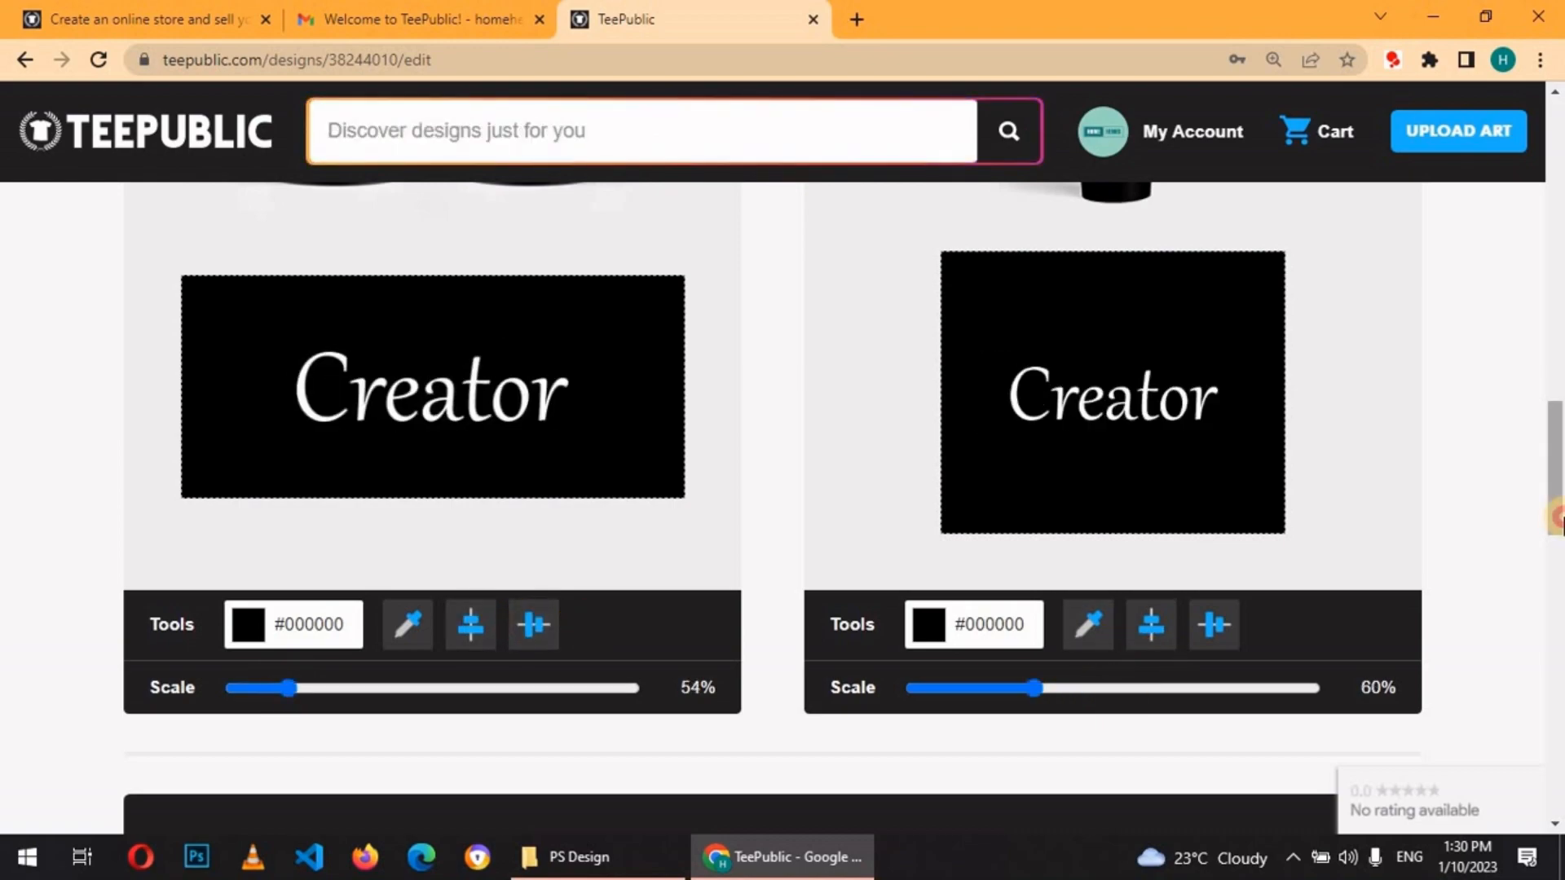
Check the enabled products for the Creator design and proceed to the next uploaded design
mouse_move(1558, 517)
left_mouse_down()
mouse_move(1558, 473)
mouse_move(1558, 503)
left_mouse_up()
scroll(1557, 509, "down", 6)
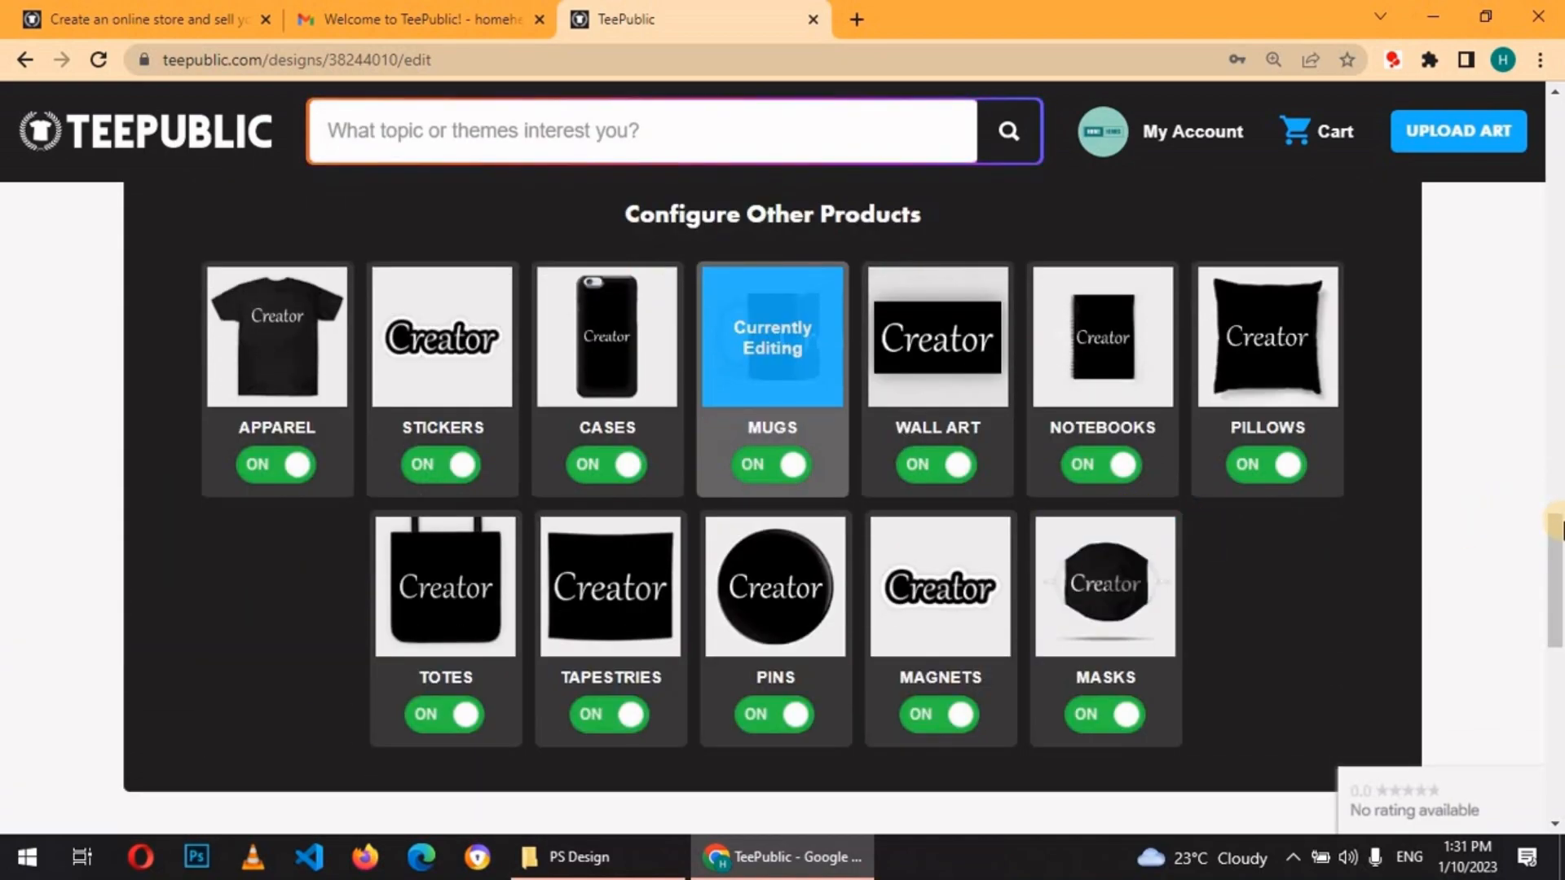
scroll(1103, 343, "down", 4)
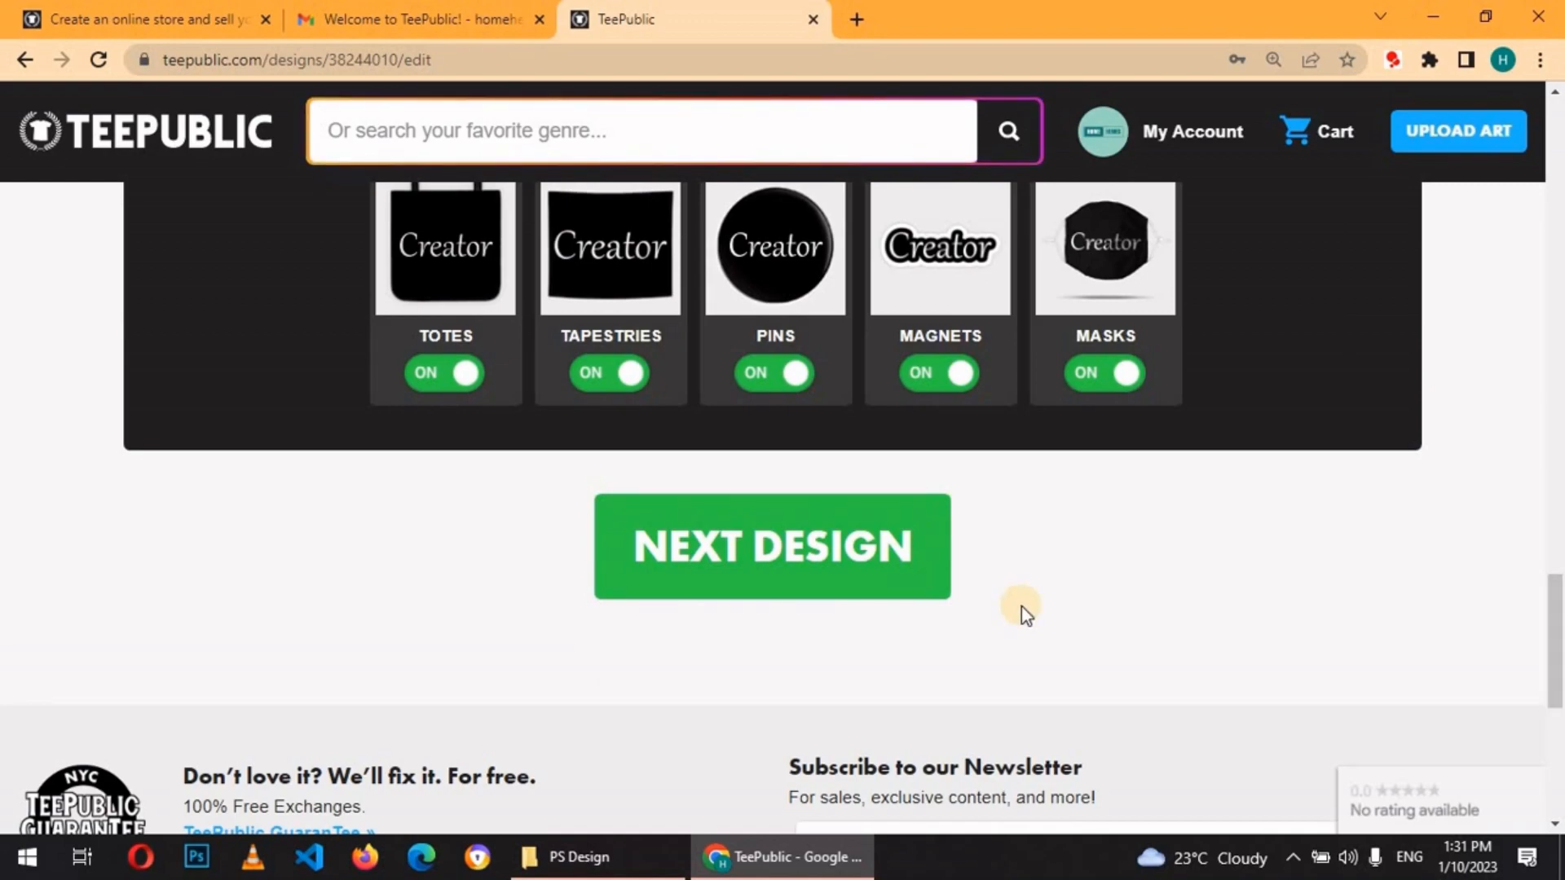
left_click(868, 560)
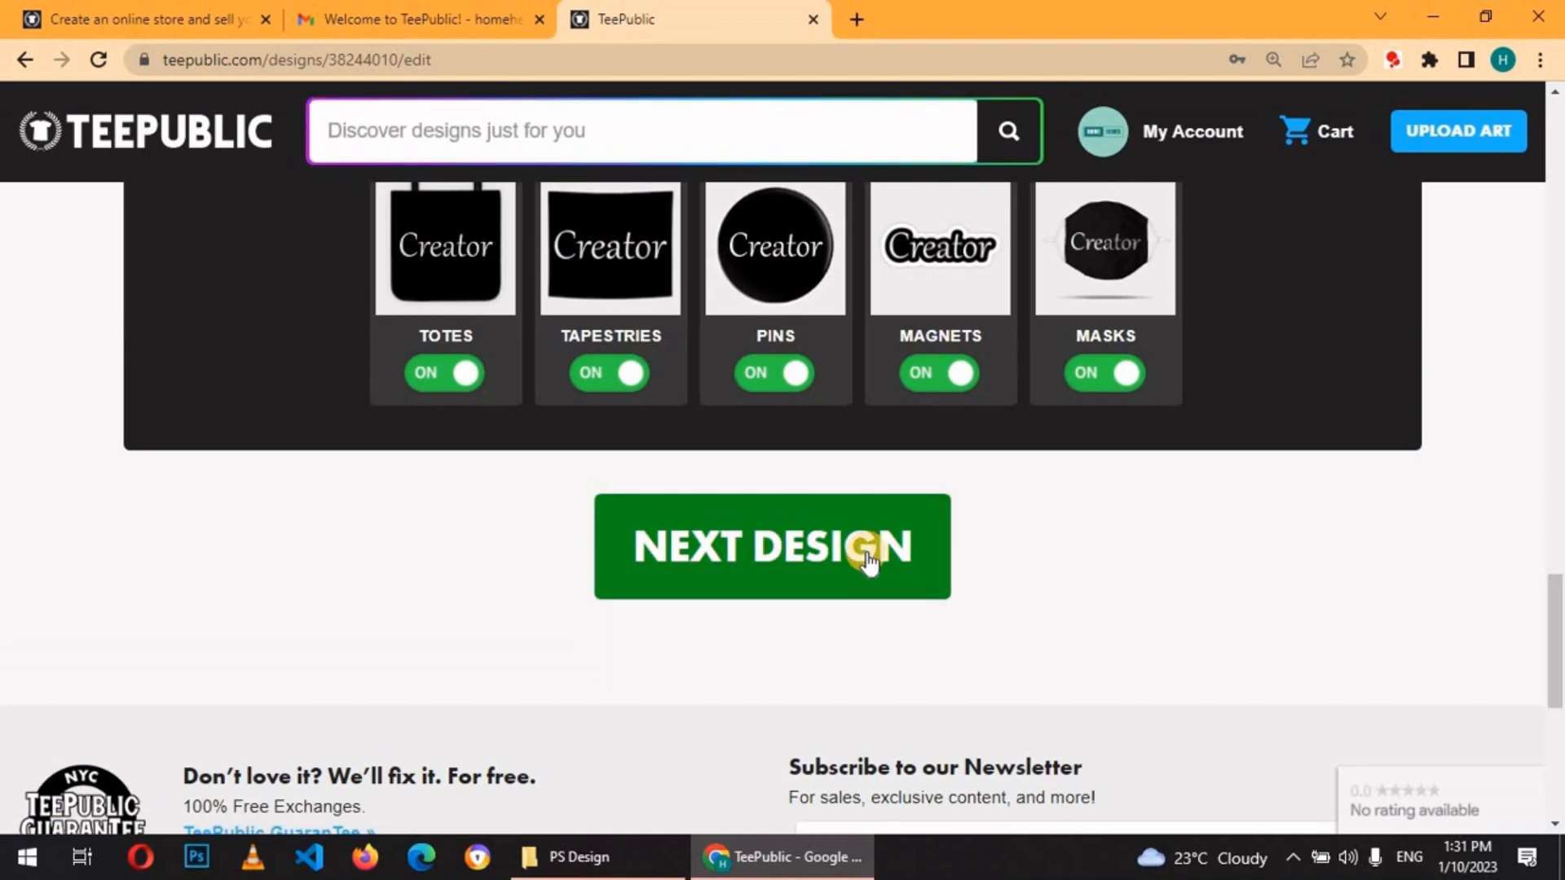
Title the design "Hustler - Entrepreneurs", use "entrepreneur" as main tag, write a description aimed at entrepreneurs, and mark it as not mature
scroll(1561, 330, "down", 10)
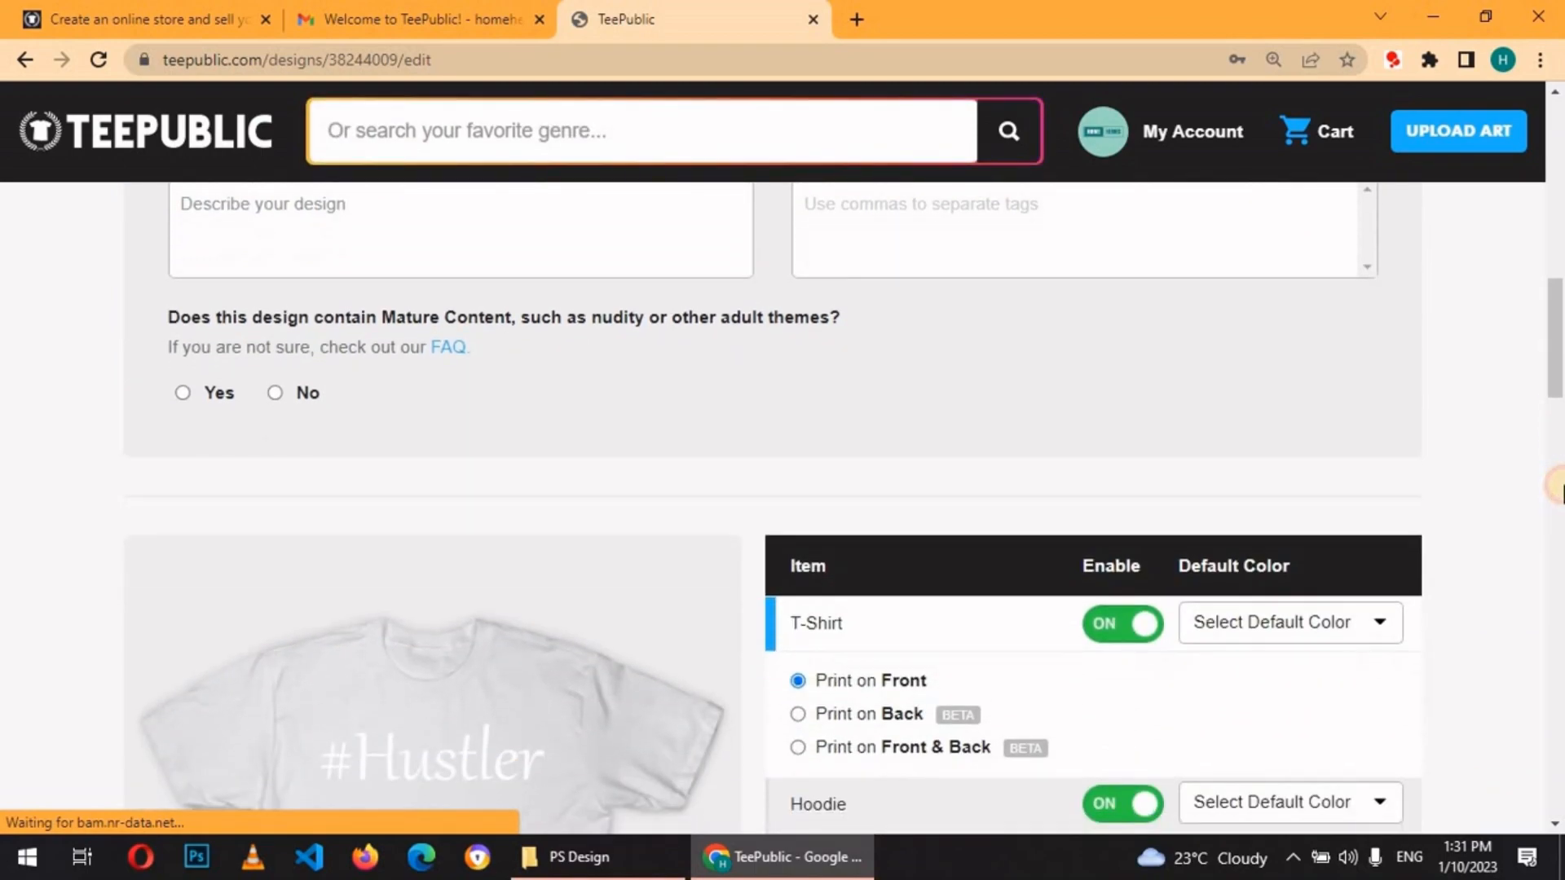
scroll(580, 528, "up", 5)
left_click(549, 482)
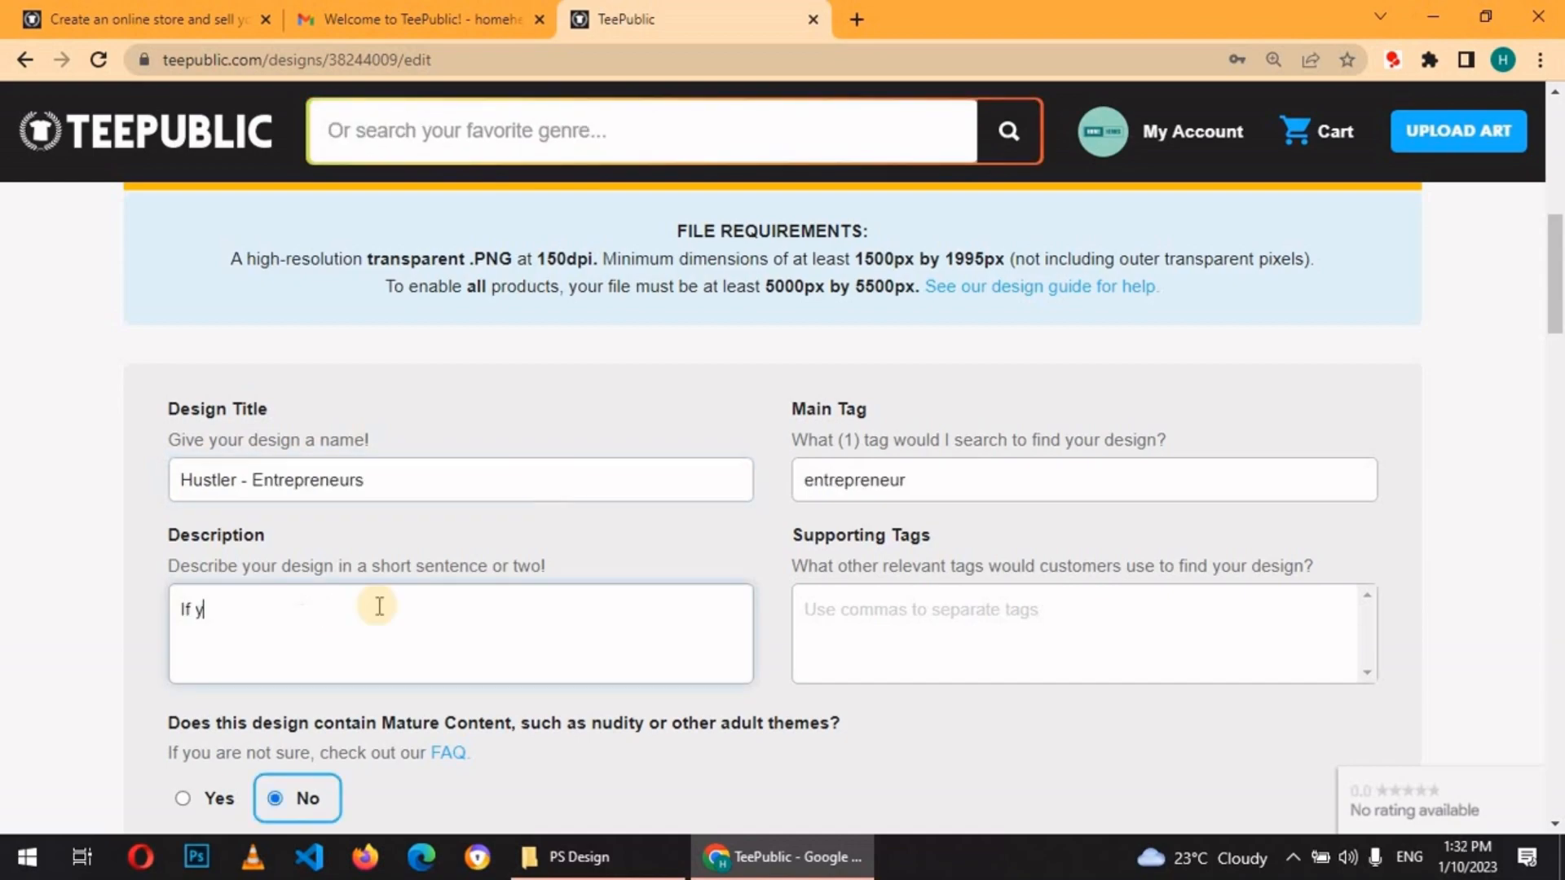
type("trepreneur, you definitely don't wanna miss this in your collection")
left_click(874, 619)
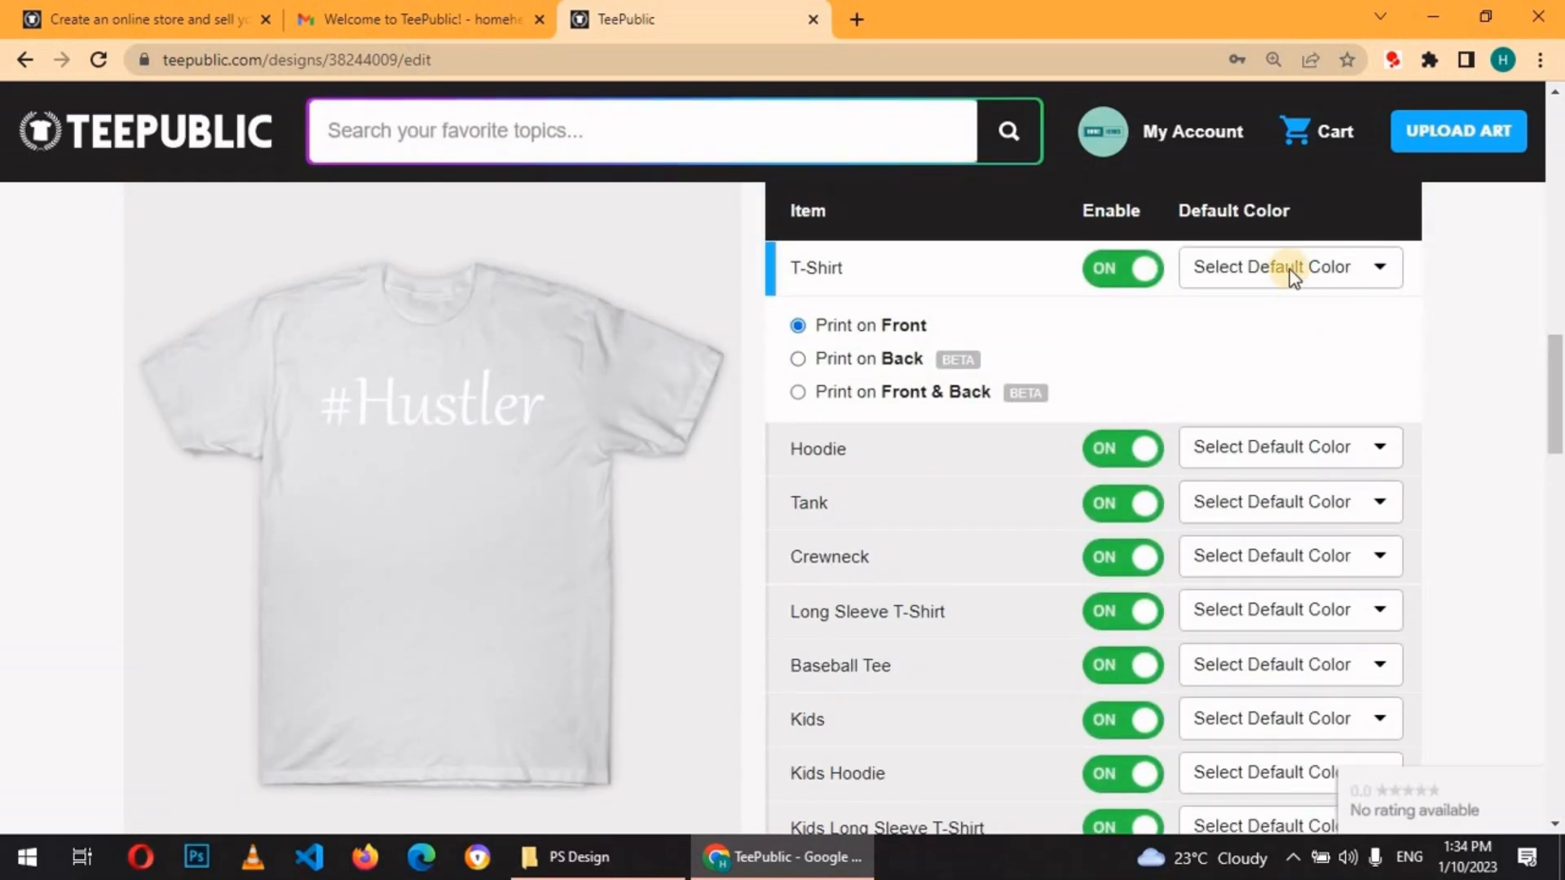
Set the default apparel color to Black for the #Hustler design and center the artwork horizontally on the T-shirt
left_click(1285, 269)
left_click(1253, 406)
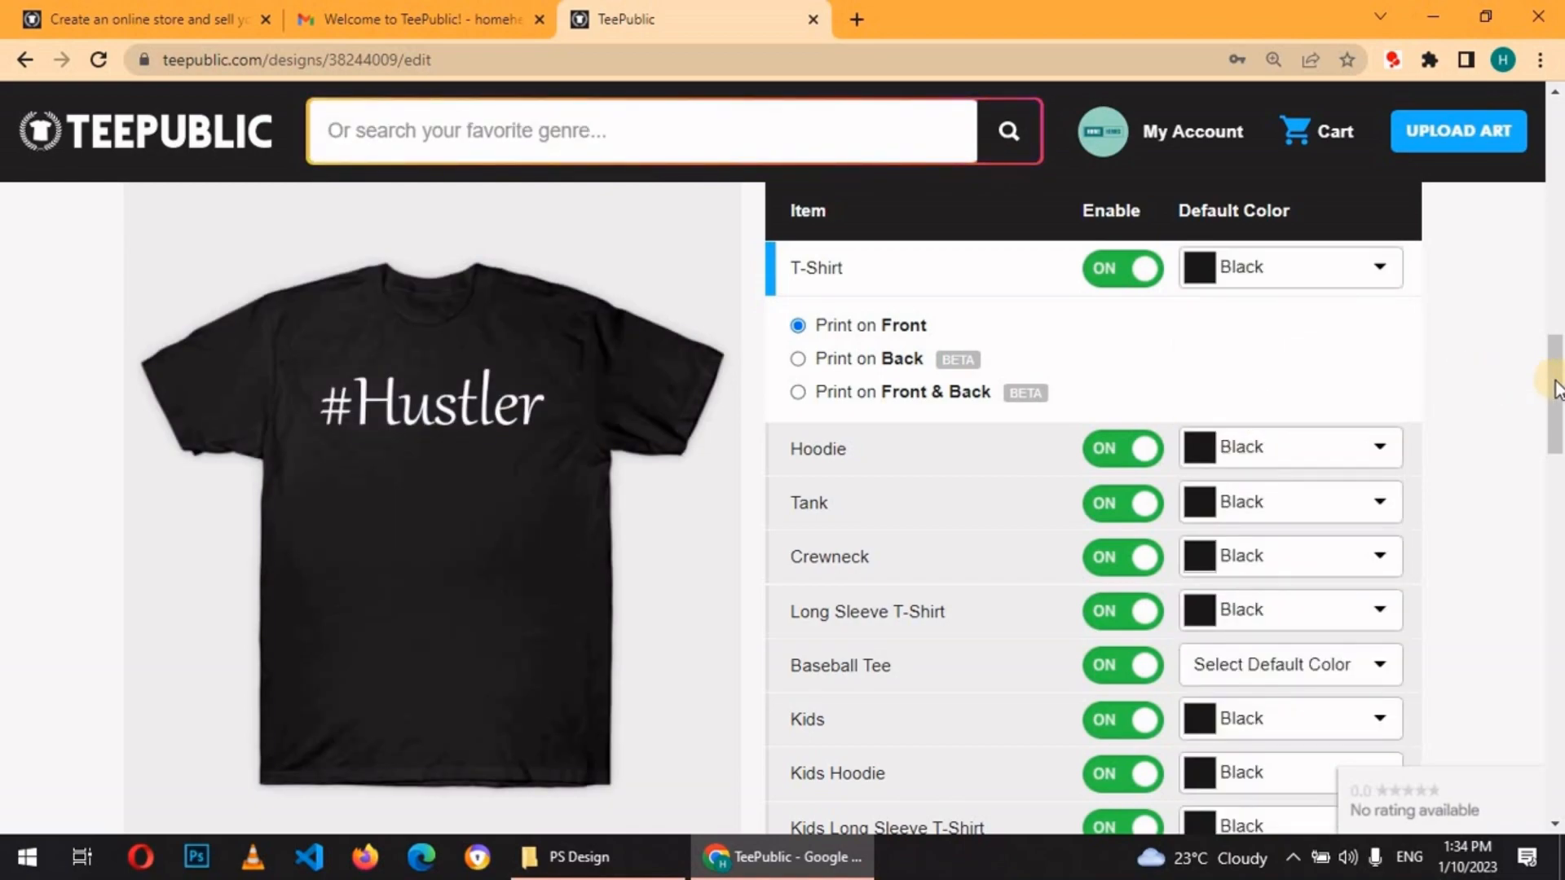
scroll(1533, 408, "down", 1)
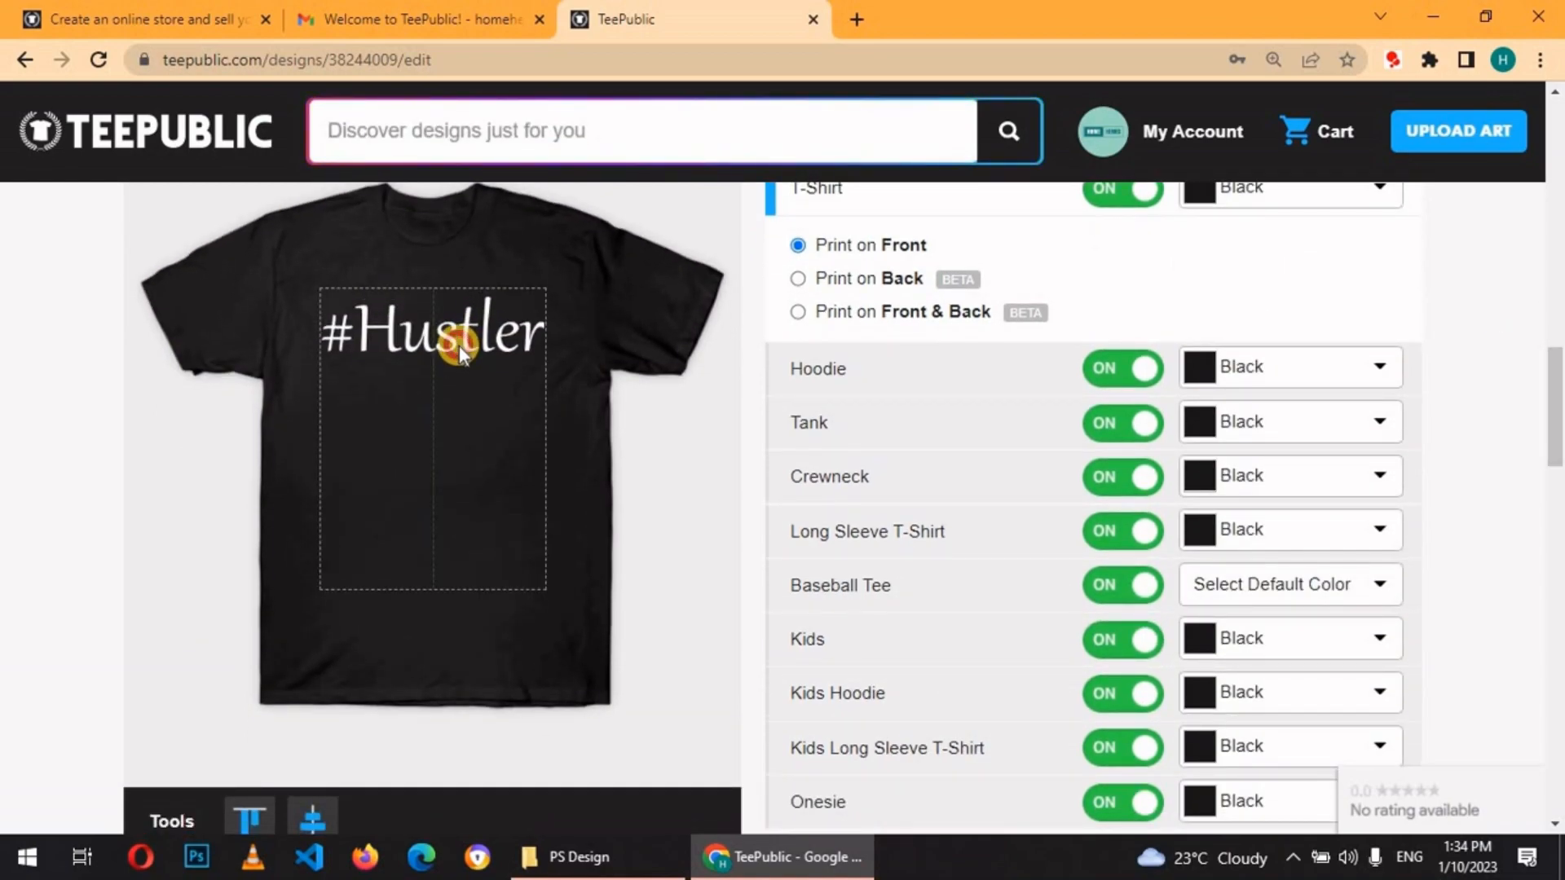
left_click(318, 801)
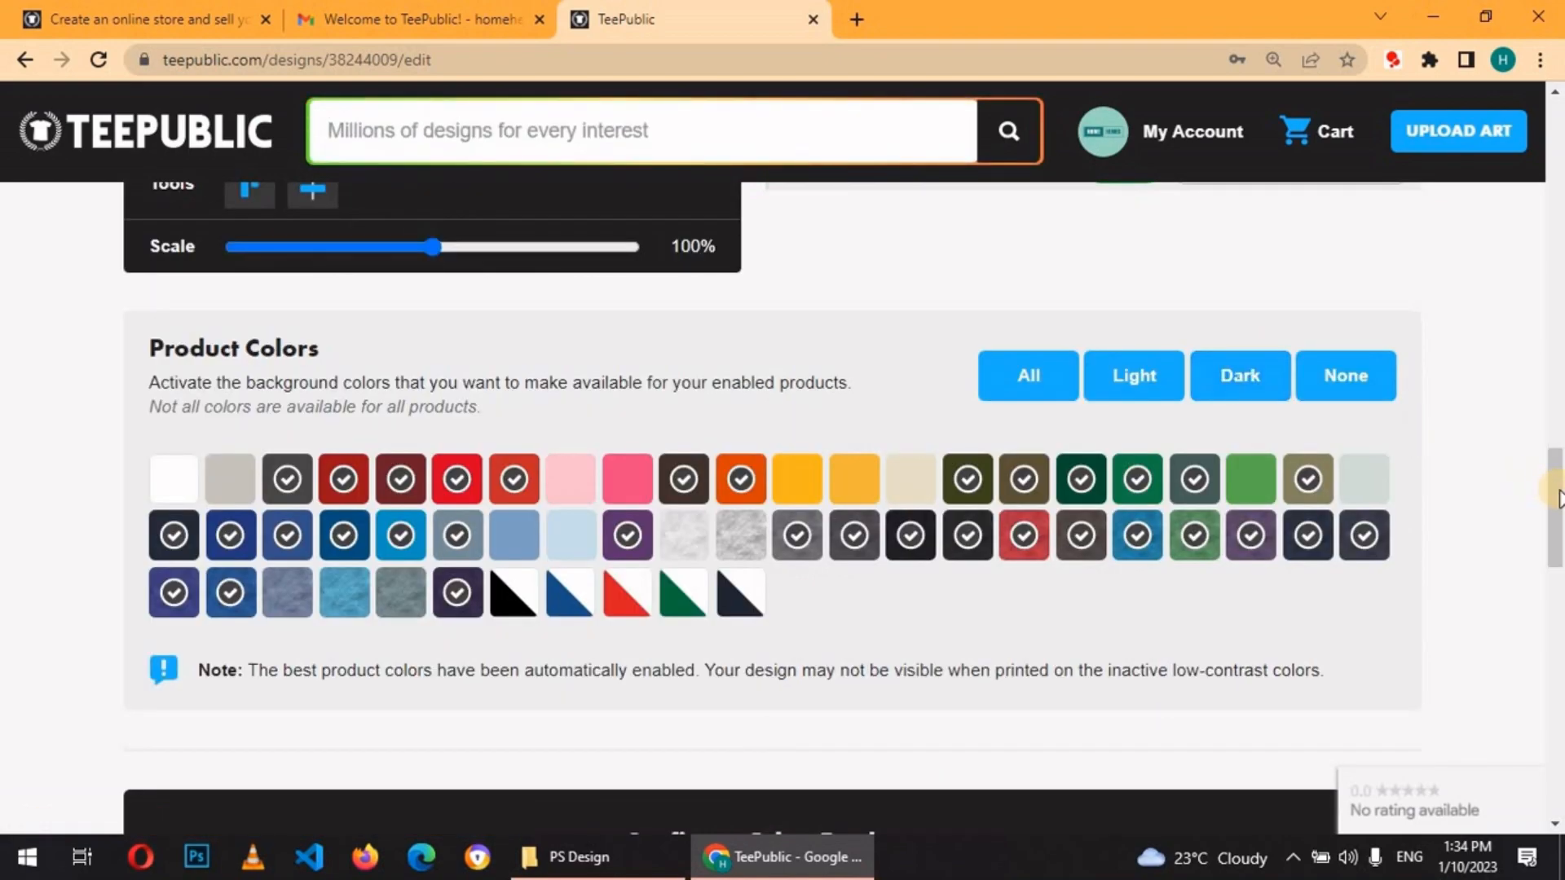
Scale the #Hustler artwork to 38% on the mug and 77% on the travel mug
left_click_drag(1555, 492, 1555, 565)
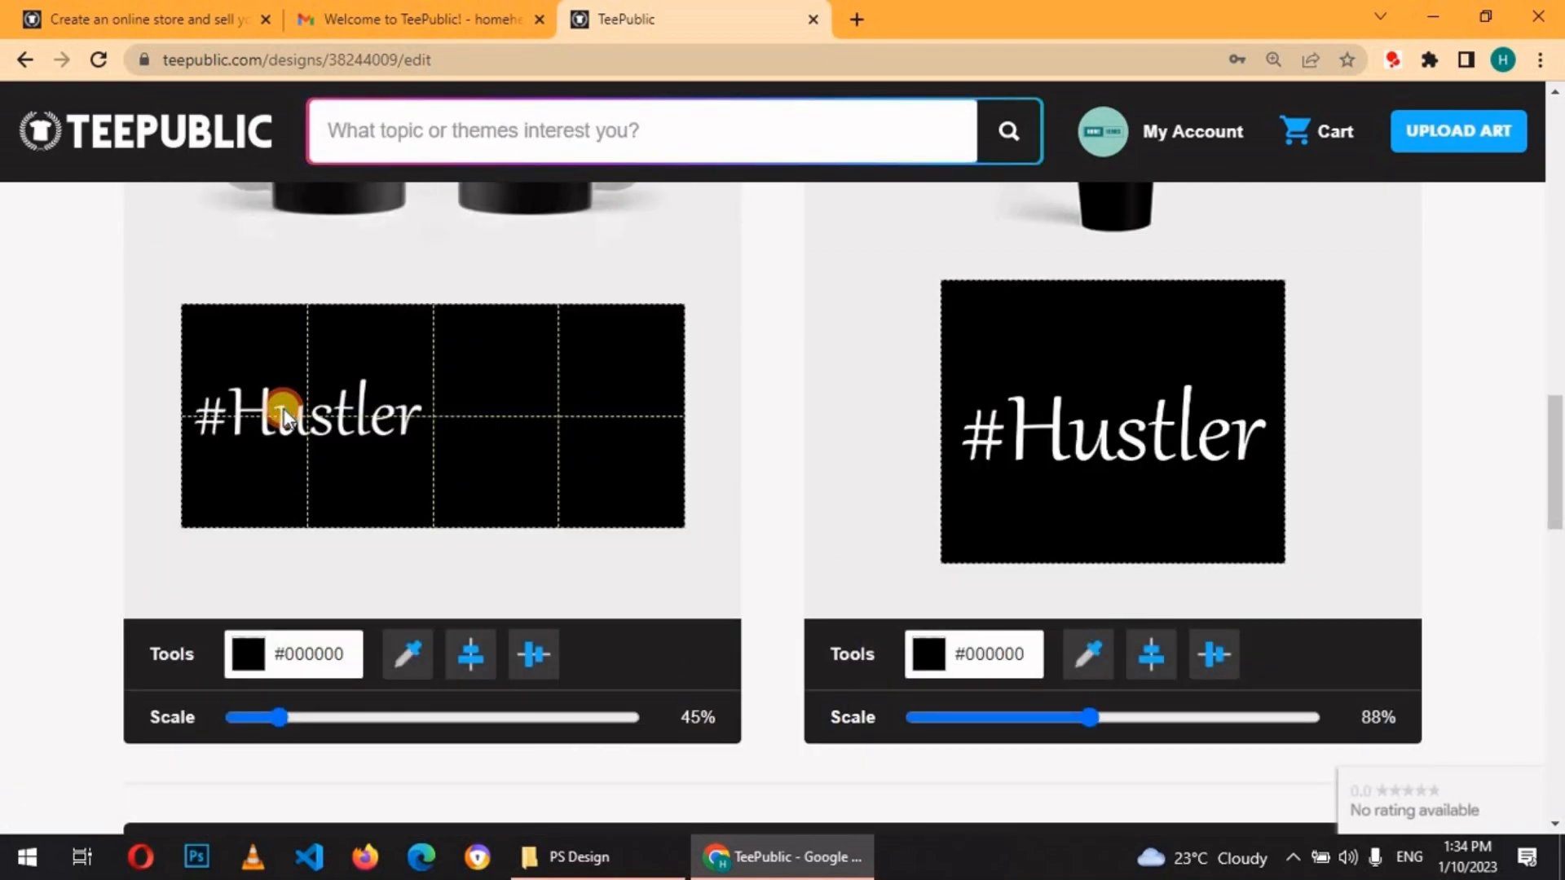
left_click(285, 415)
left_click_drag(1090, 717, 1067, 718)
left_click_drag(1555, 457, 1555, 430)
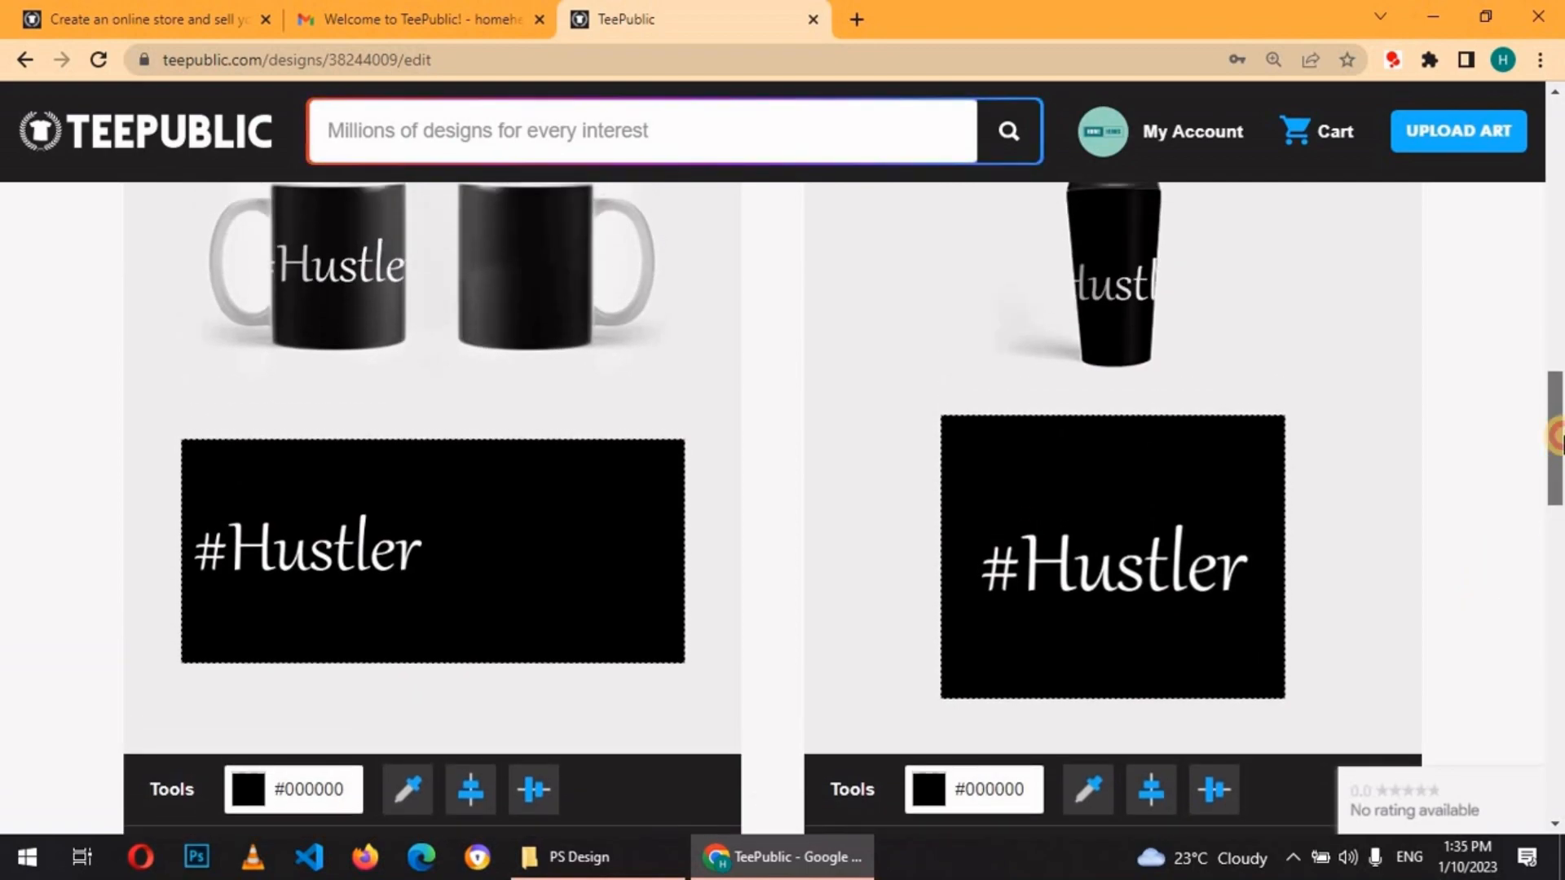
scroll(339, 314, "down", 2)
Try a red #a82727 background on the #Hustler mug, and readjust the background color
left_click(248, 673)
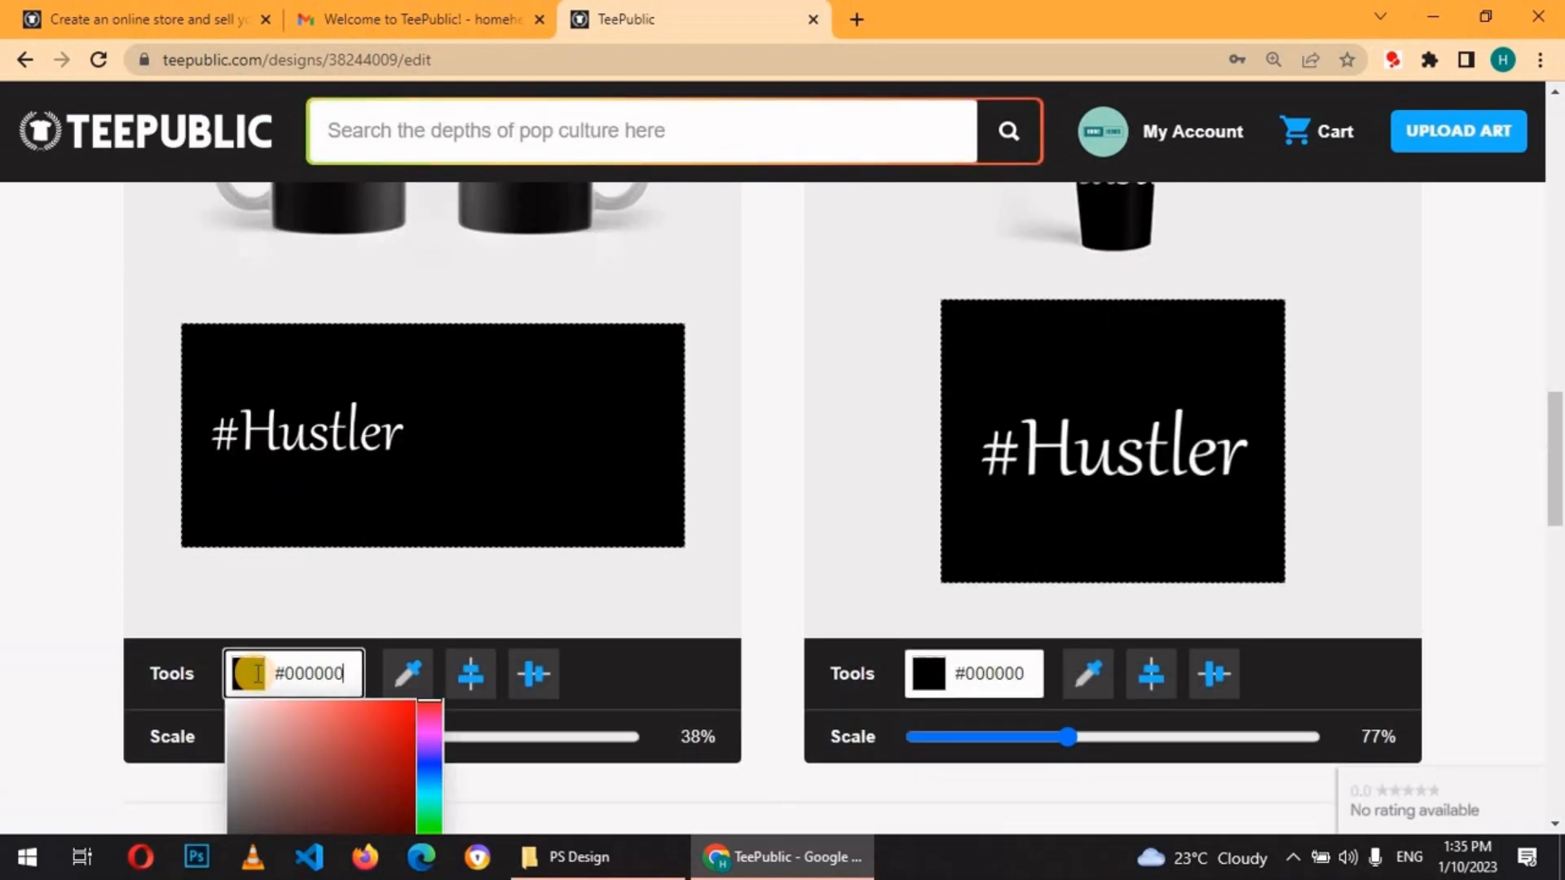
left_click(359, 728)
left_click(384, 741)
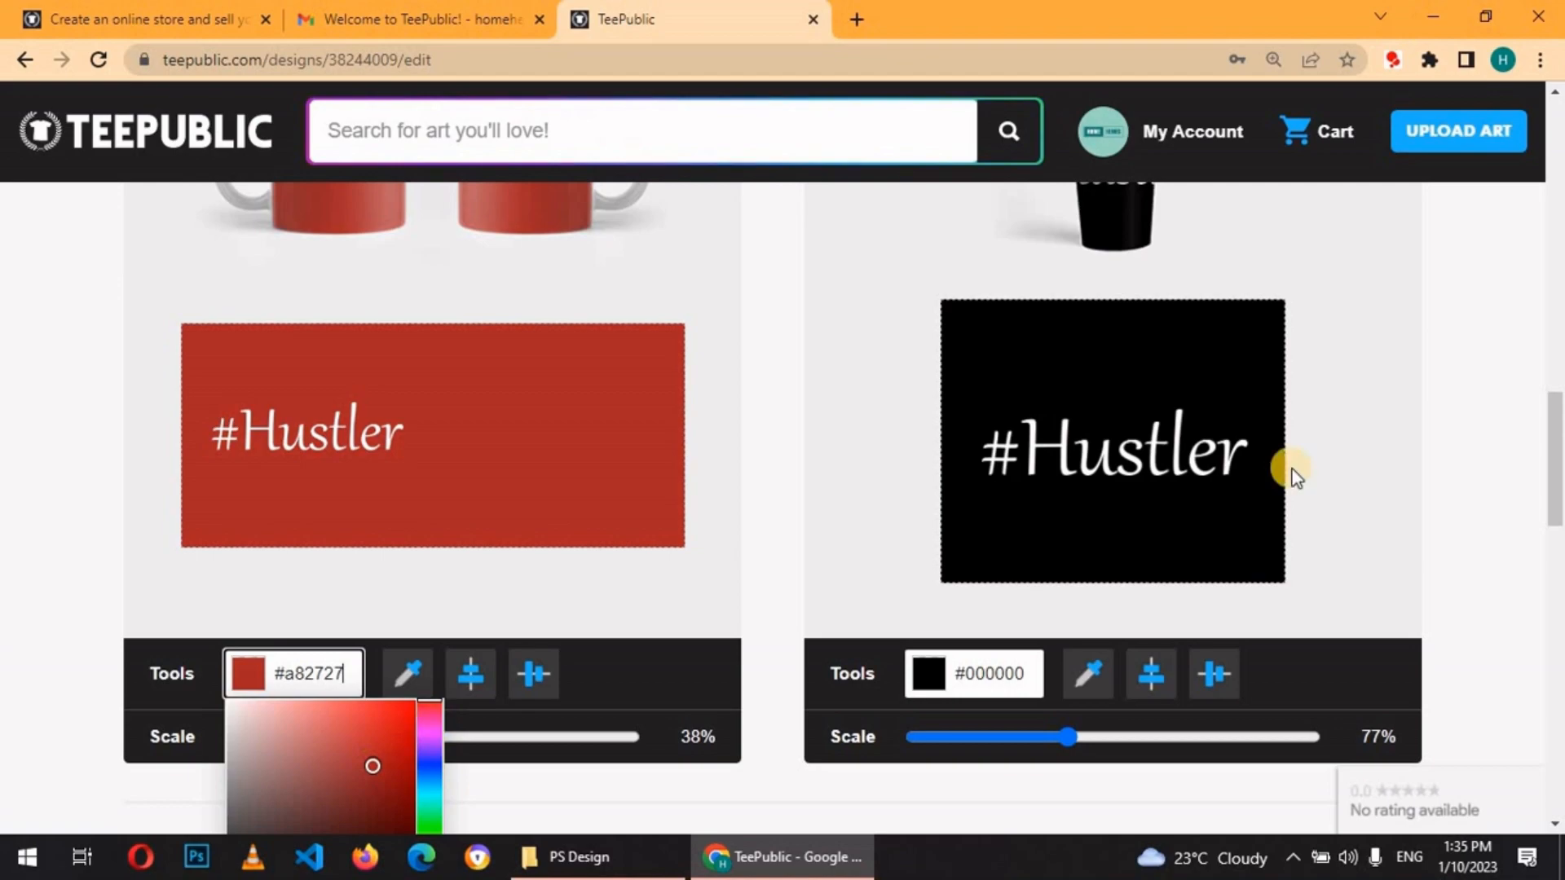
left_click_drag(1552, 417, 1553, 454)
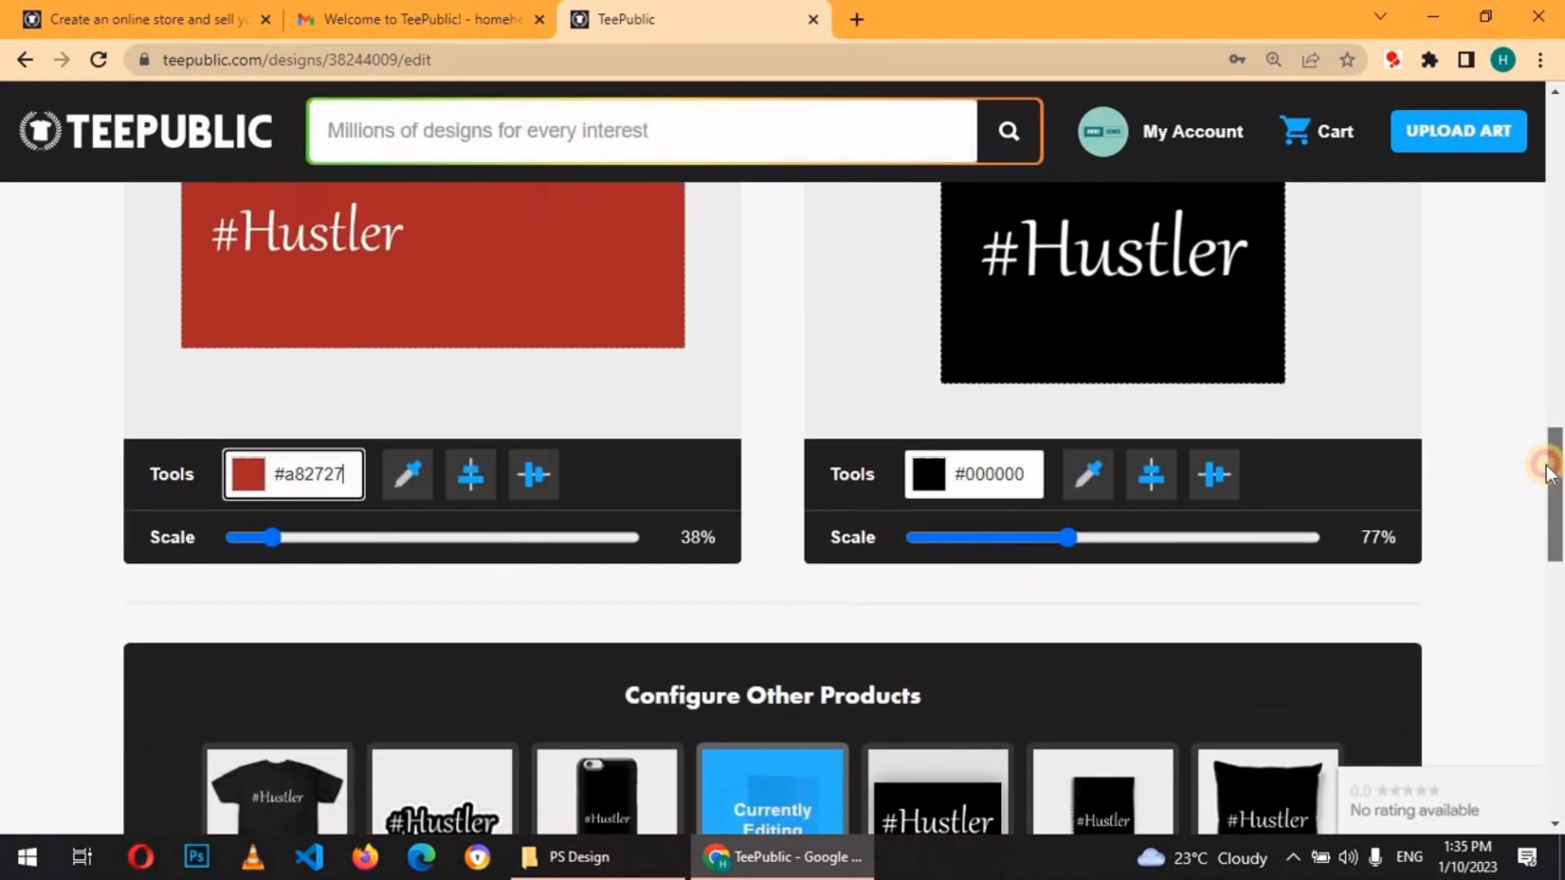
left_click(248, 474)
left_click_drag(396, 655, 426, 727)
Proceed to the next design, title it "I create - Content Creators" with main tag "content creator", and add the tags "vlog" and "creators"
scroll(1065, 751, "down", 10)
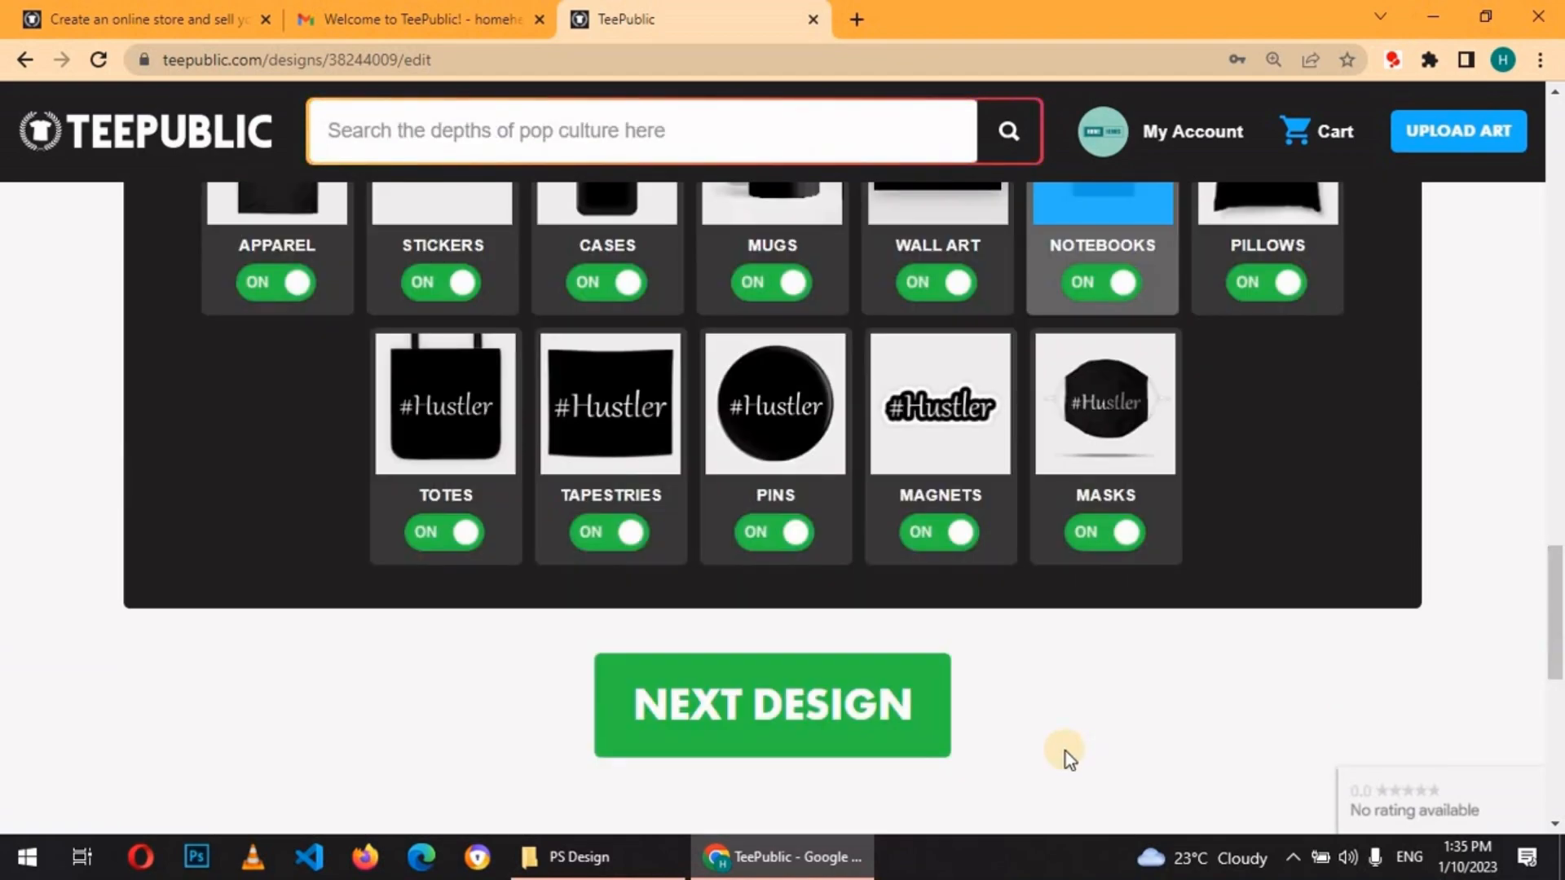
left_click(752, 696)
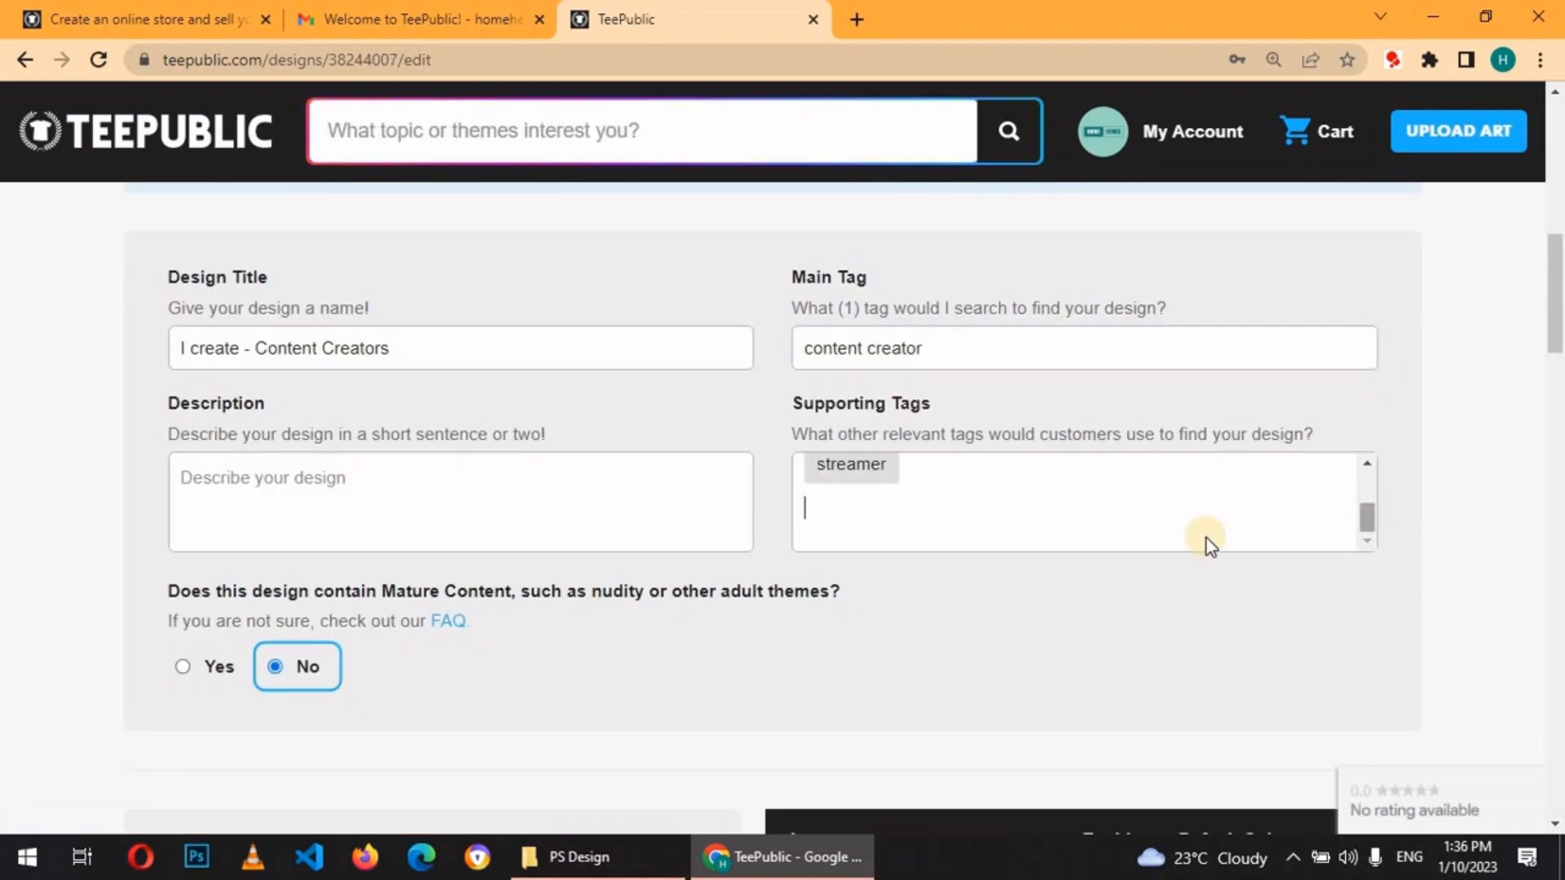
left_click(1055, 537)
left_click(940, 653)
Describe the I Create design as "Have you ever created anything? This is for you!"
left_click(607, 512)
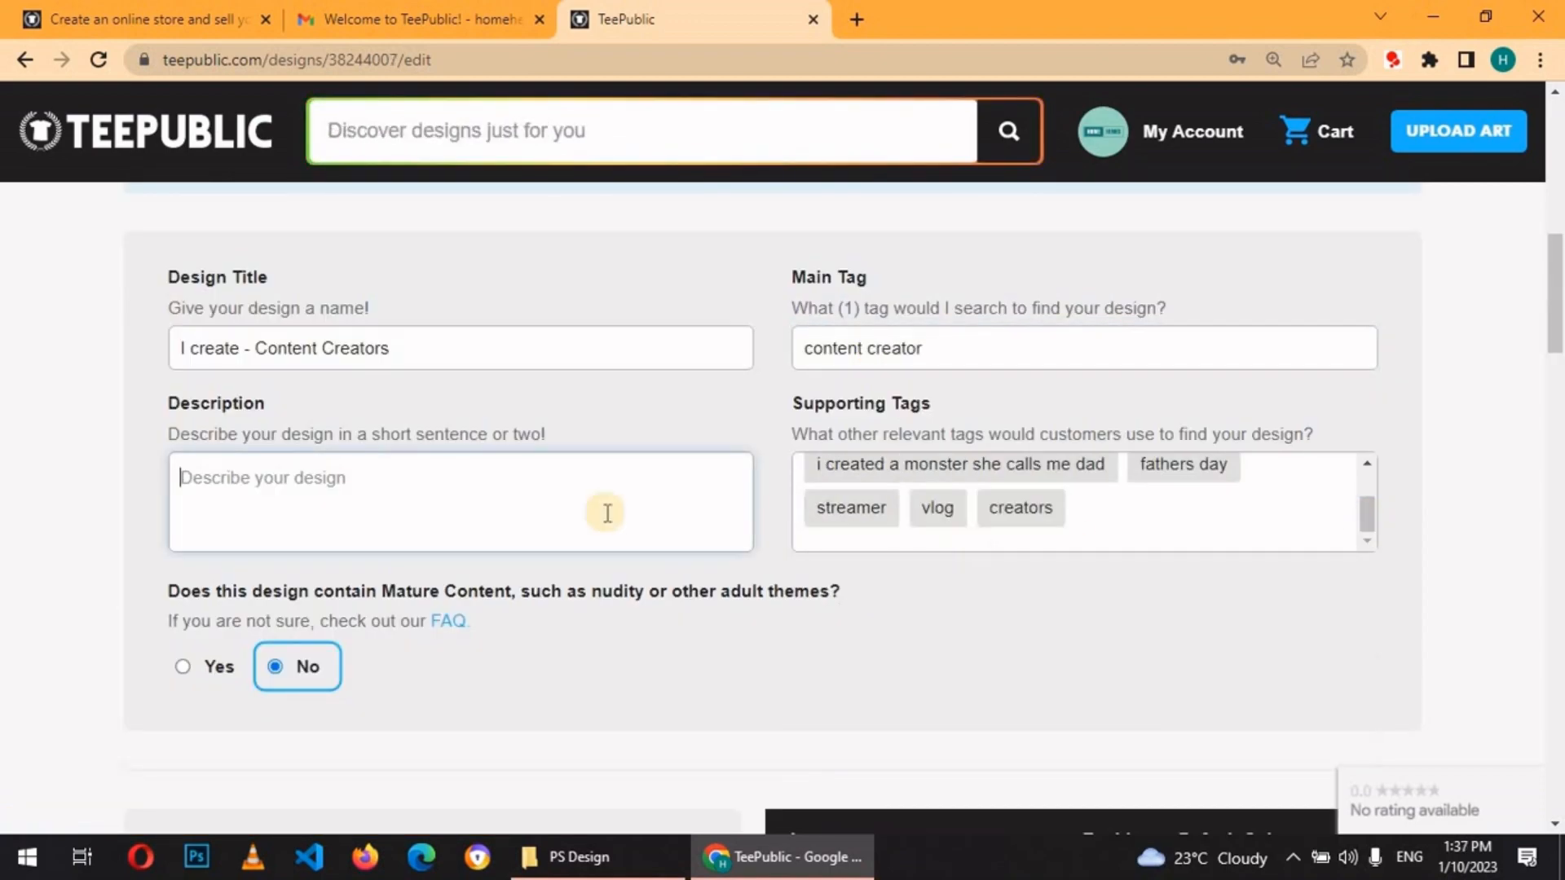
type("Have you ever created anything? This is for you!")
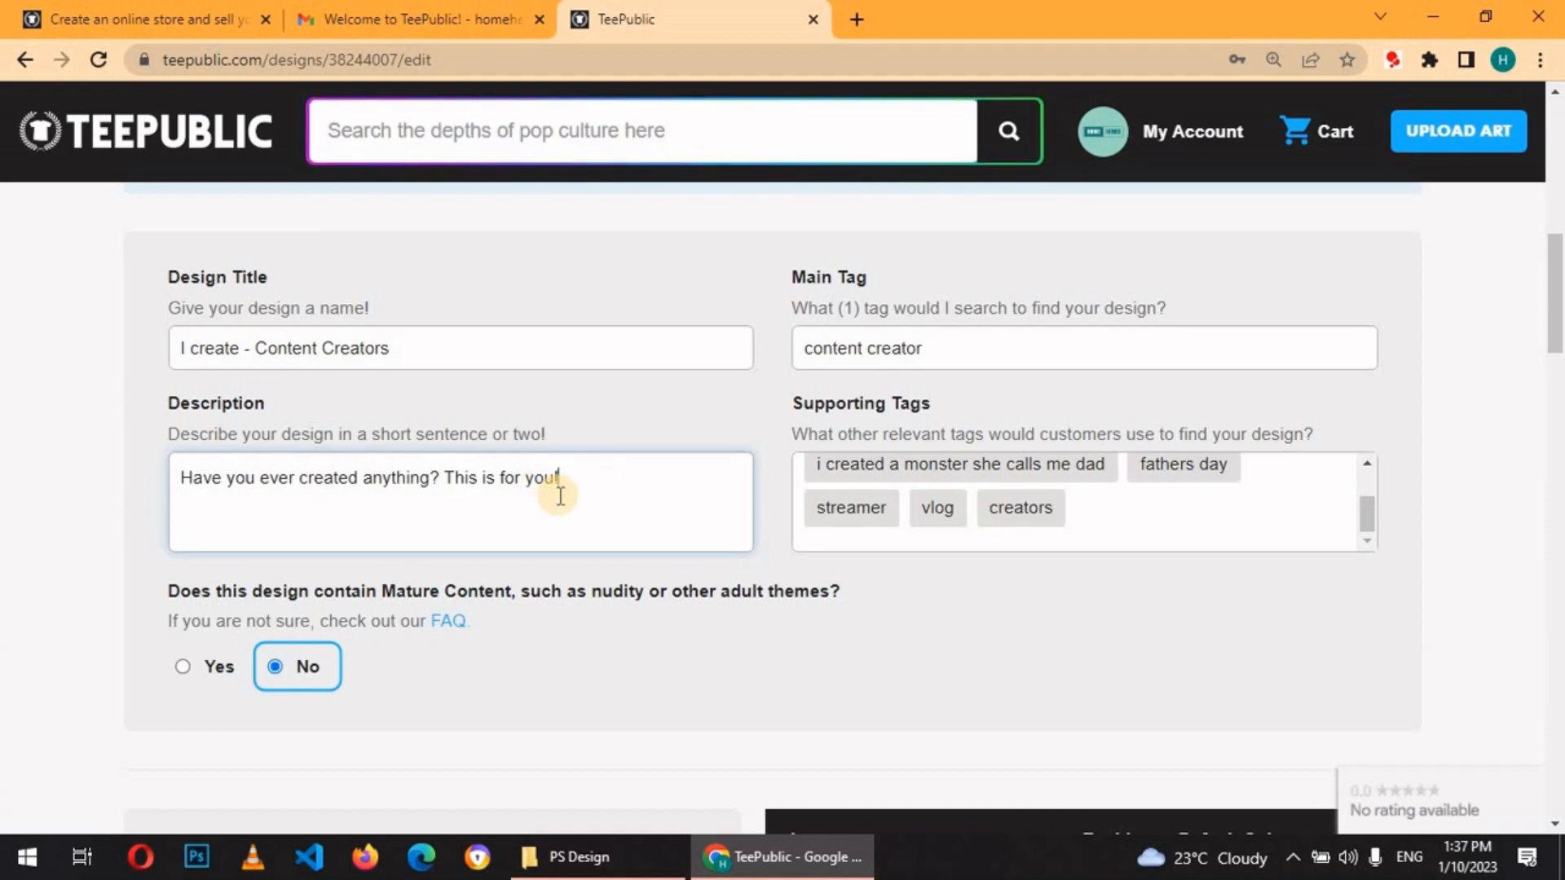
Set the default apparel color to Black for the I Create design and move the artwork slightly lower on the T-shirt
scroll(560, 496, "down", 7)
left_click(1285, 317)
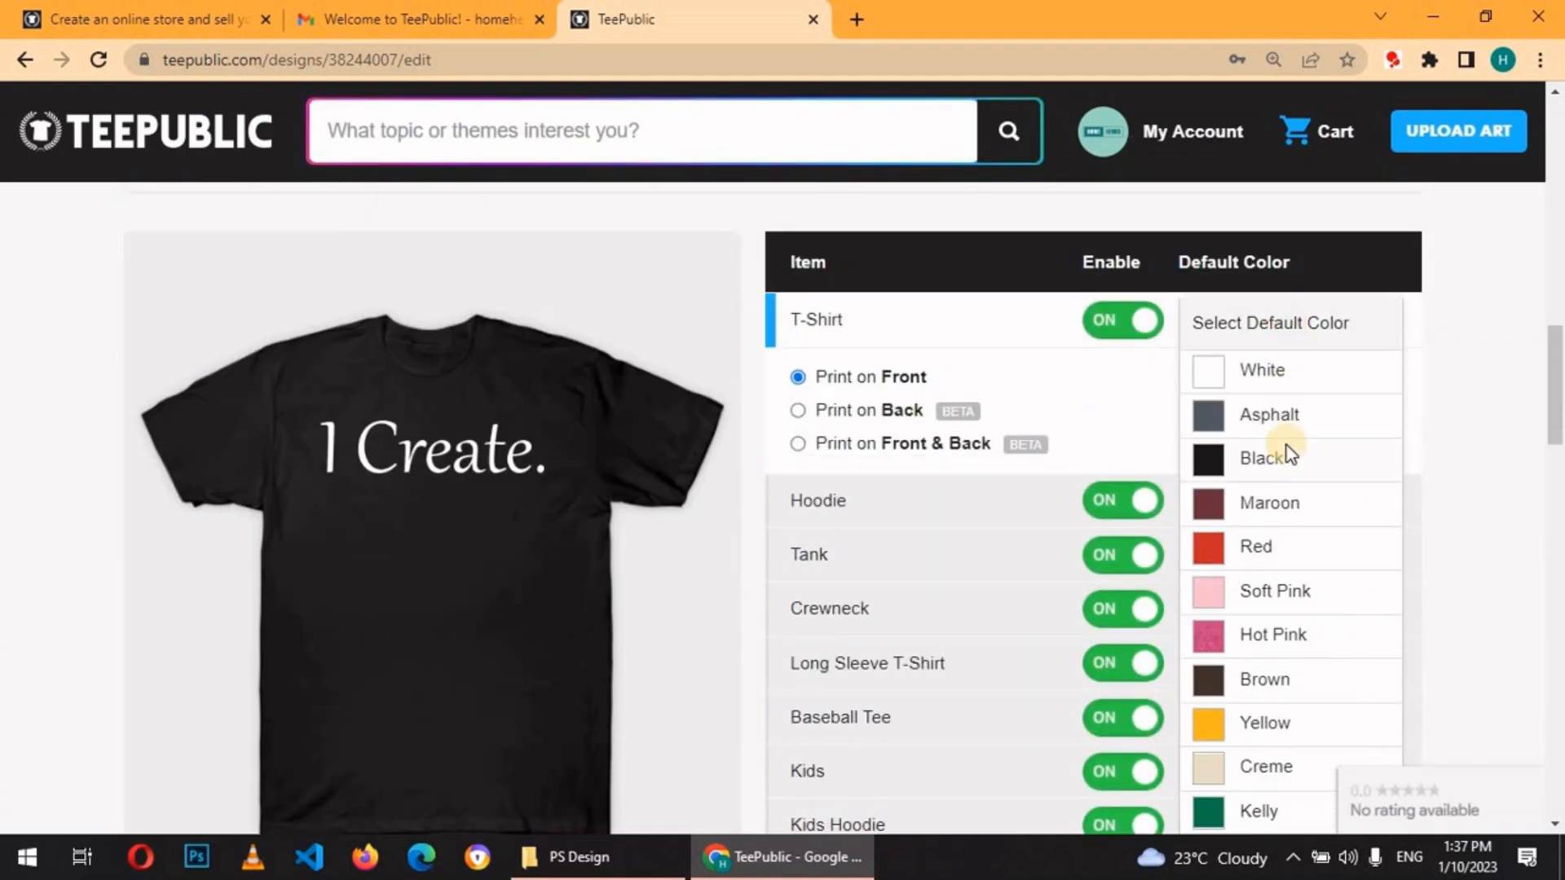
left_click(1279, 453)
left_click_drag(434, 444, 440, 502)
Enable the dark set of product colors for the I Create design and proceed to the next design
scroll(978, 424, "down", 8)
left_click(1265, 367)
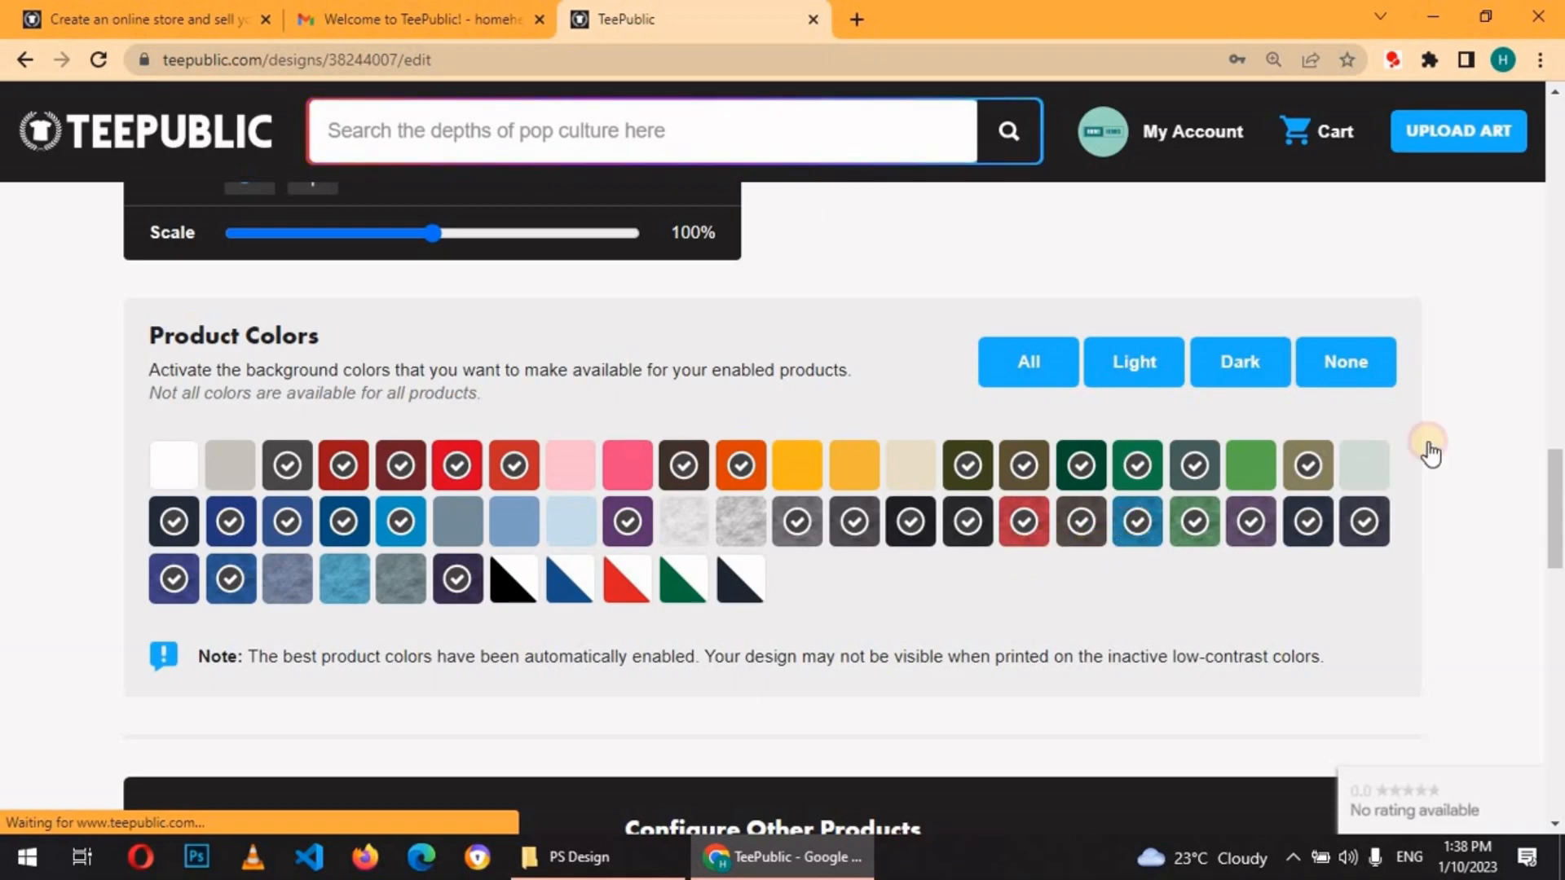
scroll(832, 570, "down", 9)
left_click(831, 639)
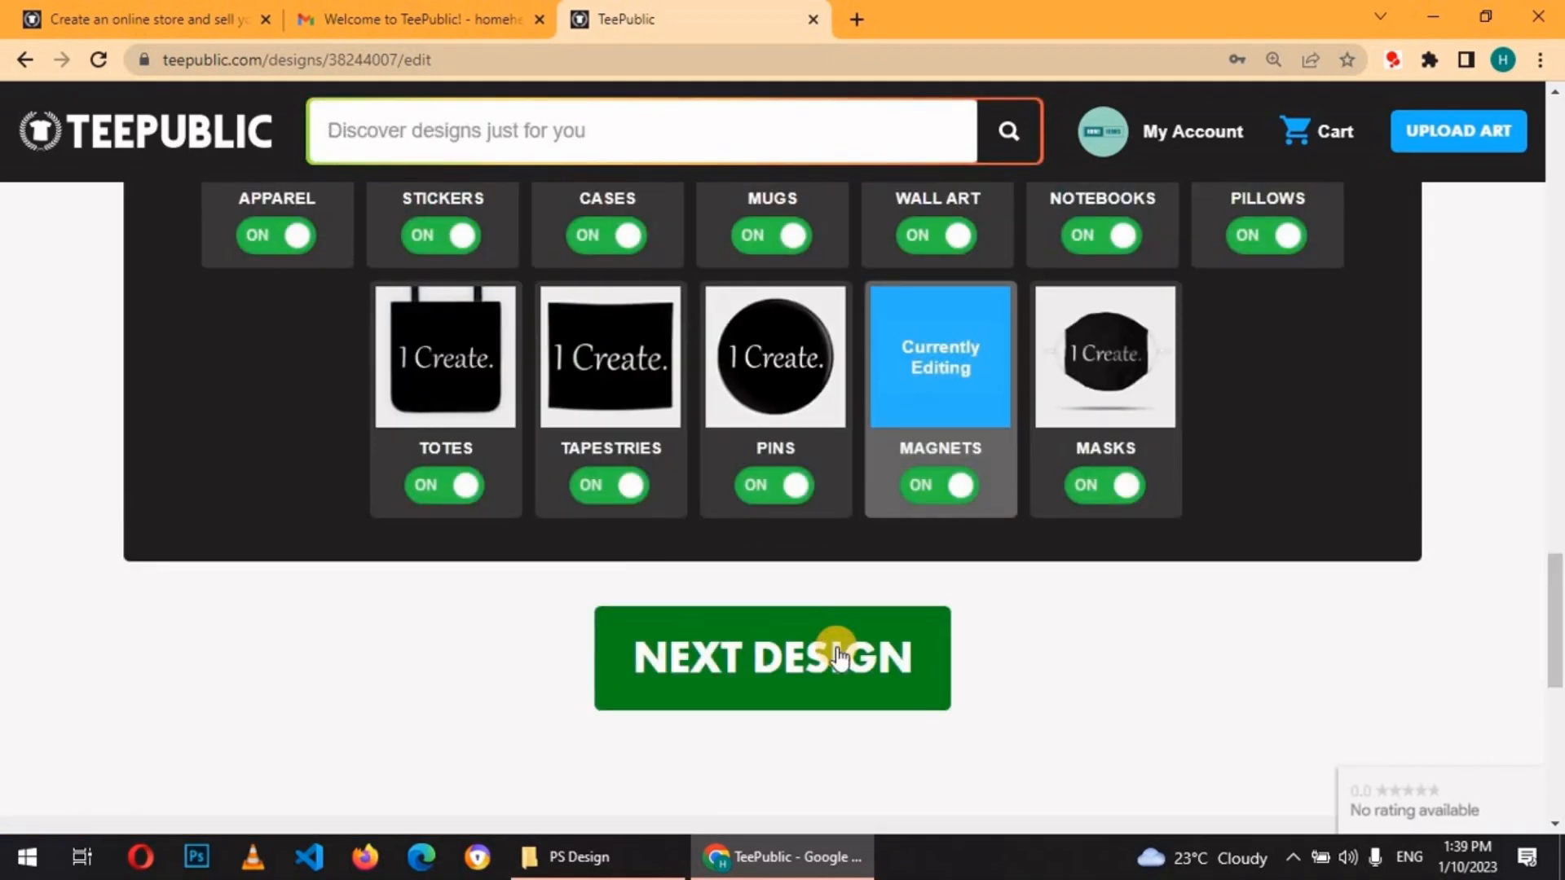
Title the design "Side Hustle - Entreprenuer" with main tag "side hustle", describe it for proud side hustlers, and mark it as not mature
left_click_drag(1558, 212, 1555, 355)
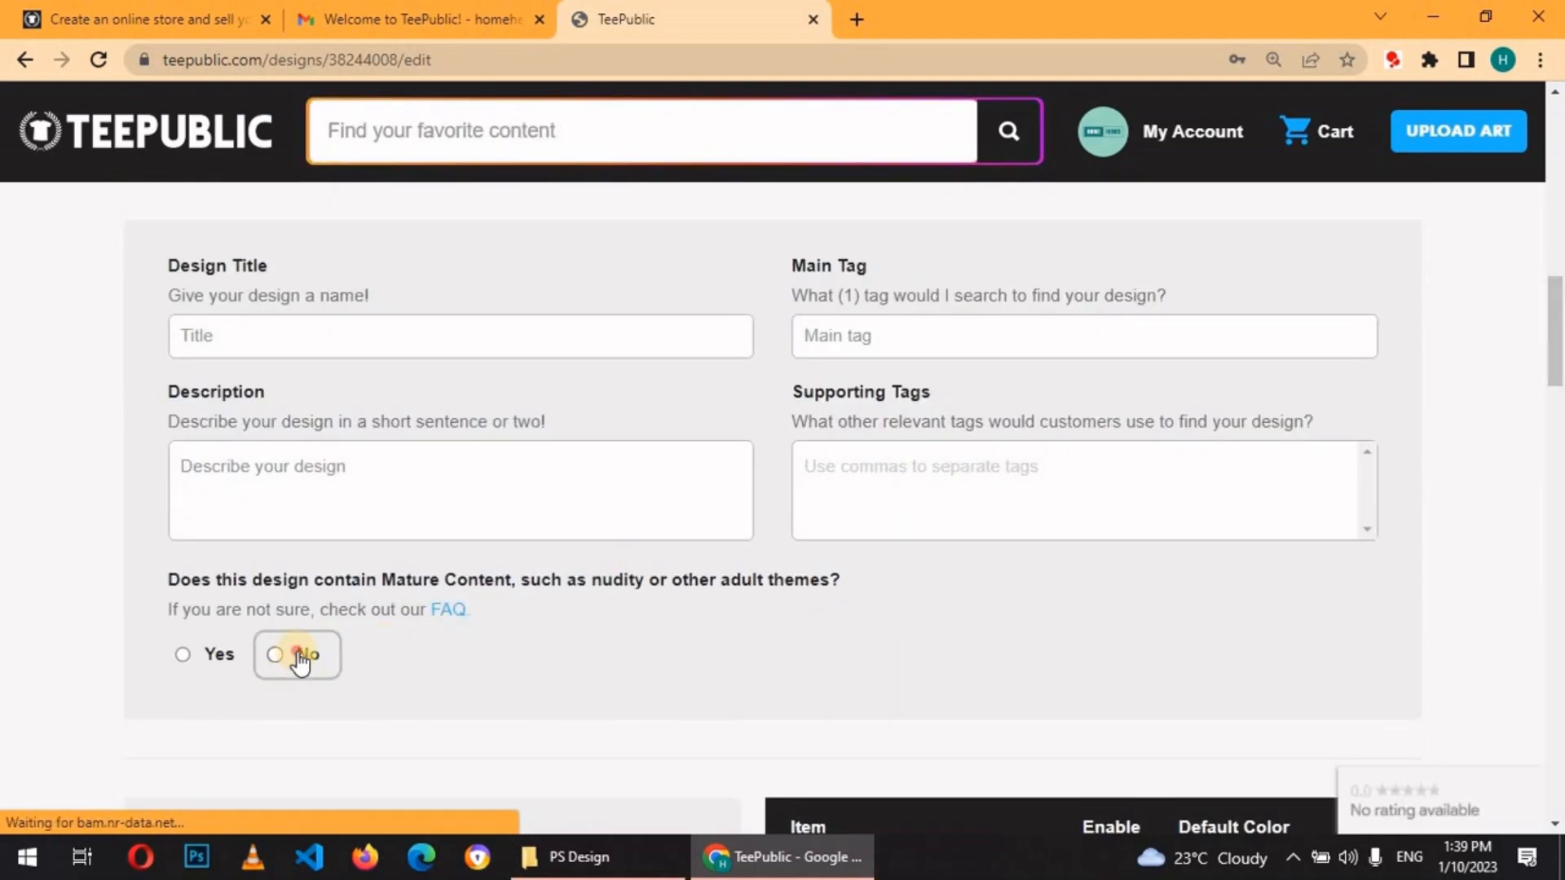
left_click(300, 657)
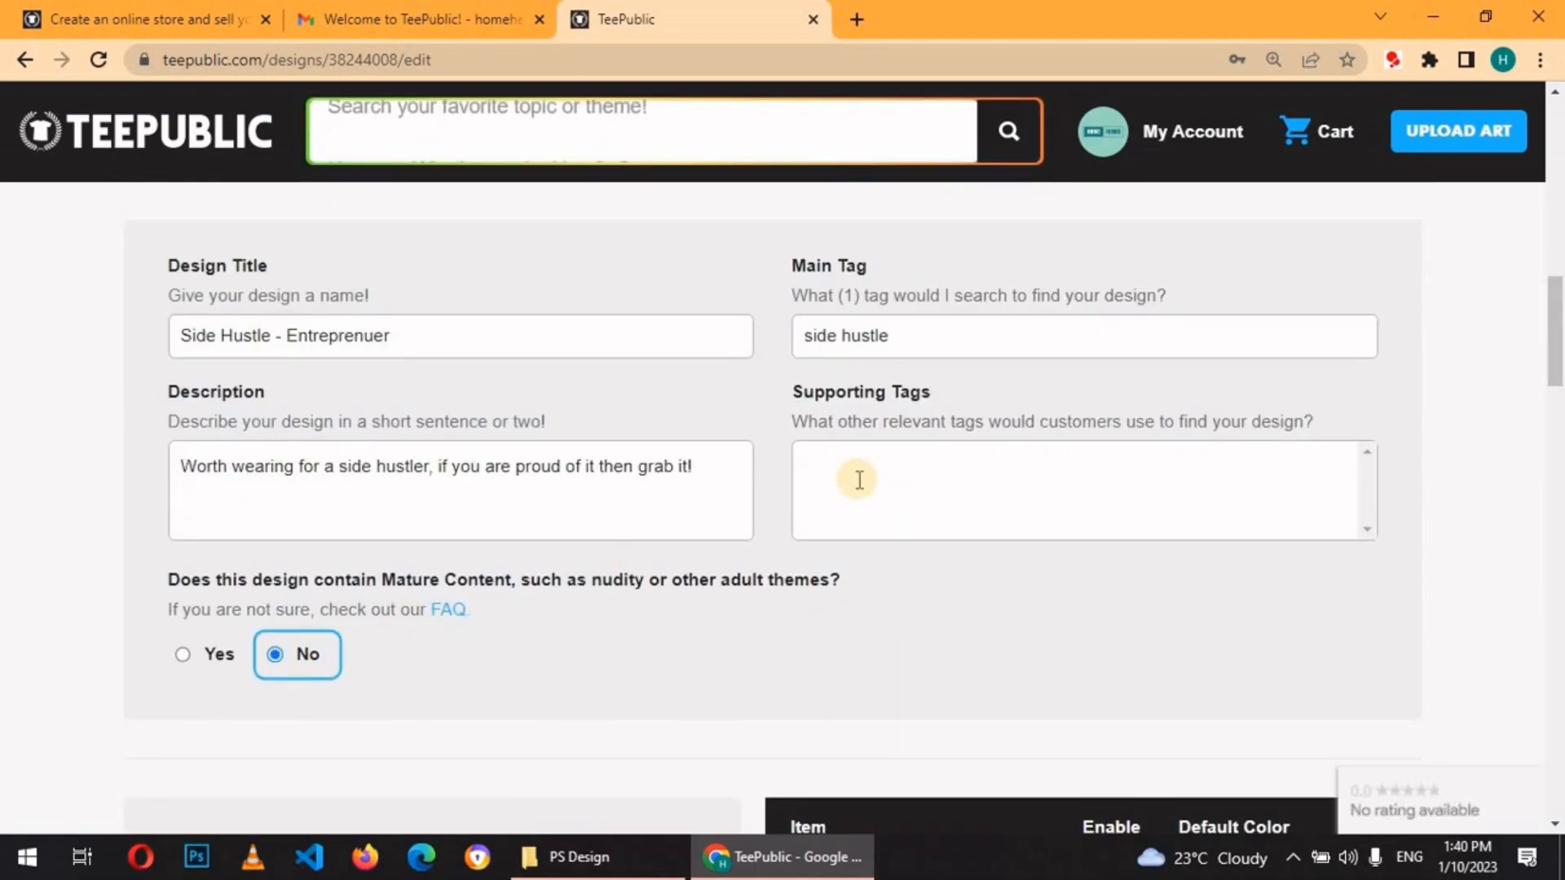
left_click(856, 479)
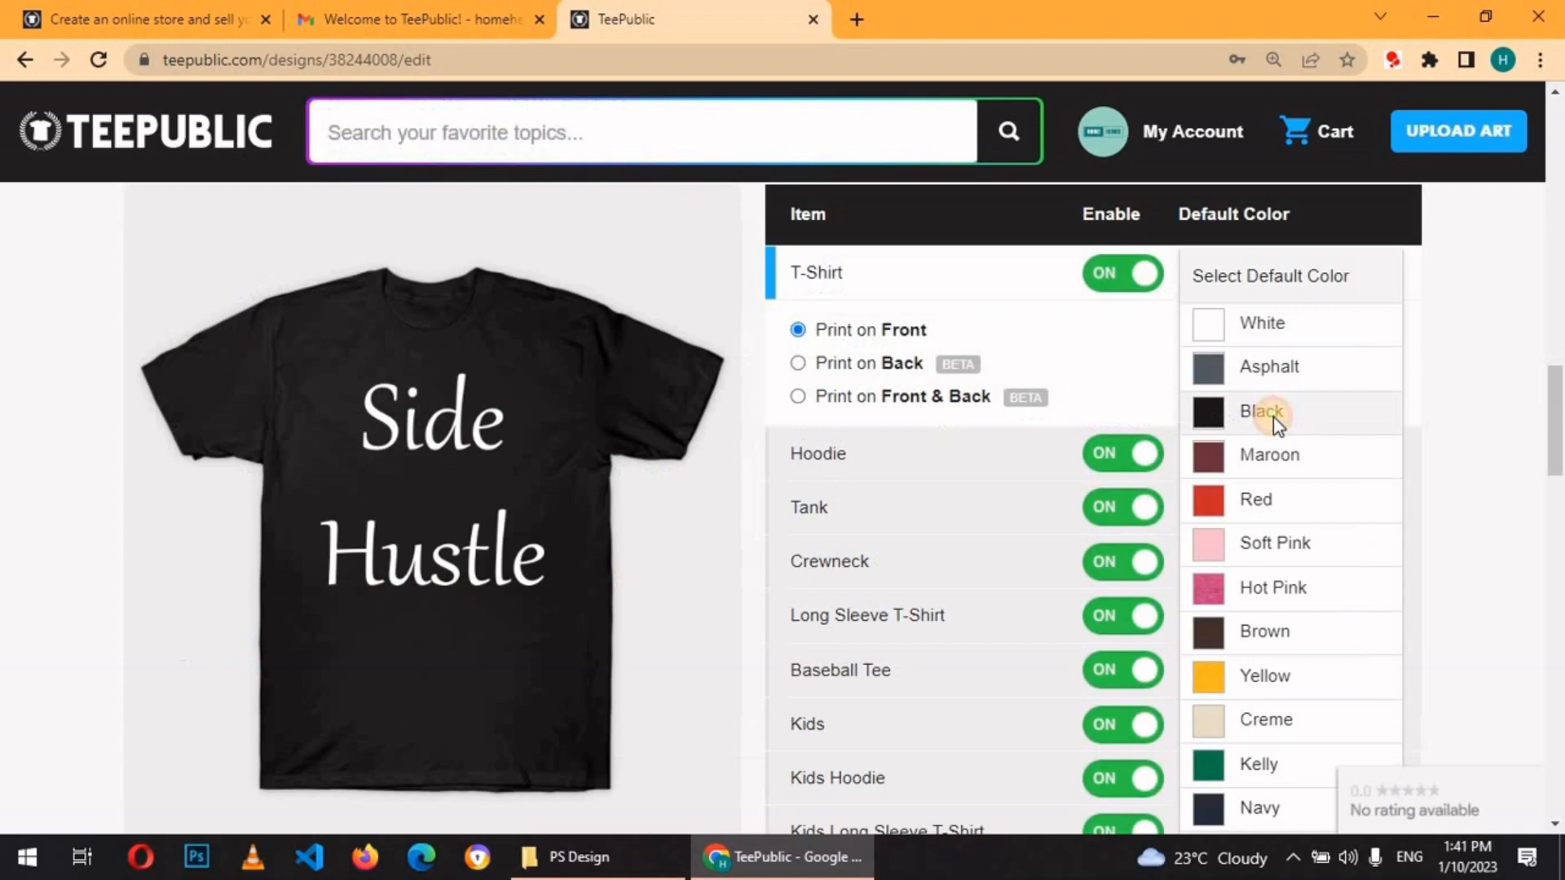
Set the default apparel color to Black for the Side Hustle design and scale down its artwork on the mask
left_click(1265, 408)
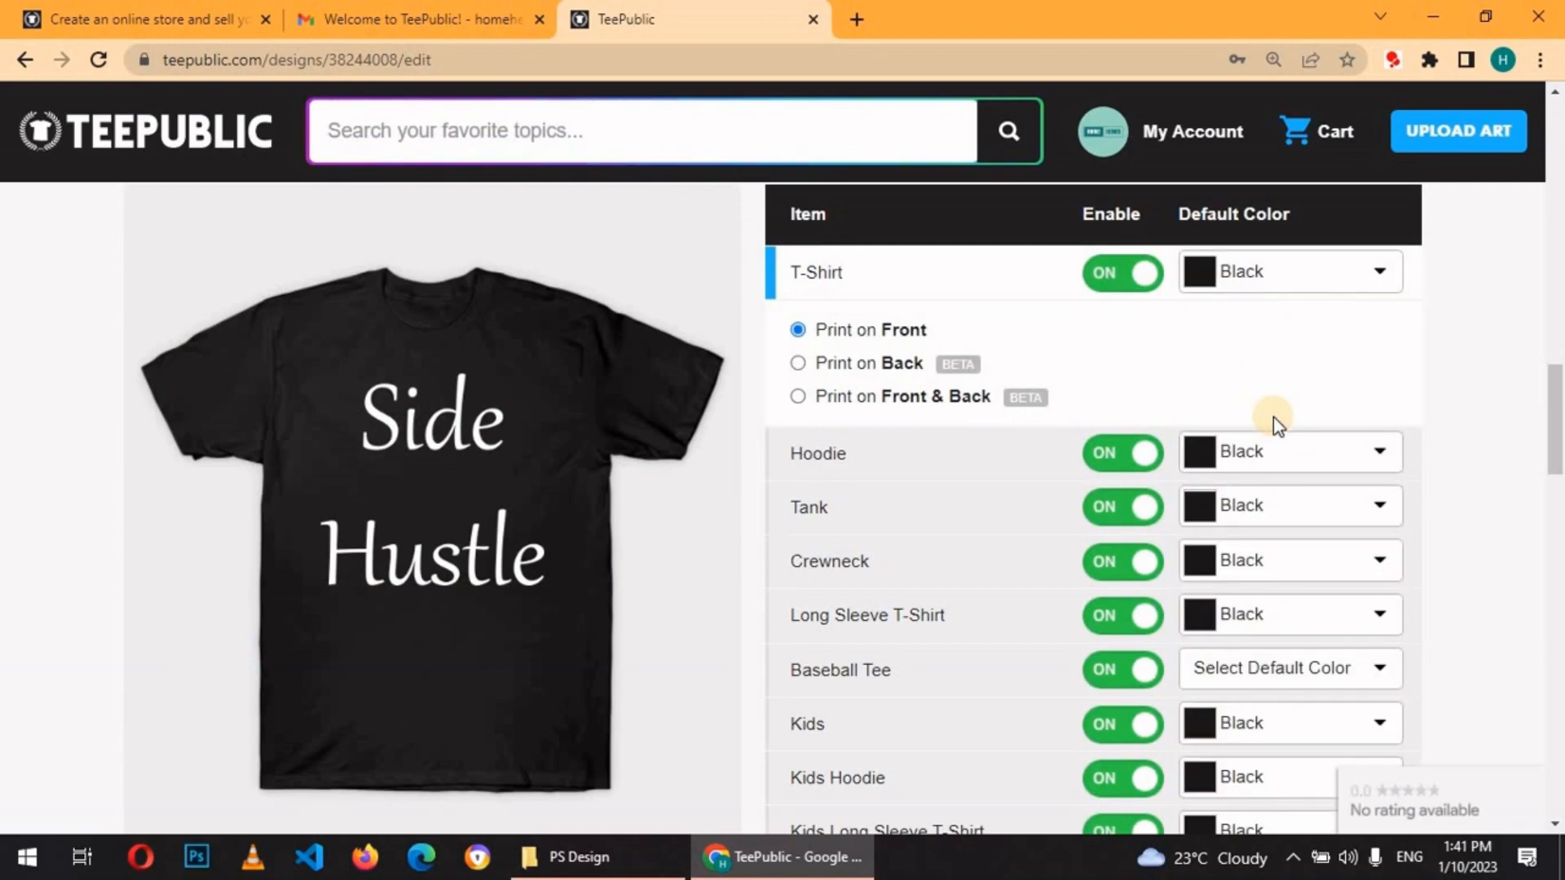
left_click_drag(1555, 440, 1555, 566)
scroll(960, 617, "up", 2)
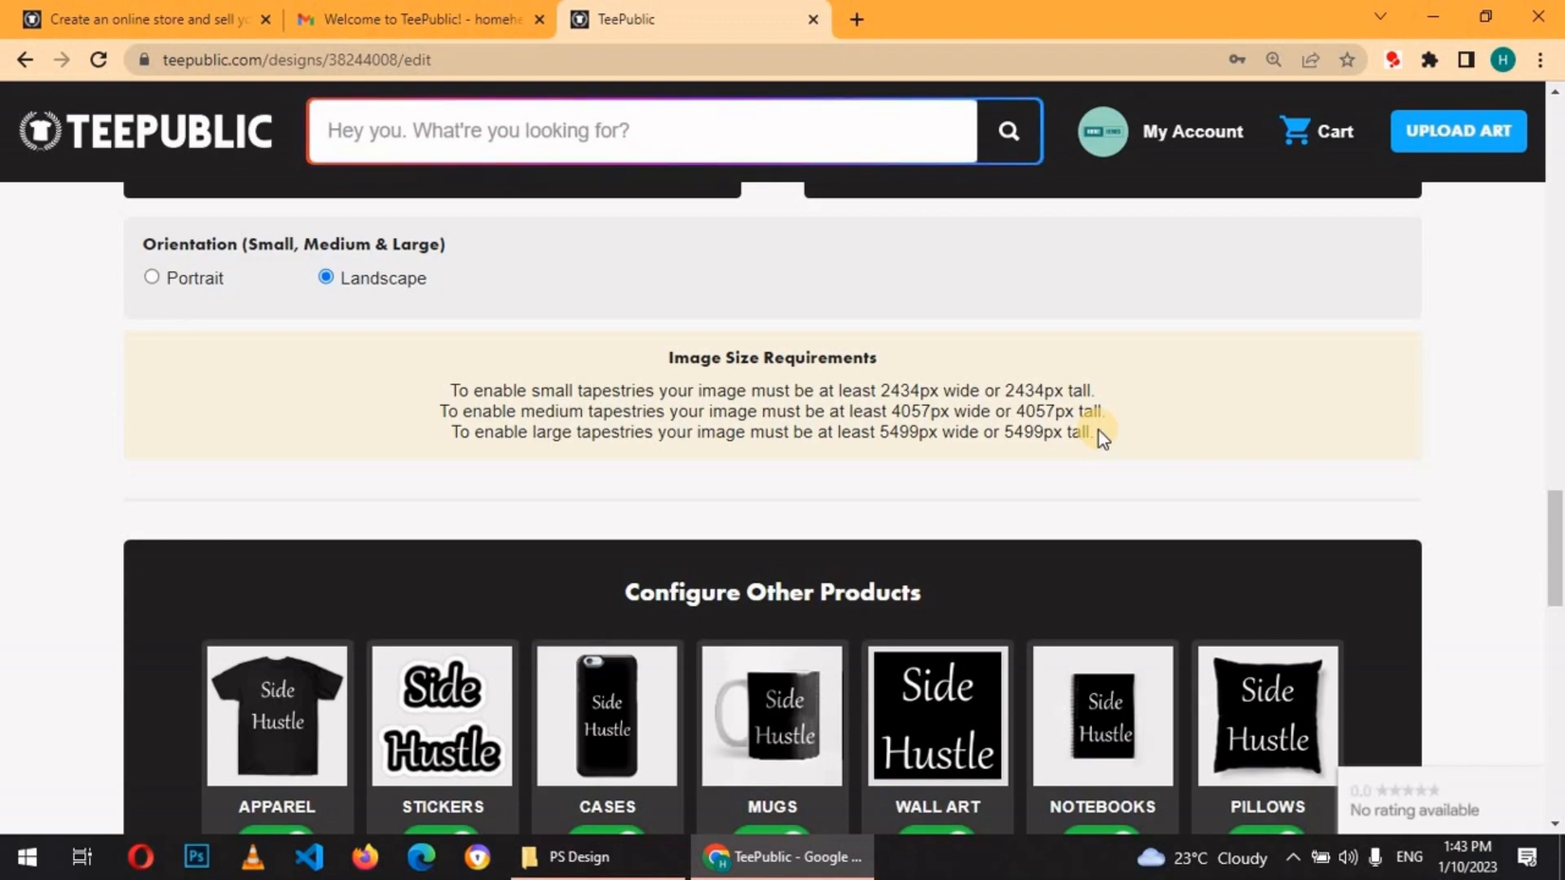
left_click_drag(1559, 524, 1556, 528)
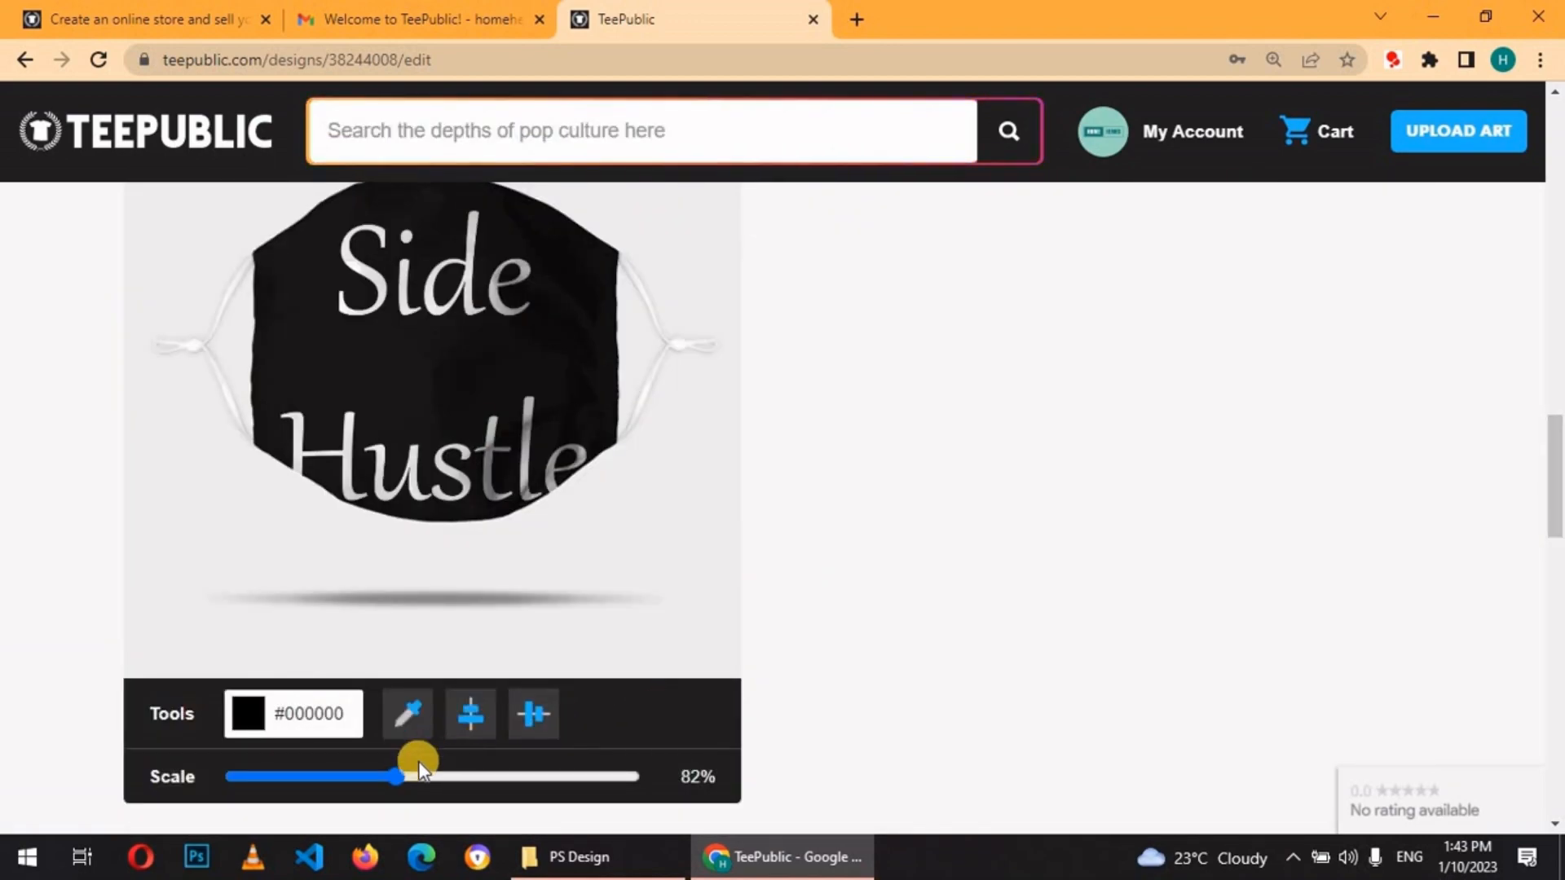
left_click_drag(401, 779, 353, 776)
Agree to the Terms and Conditions and publish all the bulk-uploaded designs
left_click_drag(1557, 462, 1557, 626)
left_click(571, 566)
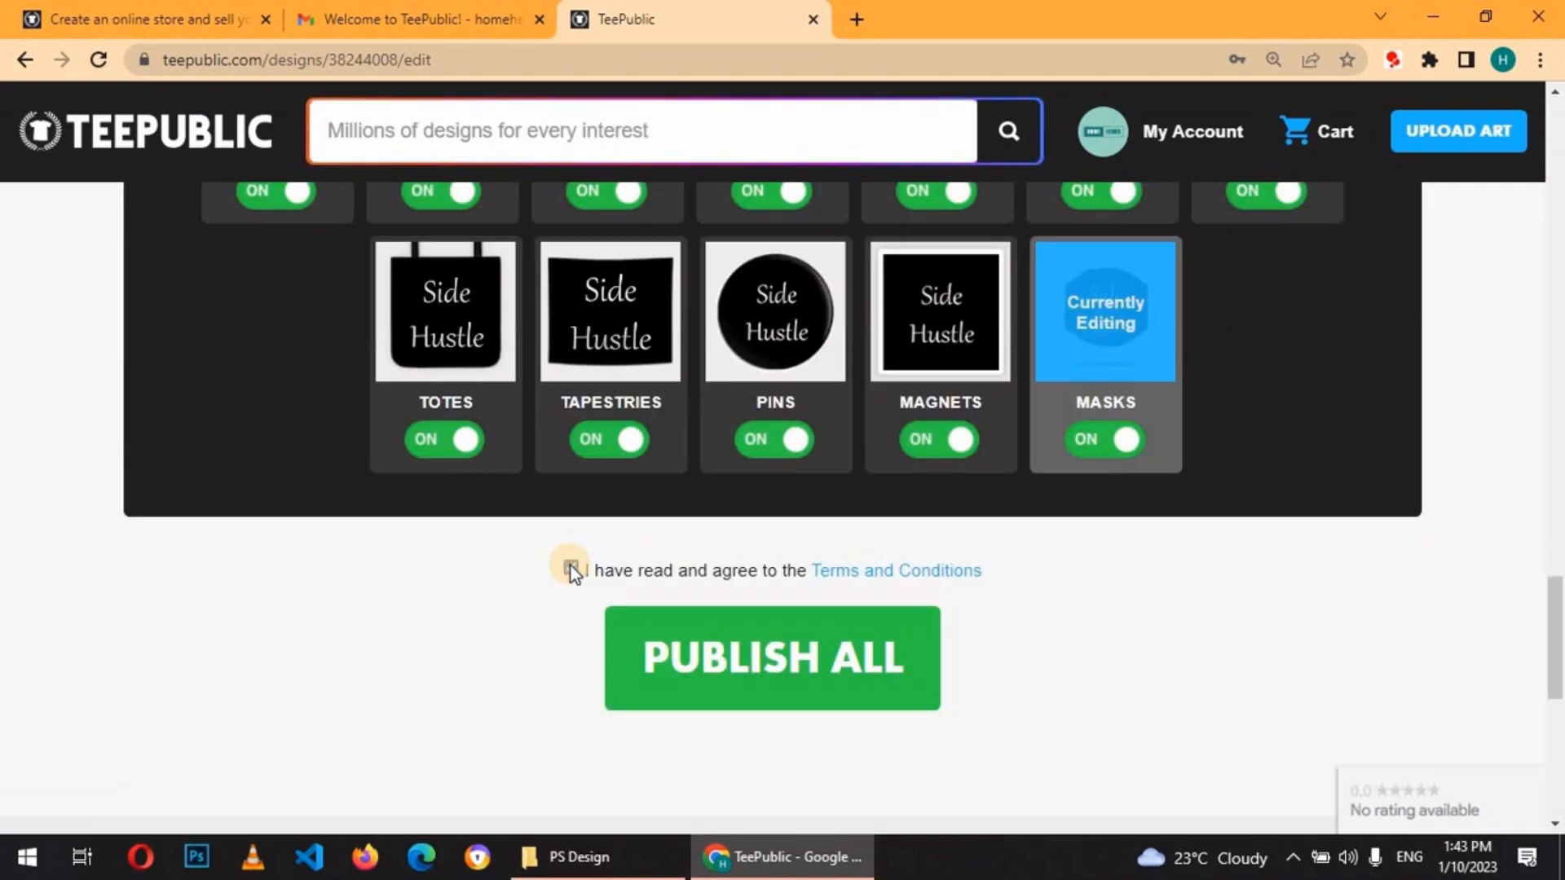
left_click(769, 646)
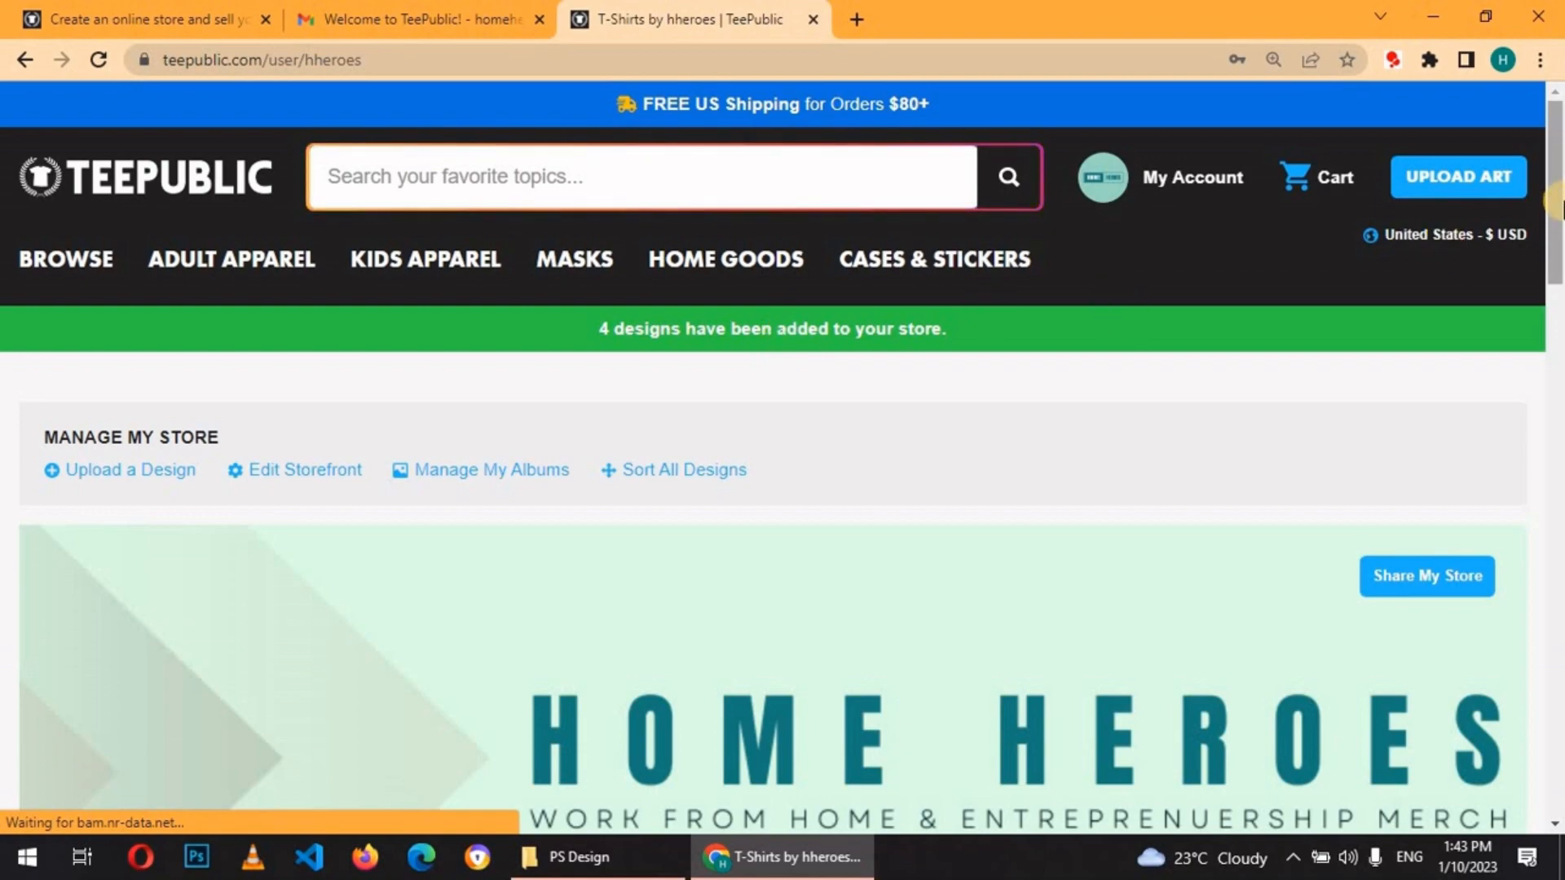
Look over the published designs on the hheroes storefront and search TeePublic for "hustler"
left_click_drag(1558, 293, 1557, 349)
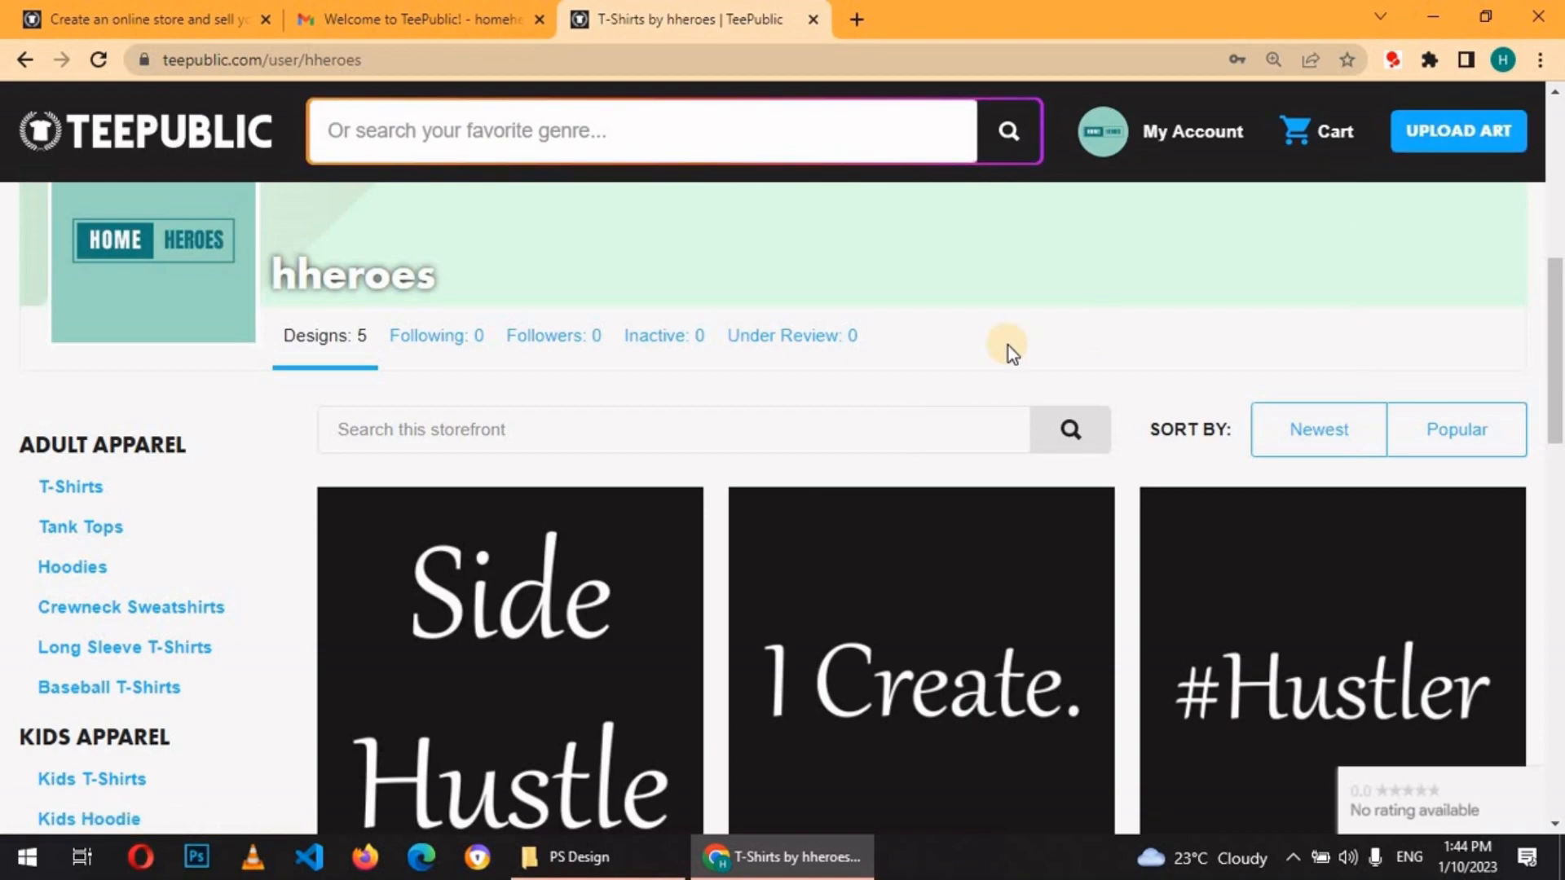
mouse_move(1557, 334)
left_mouse_down()
mouse_move(1557, 440)
mouse_move(1558, 163)
mouse_move(1555, 350)
left_mouse_up()
left_click(587, 126)
type("hustler")
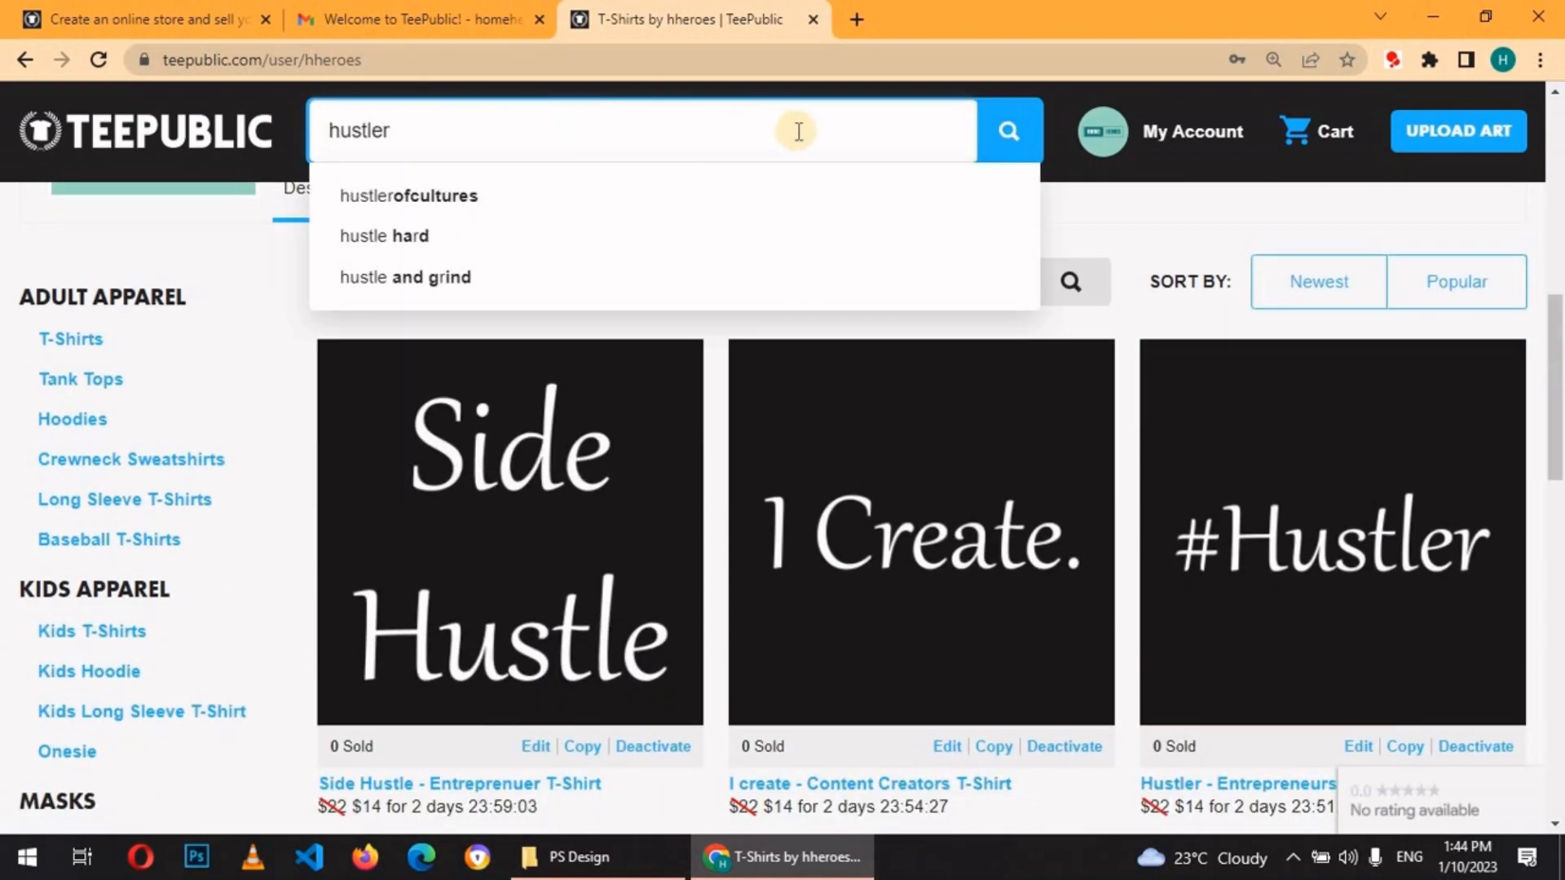
key("Return")
Sort the hustler T-shirt results by newest and browse through them
left_click(1498, 371)
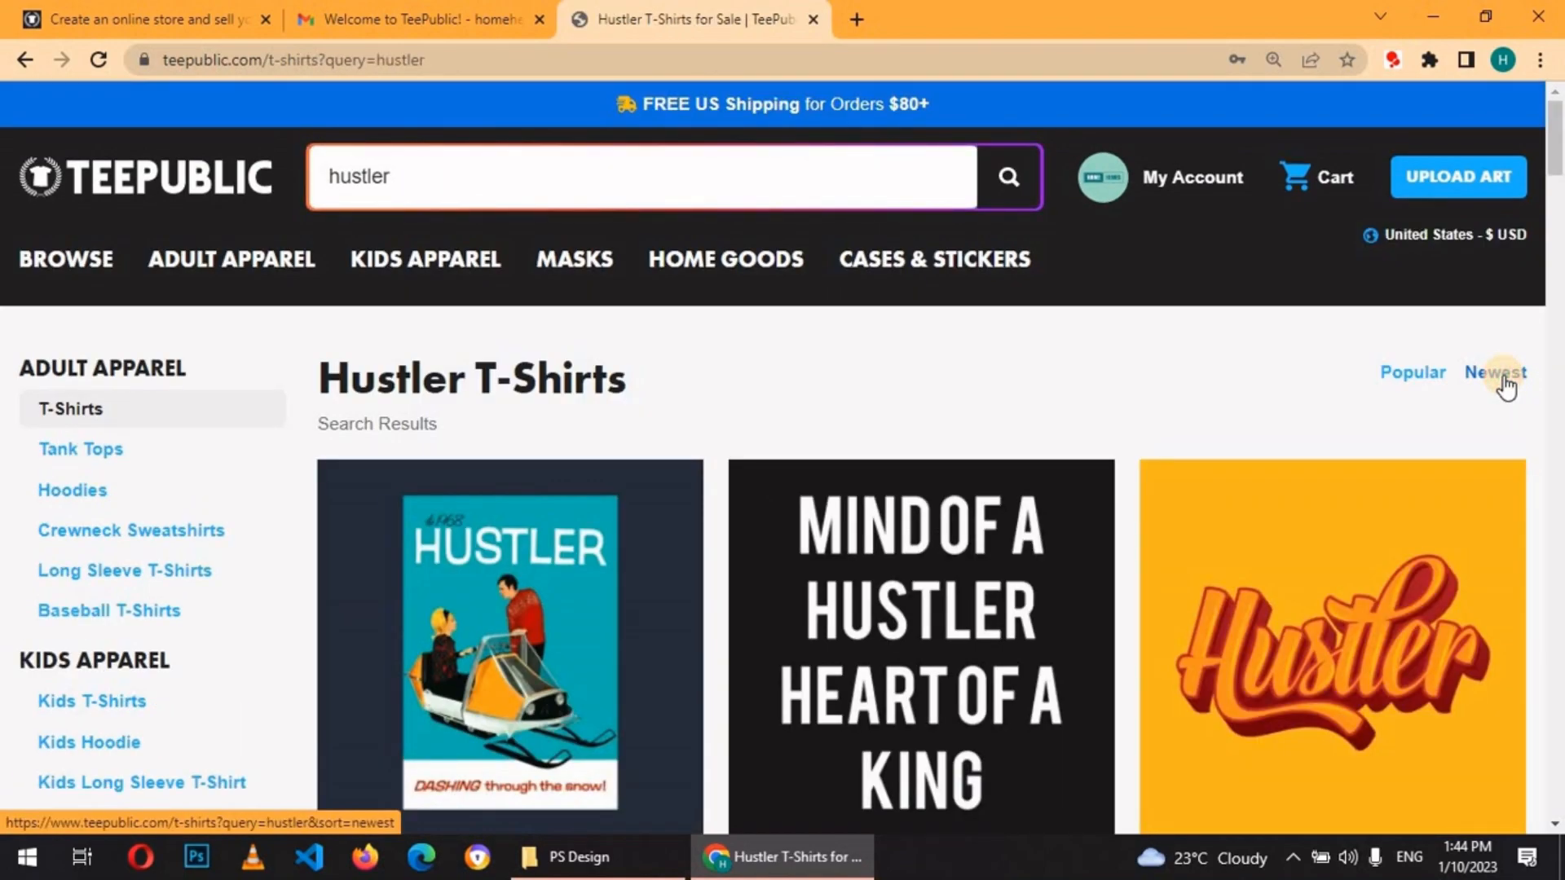
scroll(1558, 314, "down", 10)
left_click_drag(1557, 314, 1558, 114)
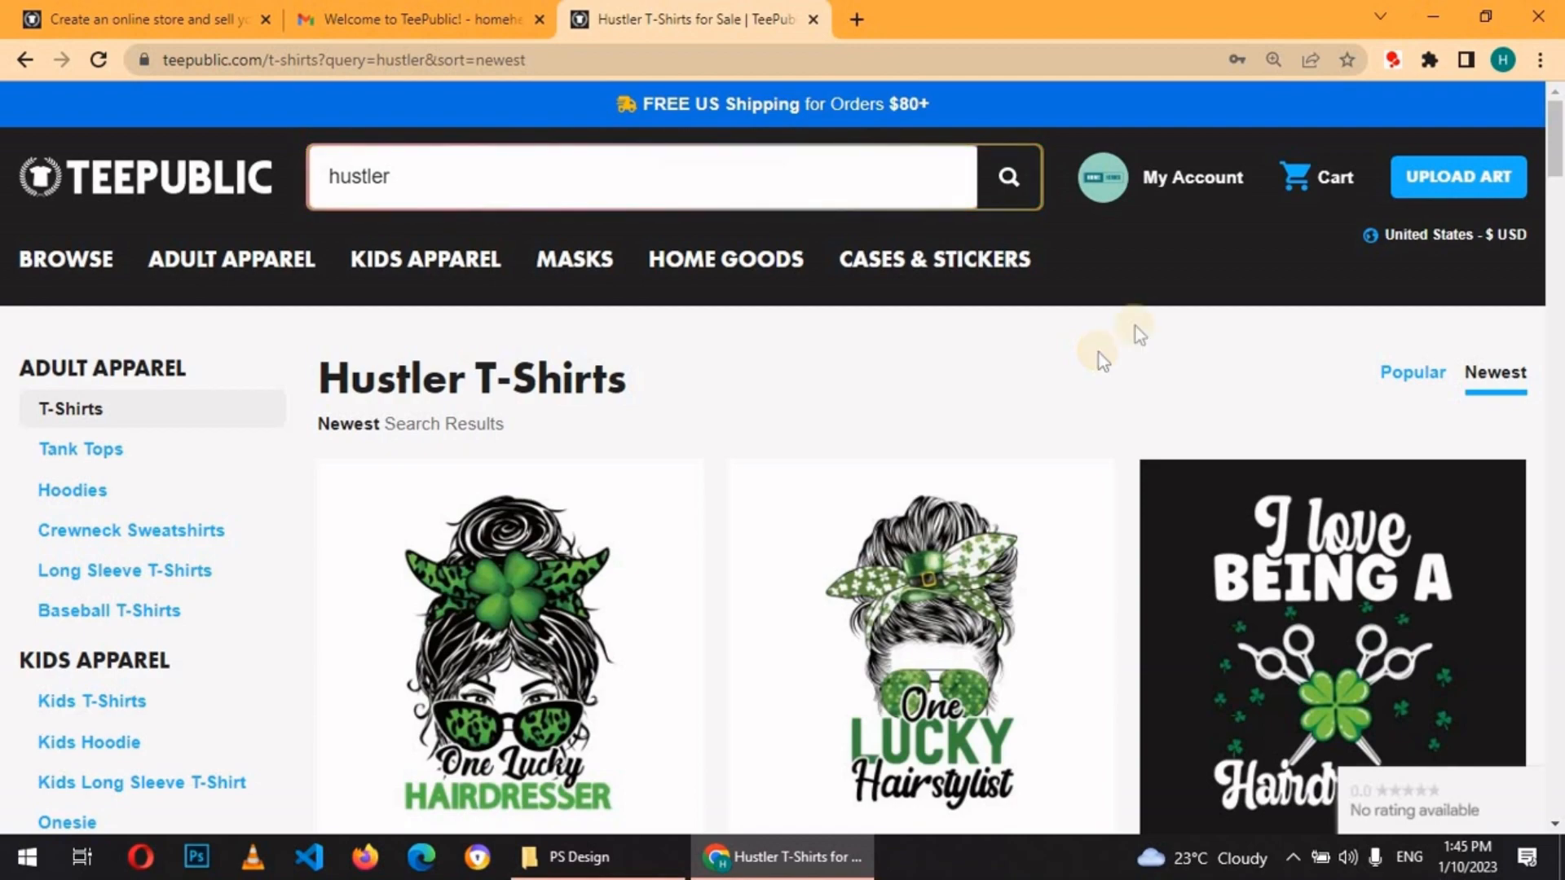
Go to the hheroes storefront and open its album management page
mouse_move(1164, 181)
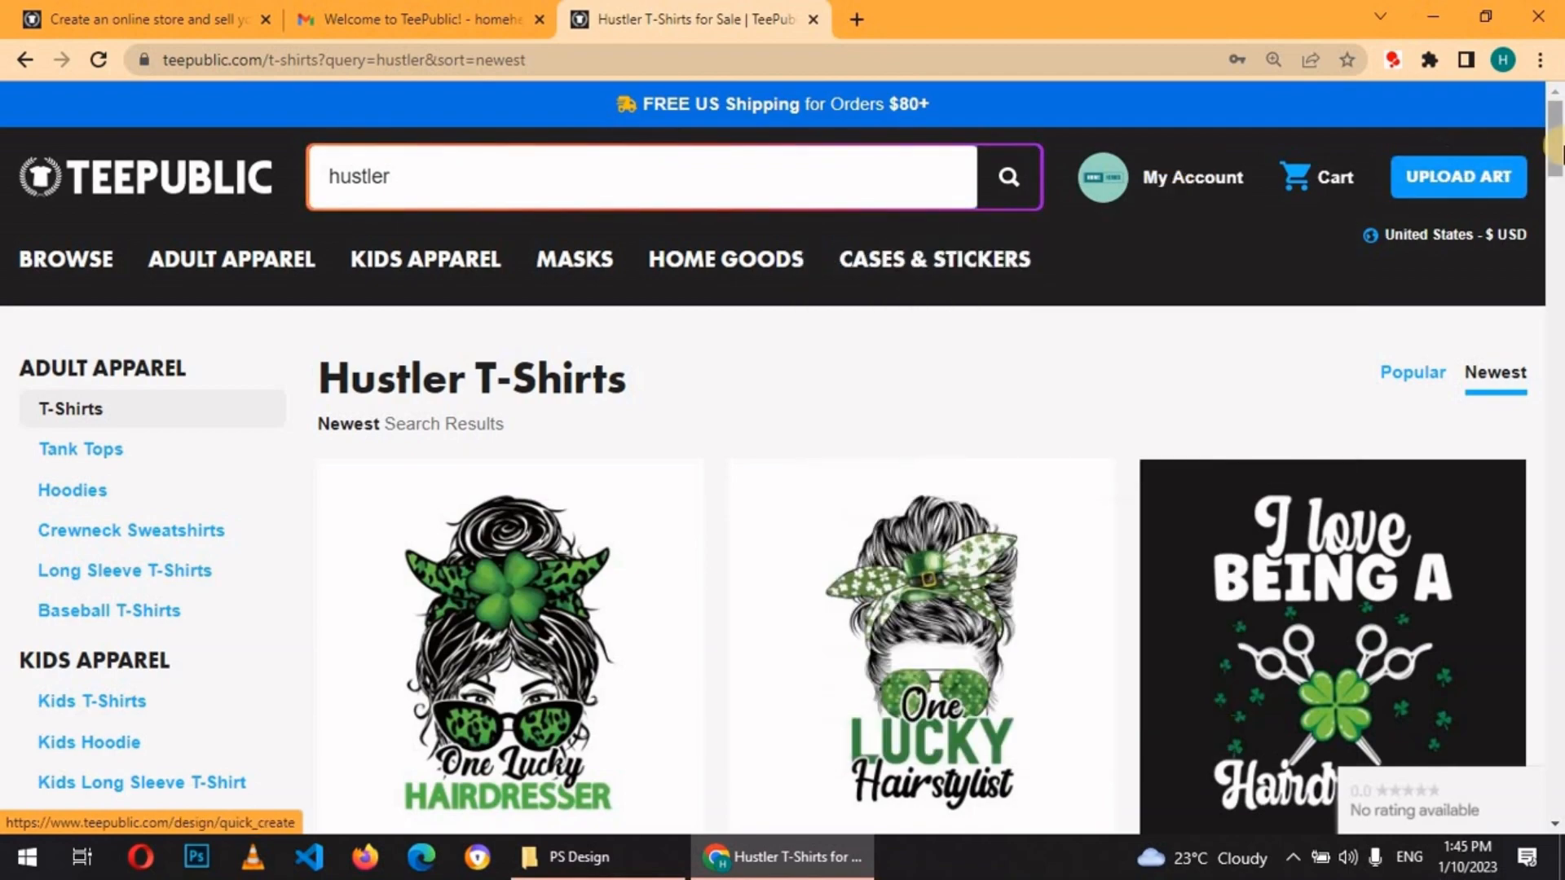
scroll(1204, 133, "down", 1)
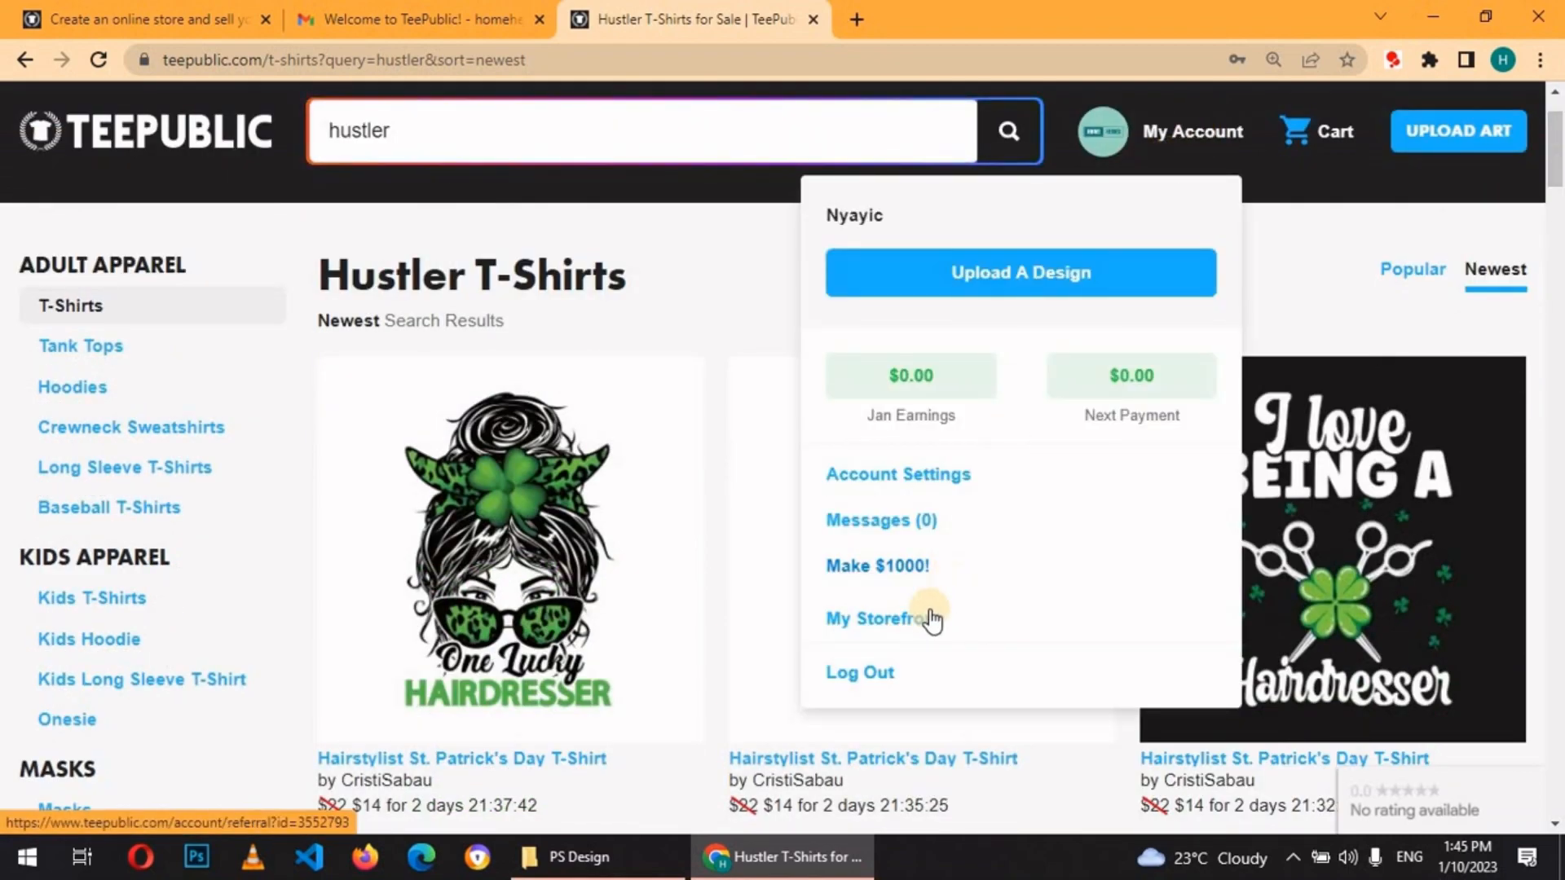
left_click(915, 627)
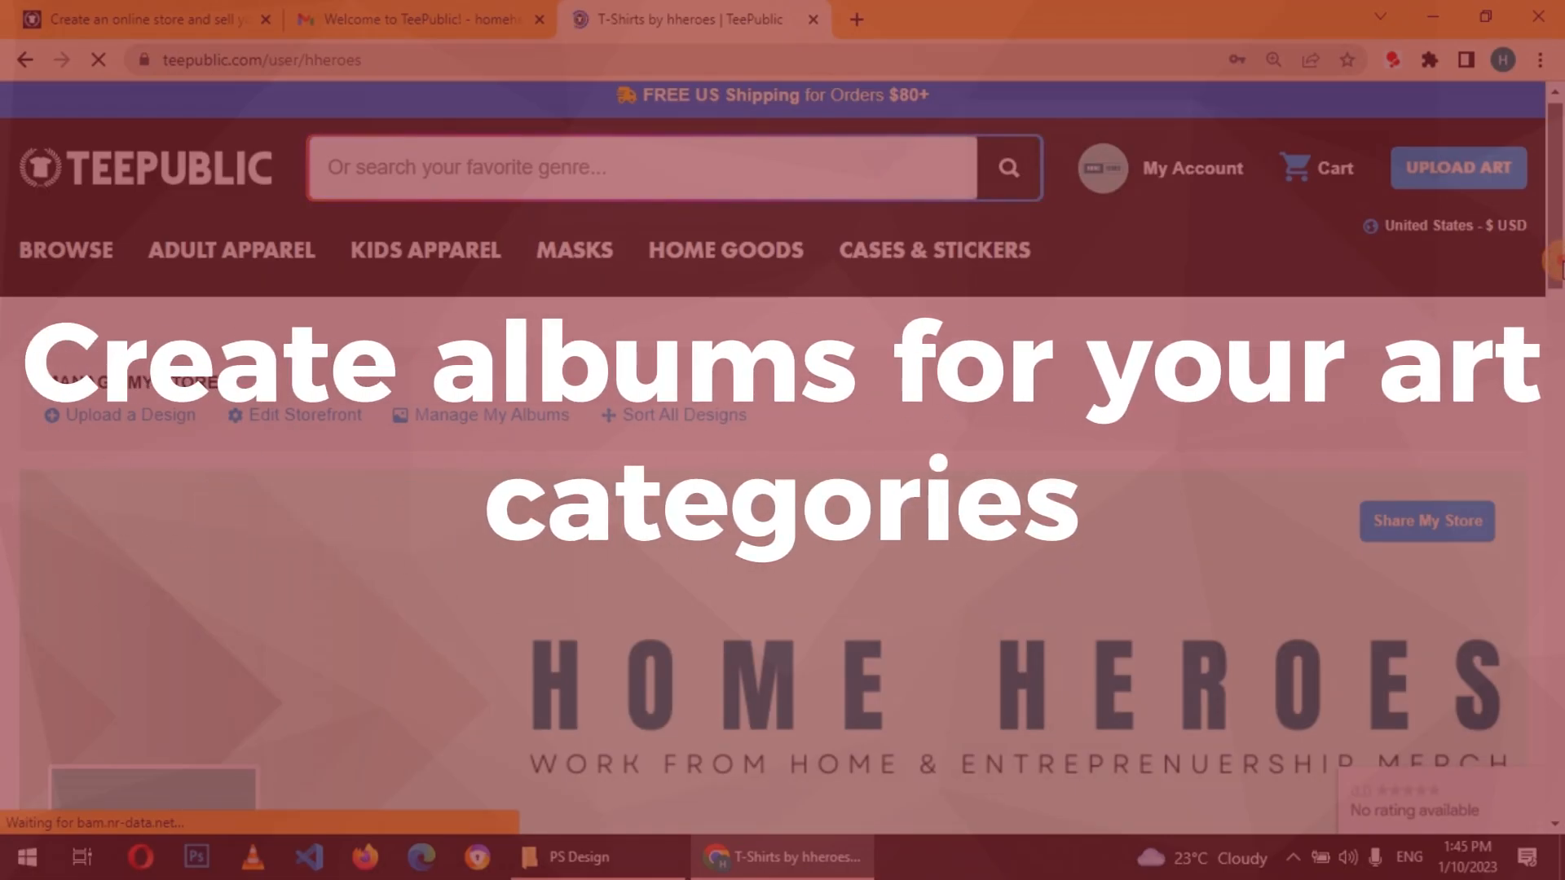
left_click(505, 416)
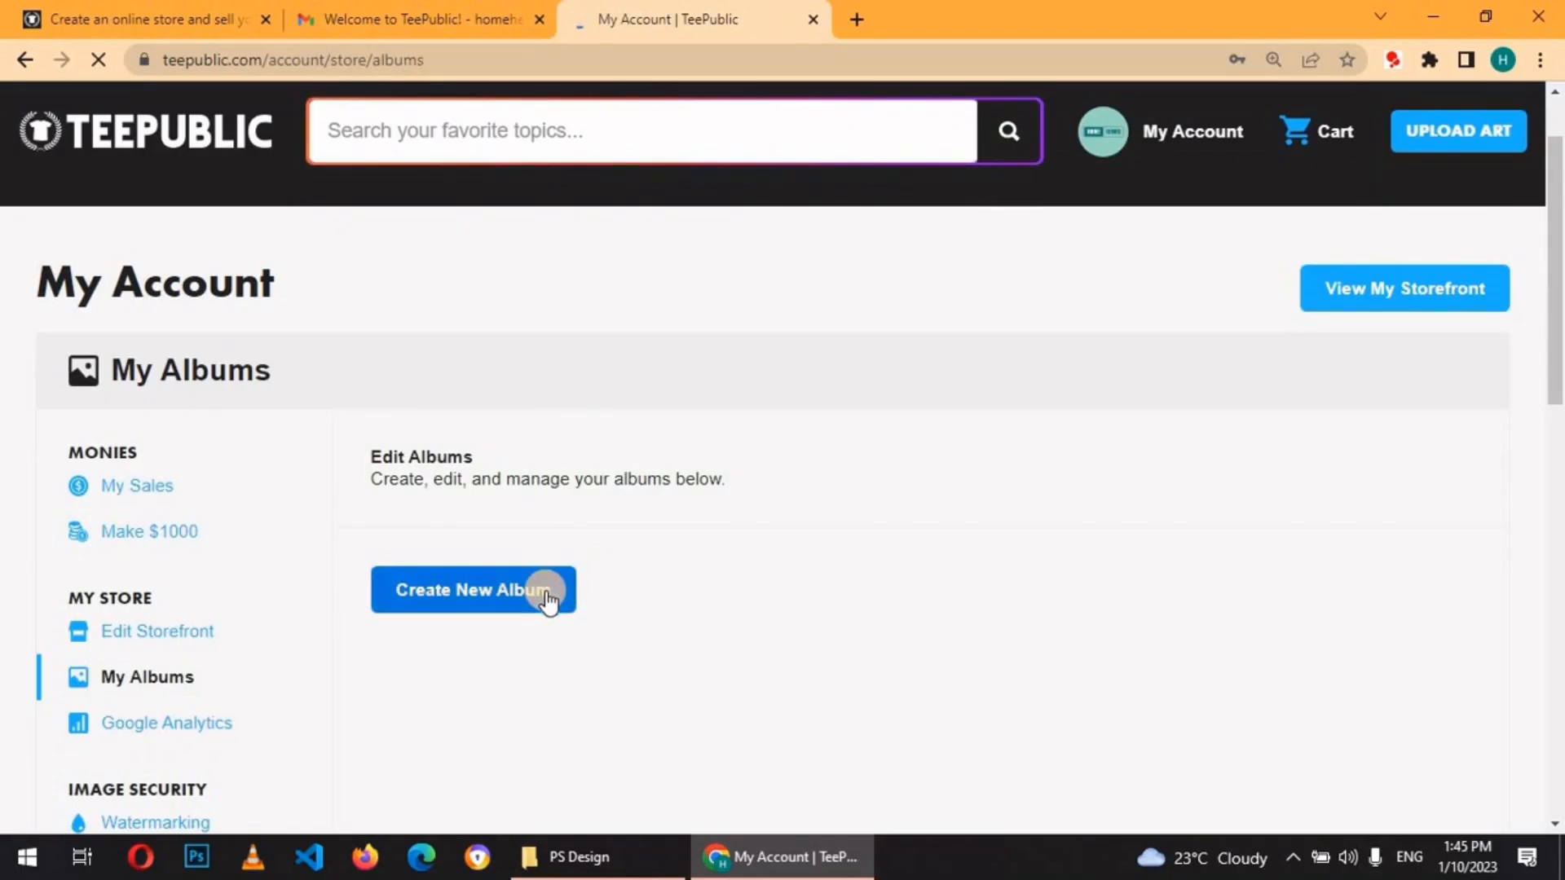
Create a new active album named Entrepreneurship
left_click(547, 599)
left_click(405, 417)
type("Entrepreneurship")
left_click(373, 578)
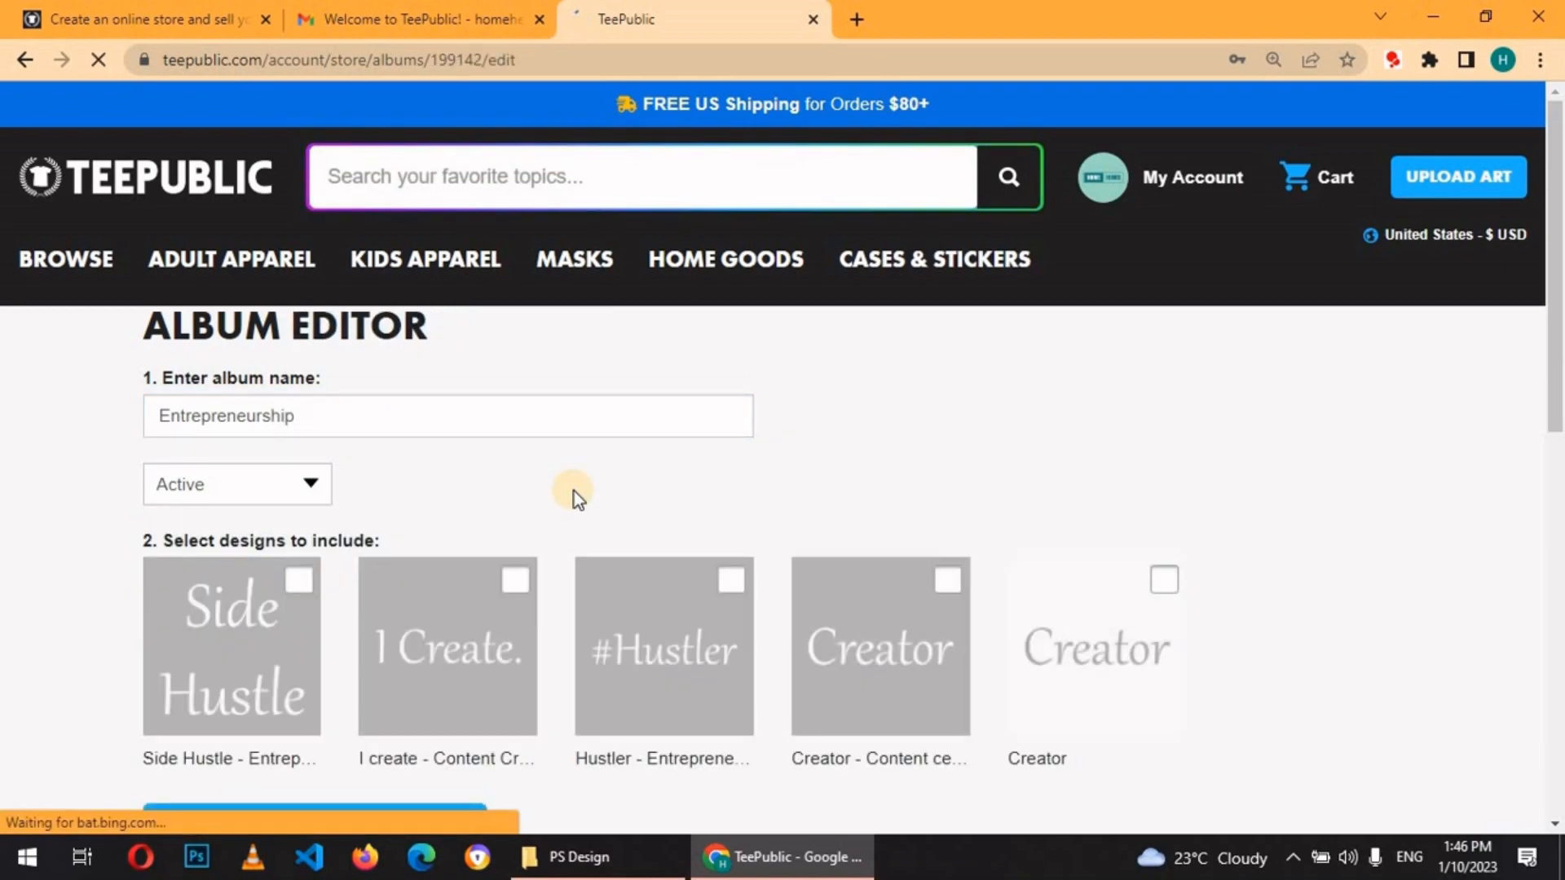
Add the #Hustler and Side Hustle designs to the Entrepreneurship album and save it
left_click(731, 580)
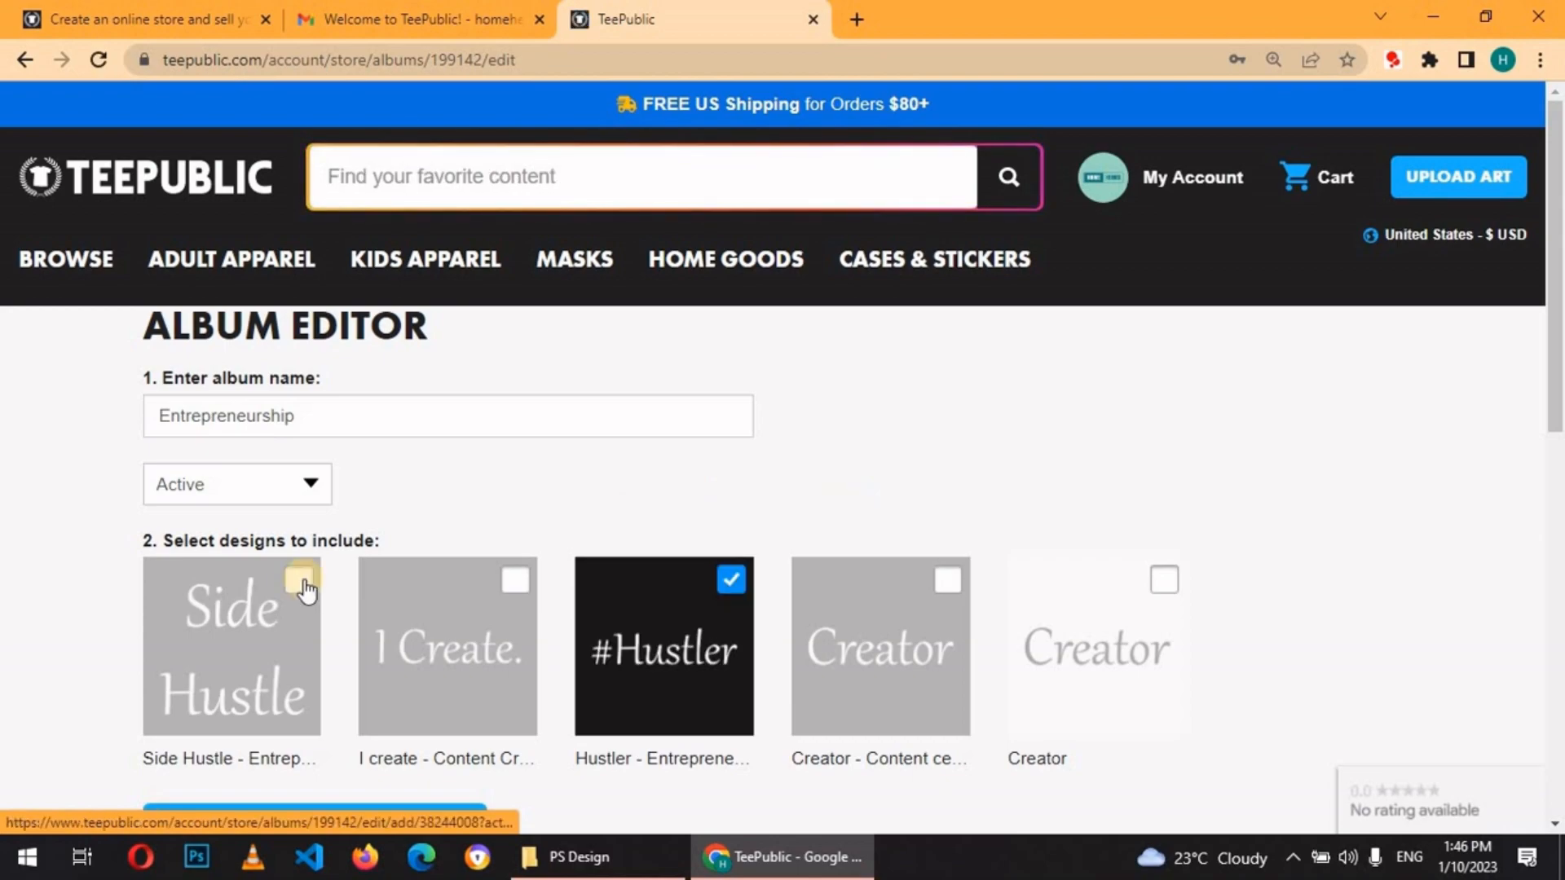
left_click(300, 580)
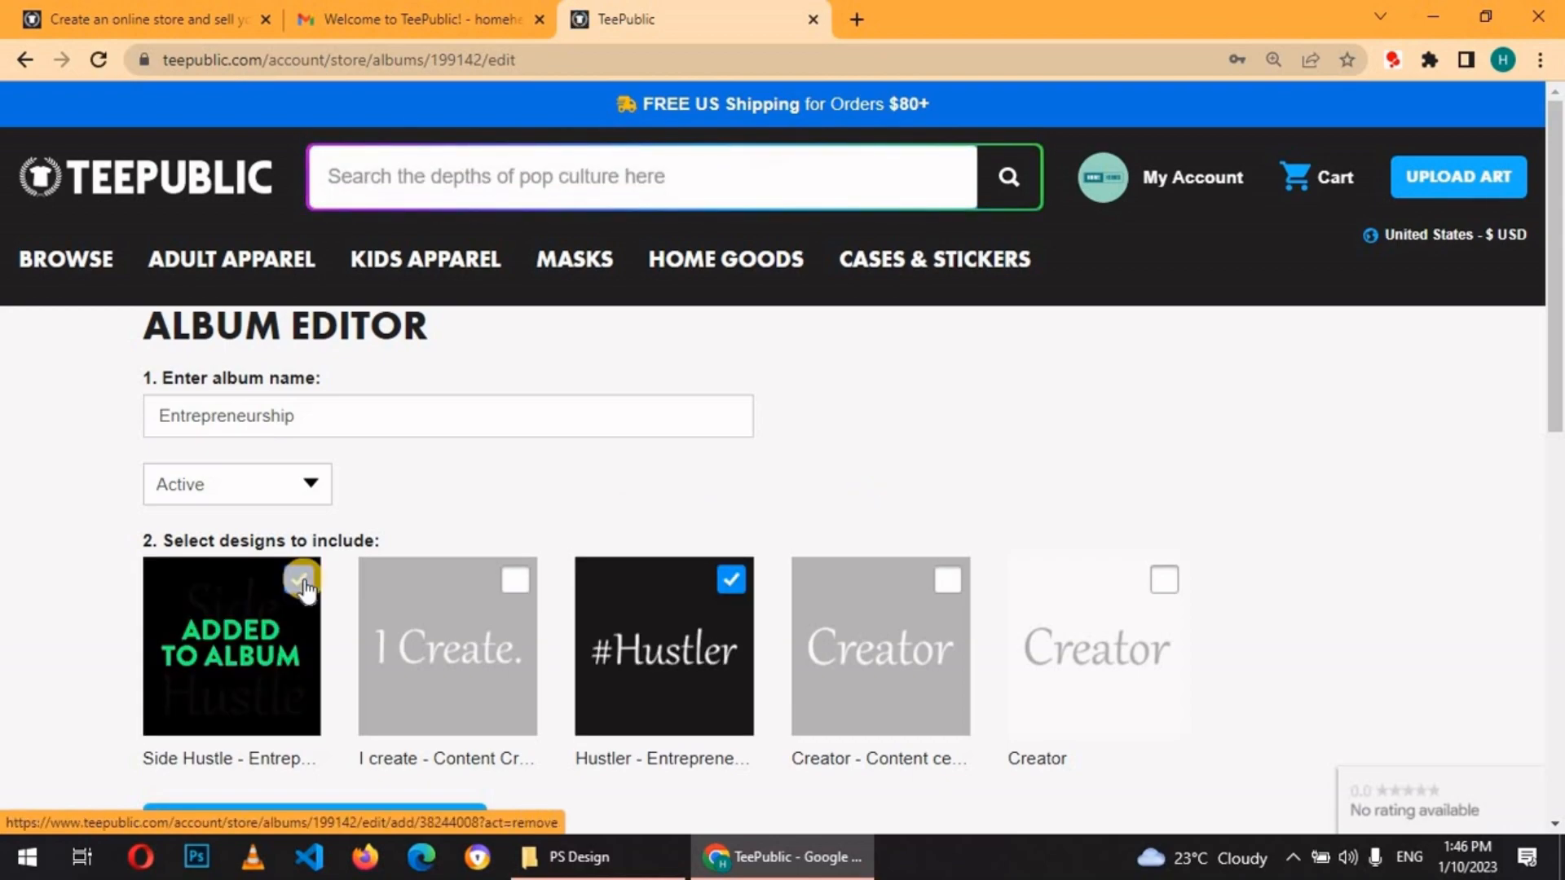
scroll(1547, 262, "down", 2)
left_click(391, 709)
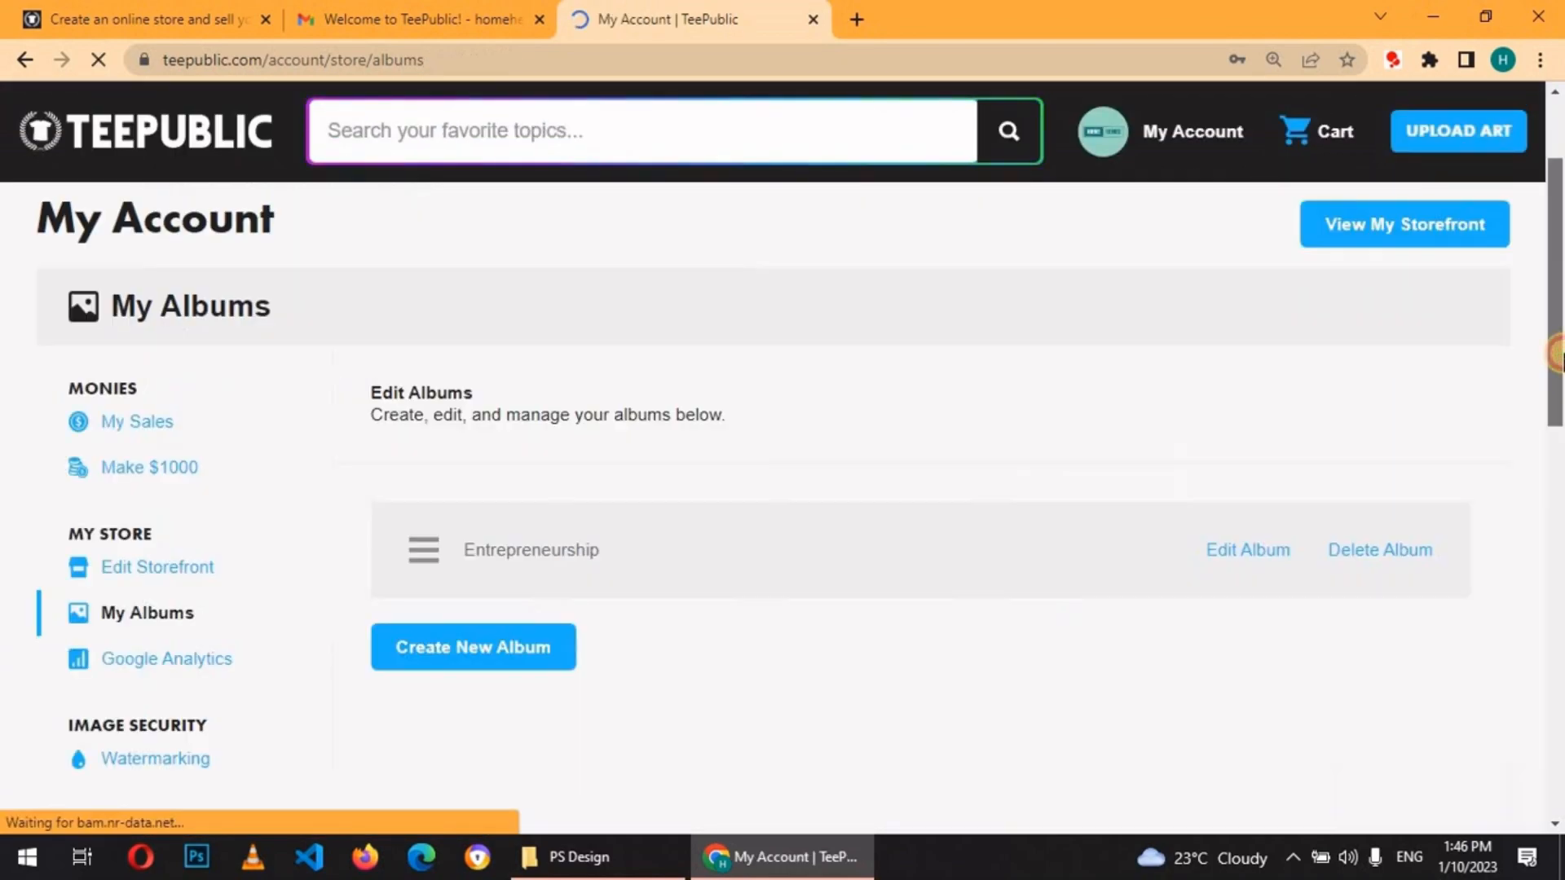
Create a second active album named Content Creators
left_click_drag(1562, 354, 1562, 285)
scroll(740, 648, "down", 2)
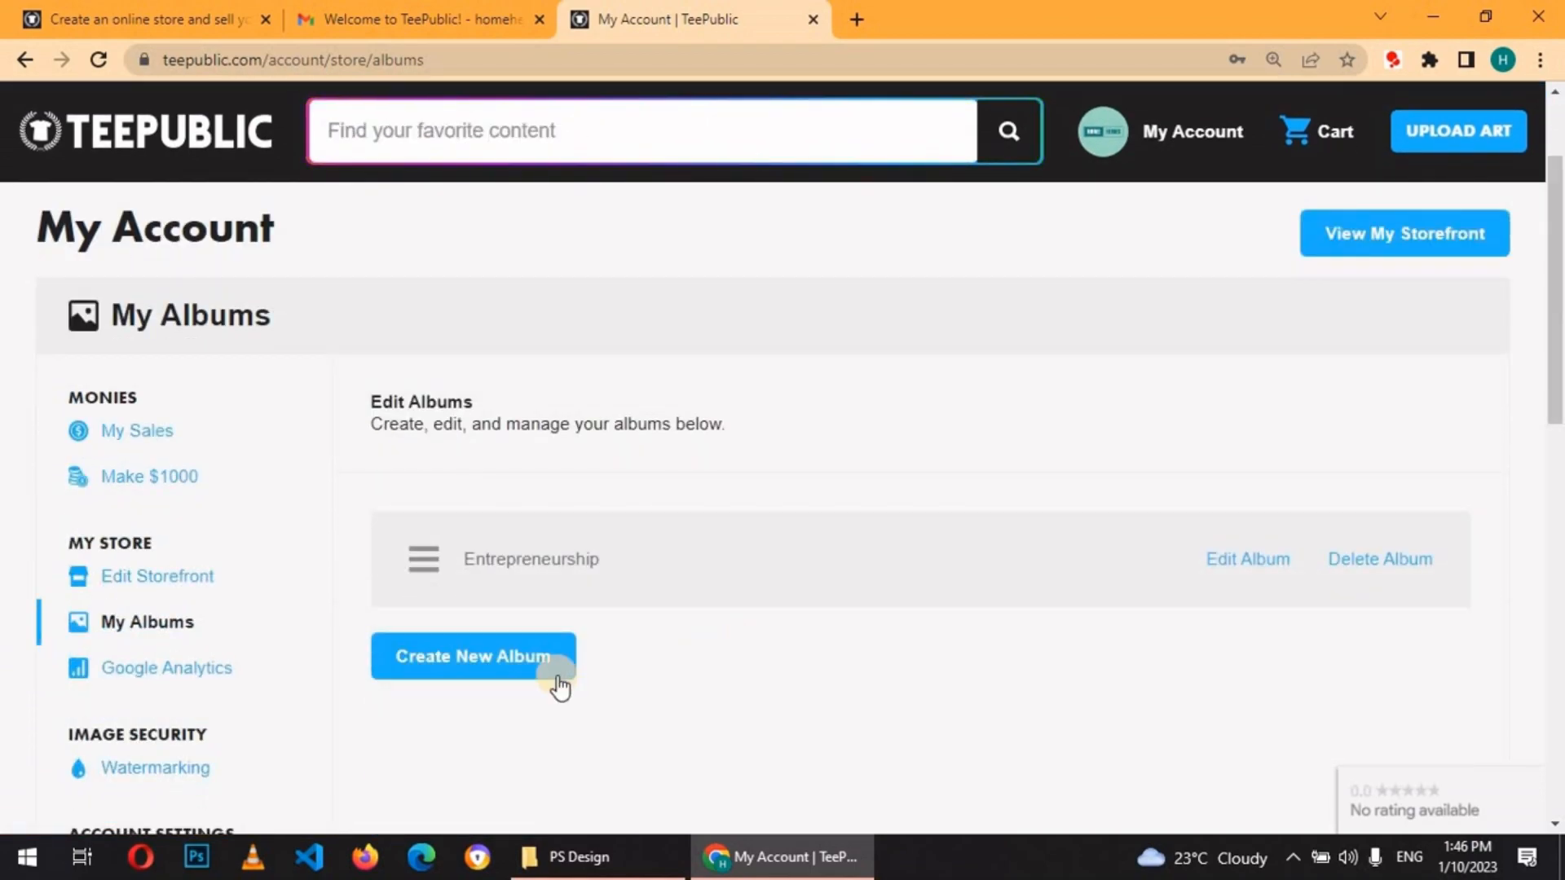
left_click(526, 672)
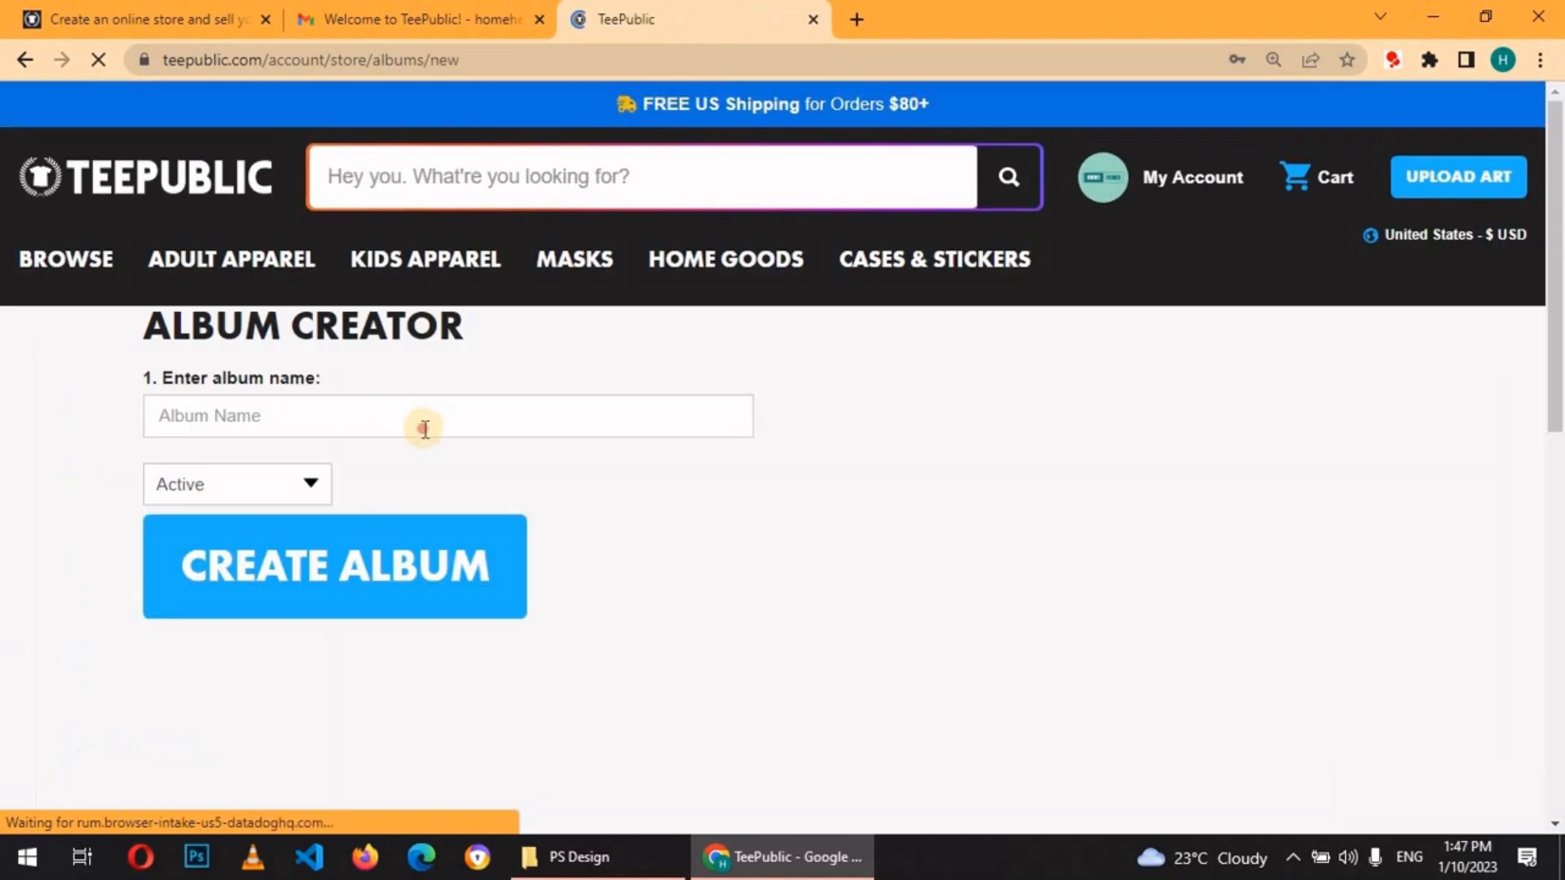
left_click(423, 427)
type("Co")
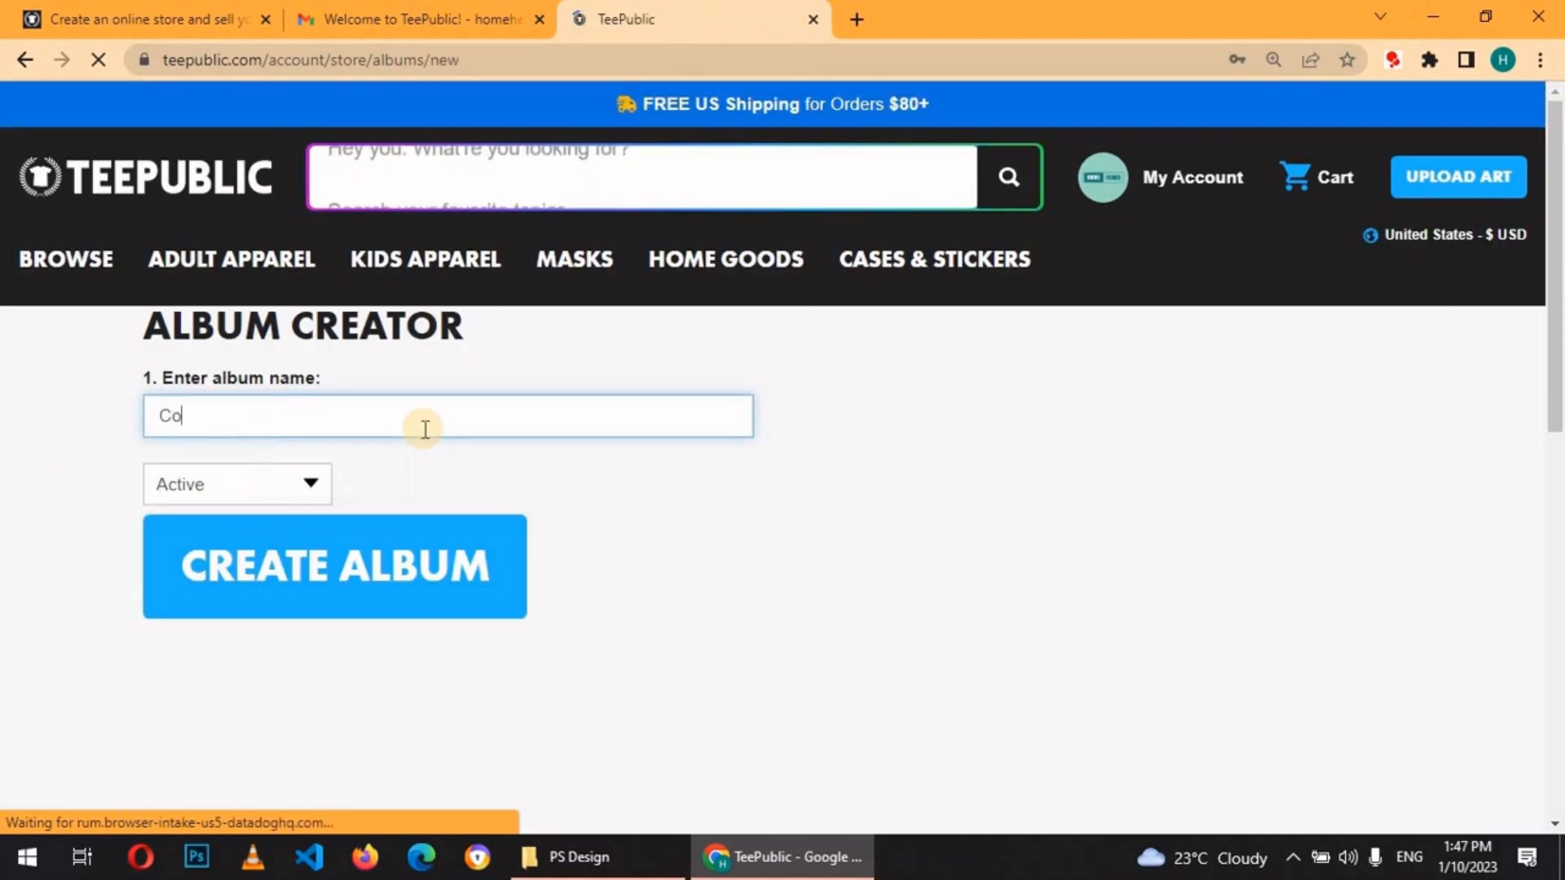
type("ntent Creators")
left_click(393, 562)
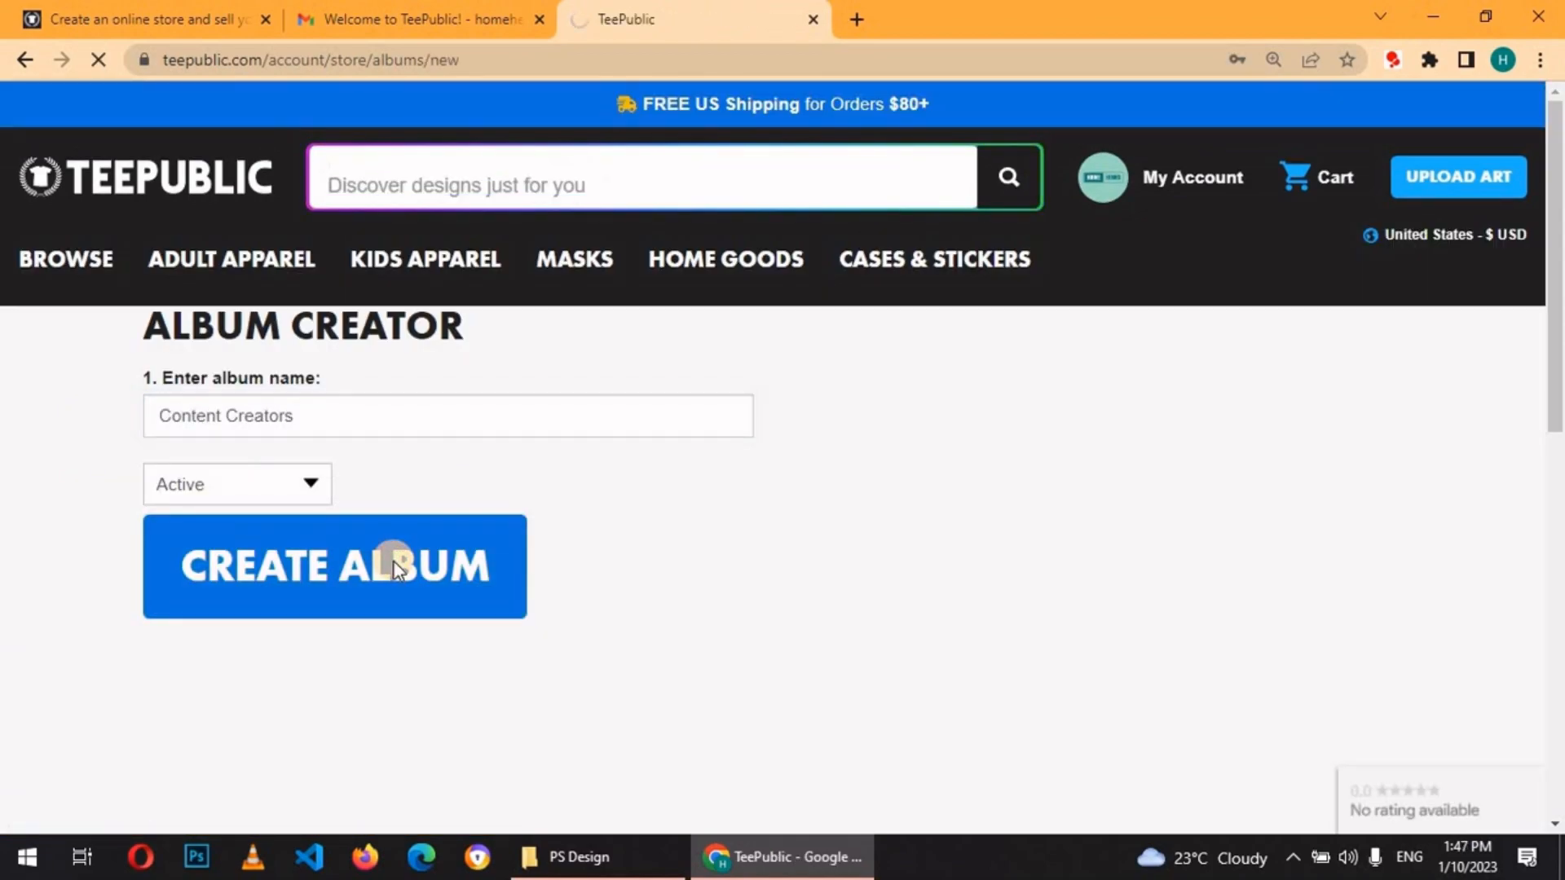
Add the I Create design and both Creator designs to the Content Creators album and save it
left_click(512, 583)
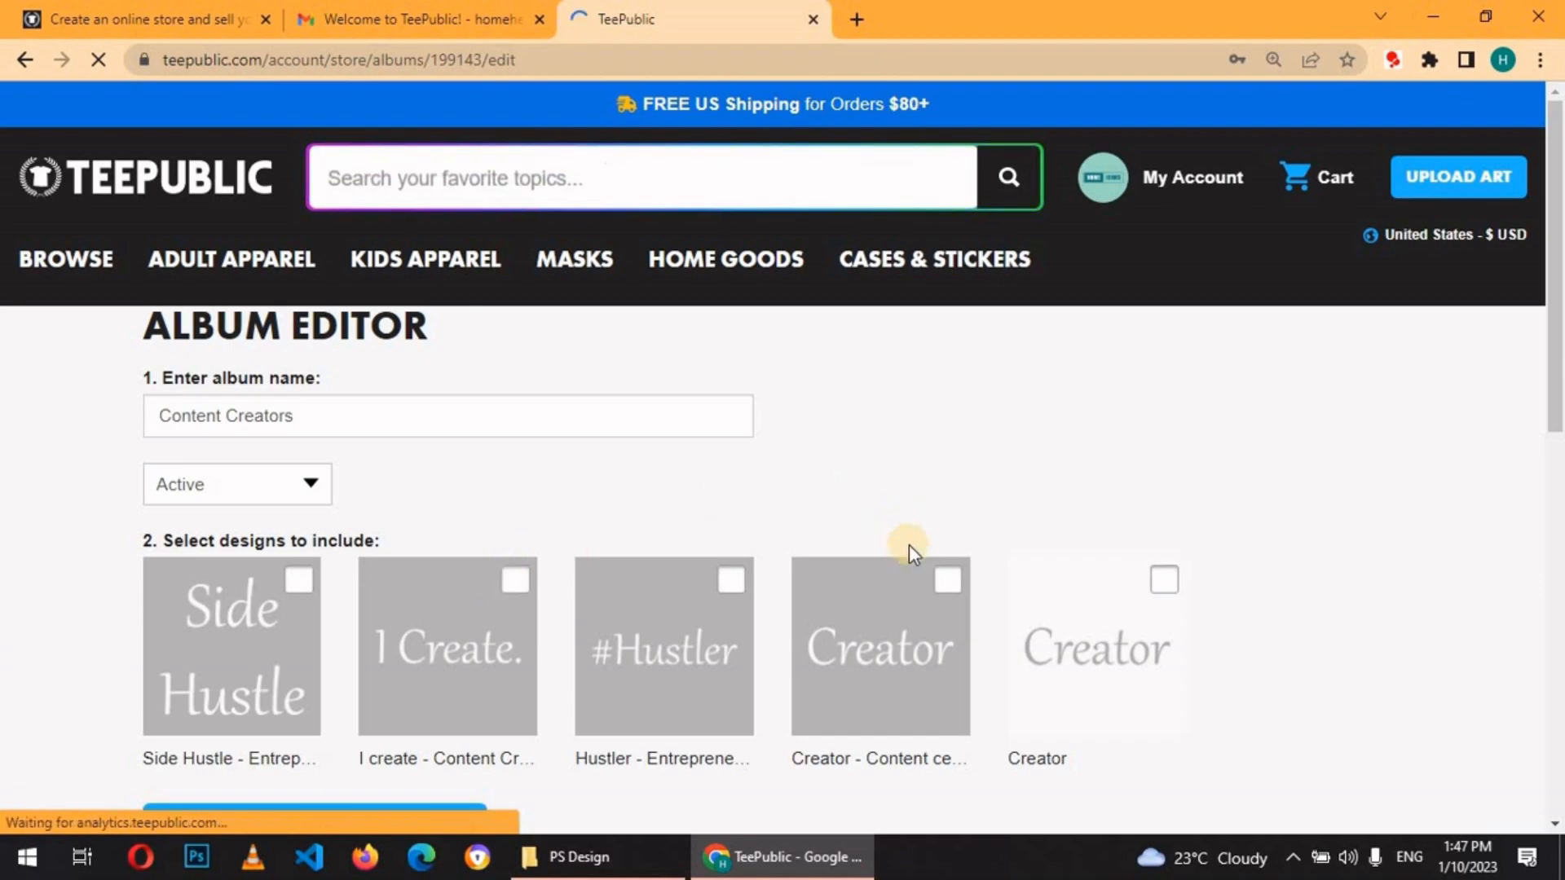
left_click(946, 581)
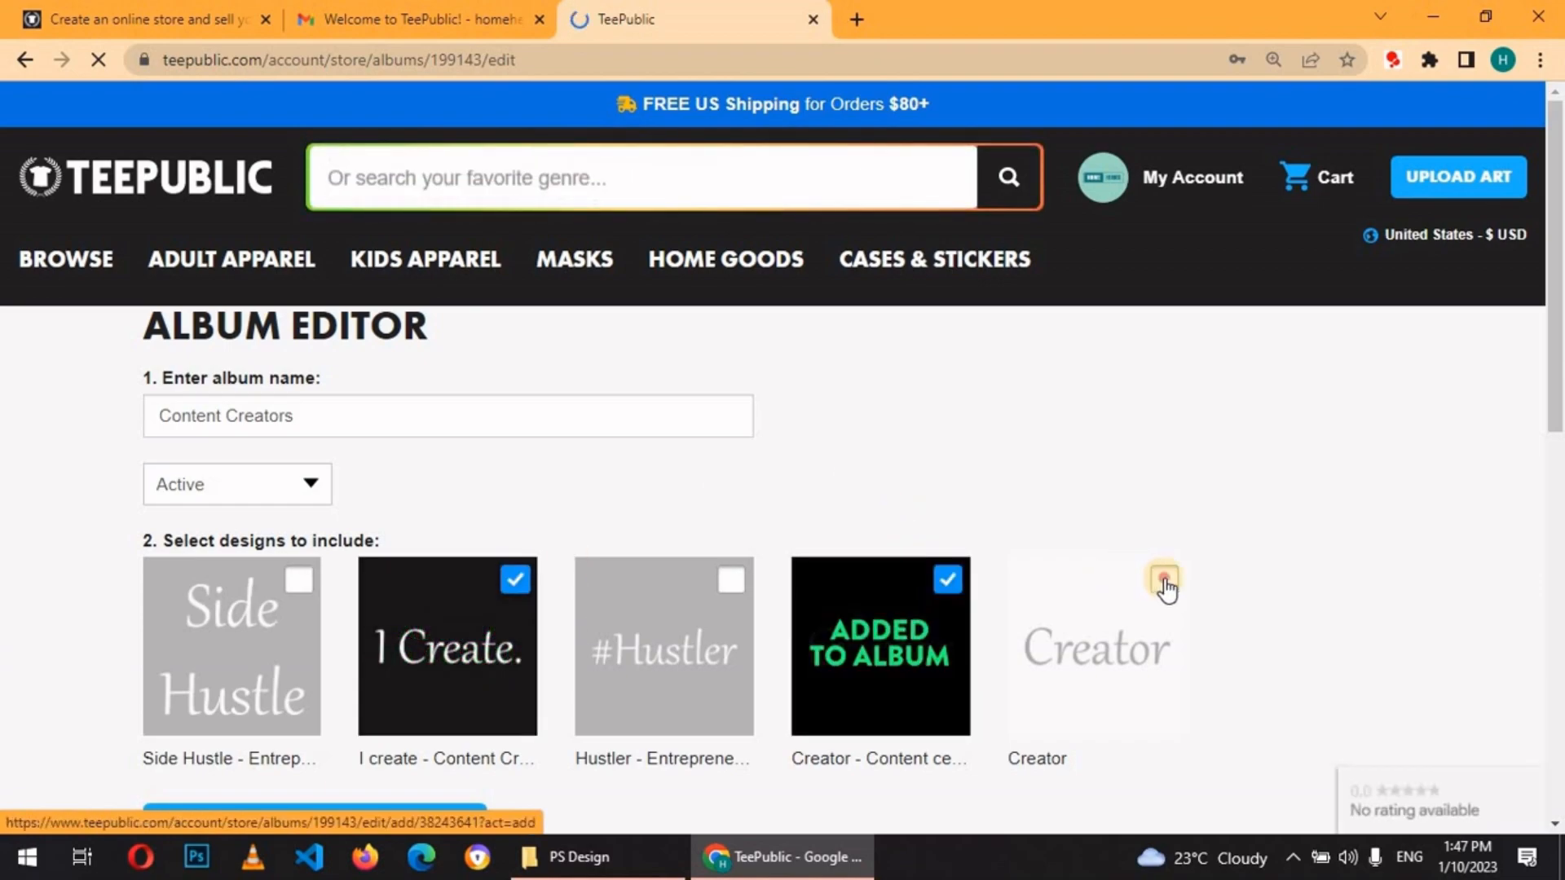
scroll(1539, 326, "down", 3)
left_click(1164, 317)
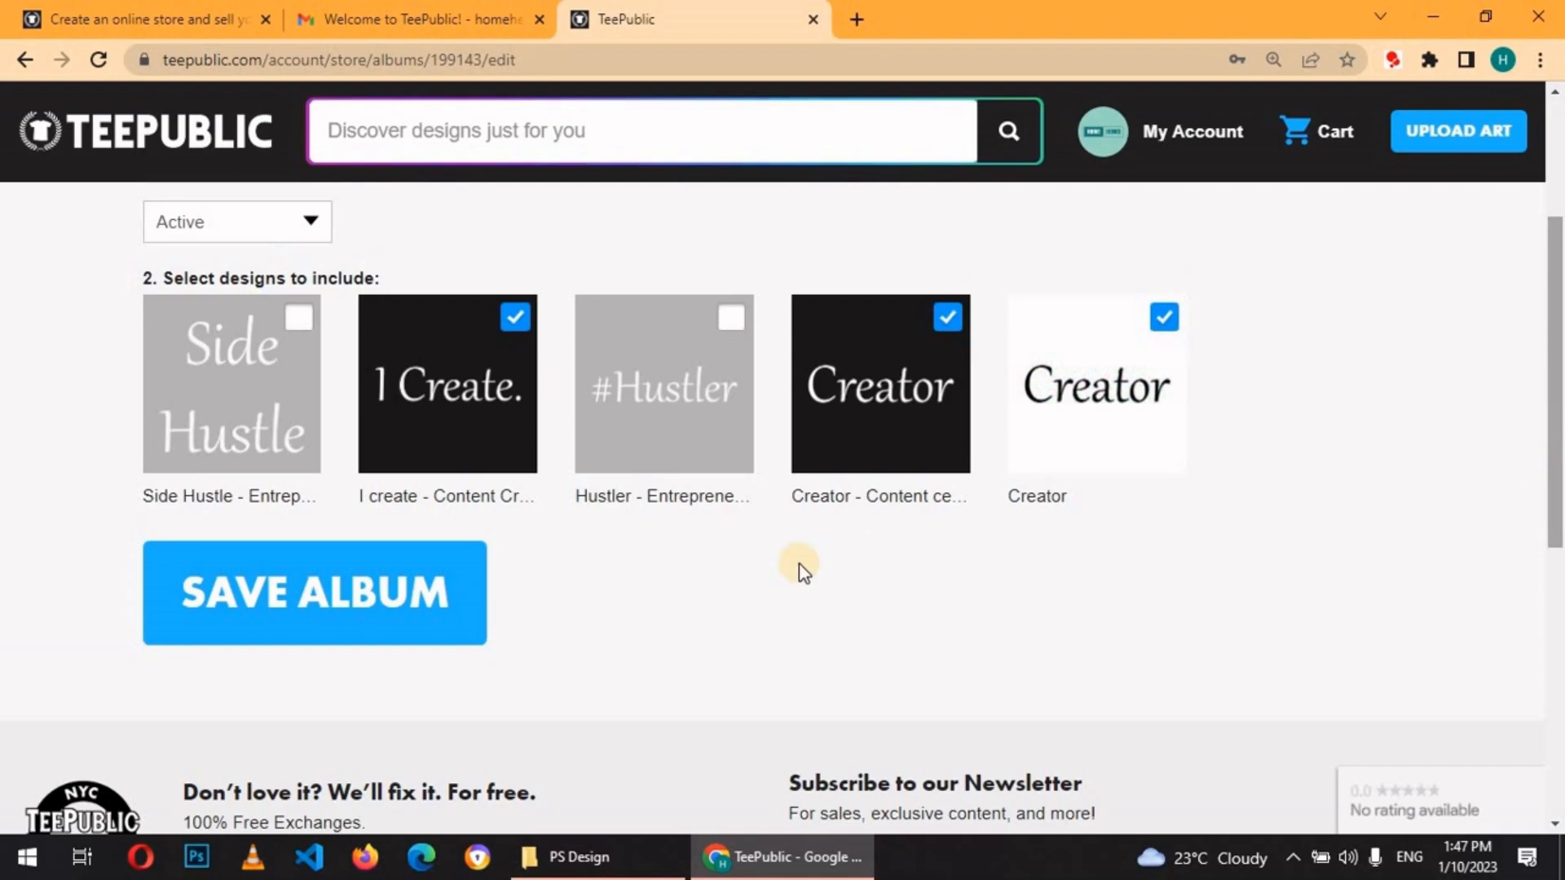
left_click(366, 612)
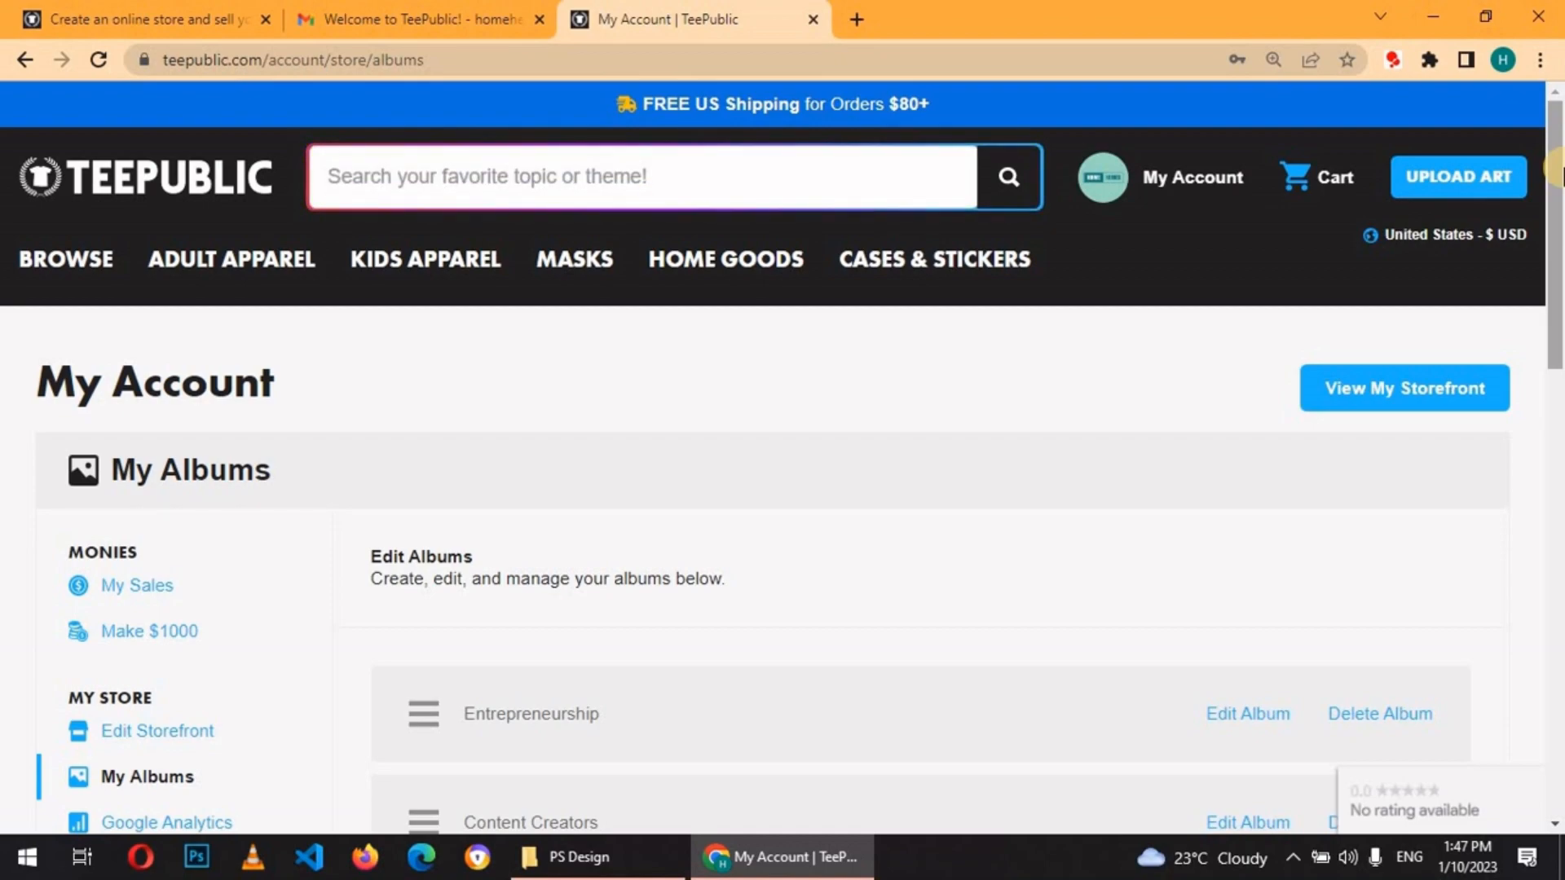
Return to the hheroes storefront from the albums page
mouse_move(1190, 177)
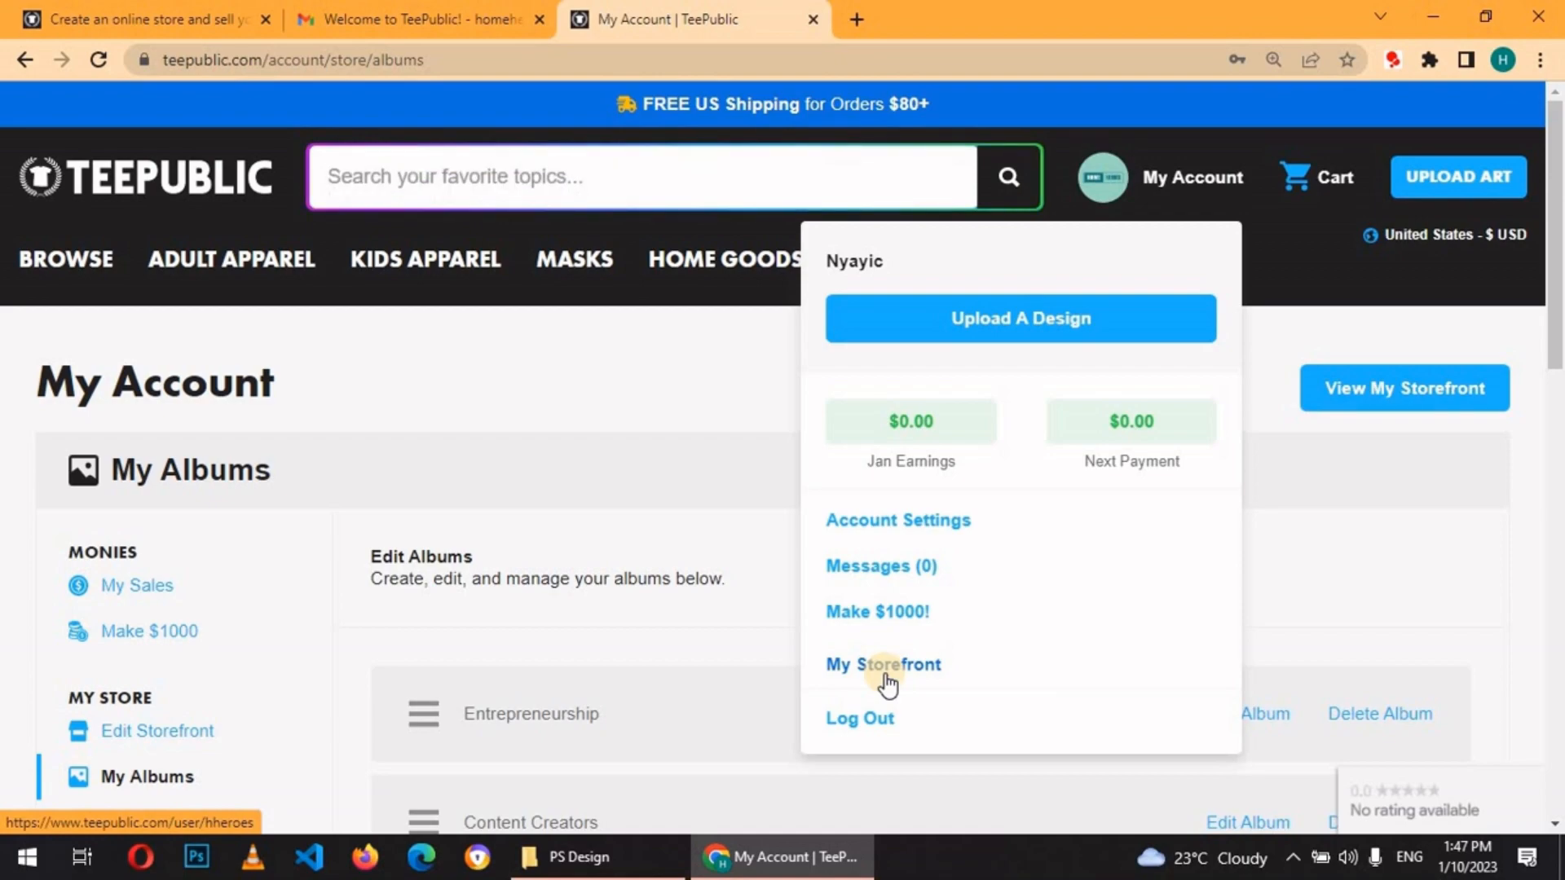
left_click(888, 685)
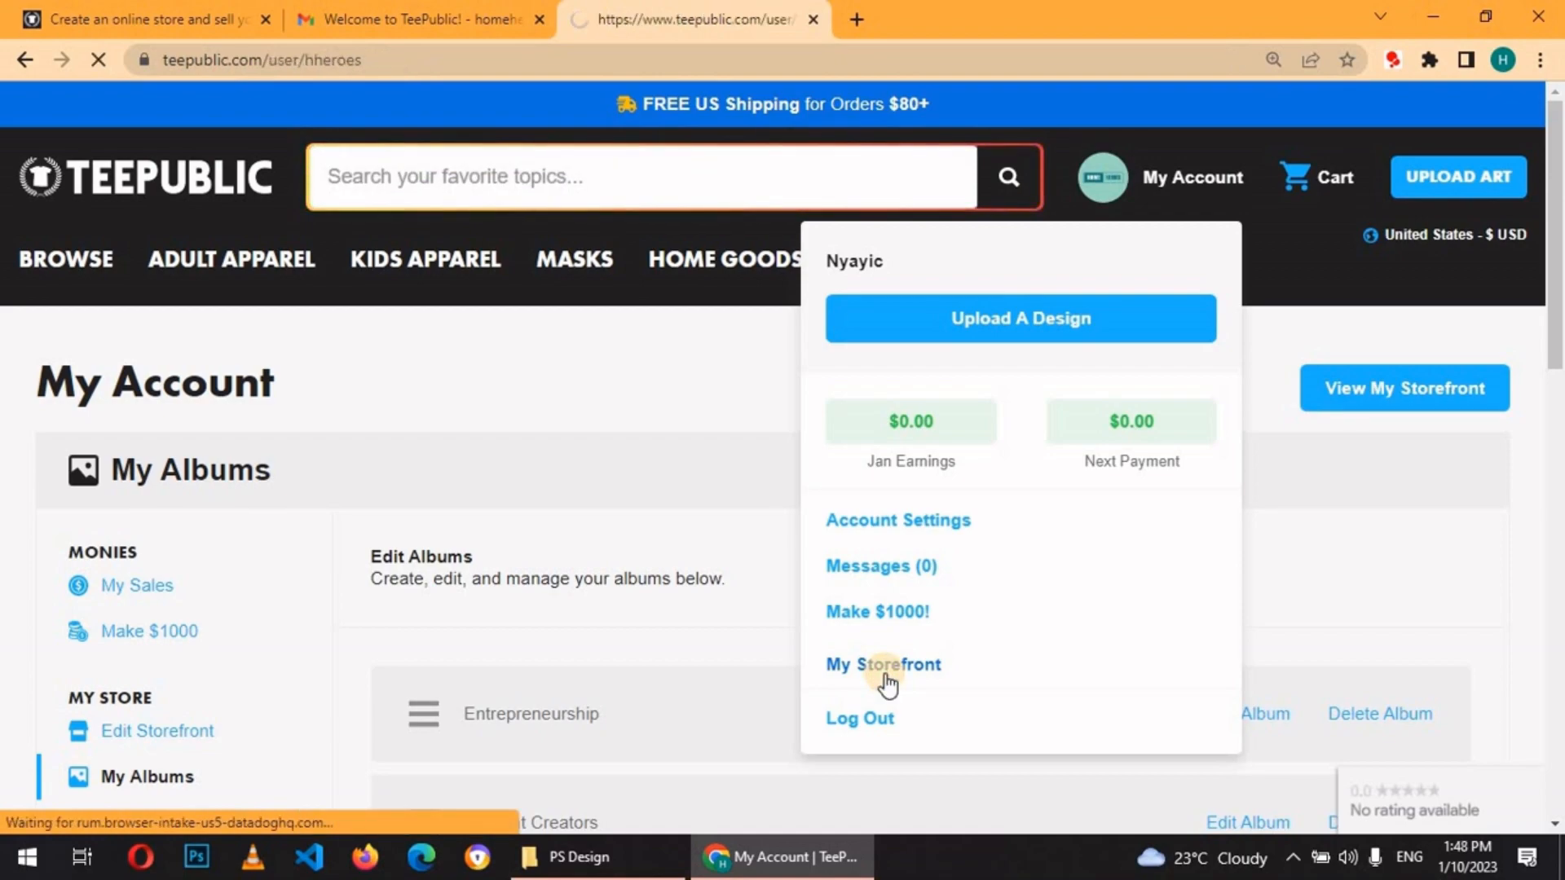